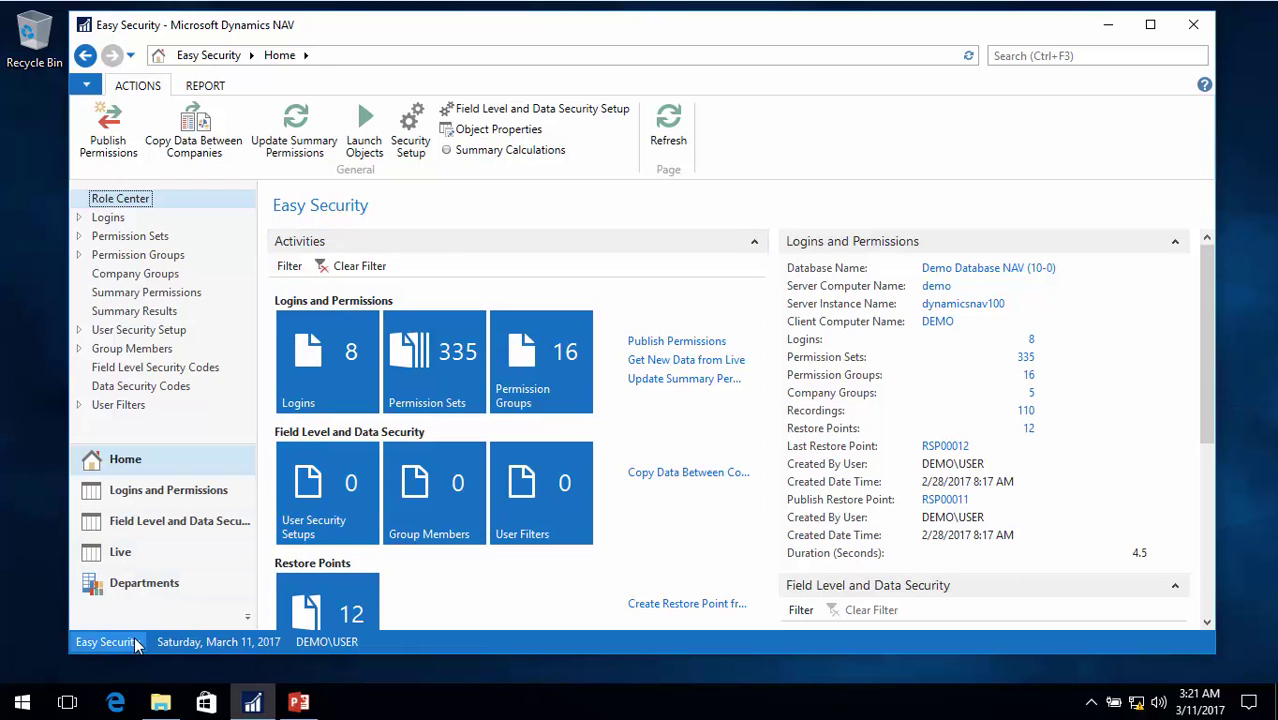
Step: Switch the active company to CRONUS North America
{"action": "left_click", "coordinate": [107, 641]}
{"action": "left_click", "coordinate": [297, 121]}
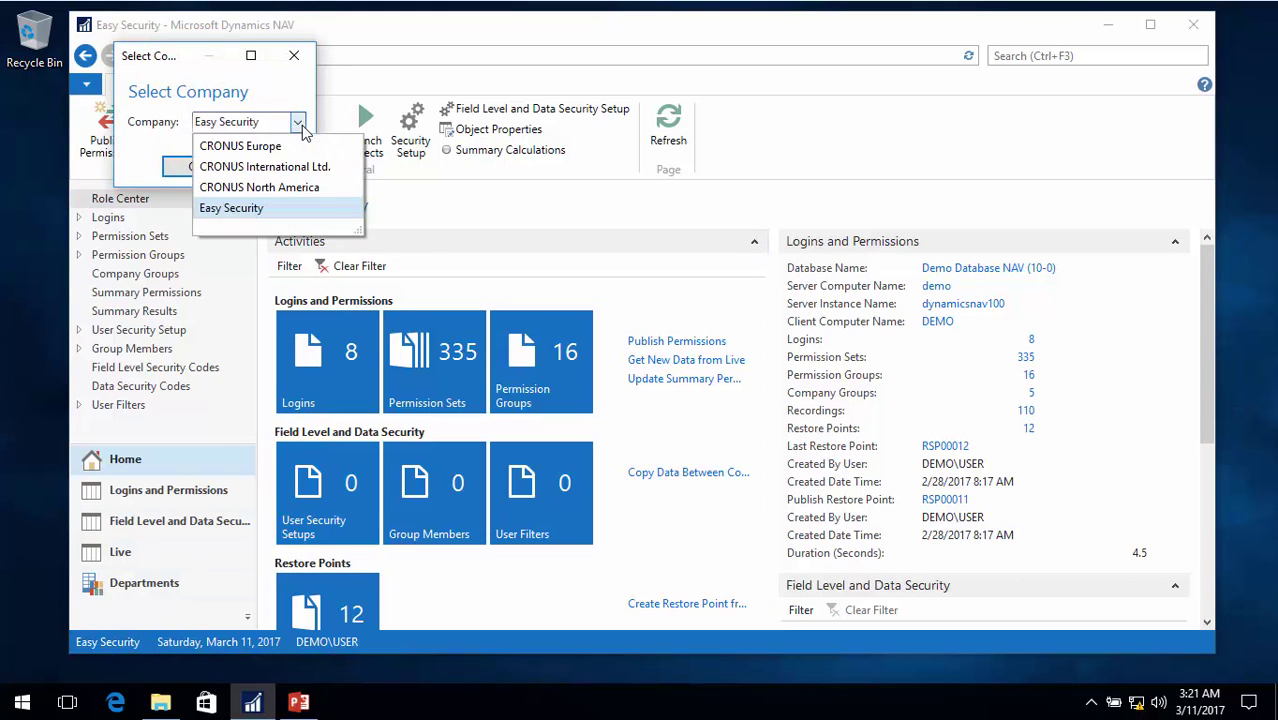
{"action": "left_click", "coordinate": [268, 187]}
{"action": "left_click", "coordinate": [195, 166]}
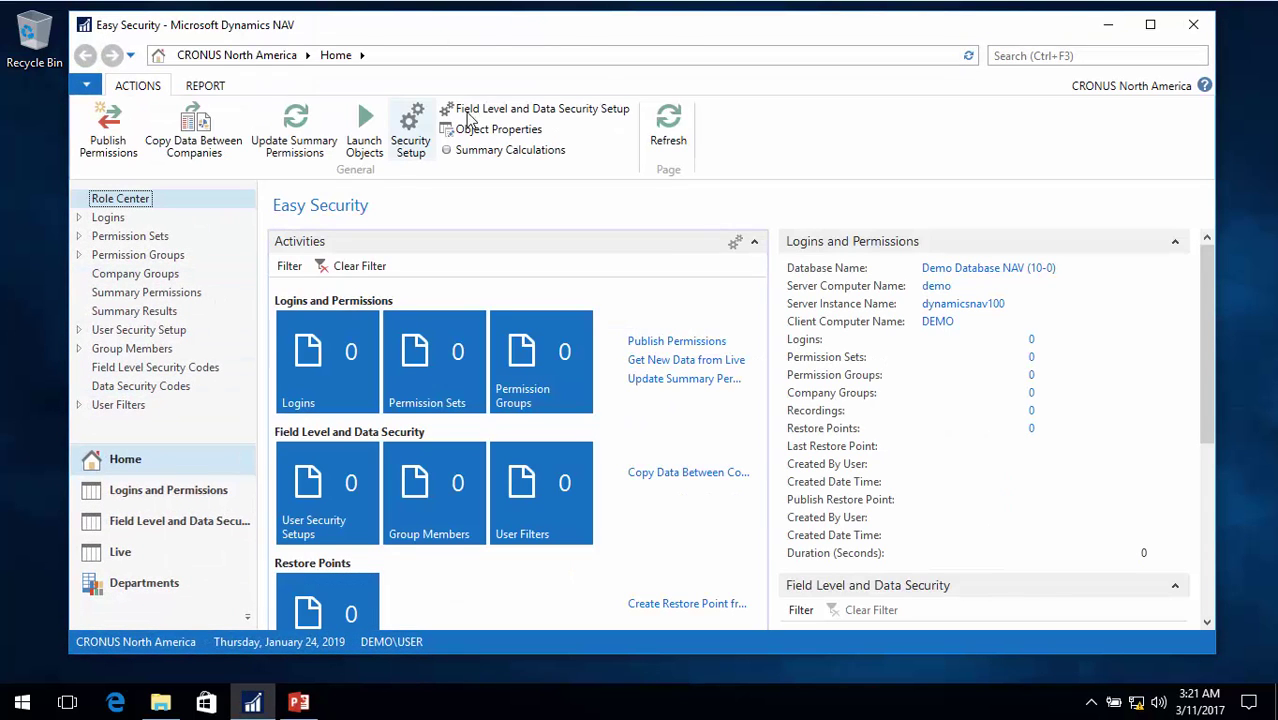
Step: In the Field Level and Data Security Setup, set Easy Security as the company to copy from and enable Copy From Setup Company
{"action": "left_click", "coordinate": [497, 110]}
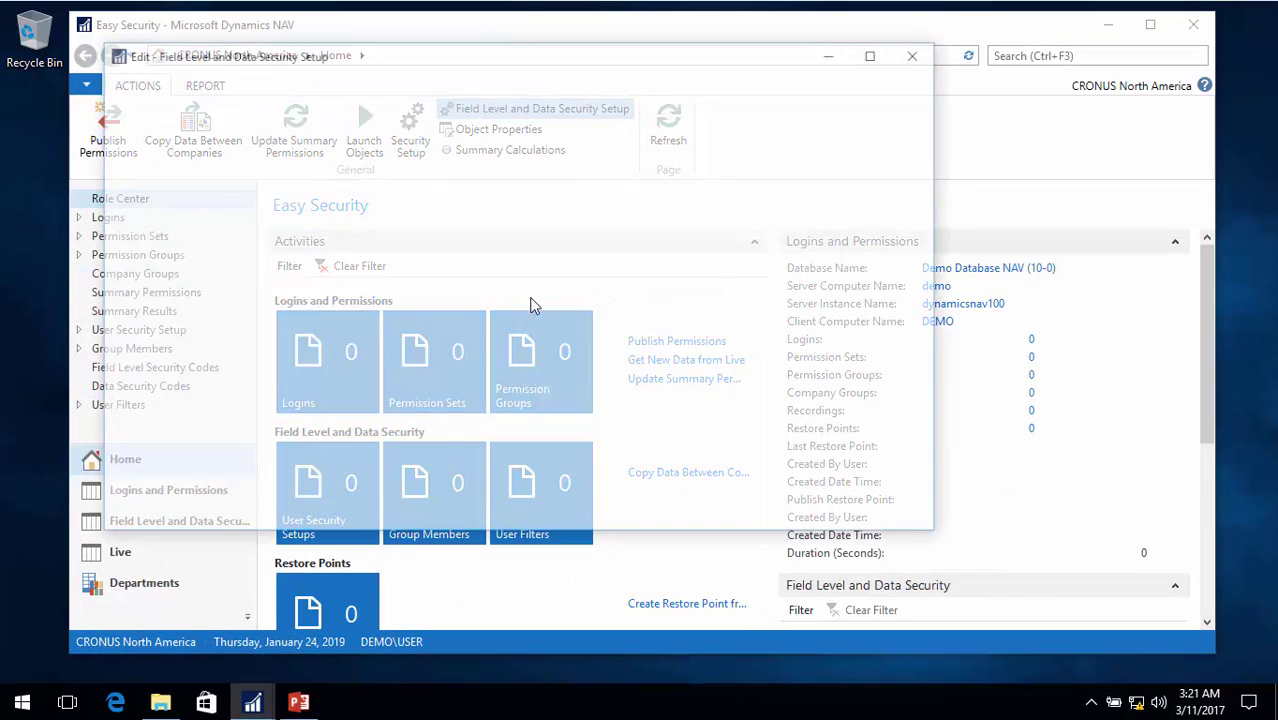
{"action": "left_click", "coordinate": [390, 330]}
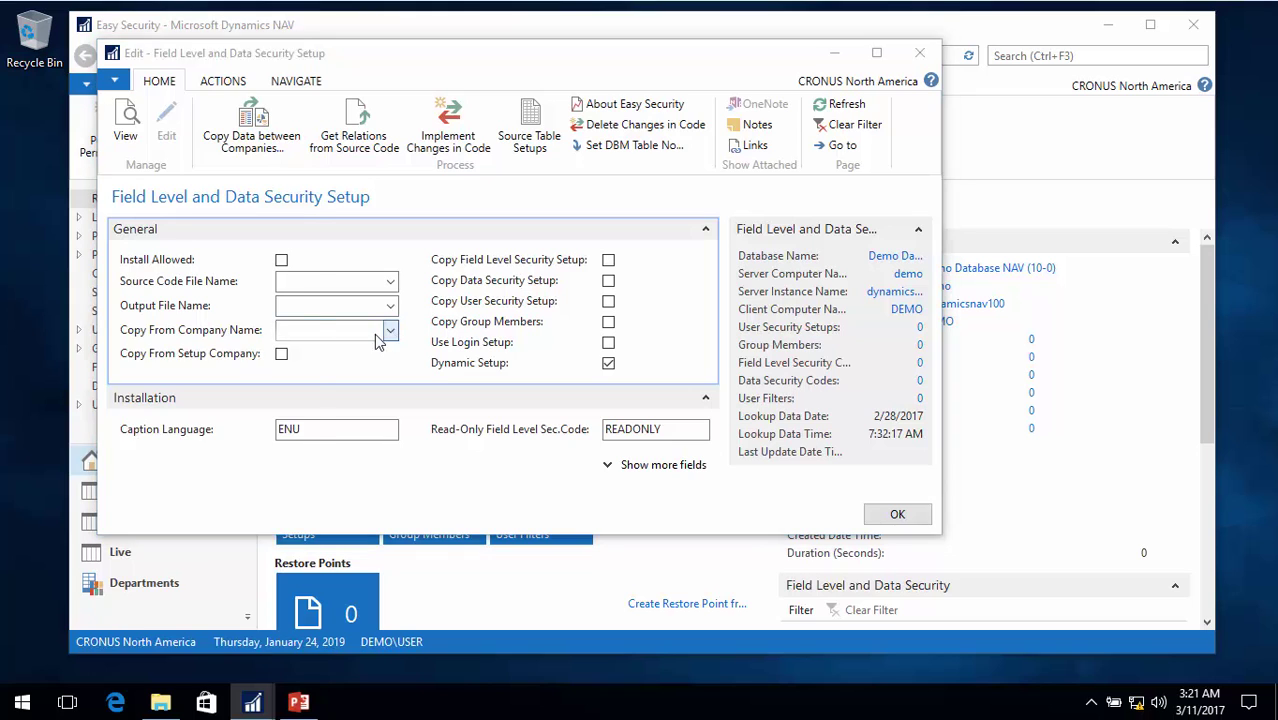
{"action": "left_click", "coordinate": [191, 657]}
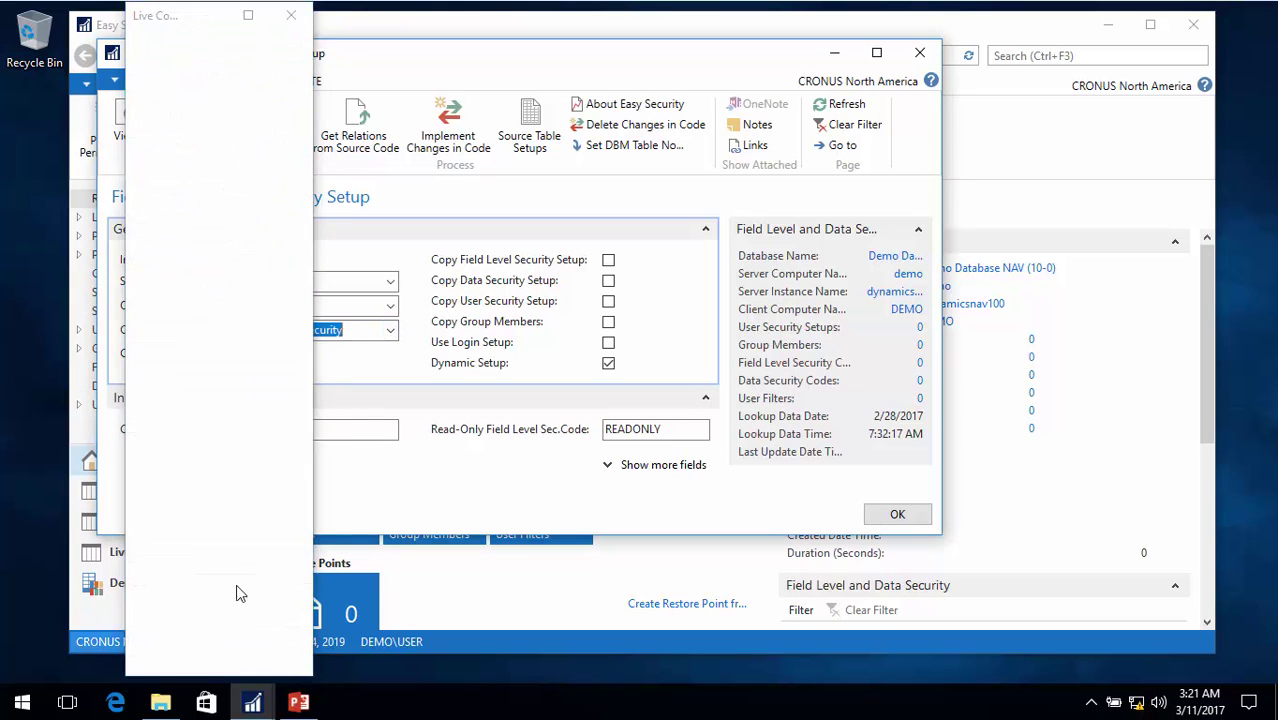
{"action": "left_click", "coordinate": [281, 354]}
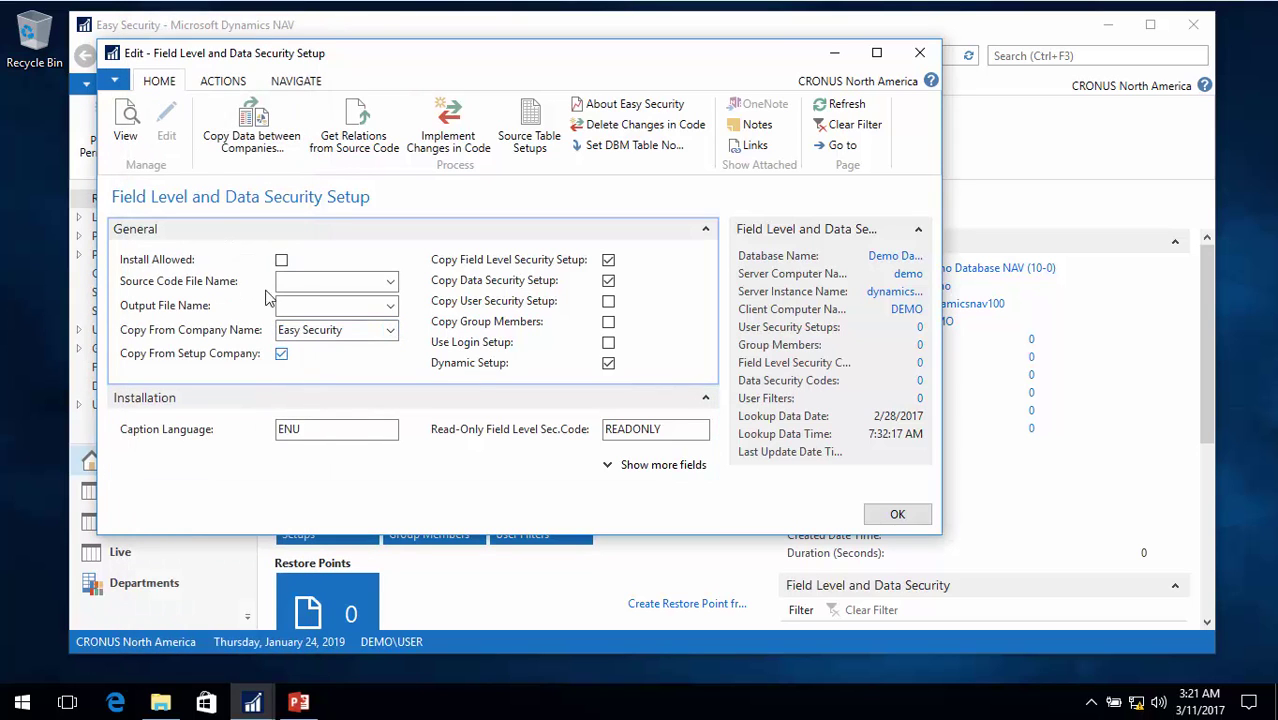
Step: Copy the field level and data security data between companies and close the setup
{"action": "left_click", "coordinate": [251, 119]}
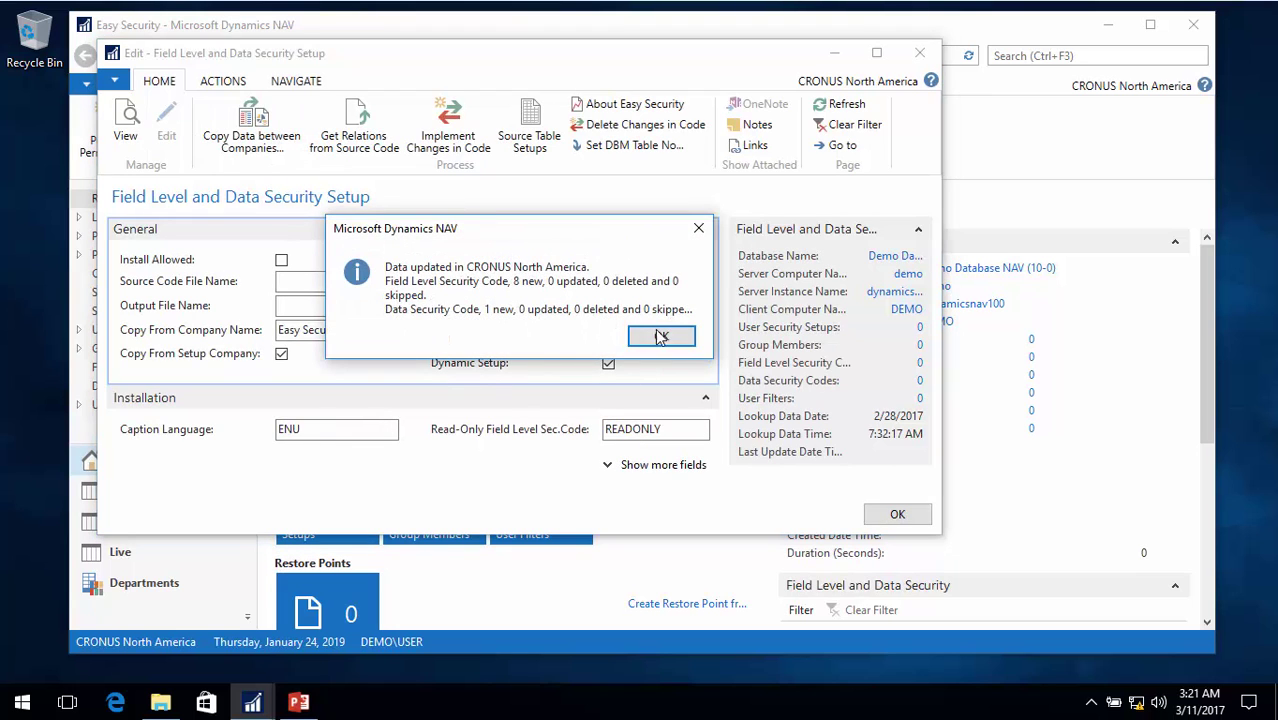
{"action": "left_click", "coordinate": [660, 337]}
{"action": "key", "text": "Escape"}
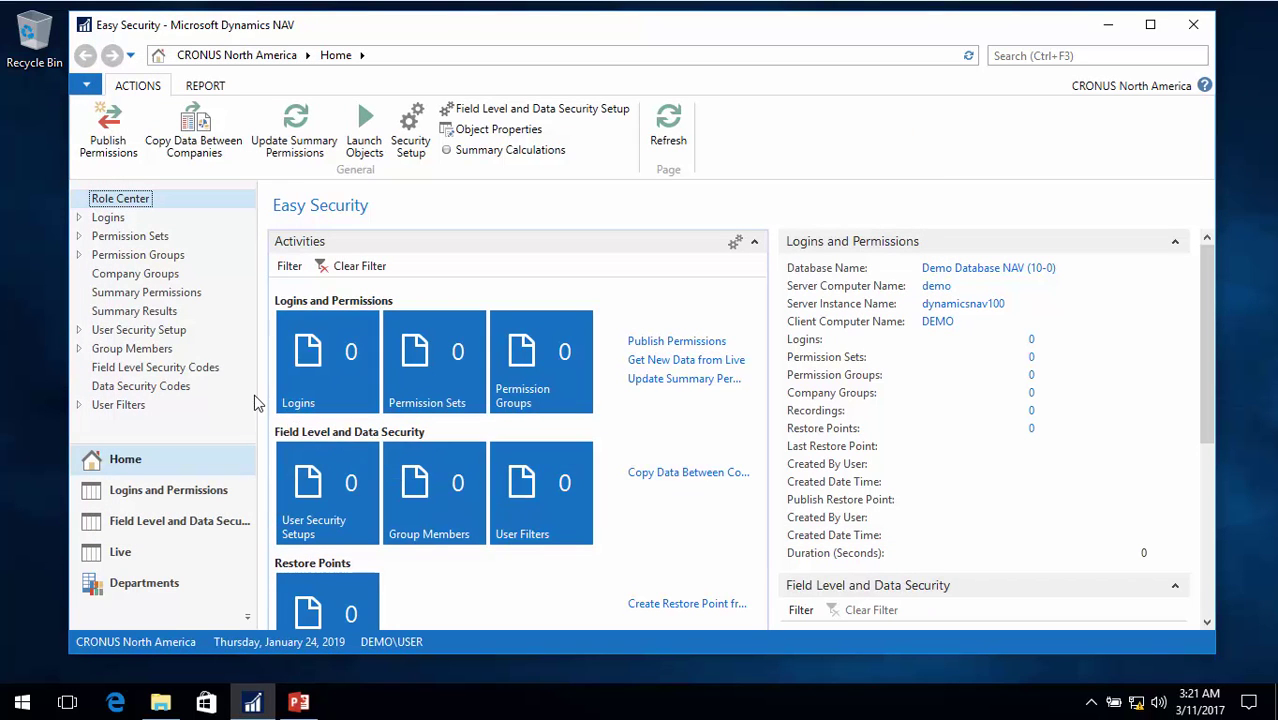
Step: Open the customer card of The Cannon Group PLC from the Sales & Marketing order processing customer list
{"action": "left_click", "coordinate": [148, 589]}
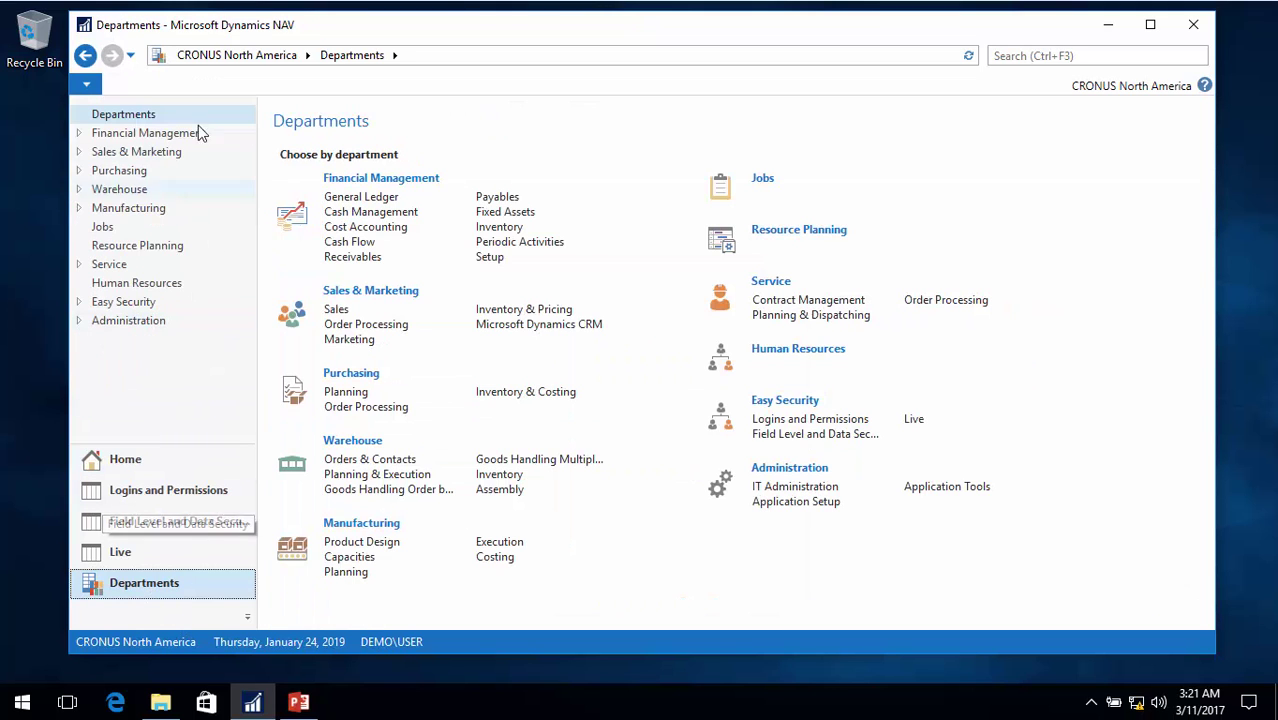
{"action": "left_click", "coordinate": [136, 155]}
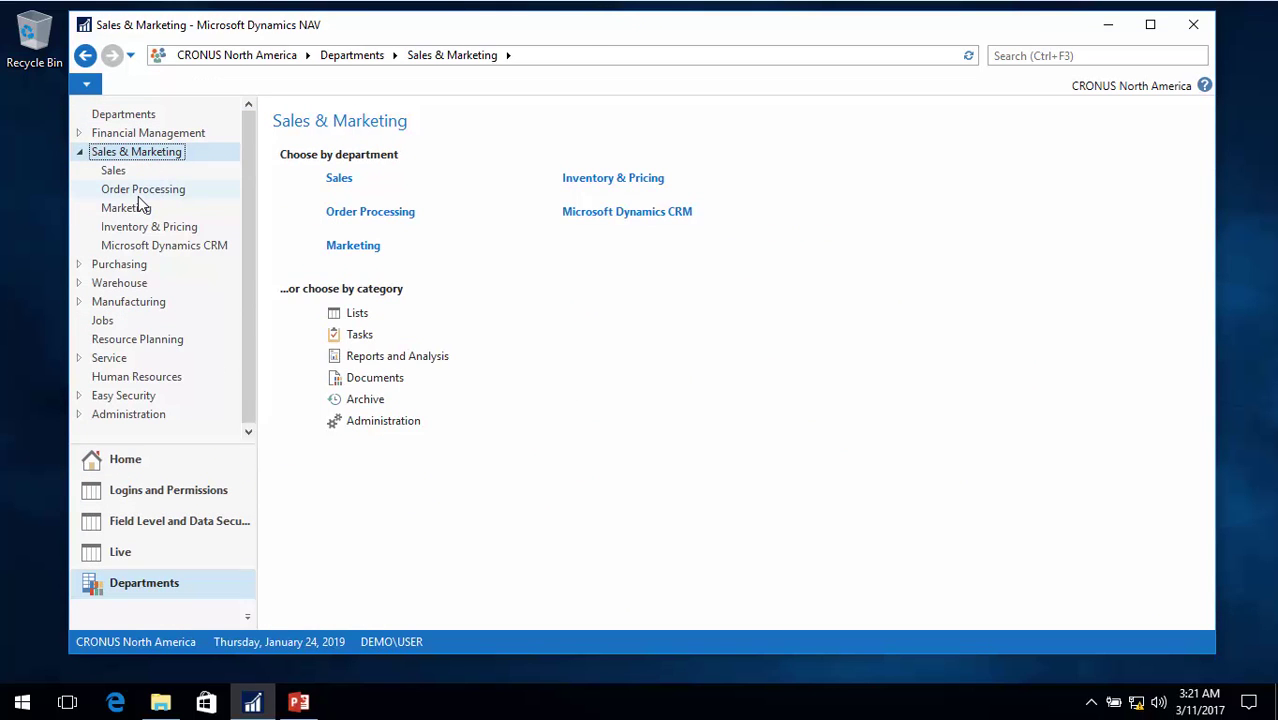
{"action": "left_click", "coordinate": [138, 194]}
{"action": "left_click", "coordinate": [319, 180]}
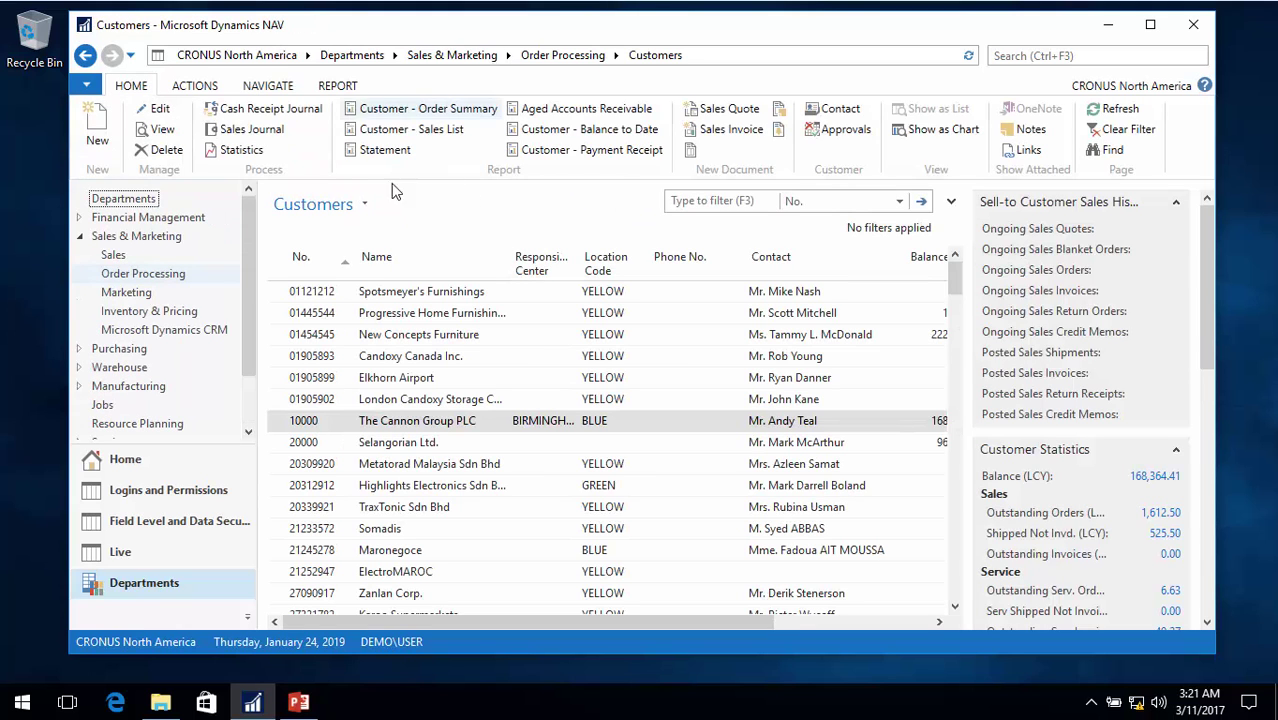
{"action": "left_click", "coordinate": [322, 424]}
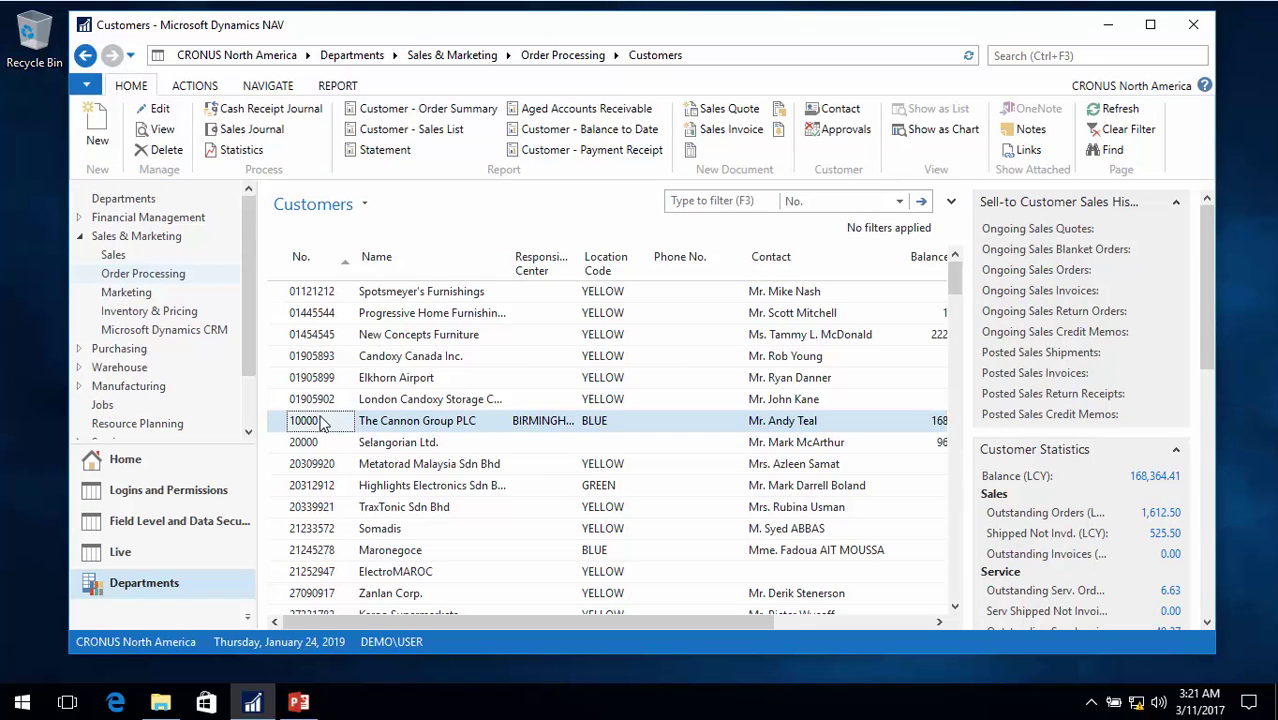
{"action": "double_click", "coordinate": [322, 424]}
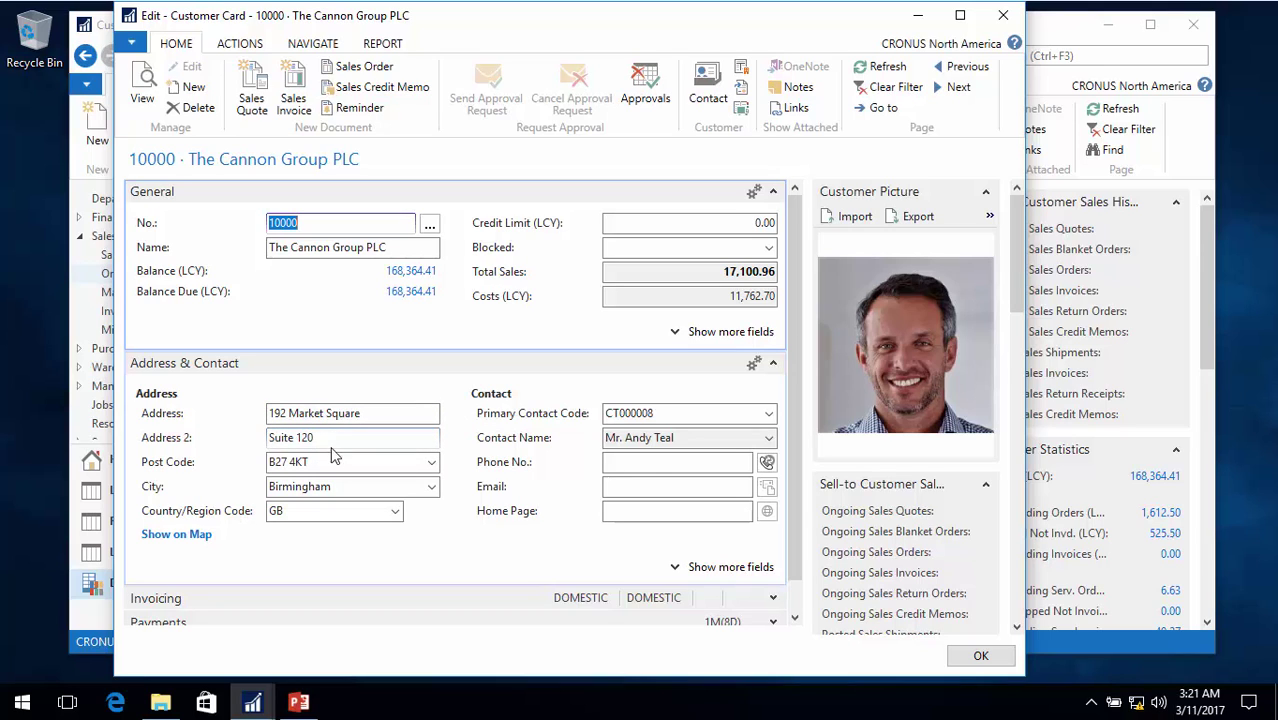
Step: Expand the Invoicing and Payments sections of the customer card to review their fields
{"action": "left_click", "coordinate": [773, 598]}
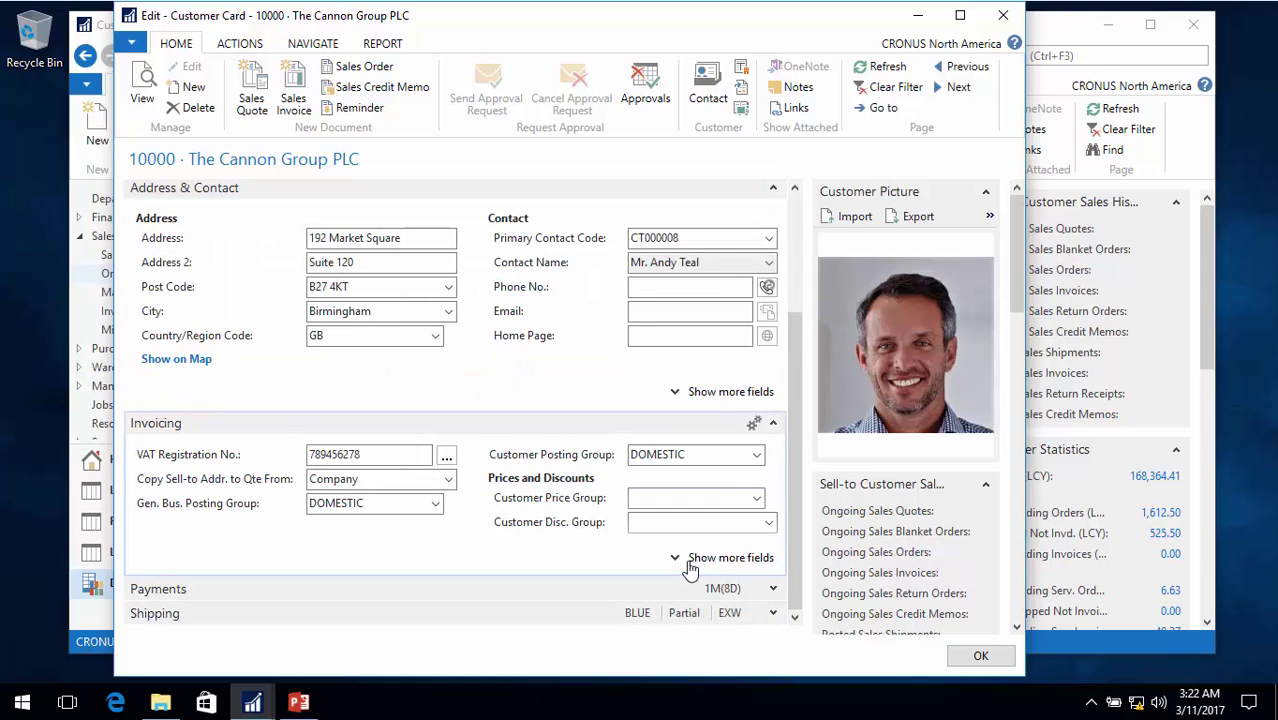
{"action": "left_click", "coordinate": [774, 590]}
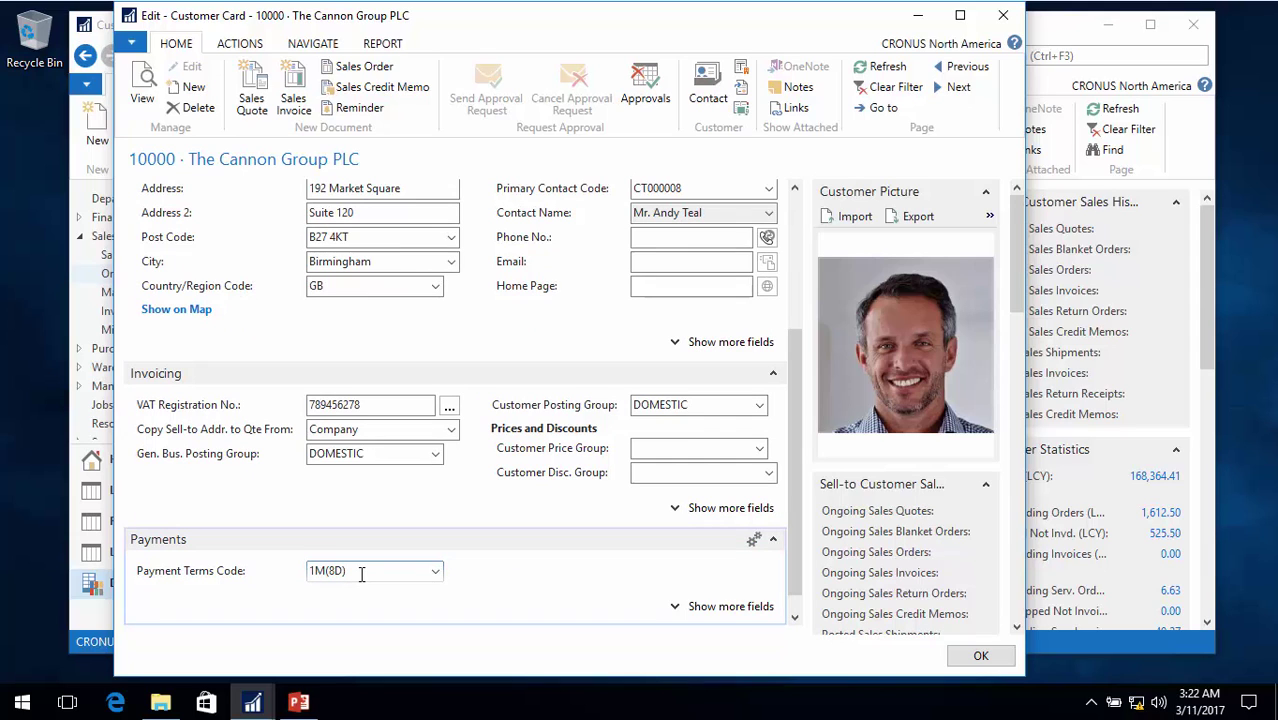
{"action": "scroll", "coordinate": [399, 500], "scroll_direction": "up", "scroll_amount": 5}
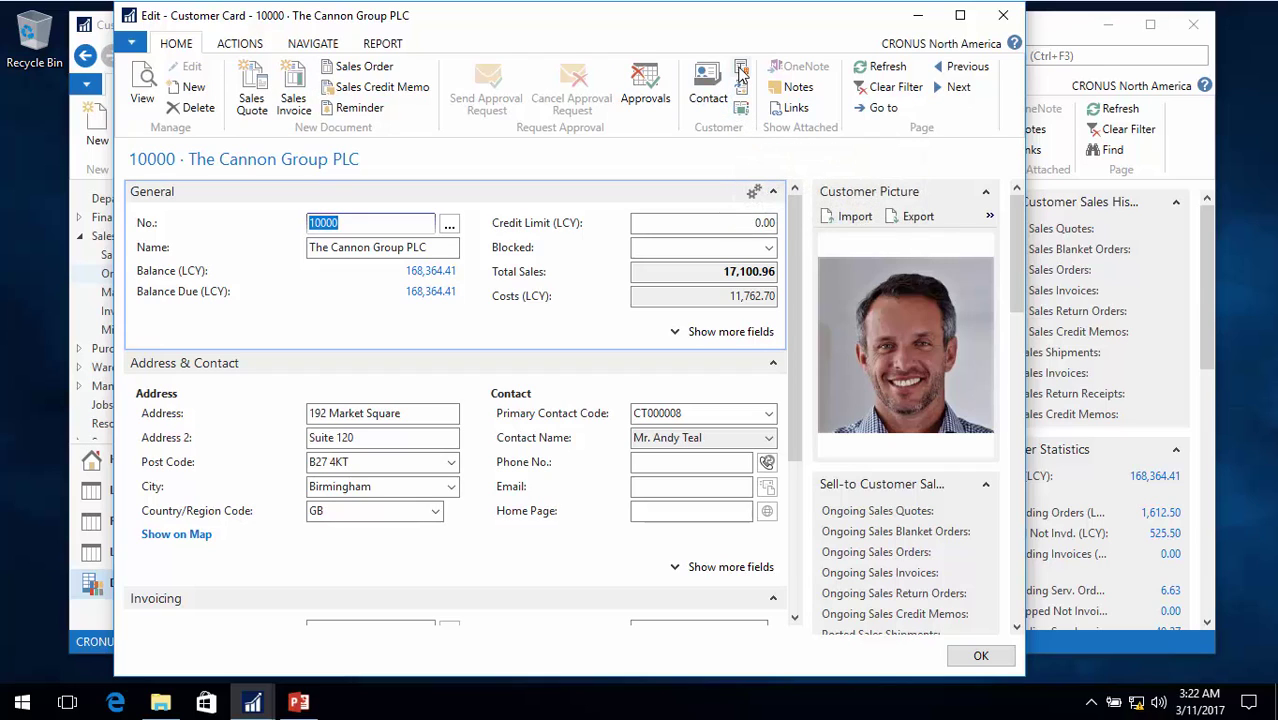
Step: Look up the page and source table information of the customer's statistics page, then return to the customer list
{"action": "left_click", "coordinate": [325, 44]}
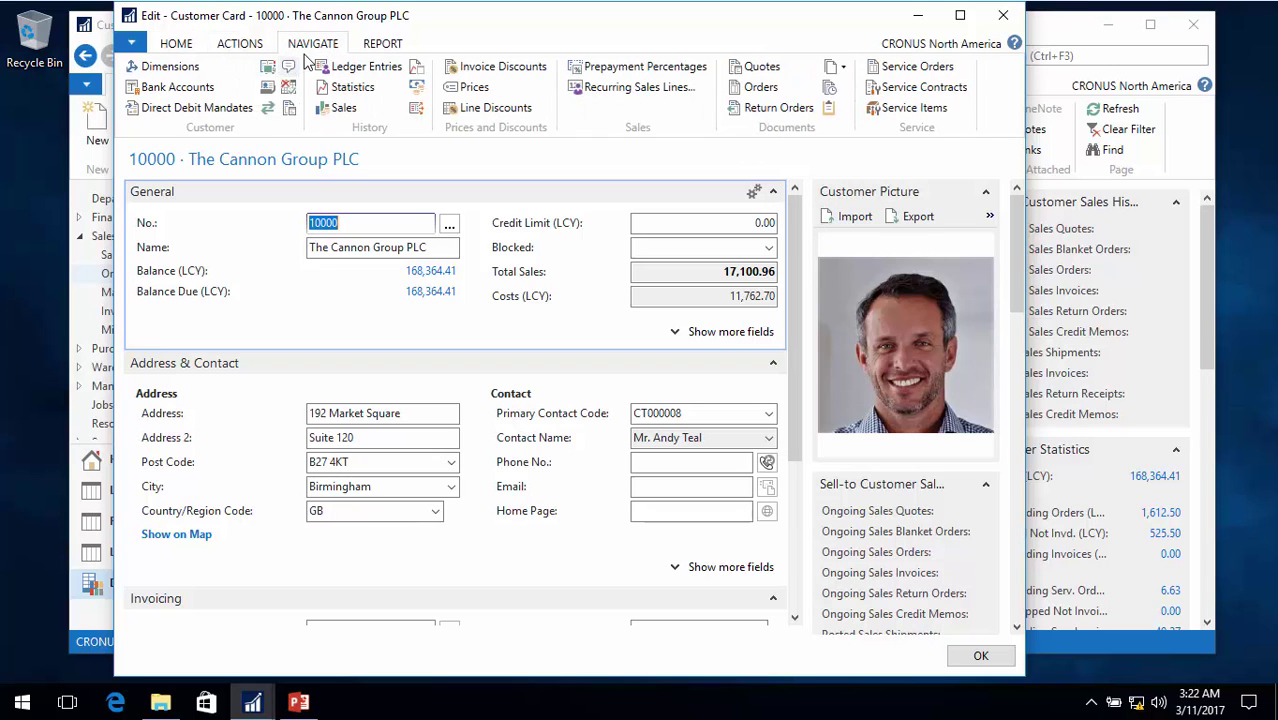
{"action": "left_click", "coordinate": [352, 88]}
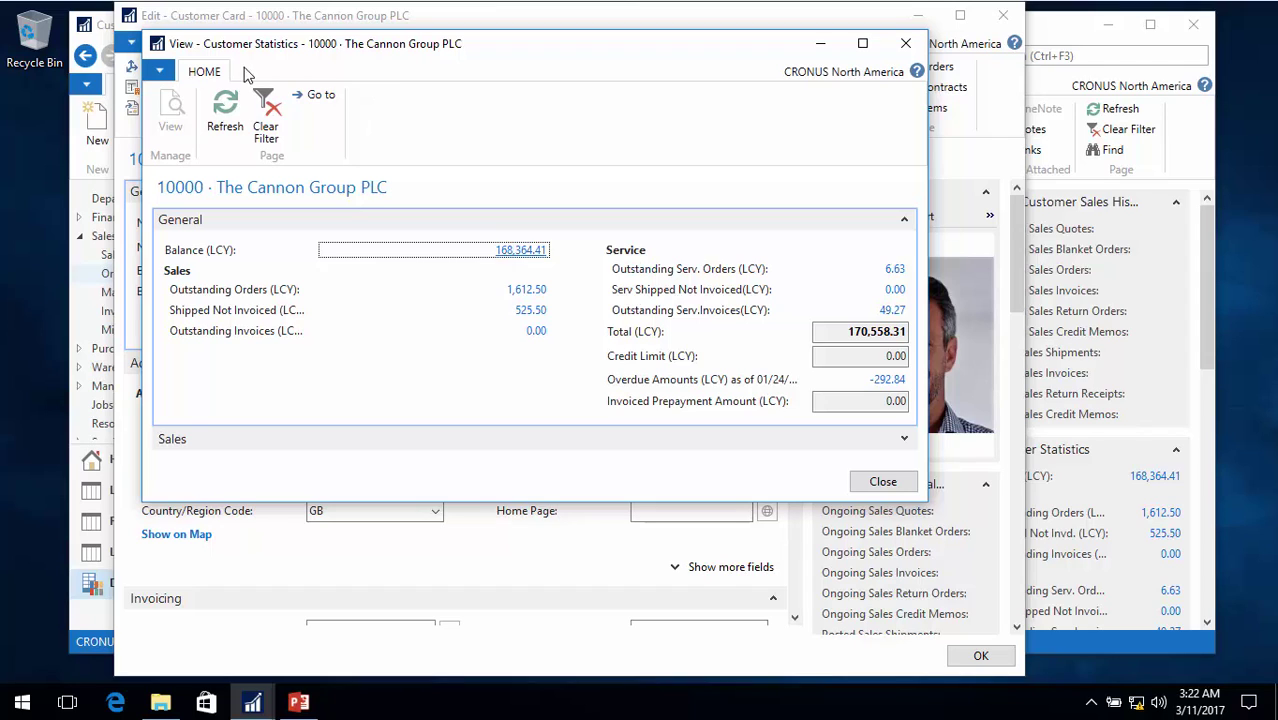
{"action": "left_click", "coordinate": [161, 71]}
{"action": "mouse_move", "coordinate": [211, 214]}
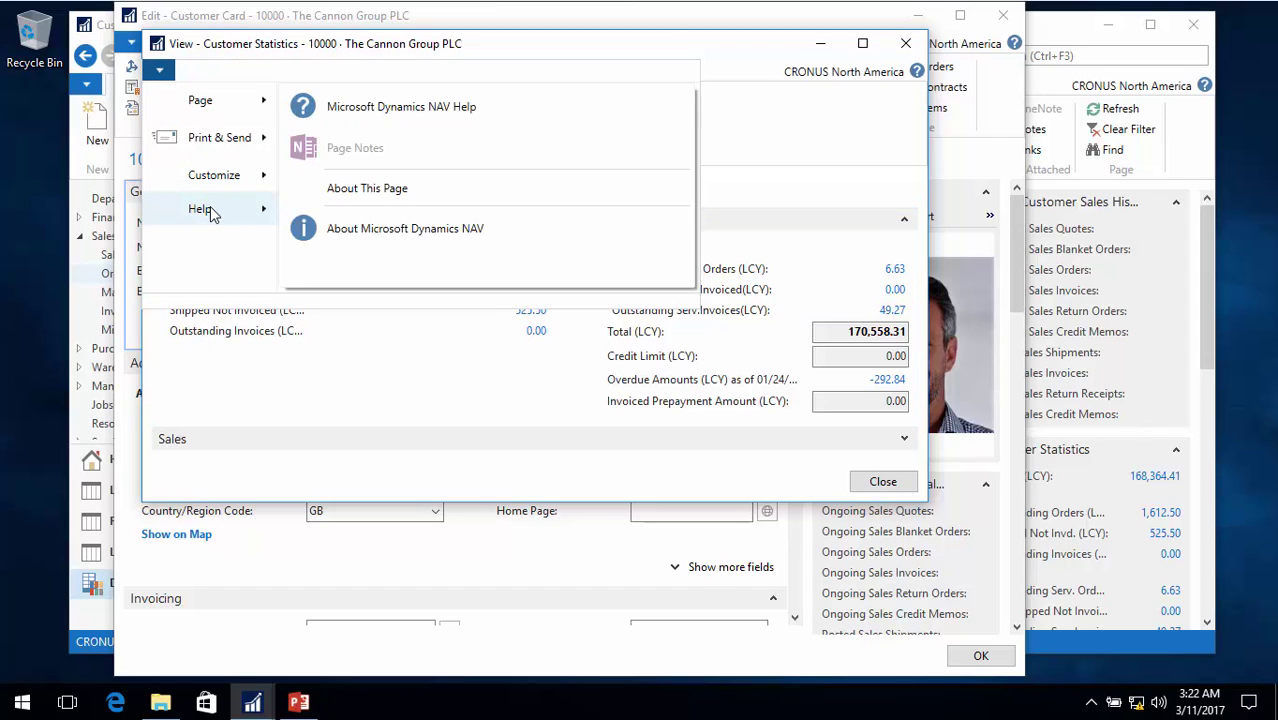
{"action": "left_click", "coordinate": [390, 196]}
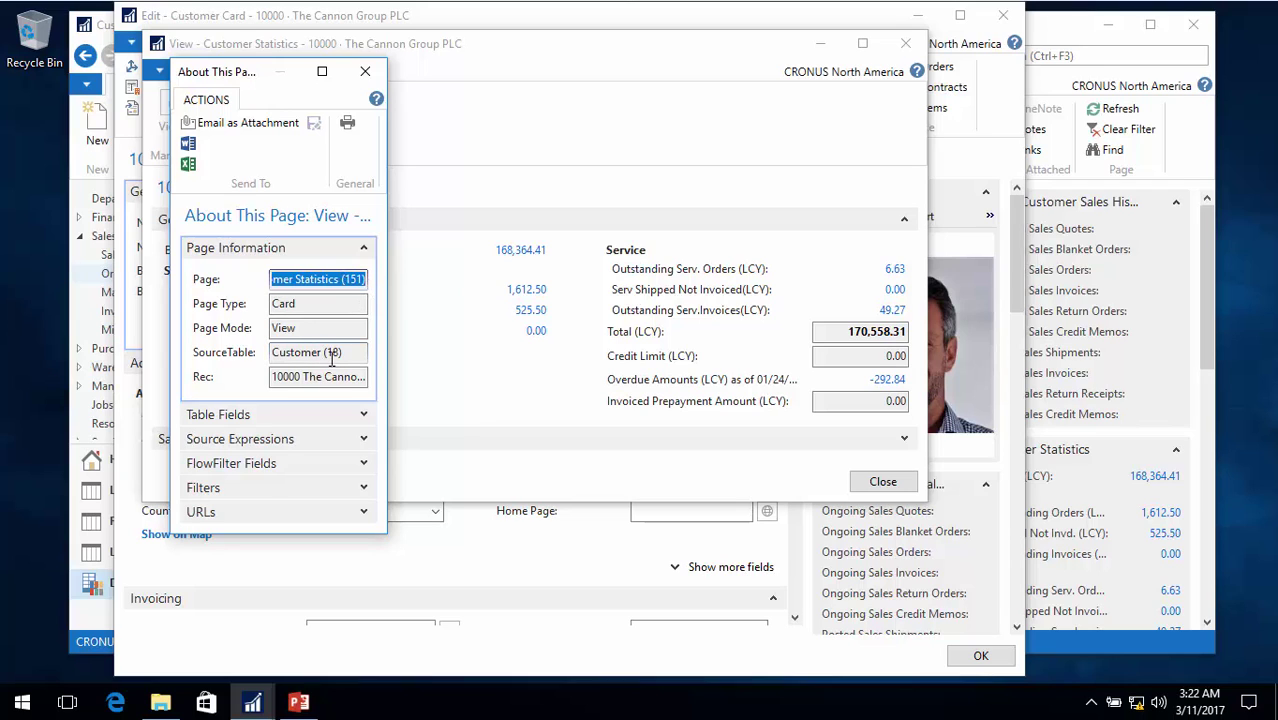
{"action": "key", "text": "Escape"}
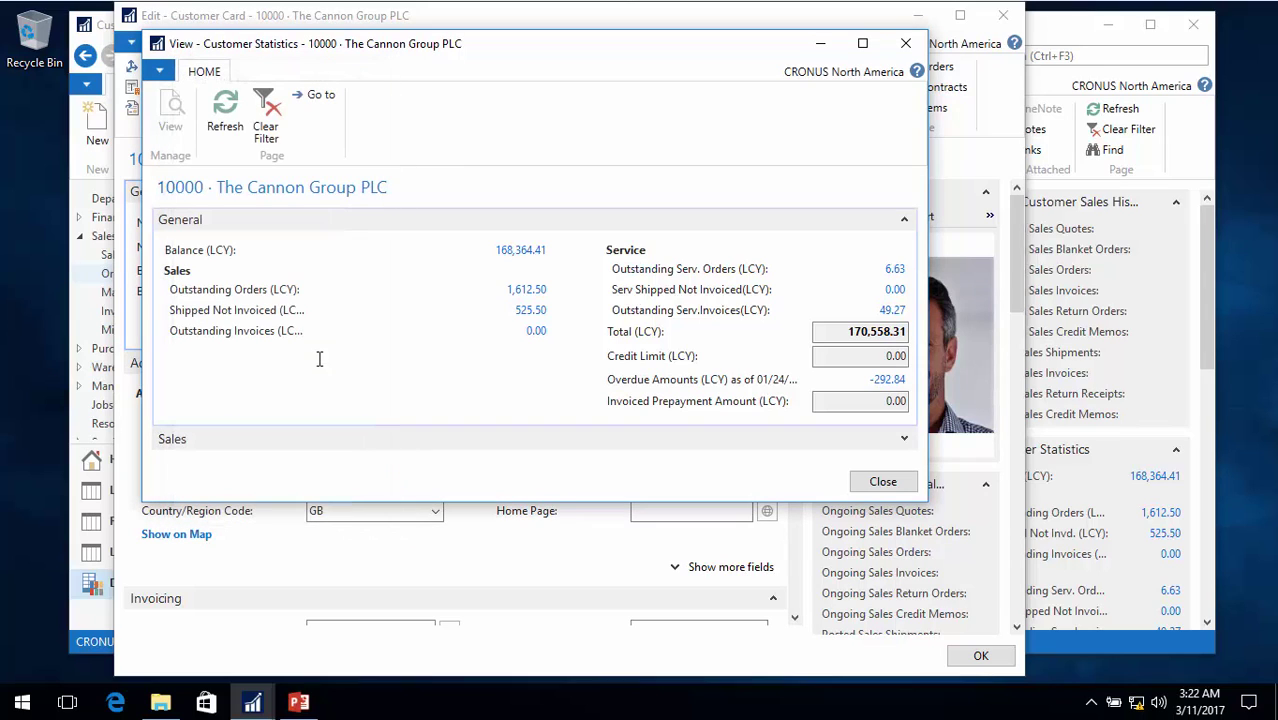
{"action": "key", "text": "Escape"}
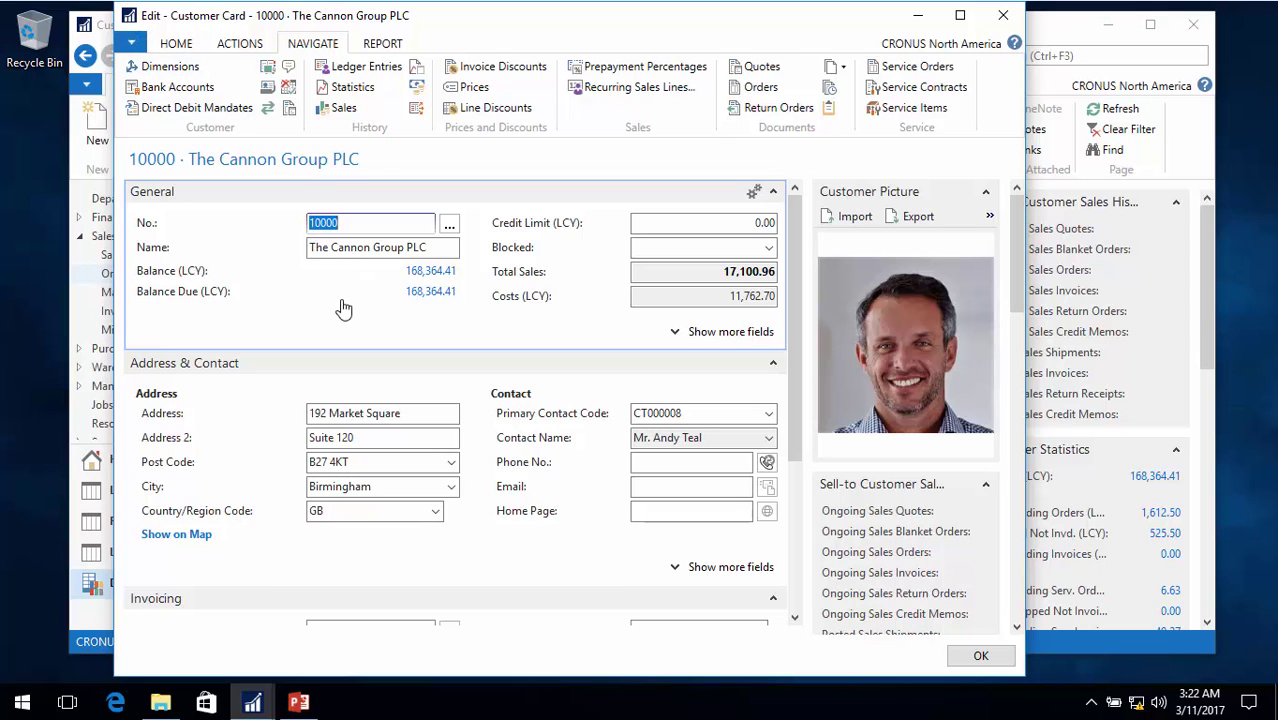
{"action": "key", "text": "Escape"}
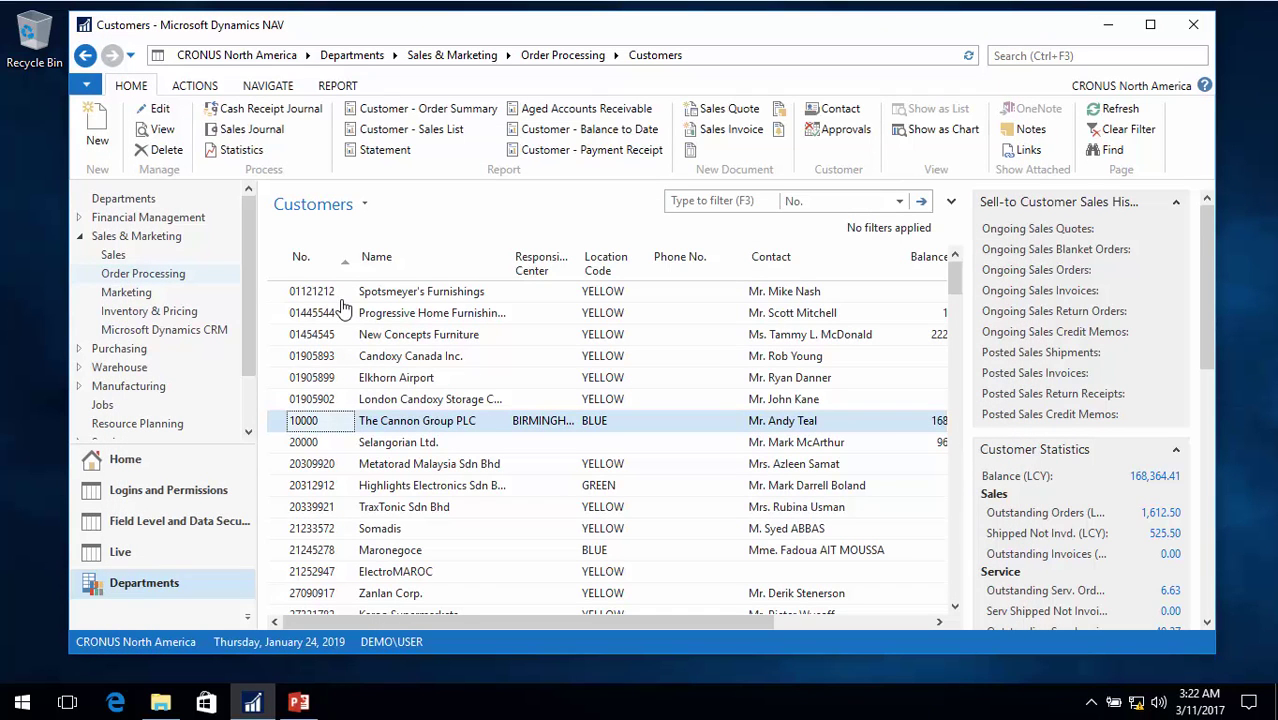
Step: Add a user security setup entry with a blank user ID for source table 18 (Customer) and field level security code READONLY
{"action": "left_click", "coordinate": [143, 468]}
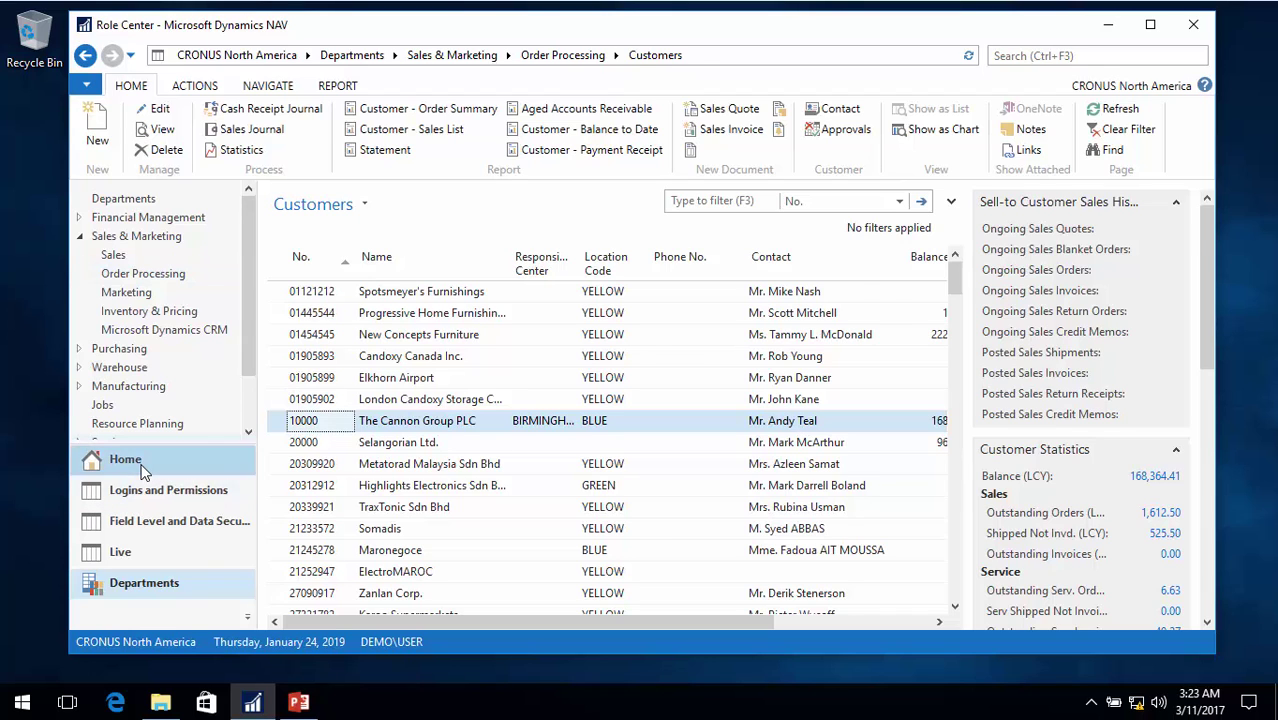
{"action": "left_click", "coordinate": [165, 338]}
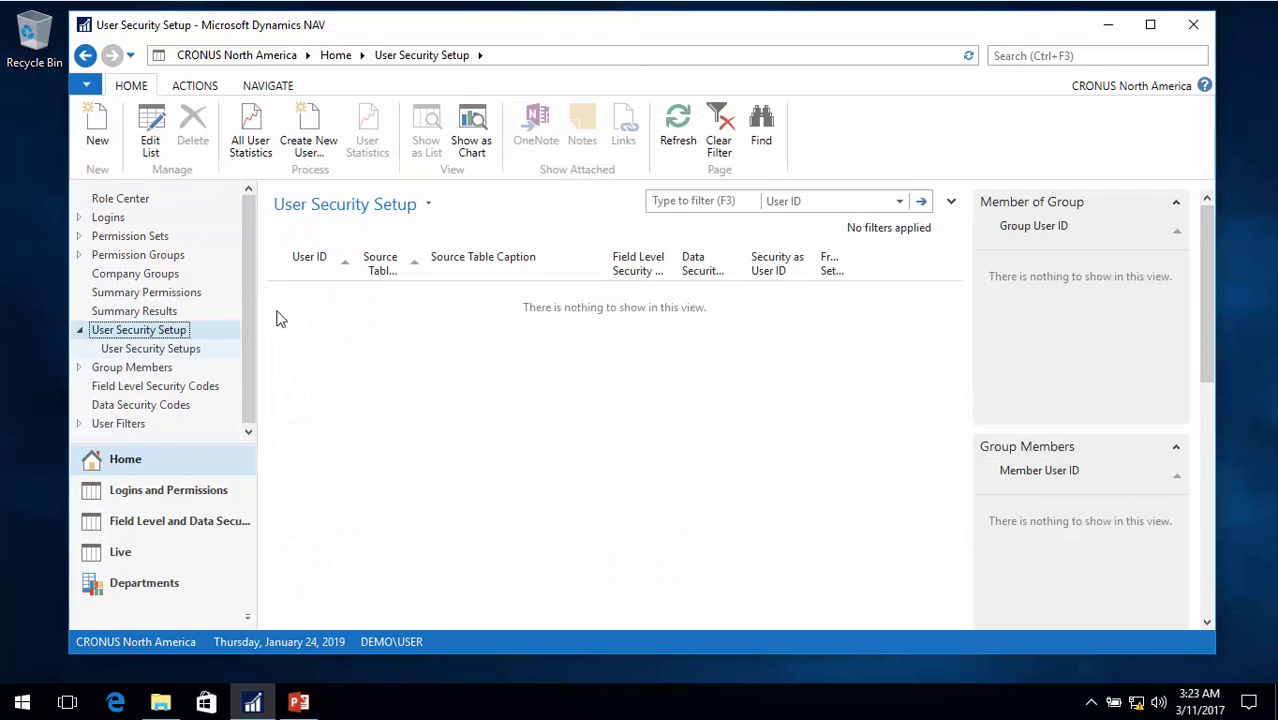
{"action": "left_click", "coordinate": [108, 148]}
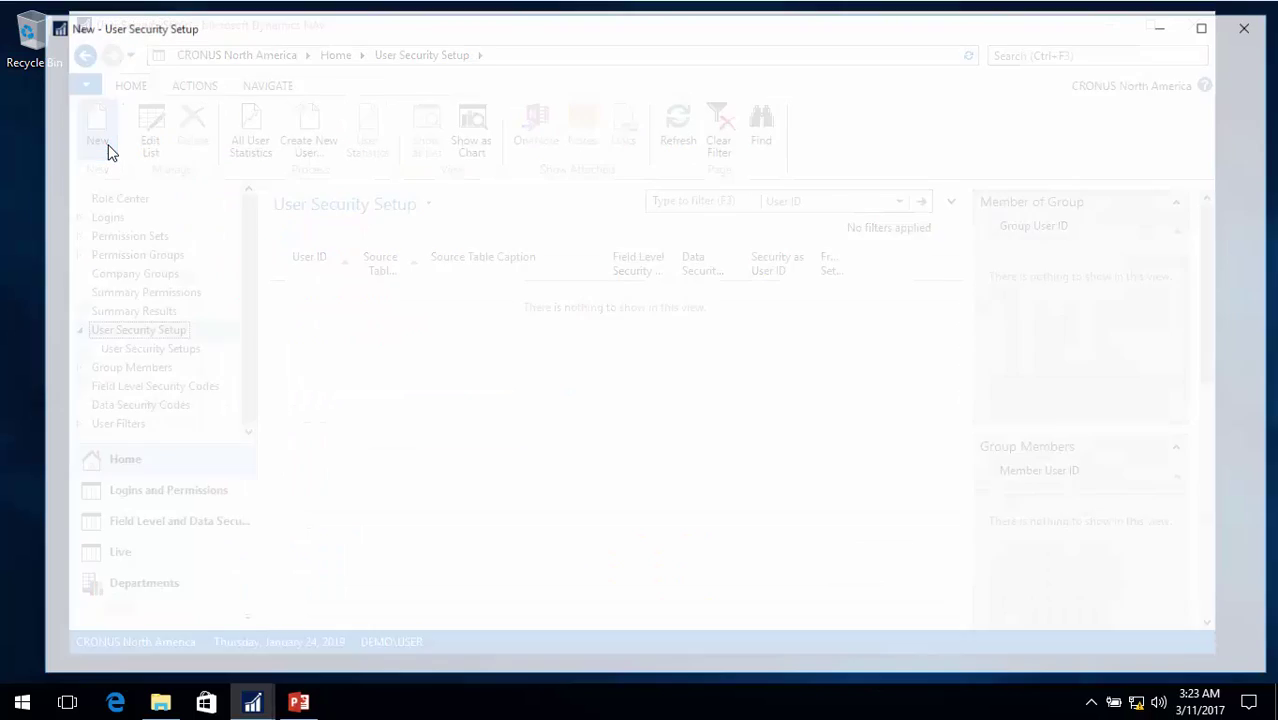
{"action": "key", "text": "Tab"}
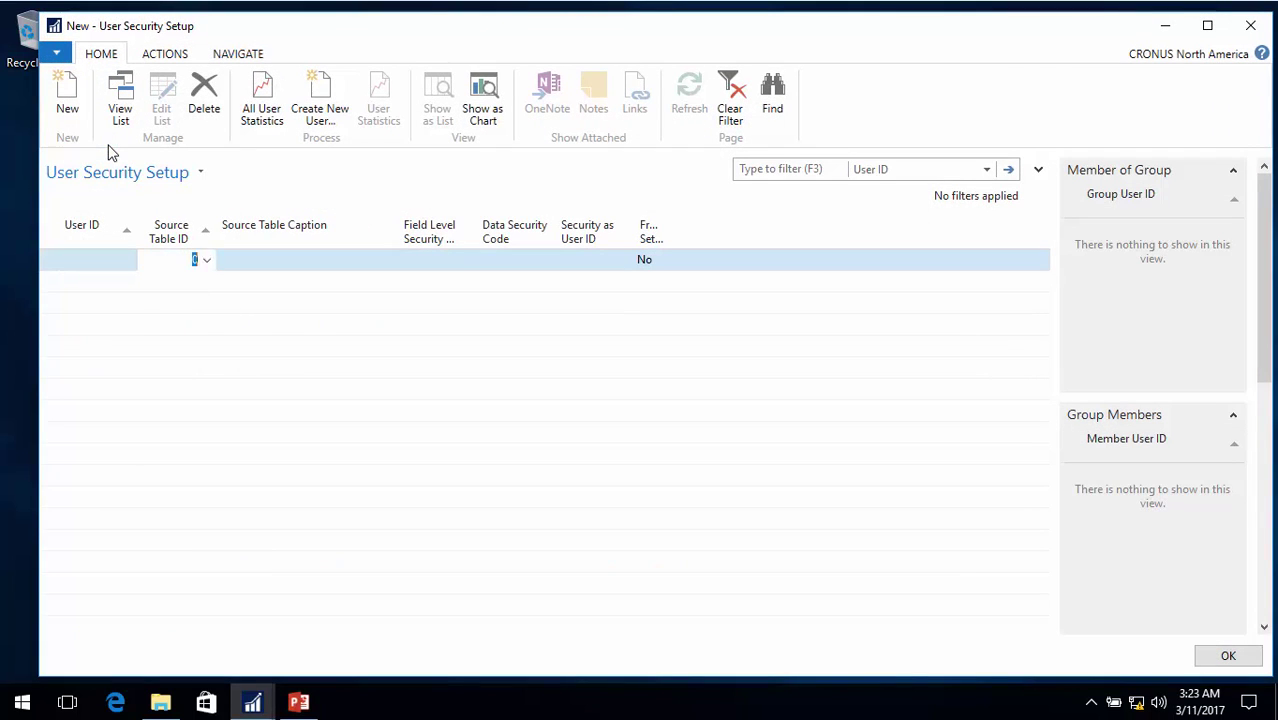
{"action": "type", "text": "18"}
{"action": "key", "text": "Tab"}
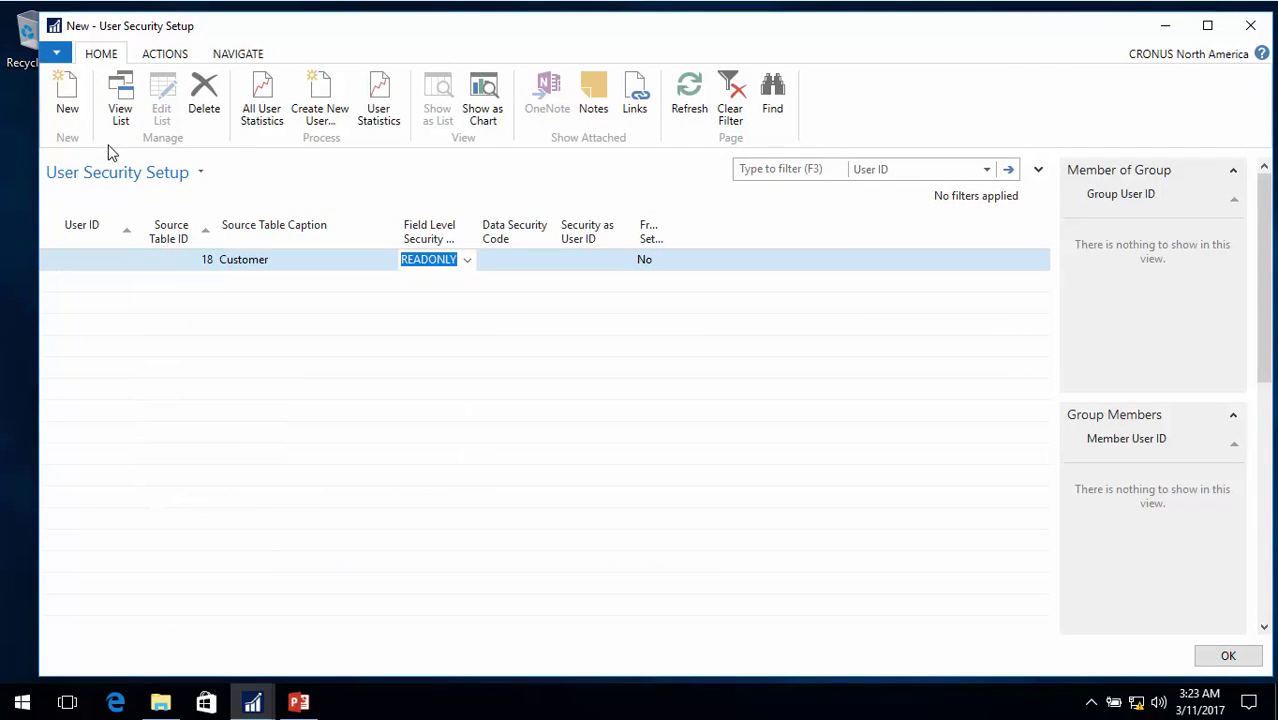
{"action": "left_click", "coordinate": [271, 293]}
{"action": "left_click", "coordinate": [1163, 27]}
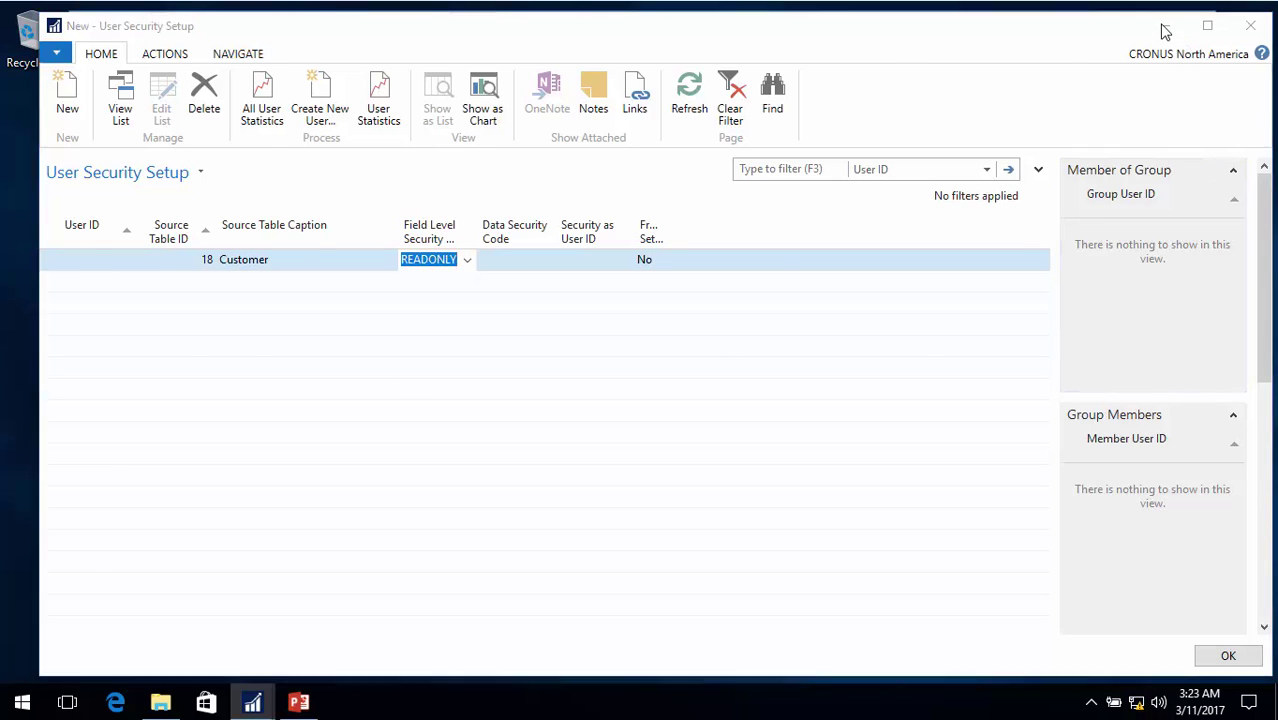
Step: Reopen The Cannon Group PLC's customer card to check which fields and actions can still be edited, and close it
{"action": "left_click", "coordinate": [140, 582]}
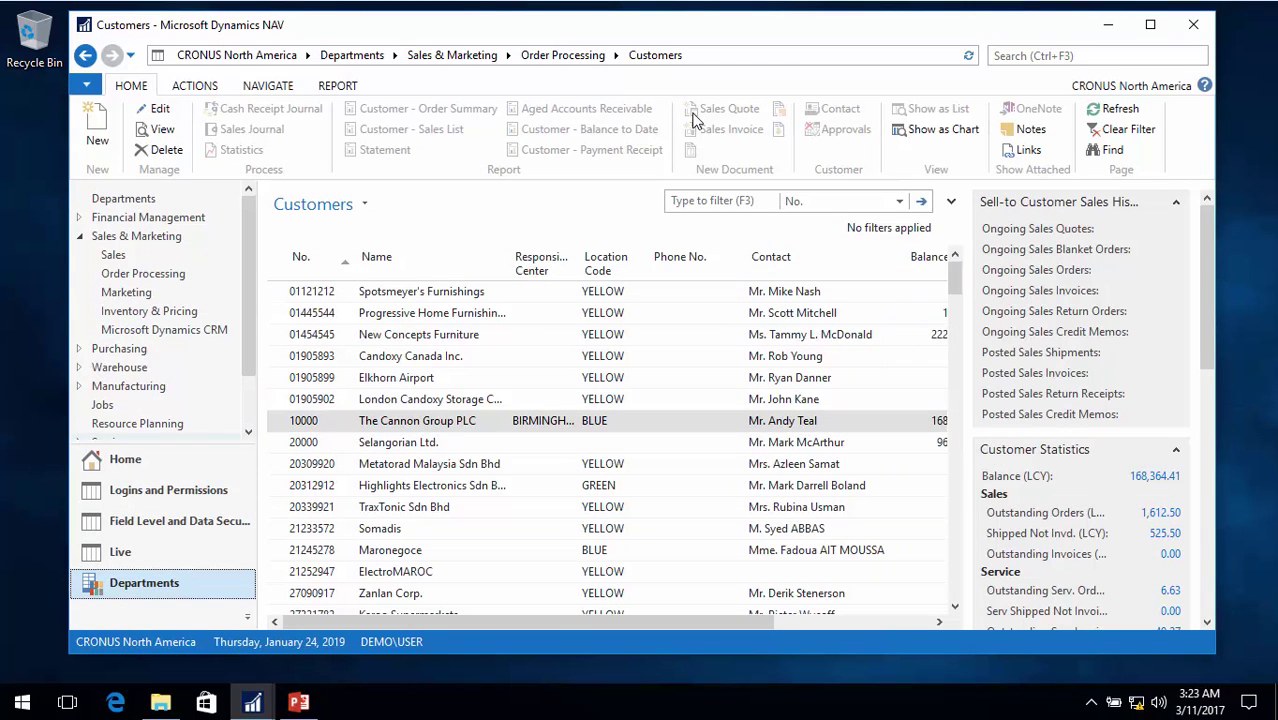
{"action": "left_click", "coordinate": [404, 424]}
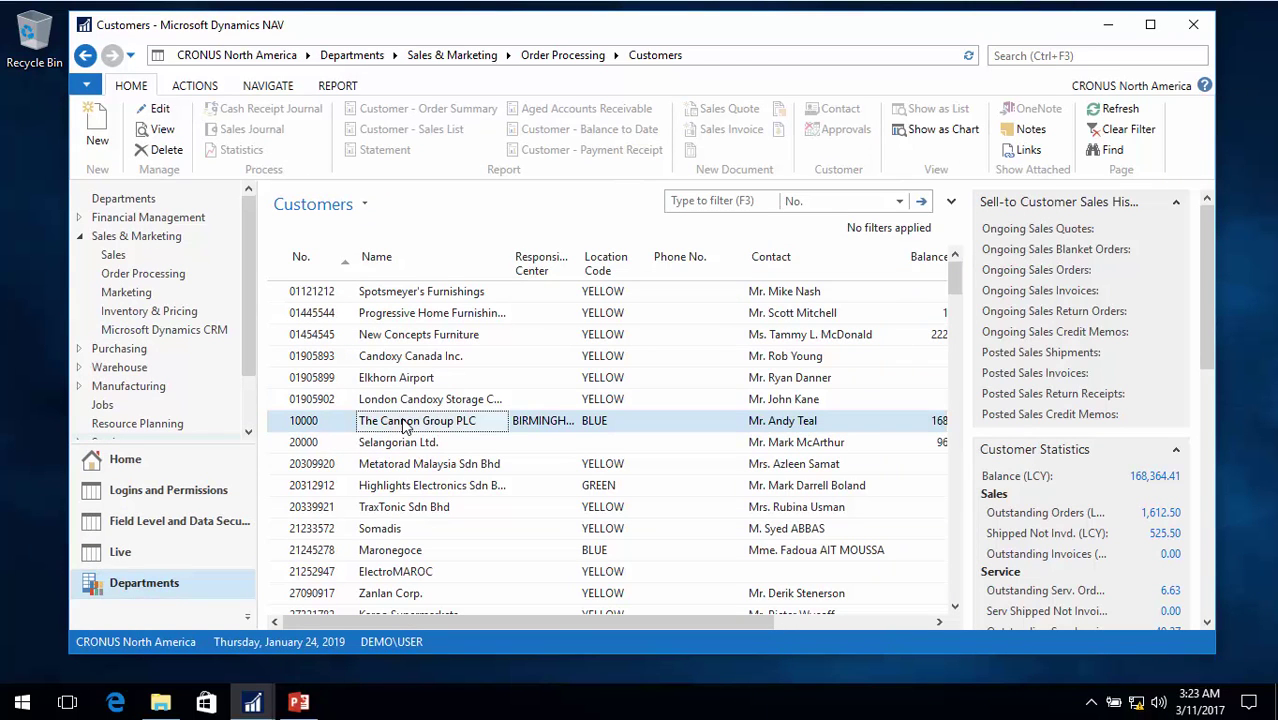
{"action": "double_click", "coordinate": [404, 424]}
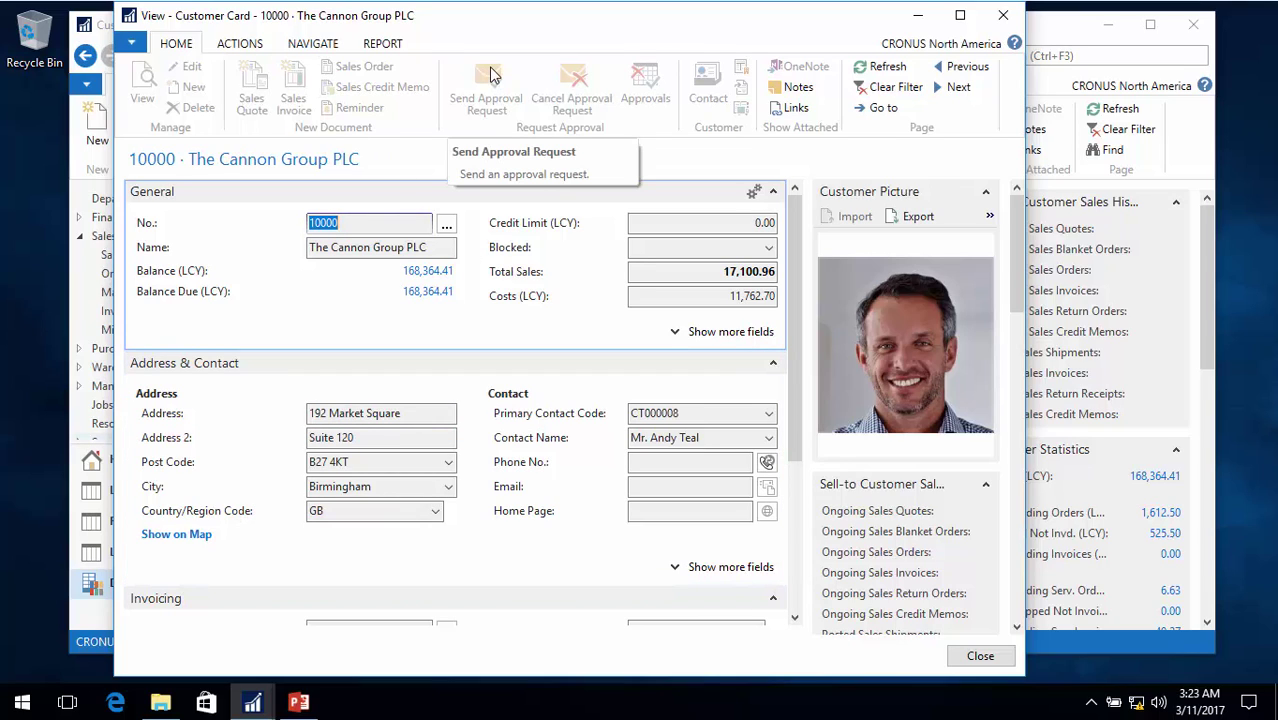
{"action": "key", "text": "Escape"}
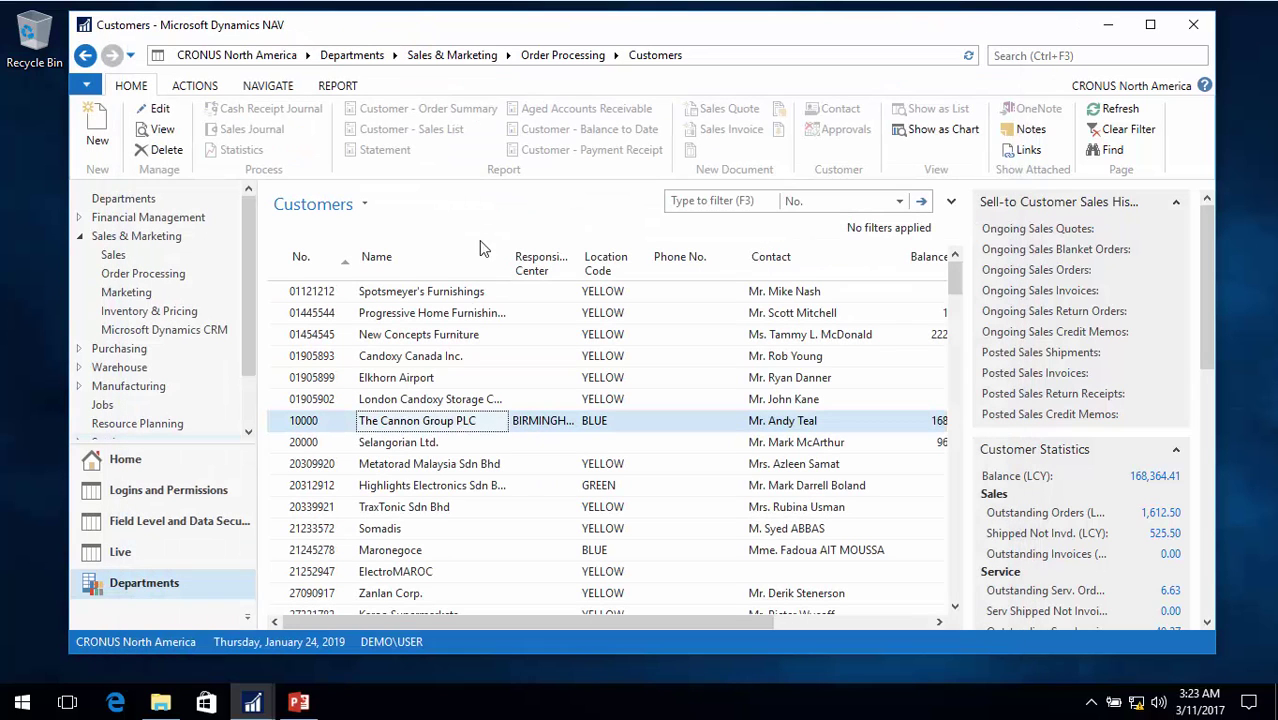
Step: Create field level security code ADDRESS for source table 18 (Customer), copying its permissions from the default code
{"action": "left_click", "coordinate": [123, 466]}
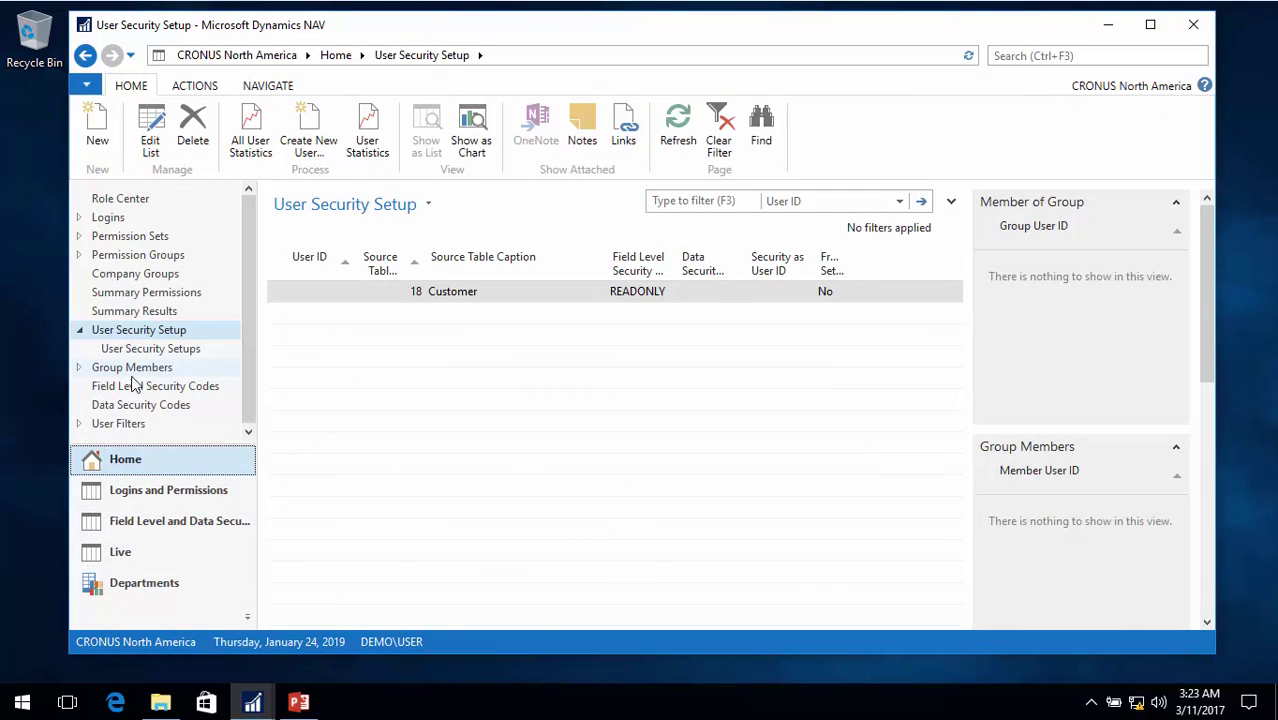
{"action": "left_click", "coordinate": [140, 388]}
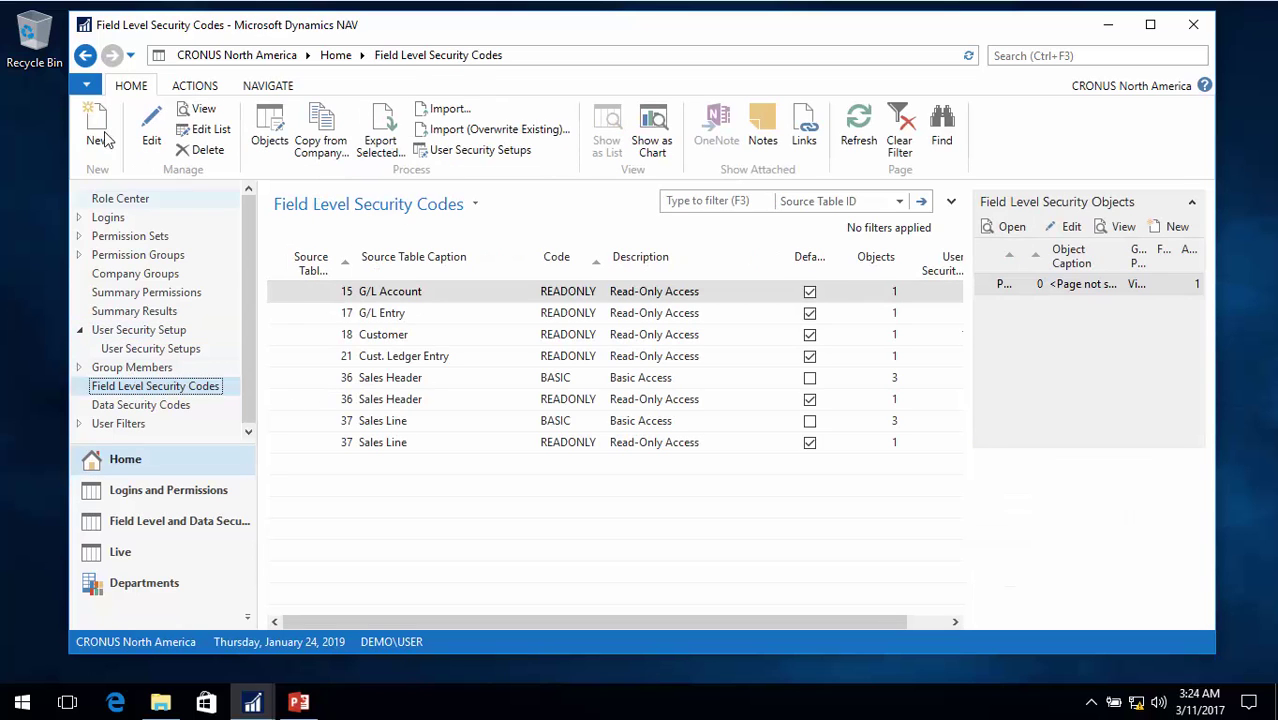
{"action": "left_click", "coordinate": [97, 128]}
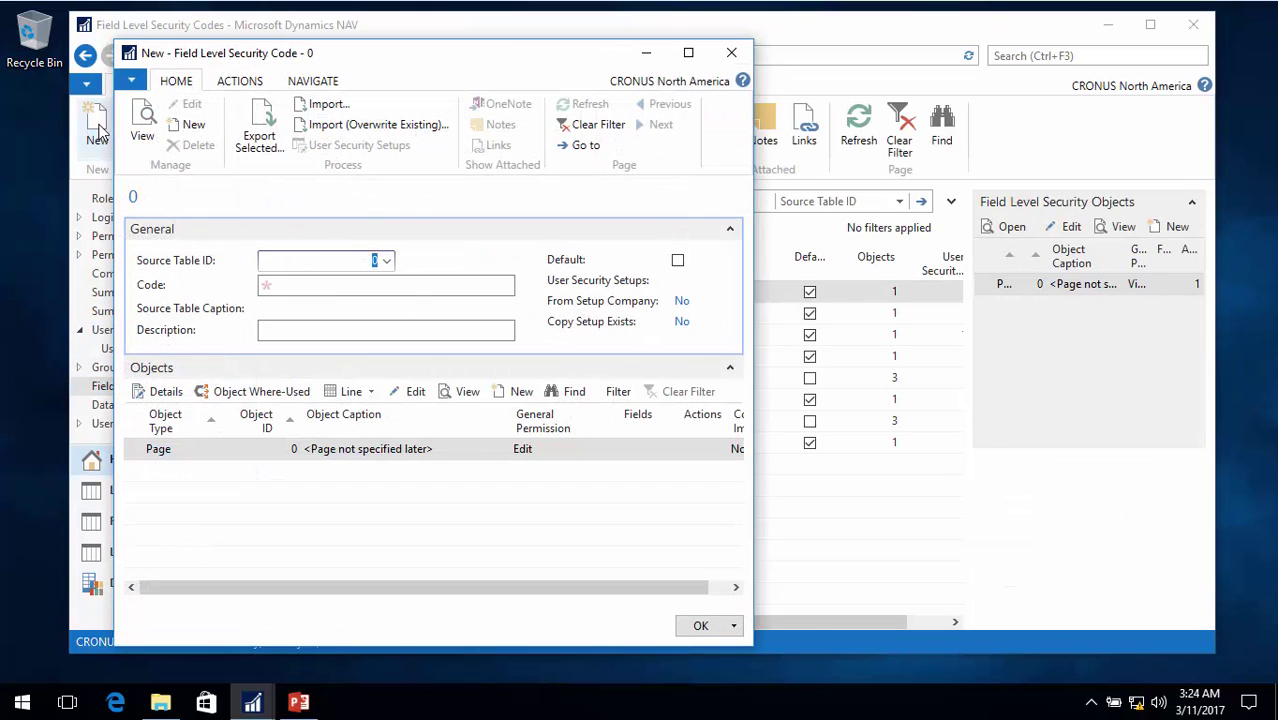
{"action": "type", "text": "18"}
{"action": "key", "text": "Tab"}
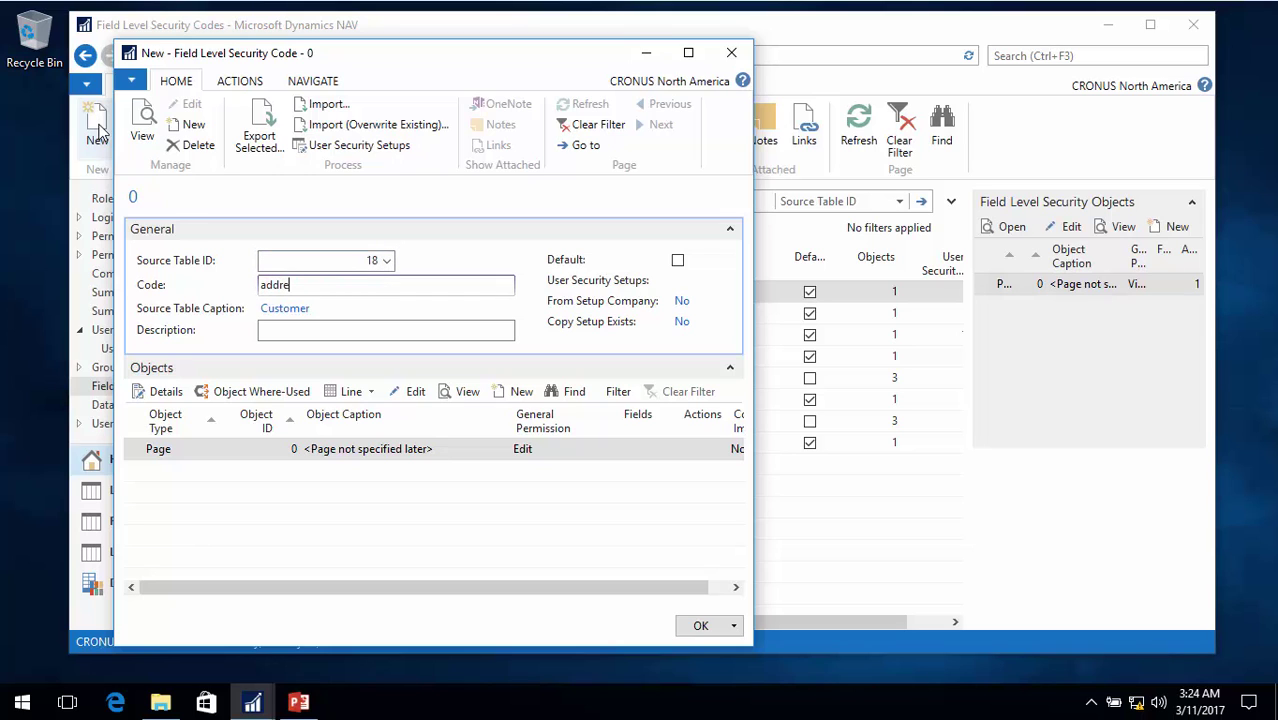
{"action": "key", "text": "Tab"}
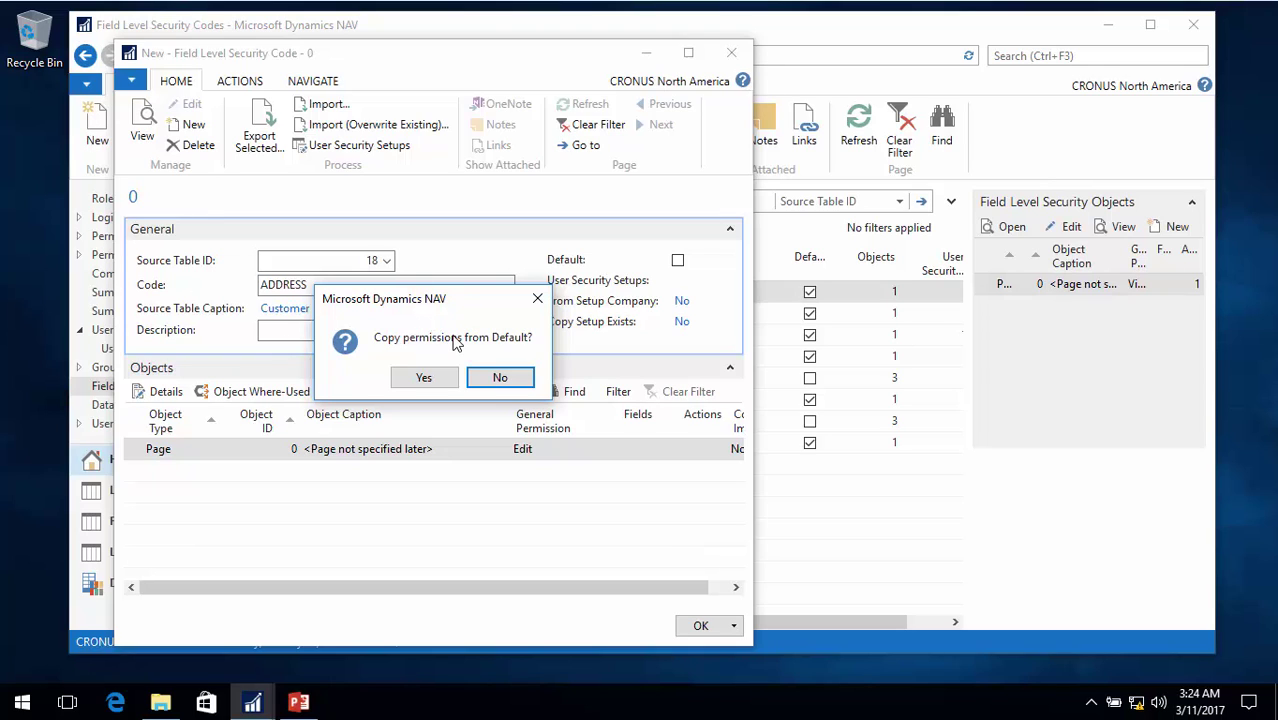
{"action": "left_click", "coordinate": [424, 379]}
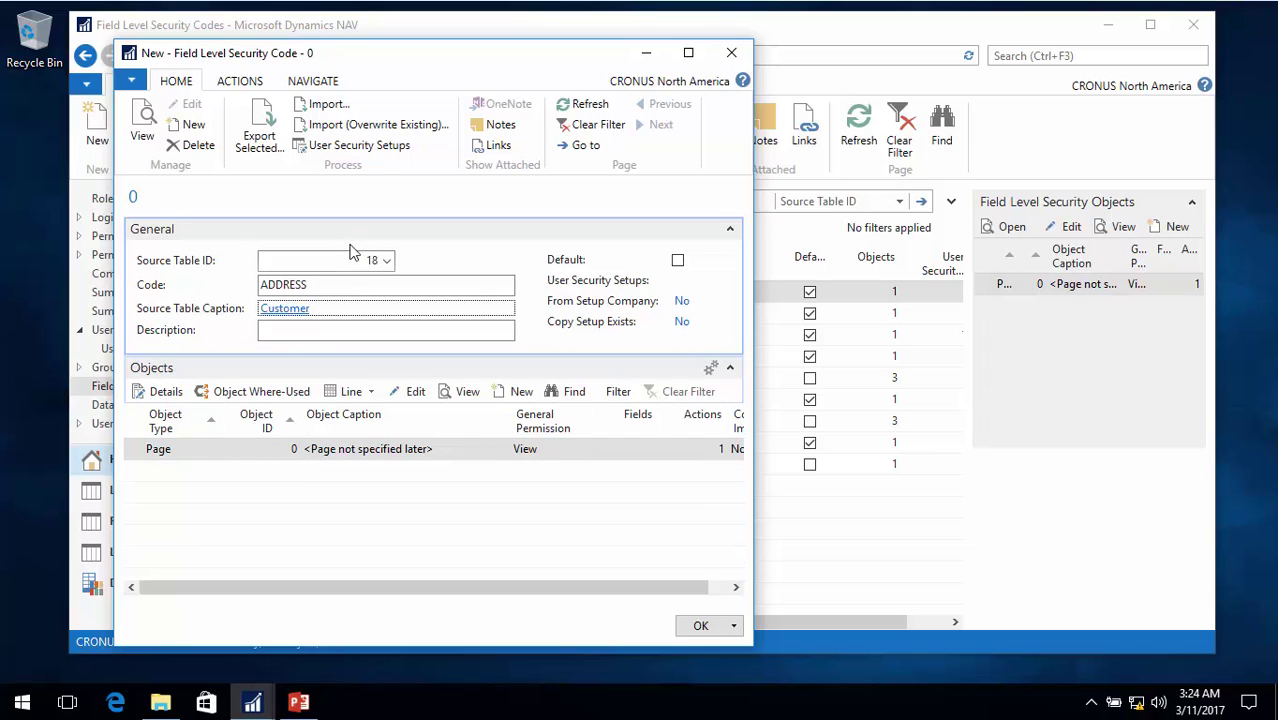
Step: Review the general permission options and line details of the ADDRESS code's unspecified page object, and return to the code list
{"action": "left_click", "coordinate": [578, 451]}
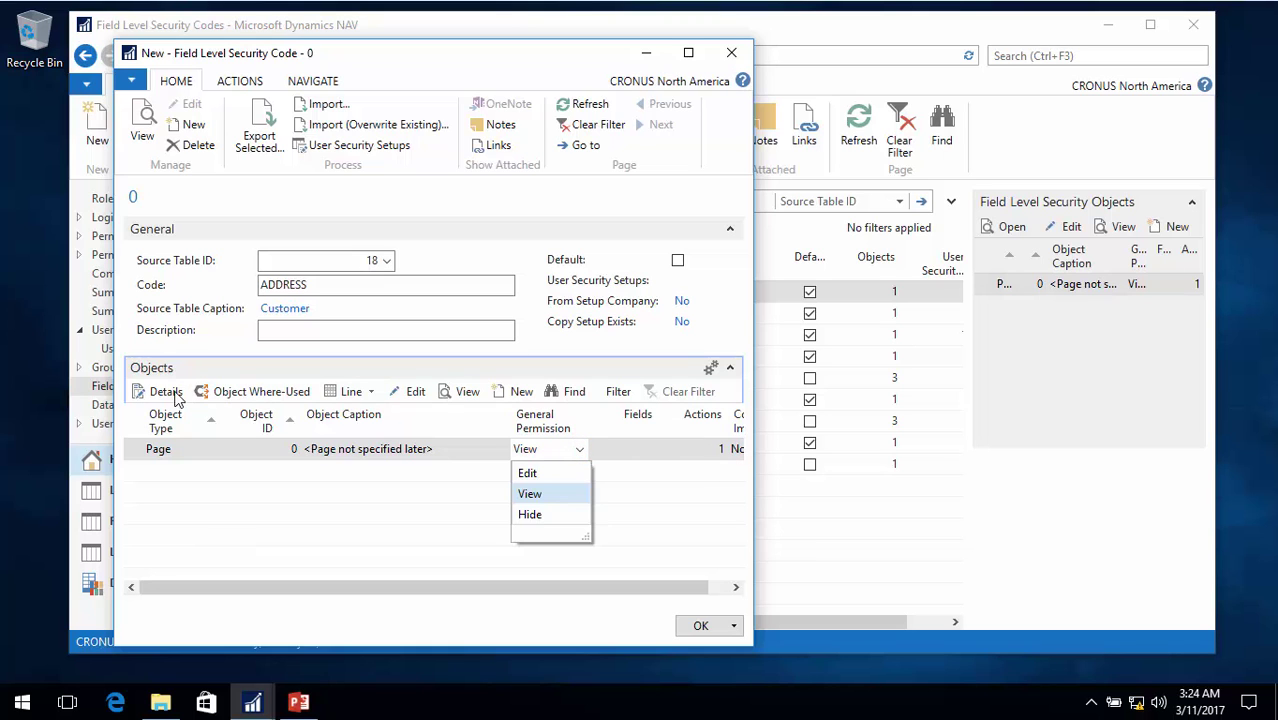
{"action": "left_click", "coordinate": [174, 394]}
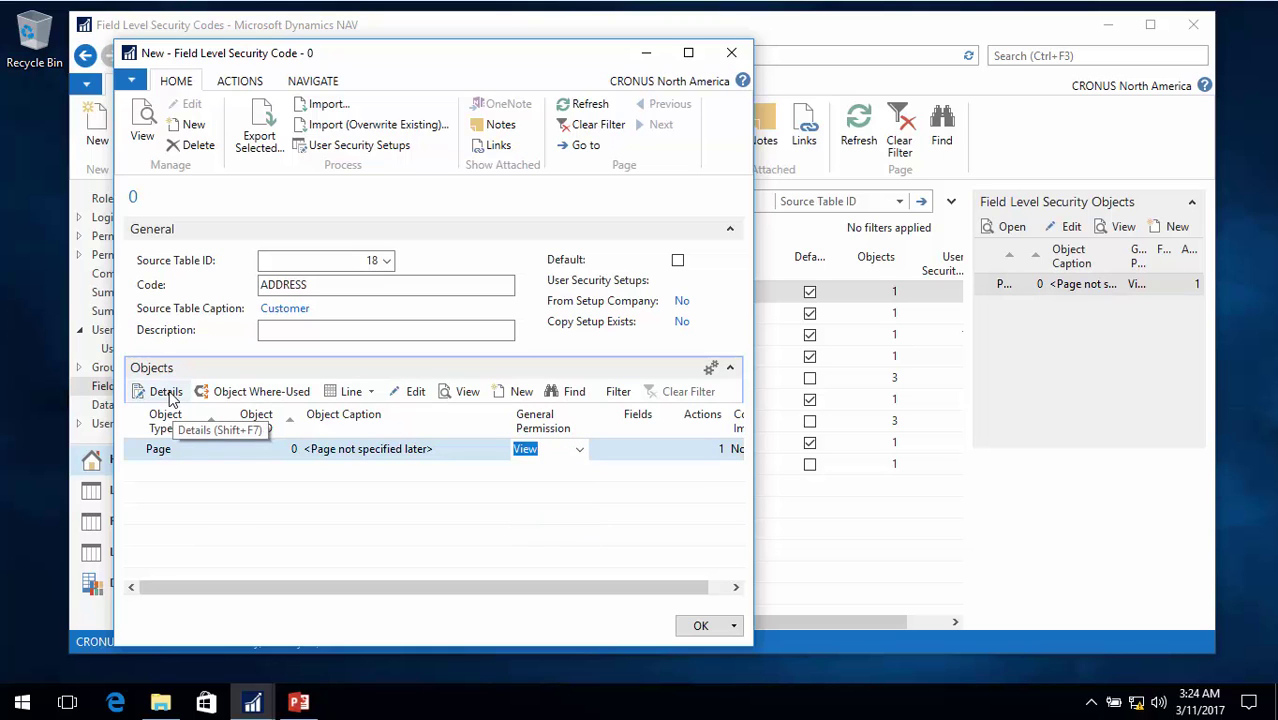
{"action": "left_click", "coordinate": [170, 393]}
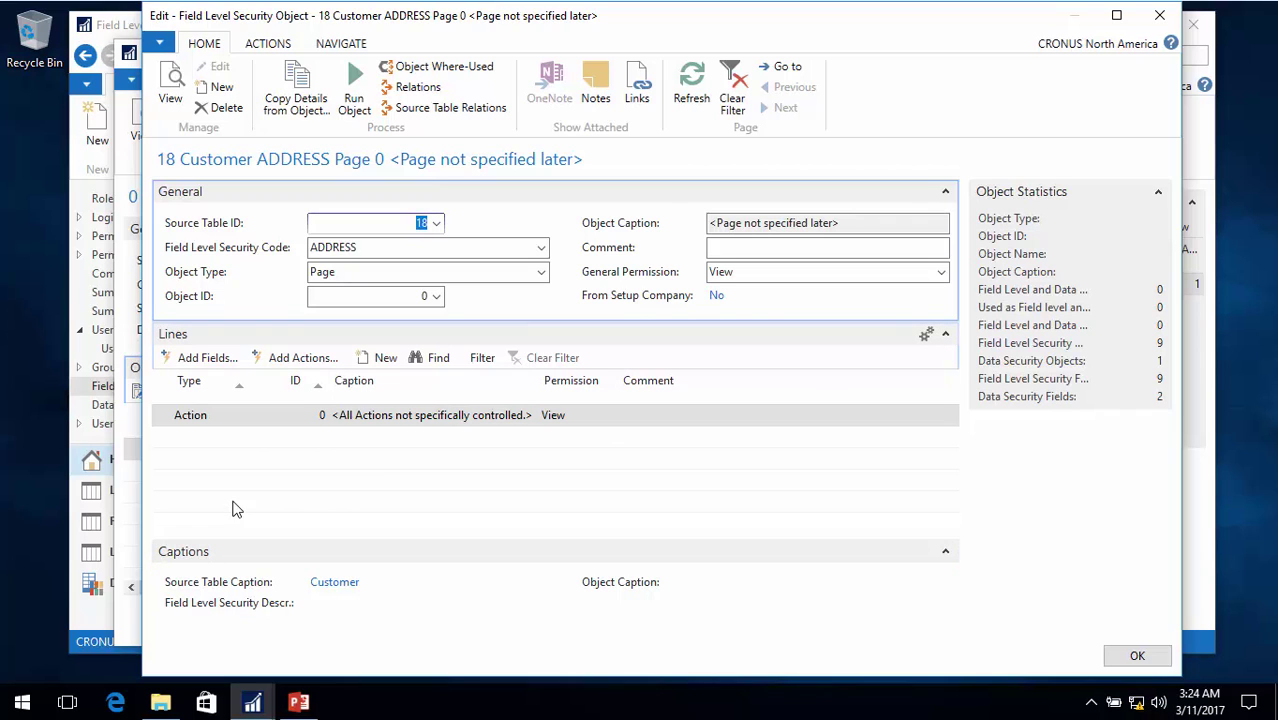
{"action": "key", "text": "Escape"}
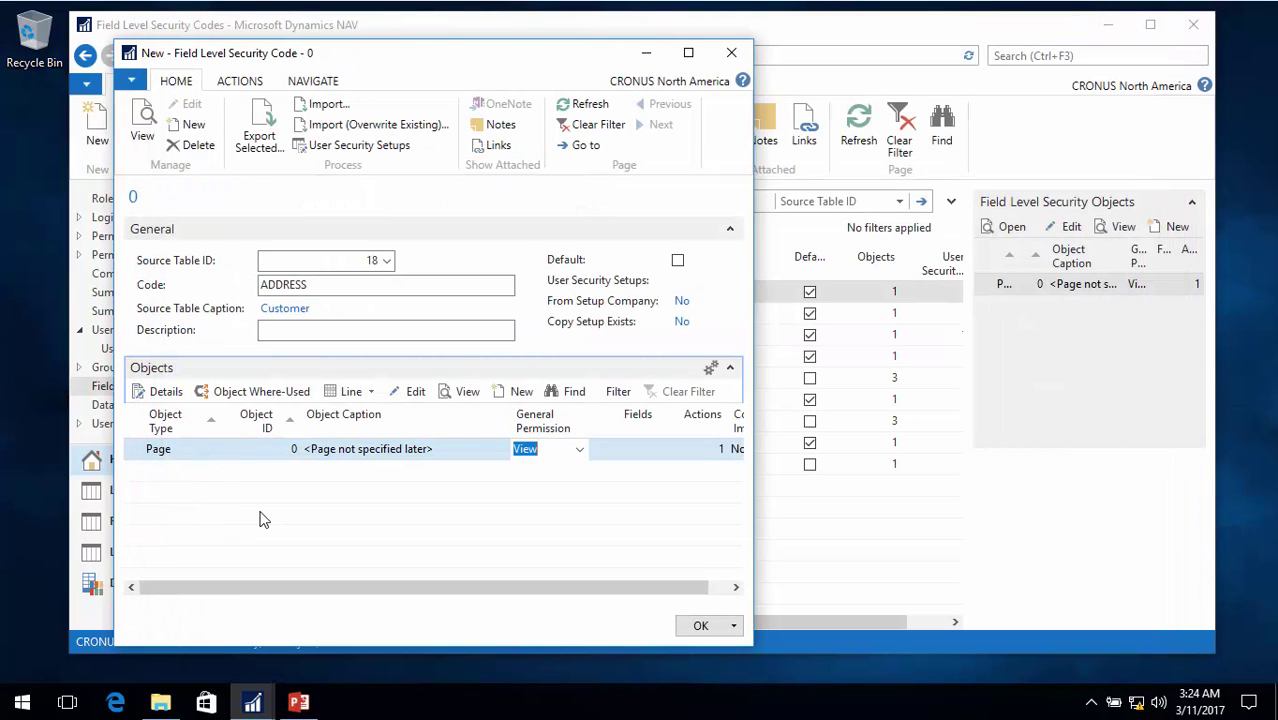
{"action": "key", "text": "Escape"}
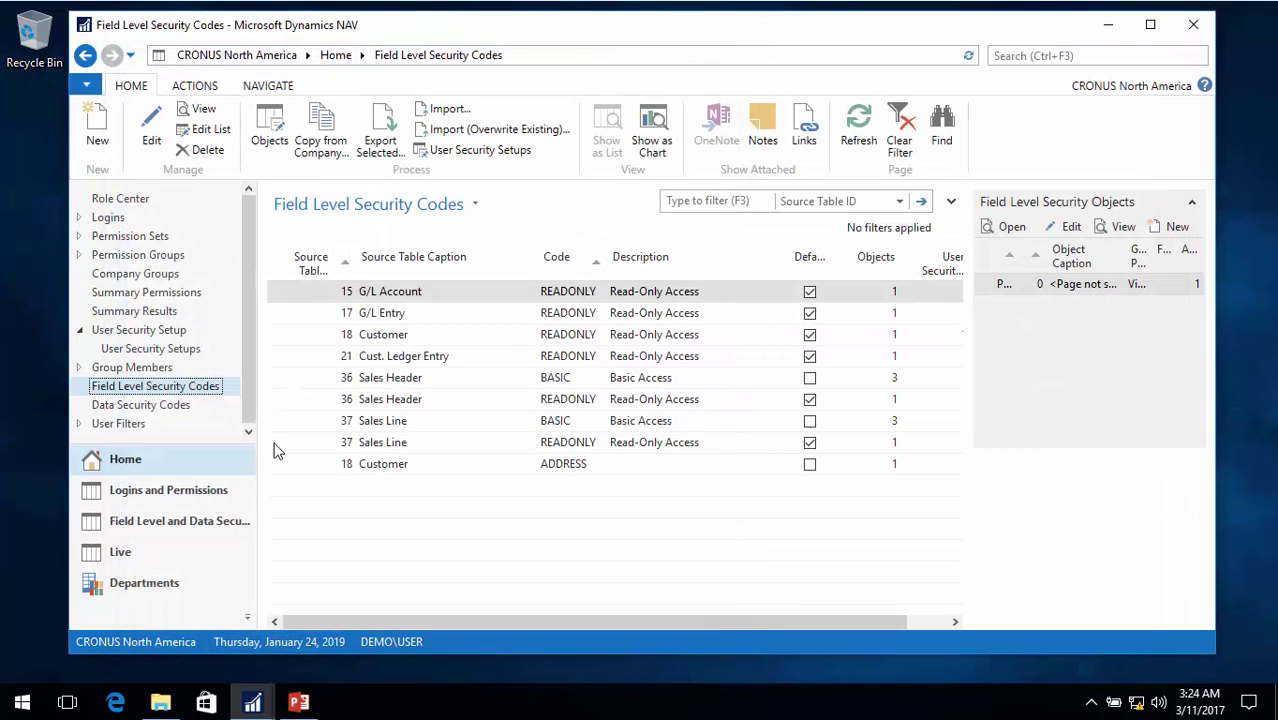
Step: Add a user security setup entry for DEMO\USER on source table 18 (Customer) with a blank field level security code
{"action": "left_click", "coordinate": [134, 332]}
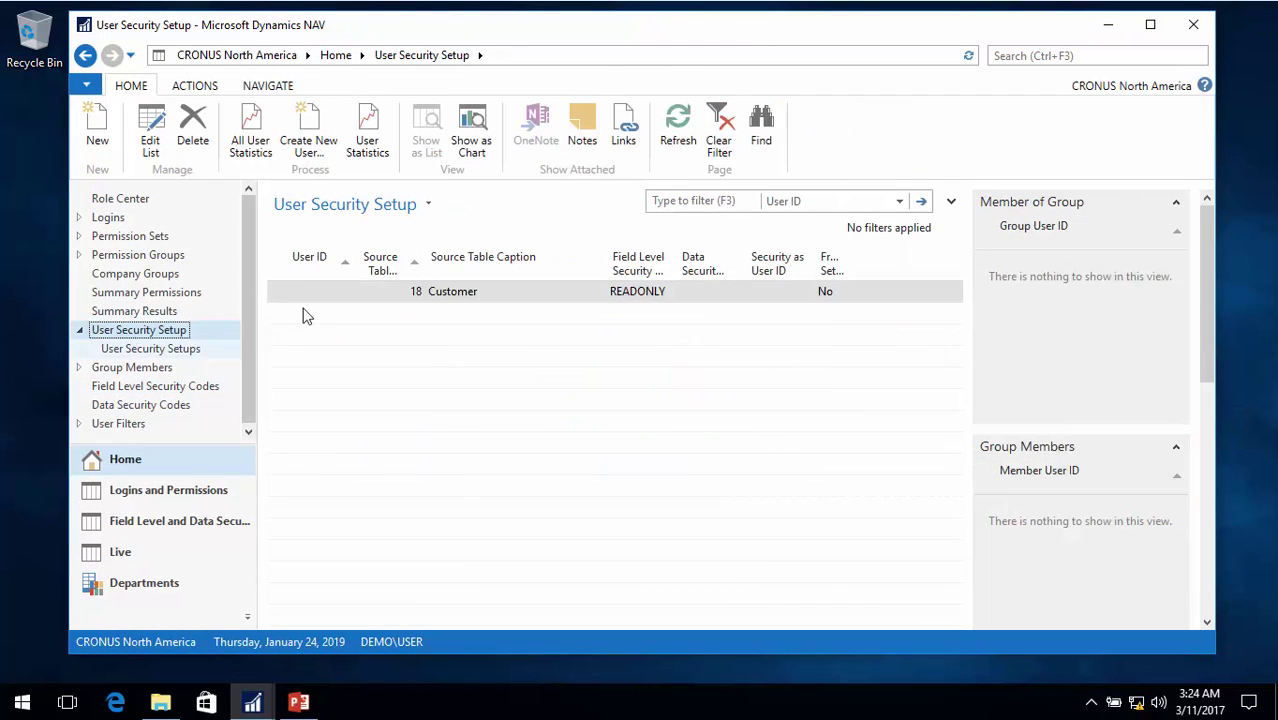
{"action": "left_click", "coordinate": [97, 127]}
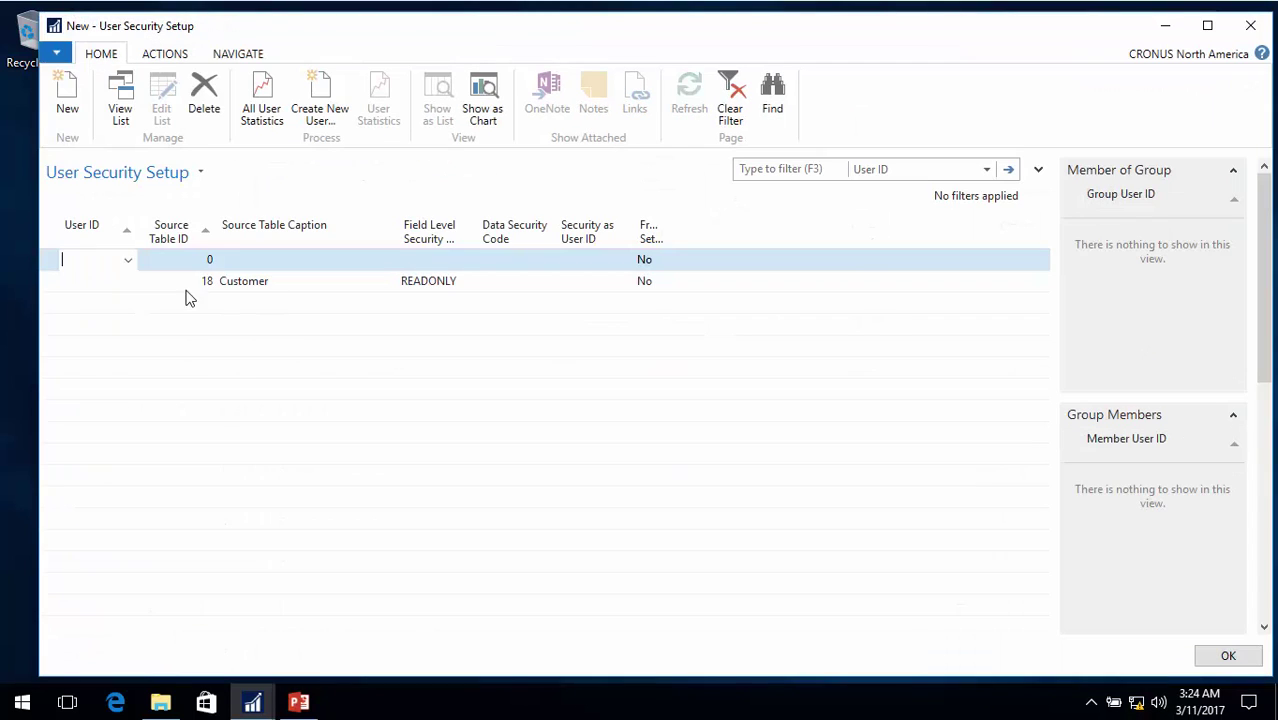
{"action": "left_click", "coordinate": [128, 261]}
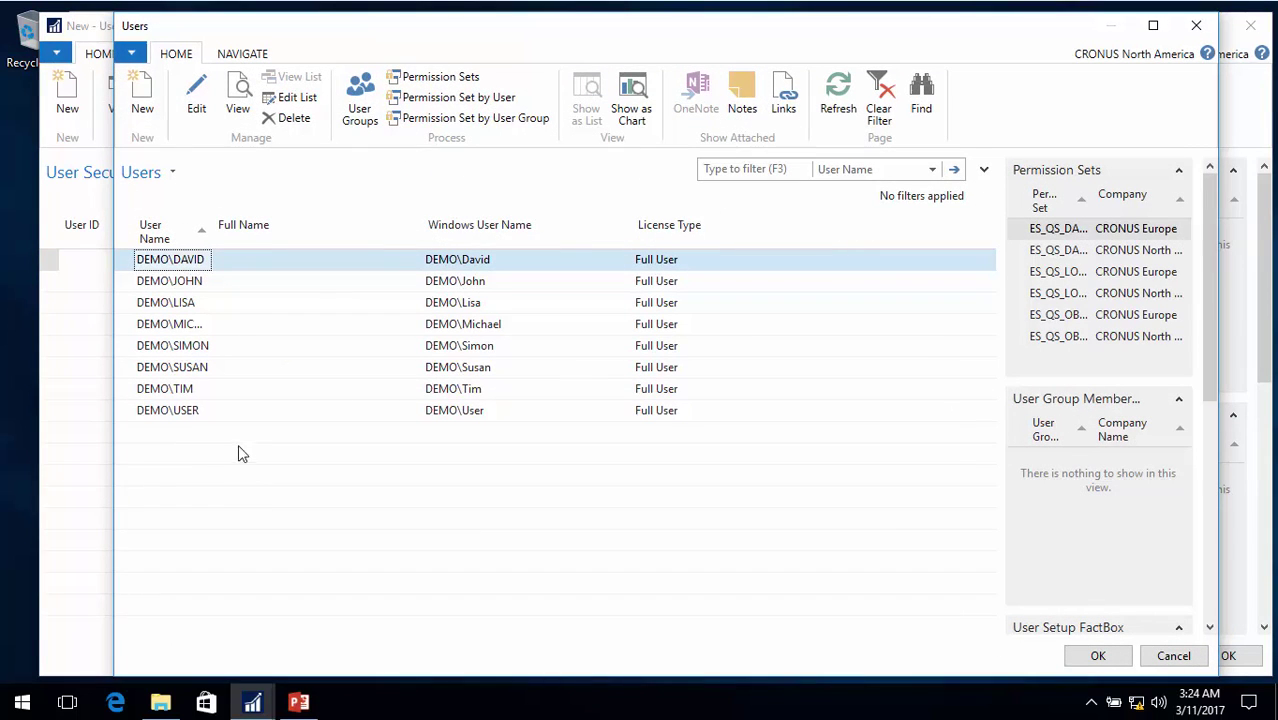
{"action": "left_click", "coordinate": [178, 411]}
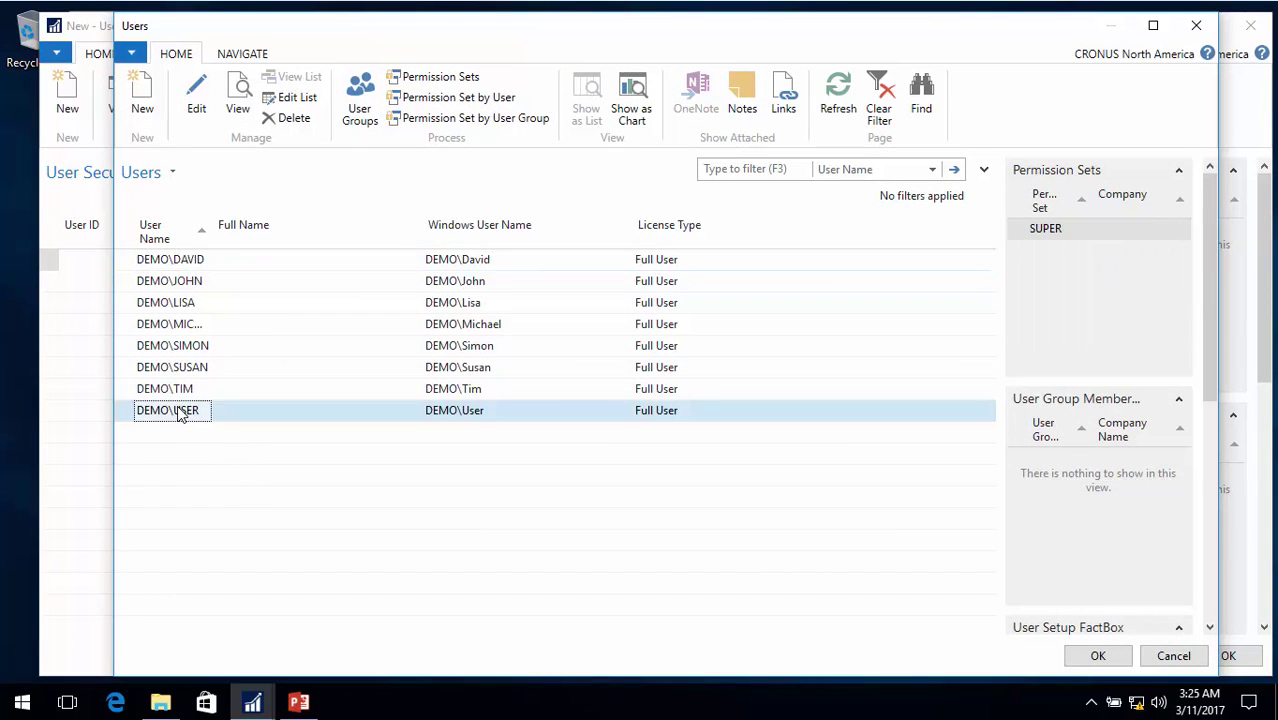
{"action": "double_click", "coordinate": [178, 411]}
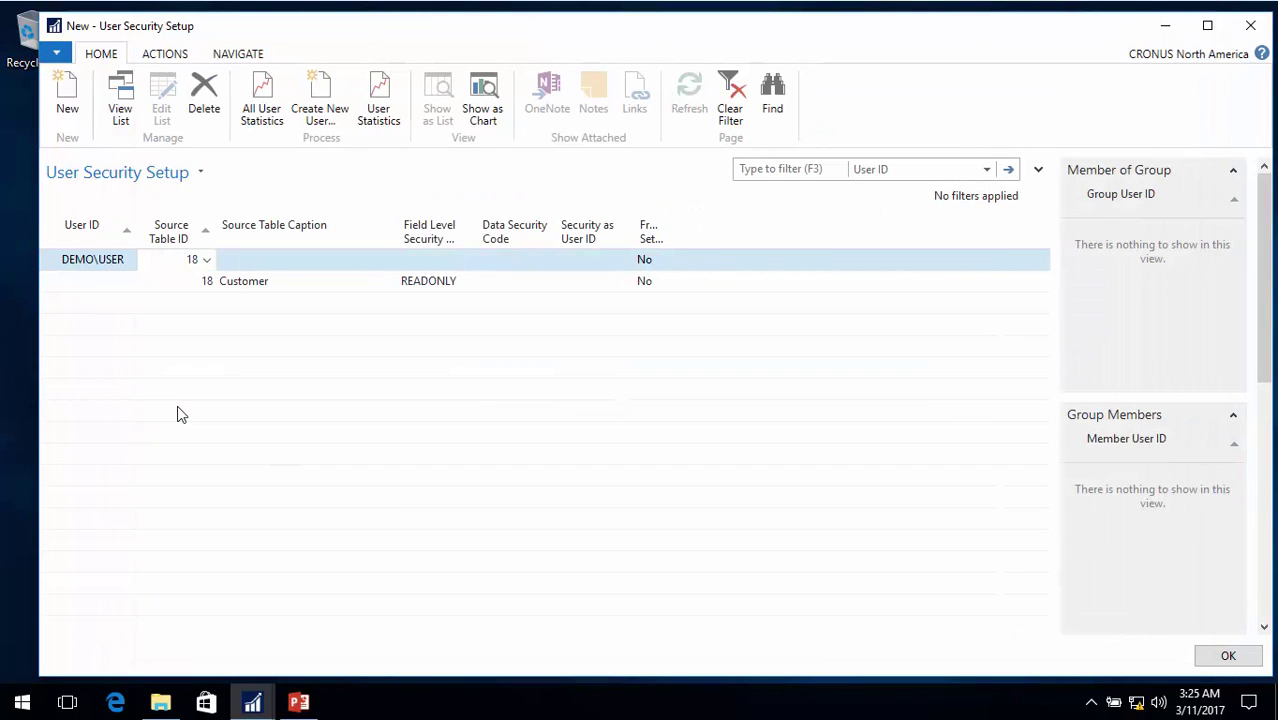
{"action": "key", "text": "Tab"}
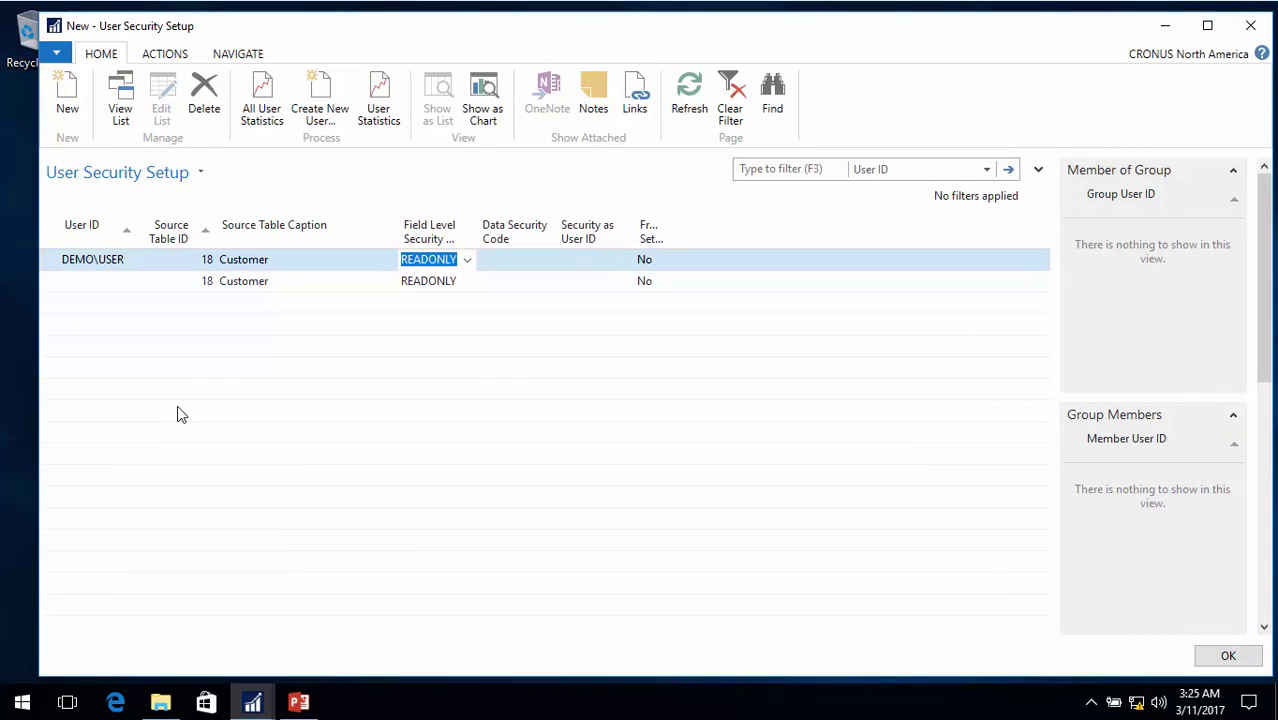
{"action": "key", "text": "BackSpace"}
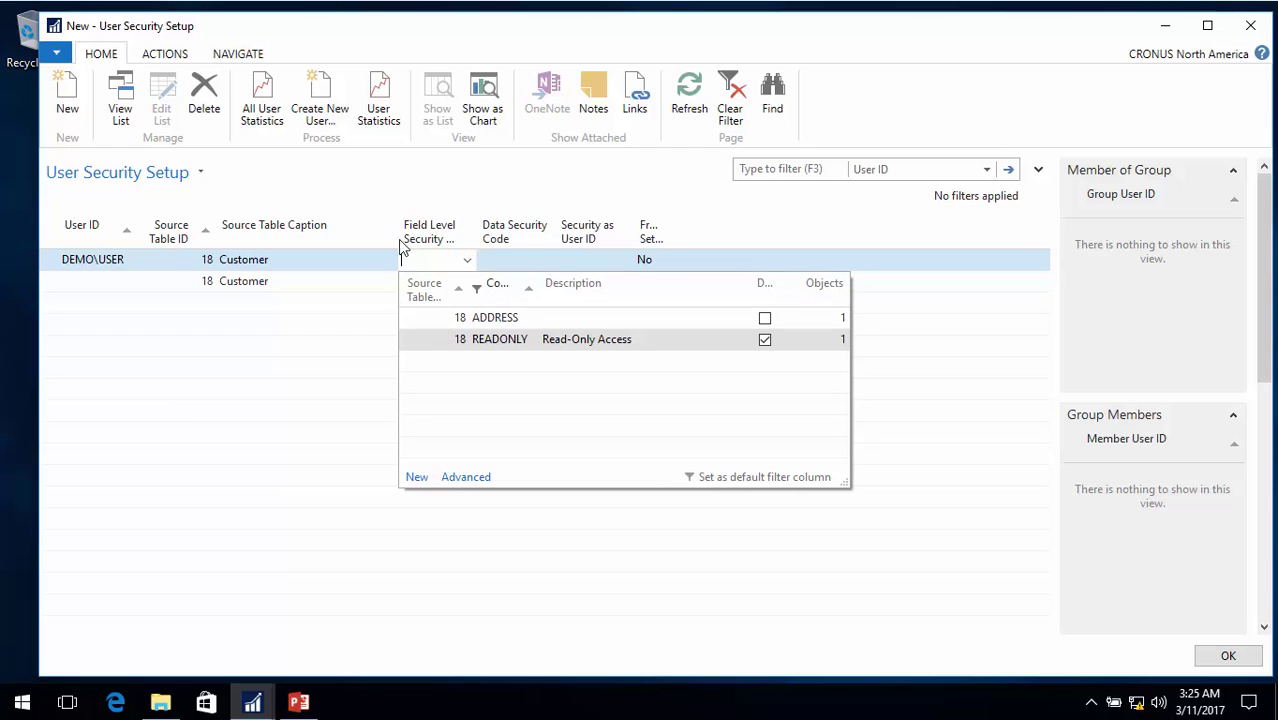
{"action": "key", "text": "Tab"}
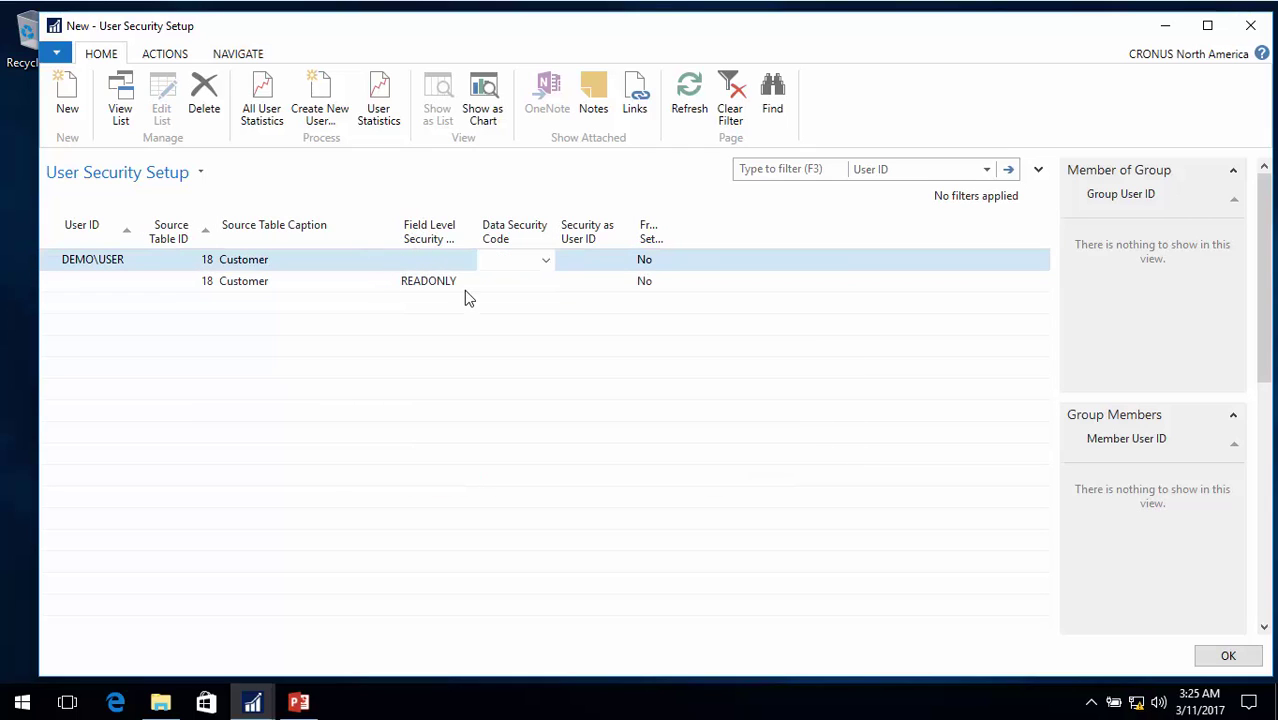
{"action": "key", "text": "Escape"}
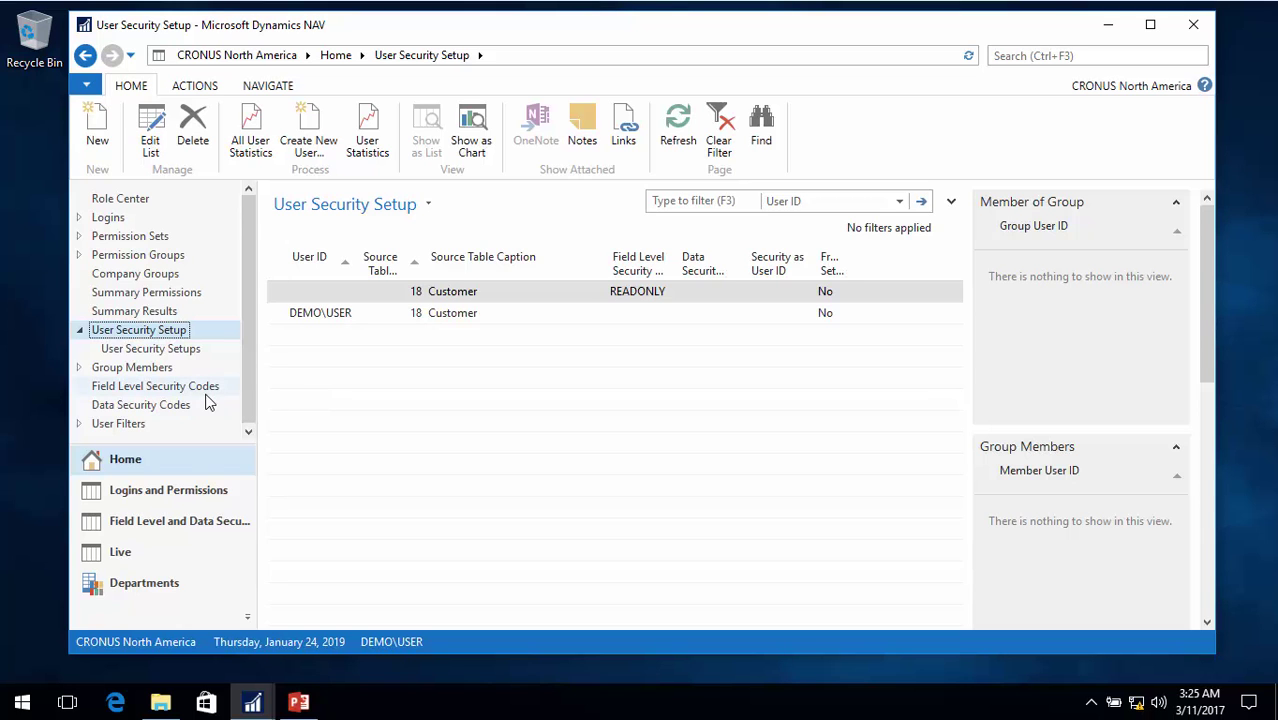
Step: Open The Cannon Group PLC's customer card to check which fields and actions DEMO\USER can edit, and close it
{"action": "left_click", "coordinate": [164, 583]}
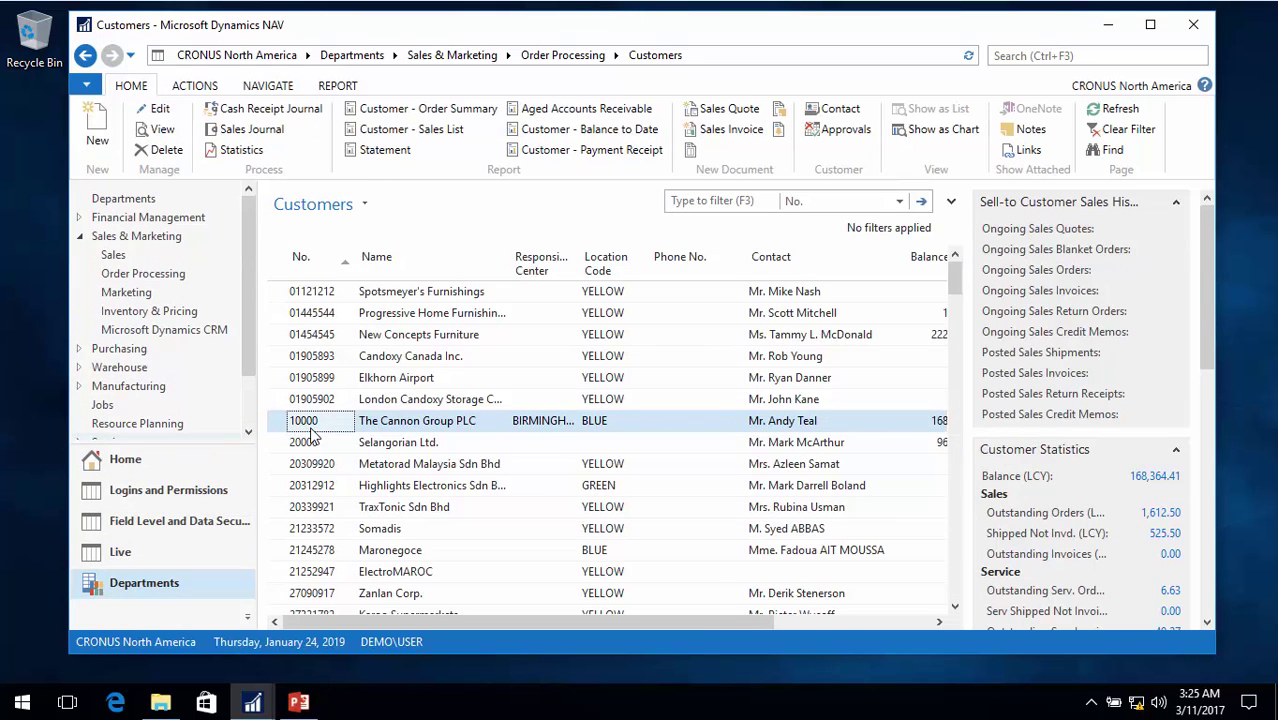
{"action": "double_click", "coordinate": [310, 428]}
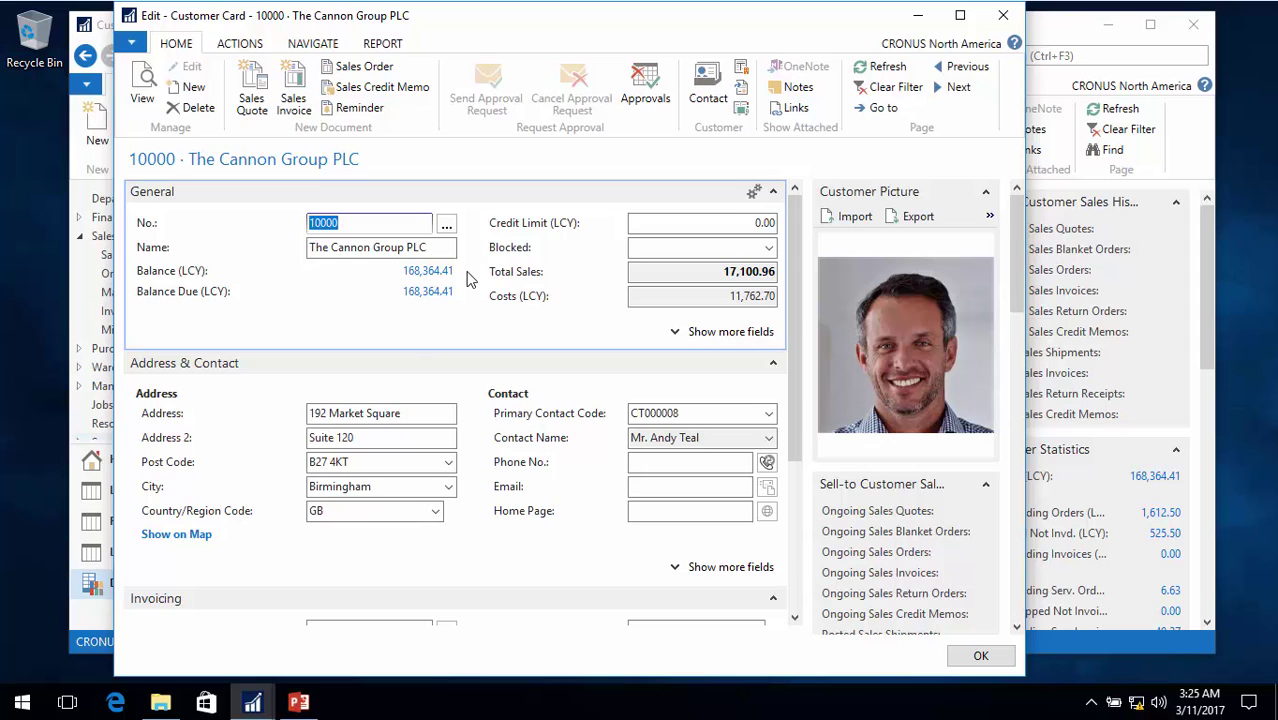
{"action": "key", "text": "Escape"}
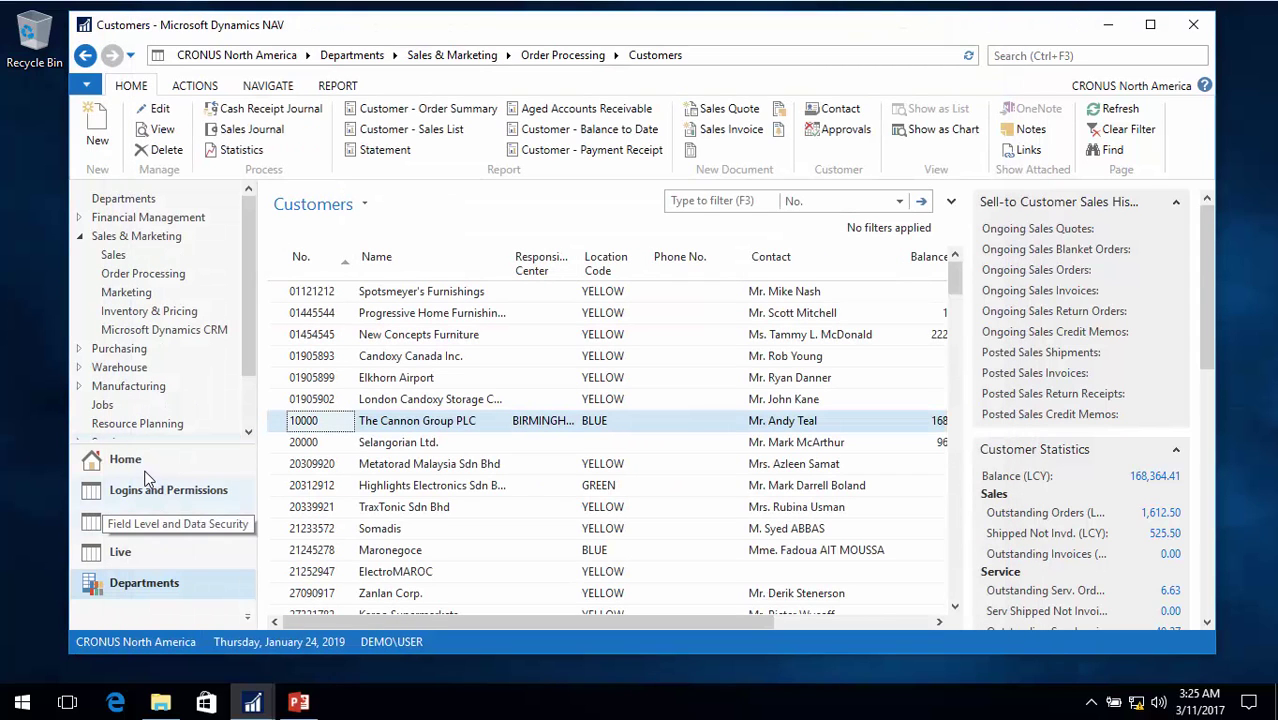
Step: Set the field level security code of the DEMO\USER entry for the Customer table to ADDRESS in the user security setup
{"action": "left_click", "coordinate": [147, 464]}
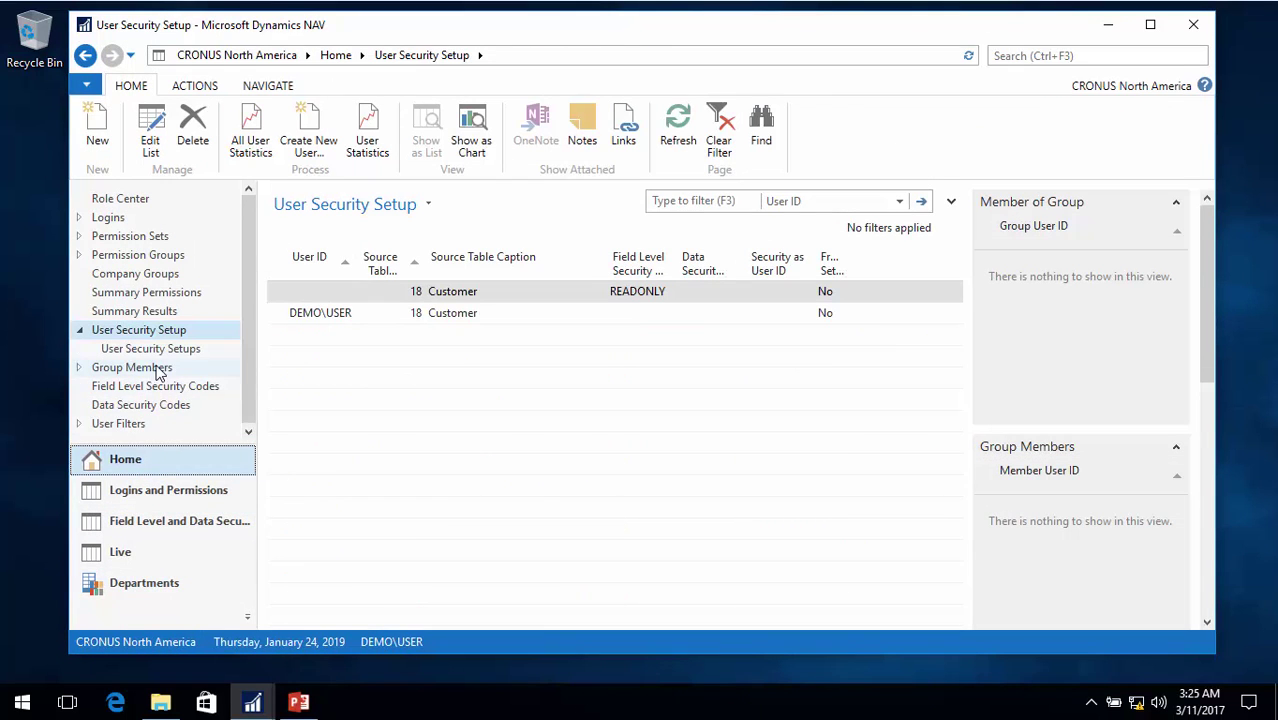
{"action": "left_click", "coordinate": [150, 387]}
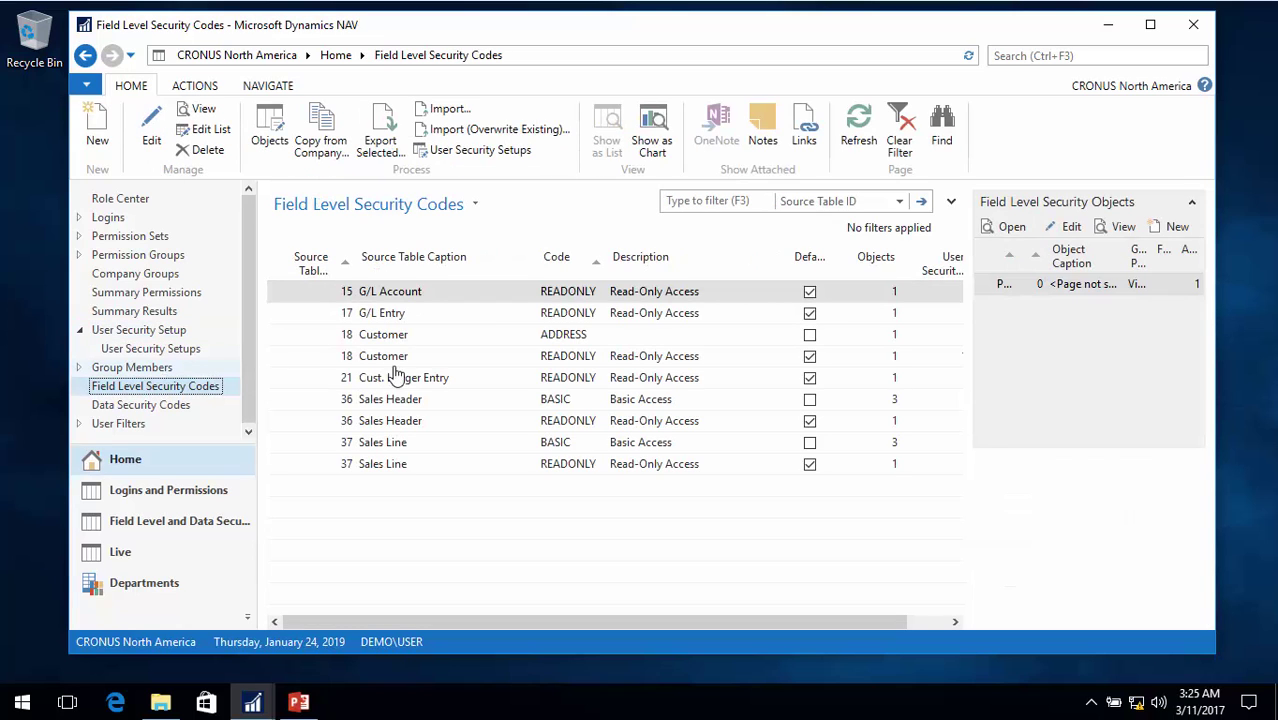
{"action": "left_click", "coordinate": [484, 341]}
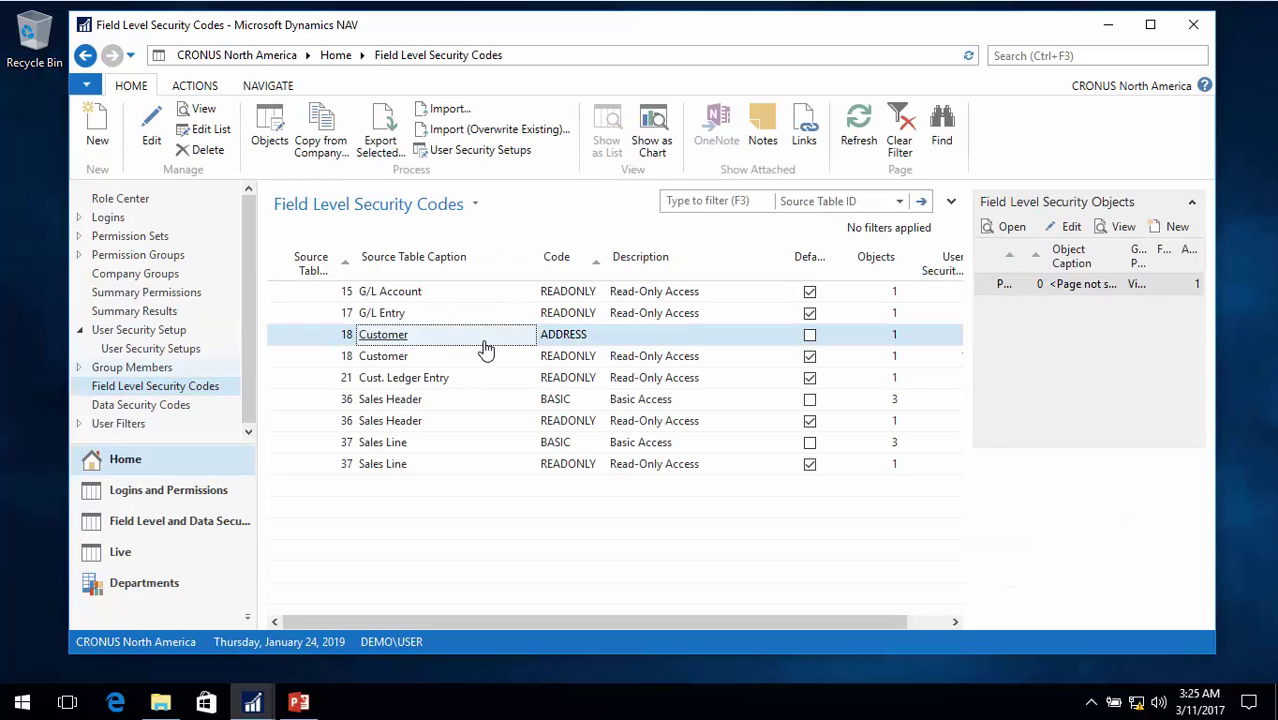
{"action": "left_click", "coordinate": [157, 334]}
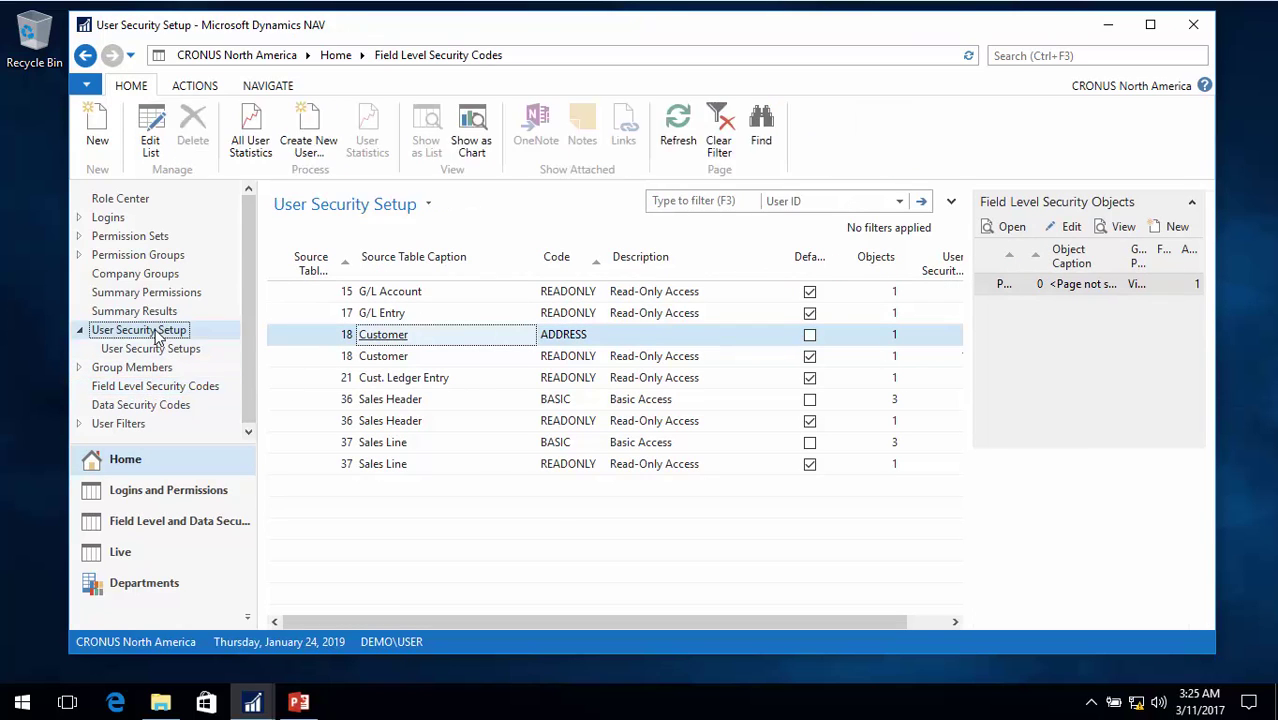
{"action": "left_click", "coordinate": [149, 140]}
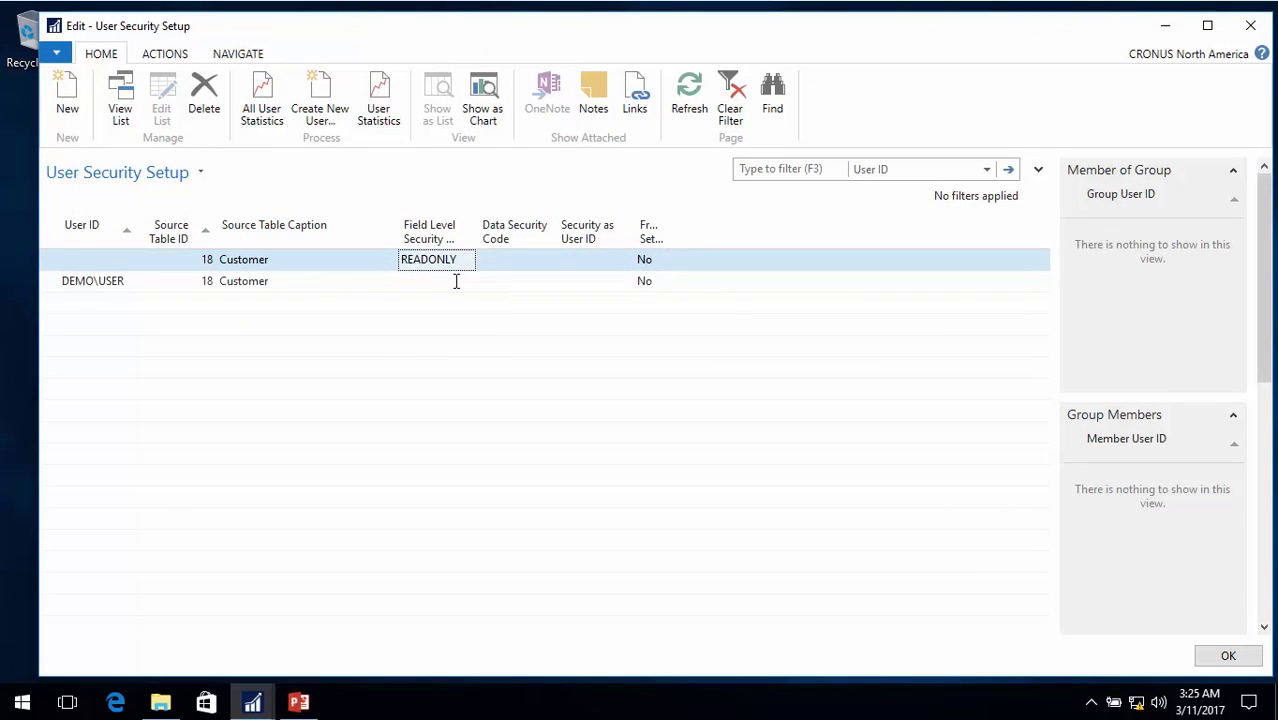
{"action": "left_click", "coordinate": [456, 281]}
{"action": "type", "text": "ad"}
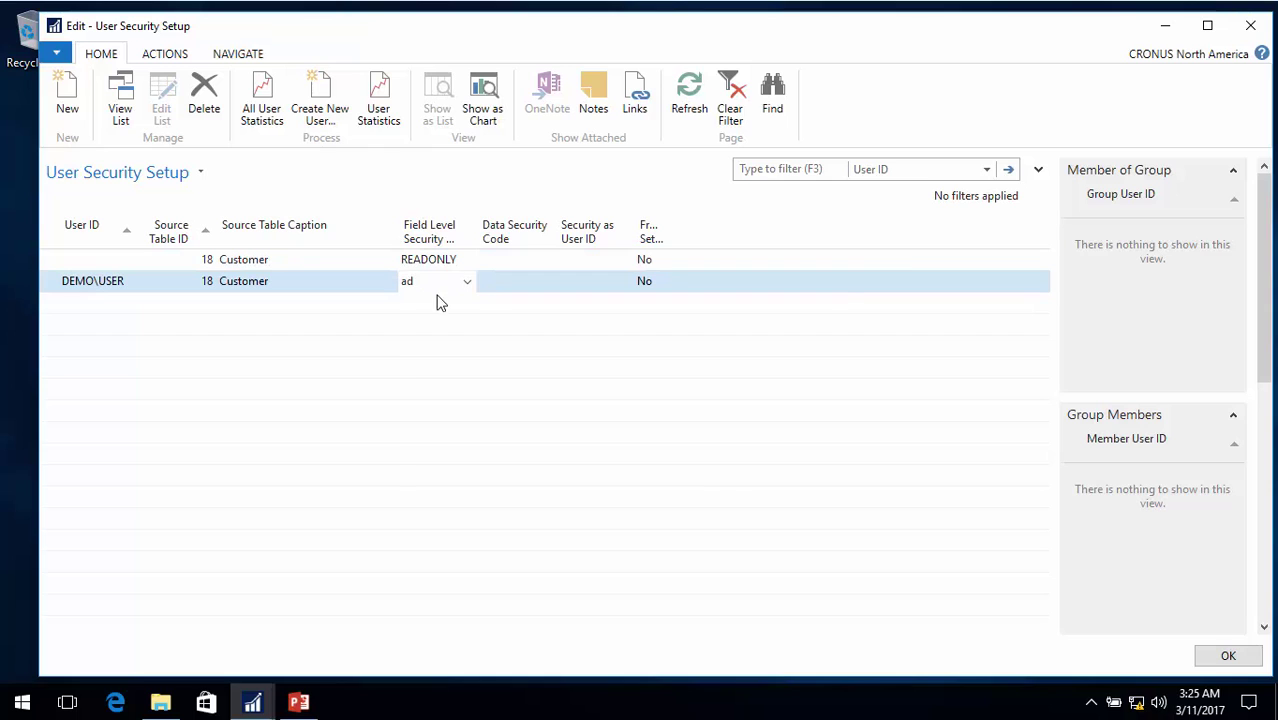
{"action": "left_click", "coordinate": [487, 340]}
{"action": "key", "text": "Tab"}
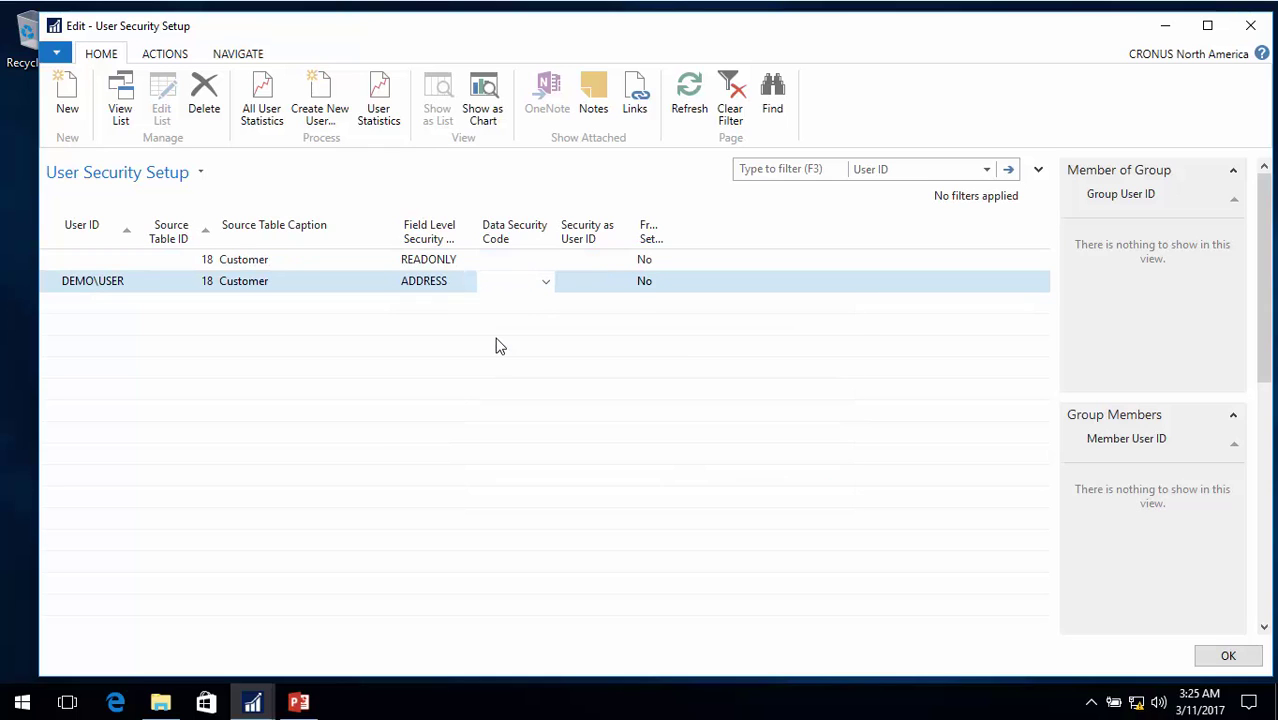
{"action": "key", "text": "Up"}
{"action": "key", "text": "Escape"}
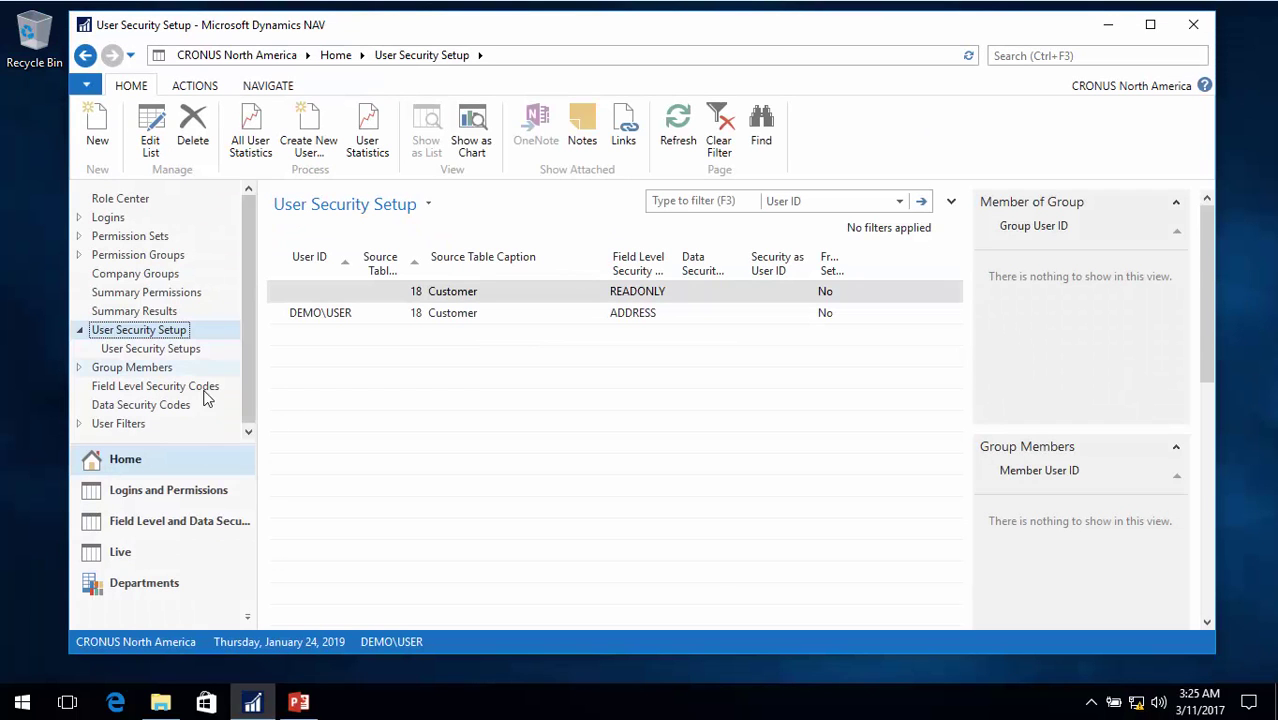
Step: Open the list of field level security objects for the Customer table's ADDRESS code
{"action": "left_click", "coordinate": [160, 588]}
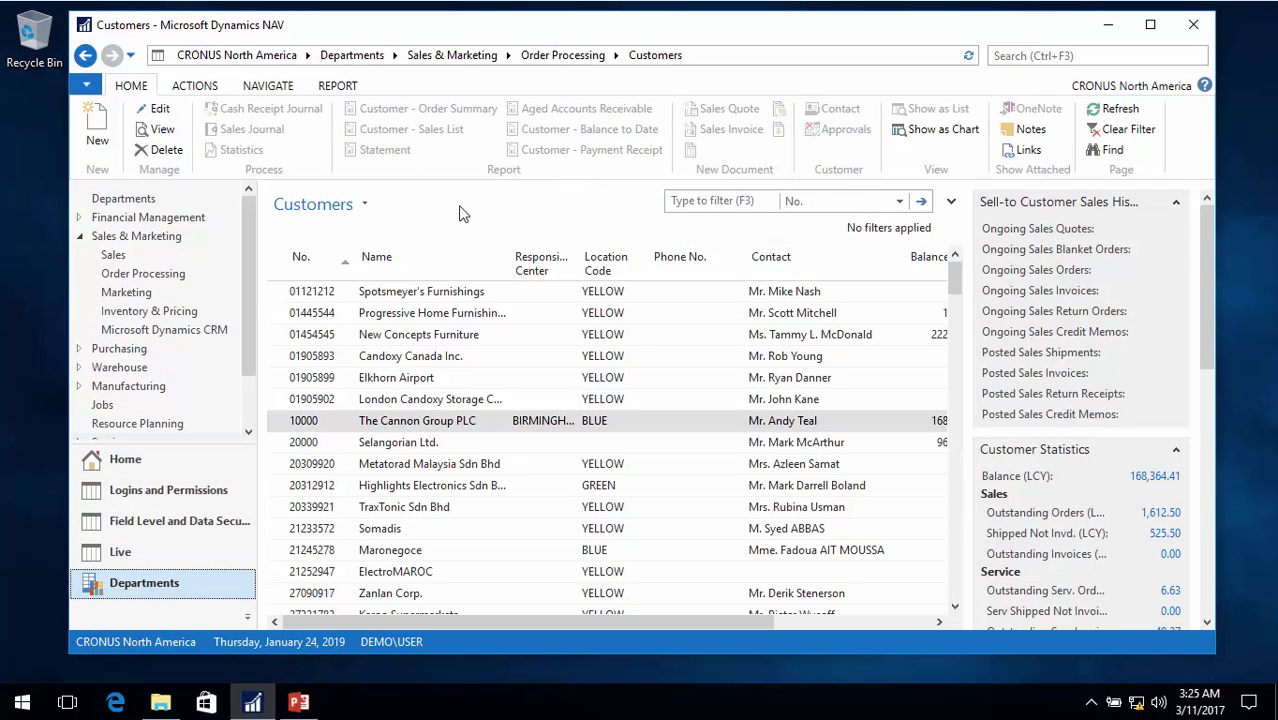
{"action": "left_click", "coordinate": [113, 468]}
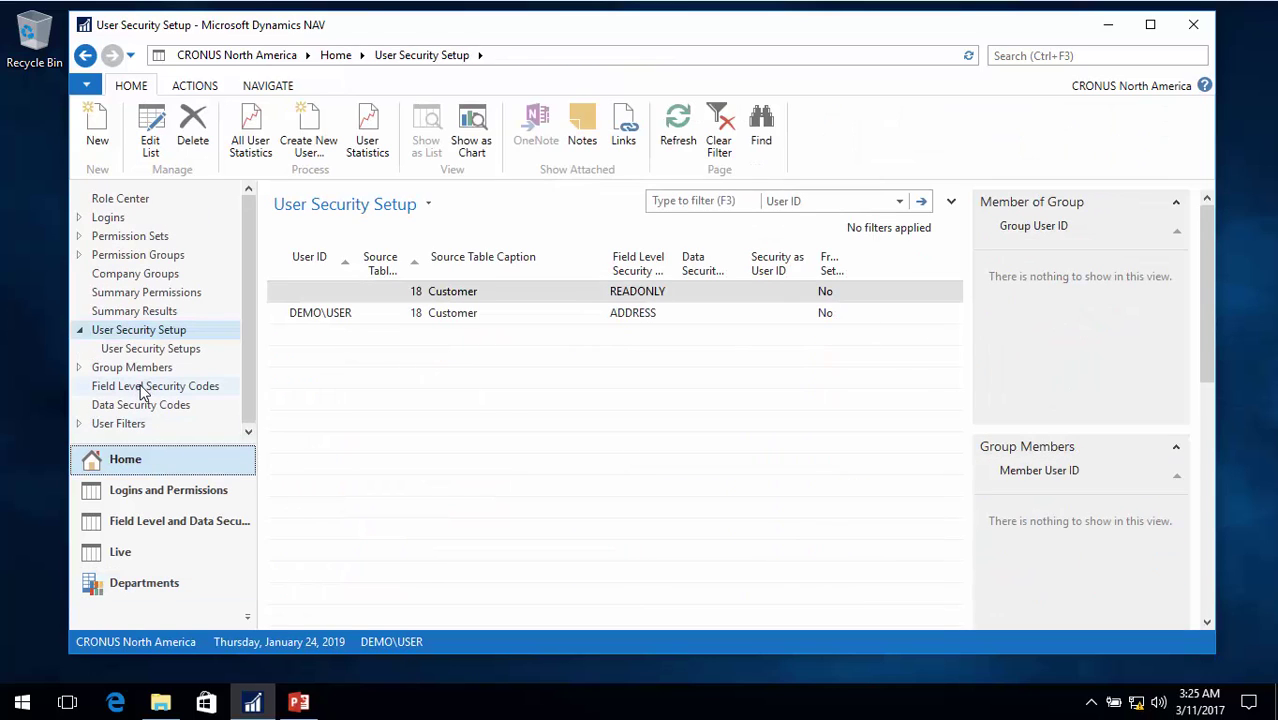
{"action": "left_click", "coordinate": [143, 387]}
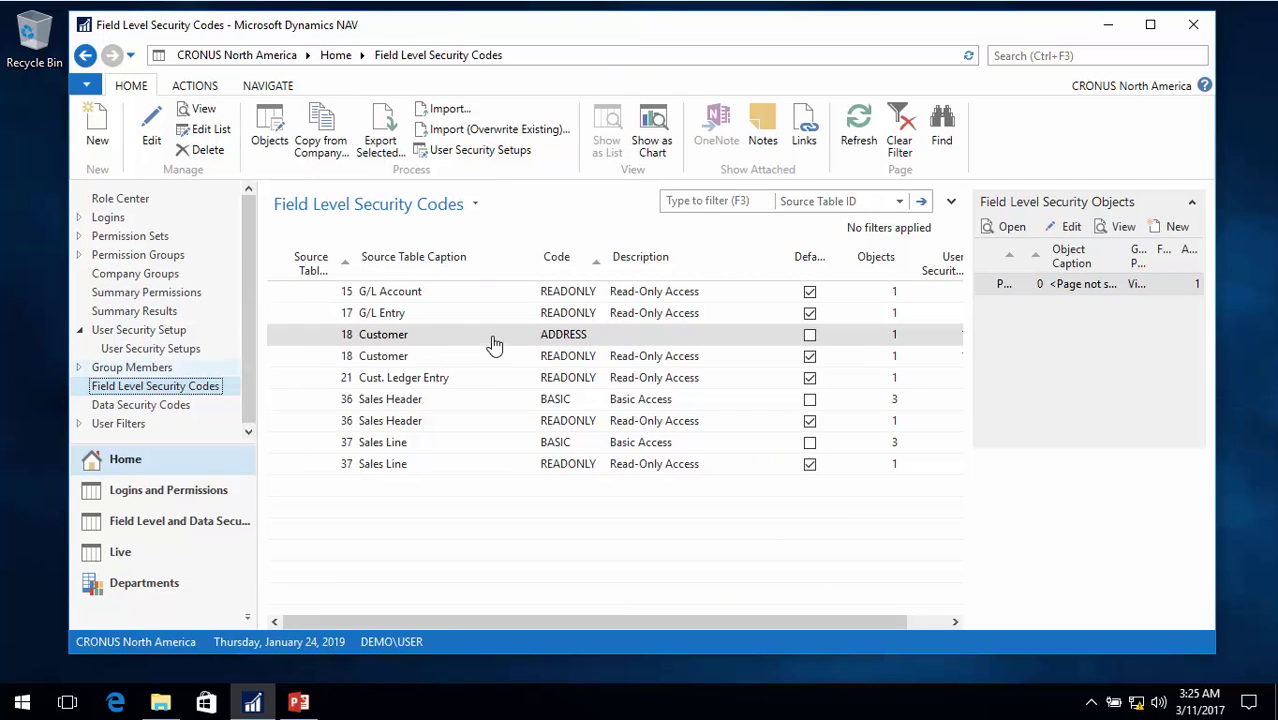
{"action": "left_click", "coordinate": [272, 130]}
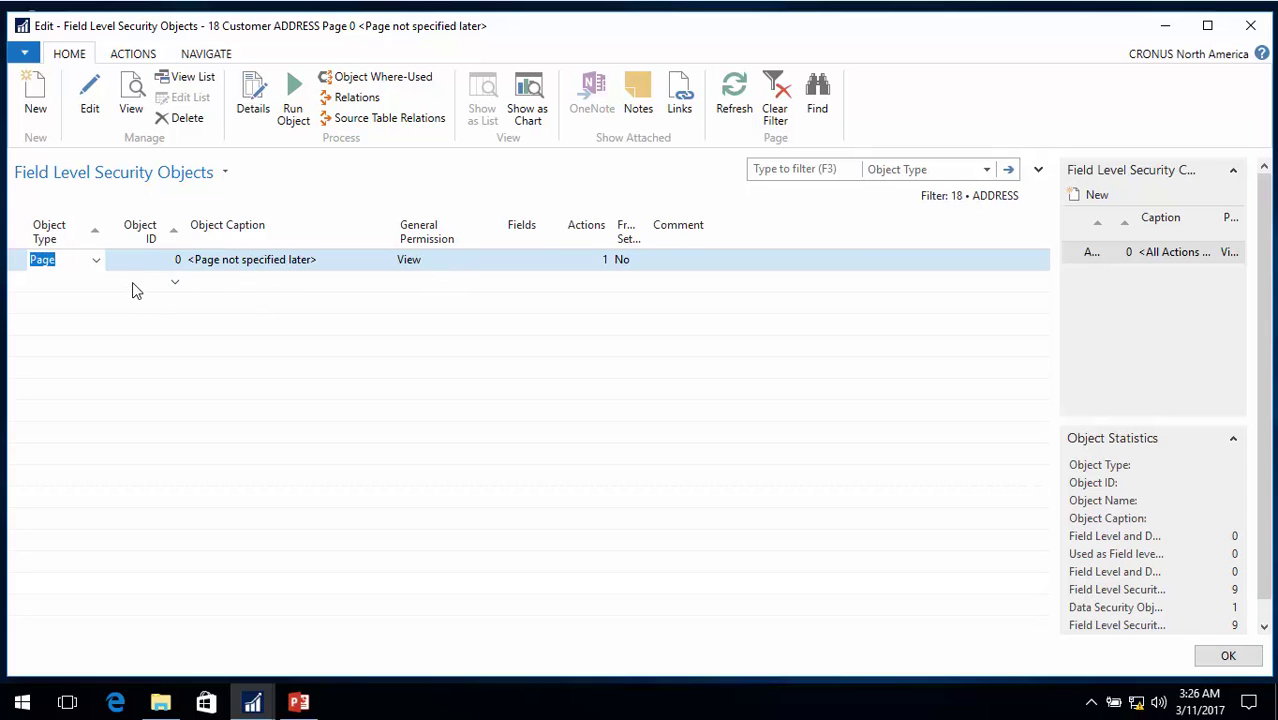
Step: Add page 21 Customer Card as an object of the ADDRESS code with general permission Edit
{"action": "left_click", "coordinate": [132, 283]}
{"action": "left_click", "coordinate": [175, 282]}
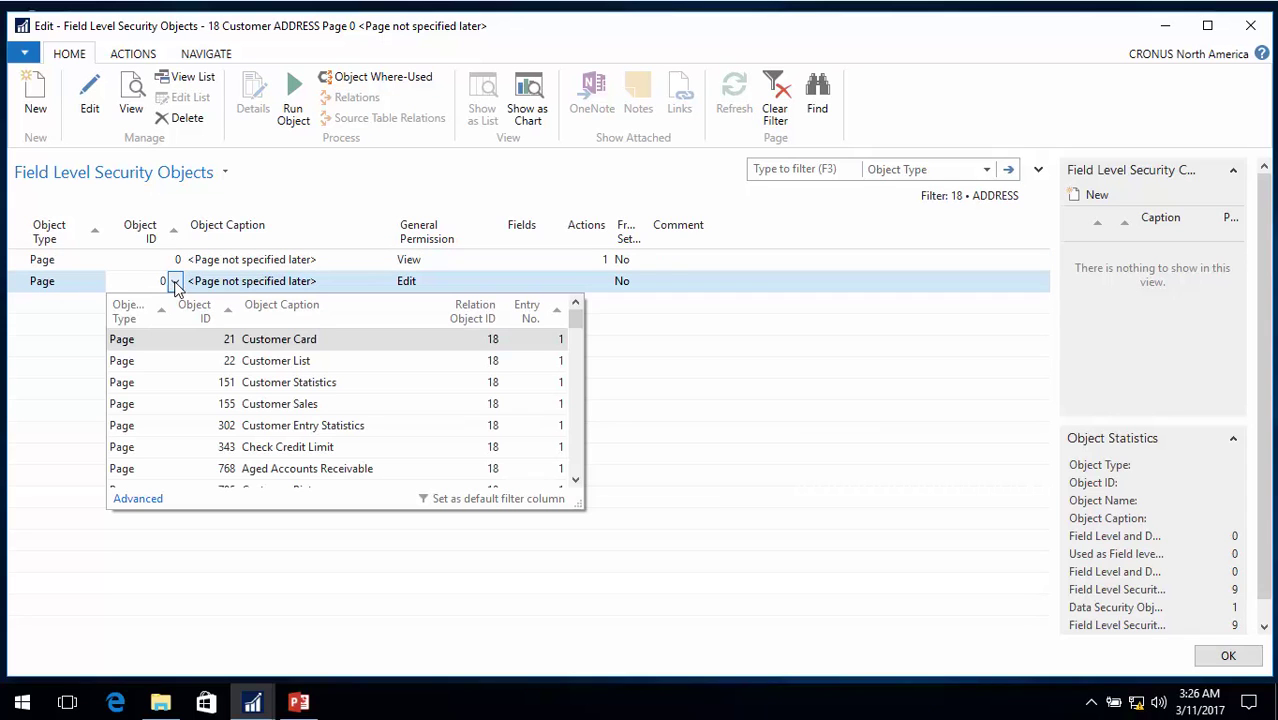
{"action": "left_click", "coordinate": [289, 341]}
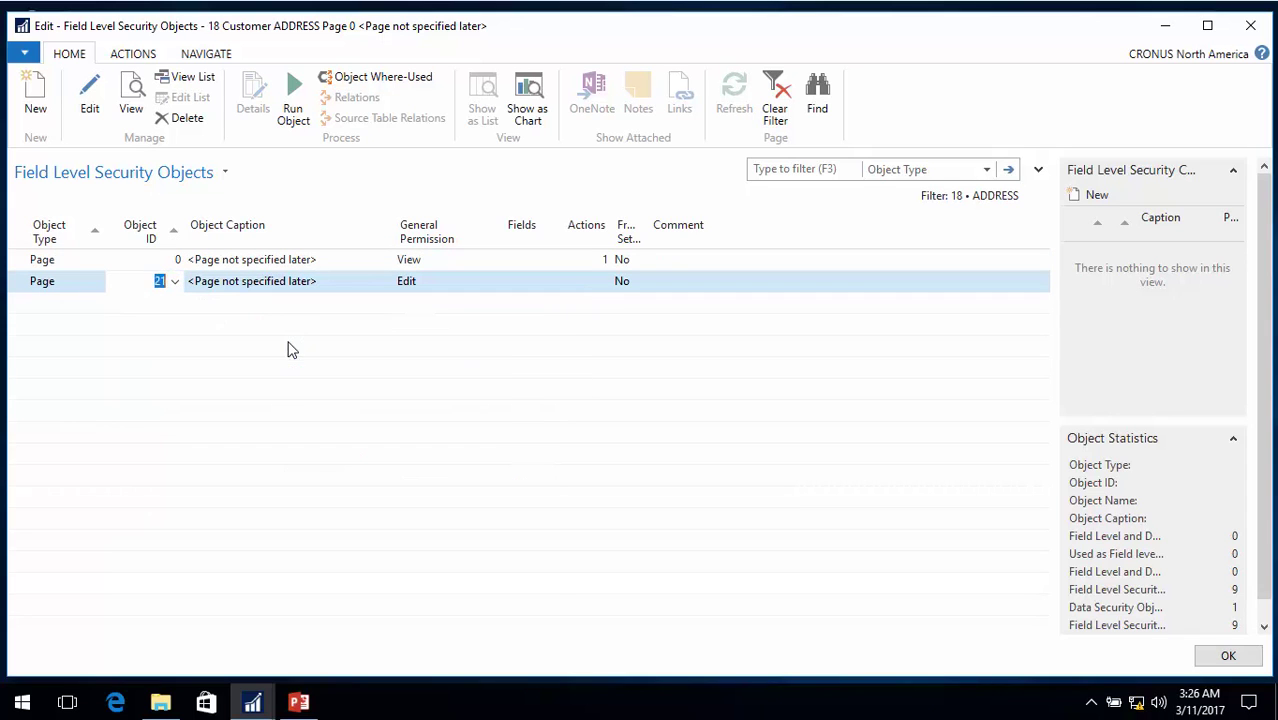
{"action": "key", "text": "Tab"}
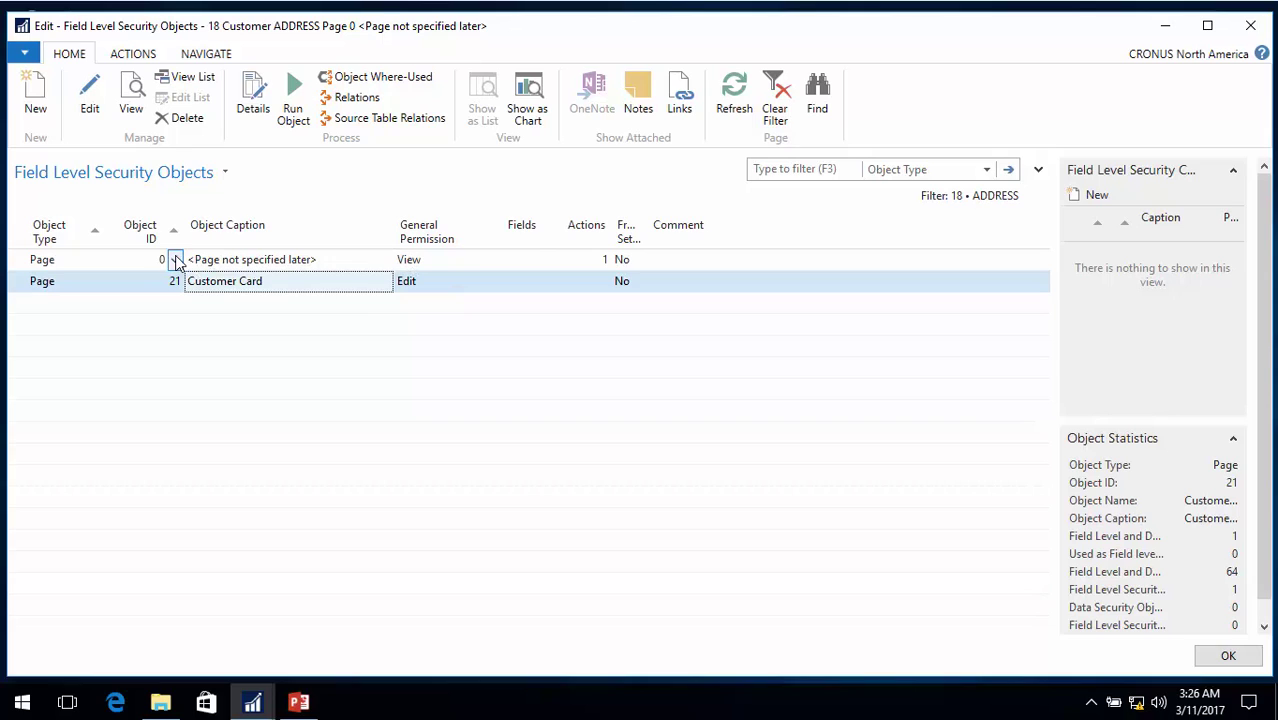
{"action": "left_click", "coordinate": [456, 287]}
{"action": "left_click", "coordinate": [462, 284]}
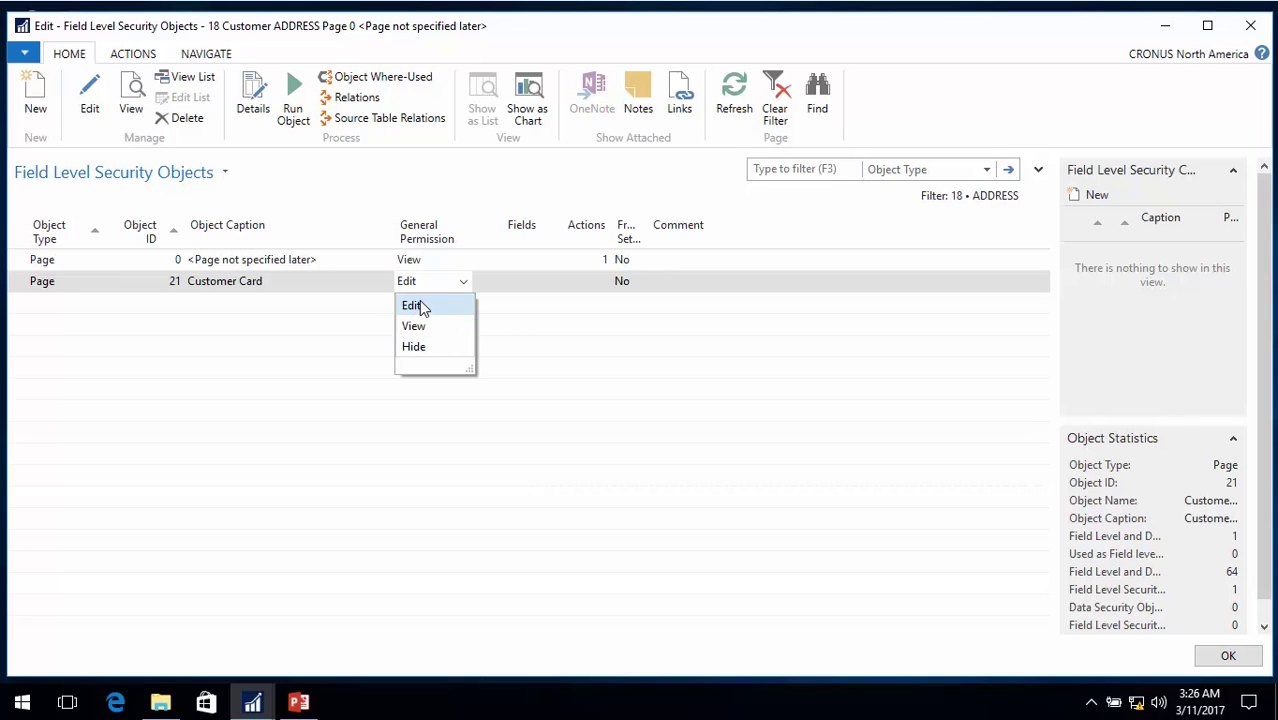
{"action": "left_click", "coordinate": [438, 310]}
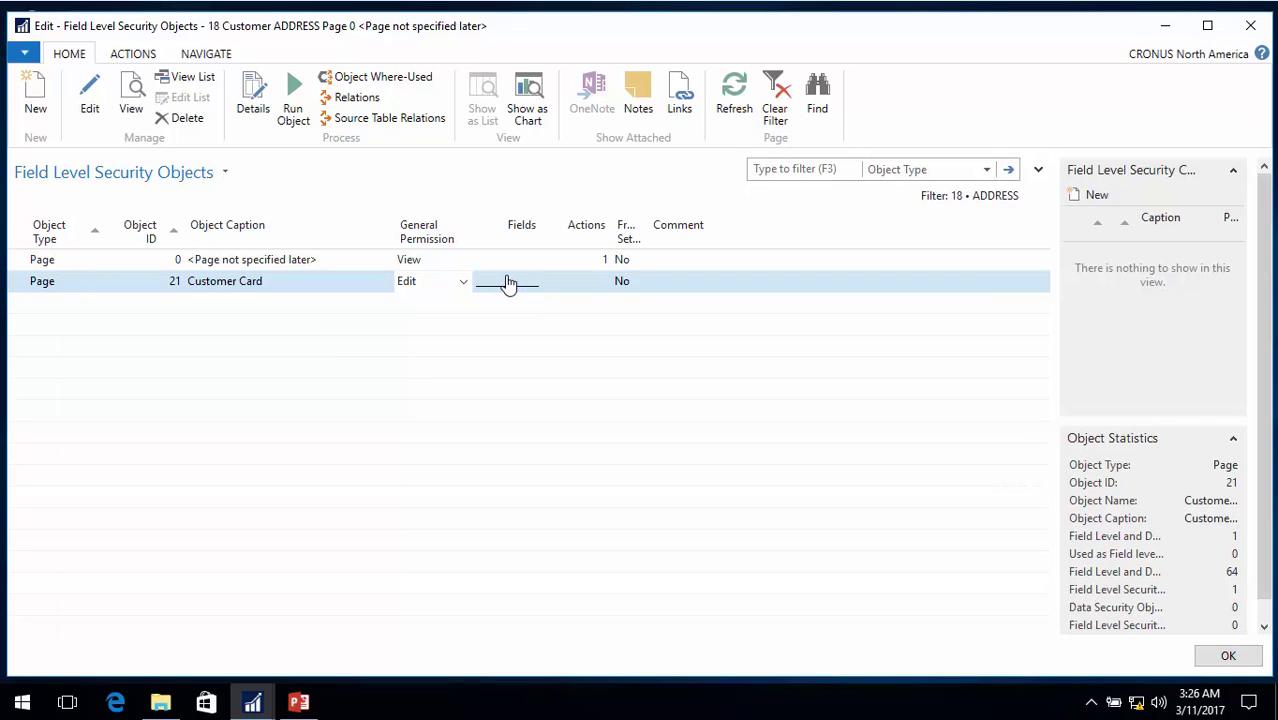
Step: In the Customer Card object's details, set the permission for all fields not specifically controlled to View
{"action": "left_click", "coordinate": [252, 100]}
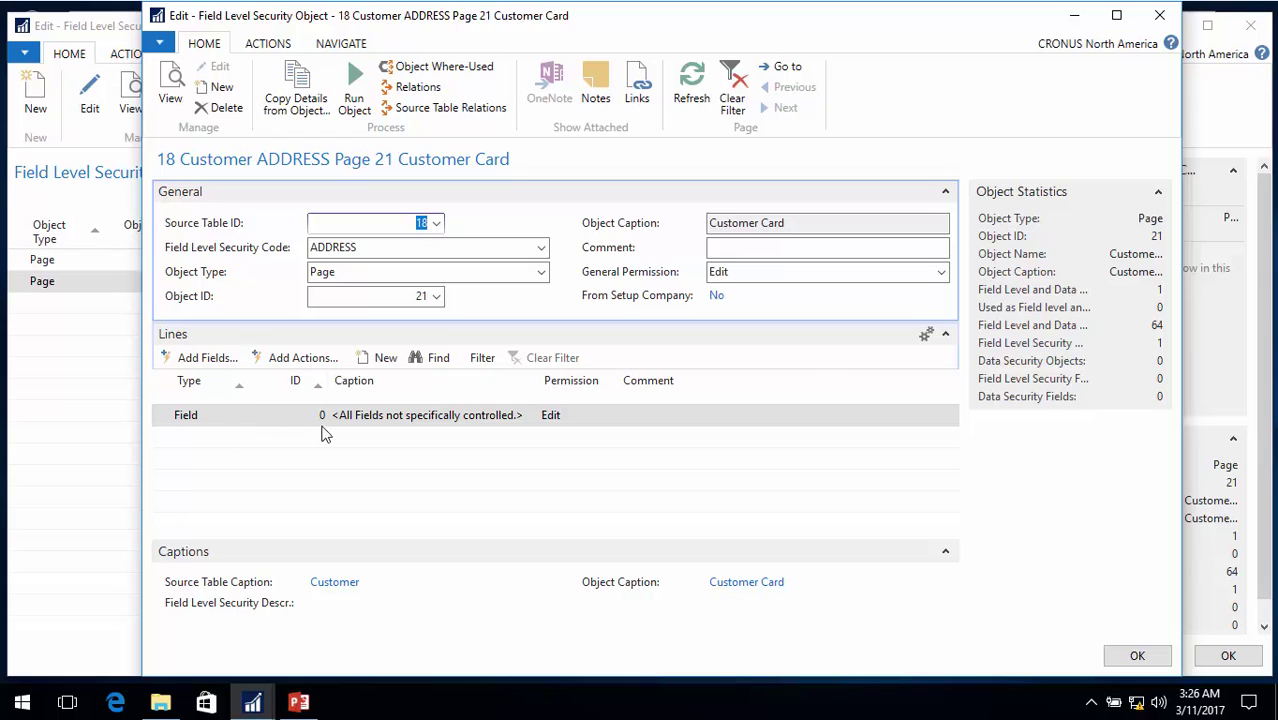
{"action": "left_click", "coordinate": [607, 416]}
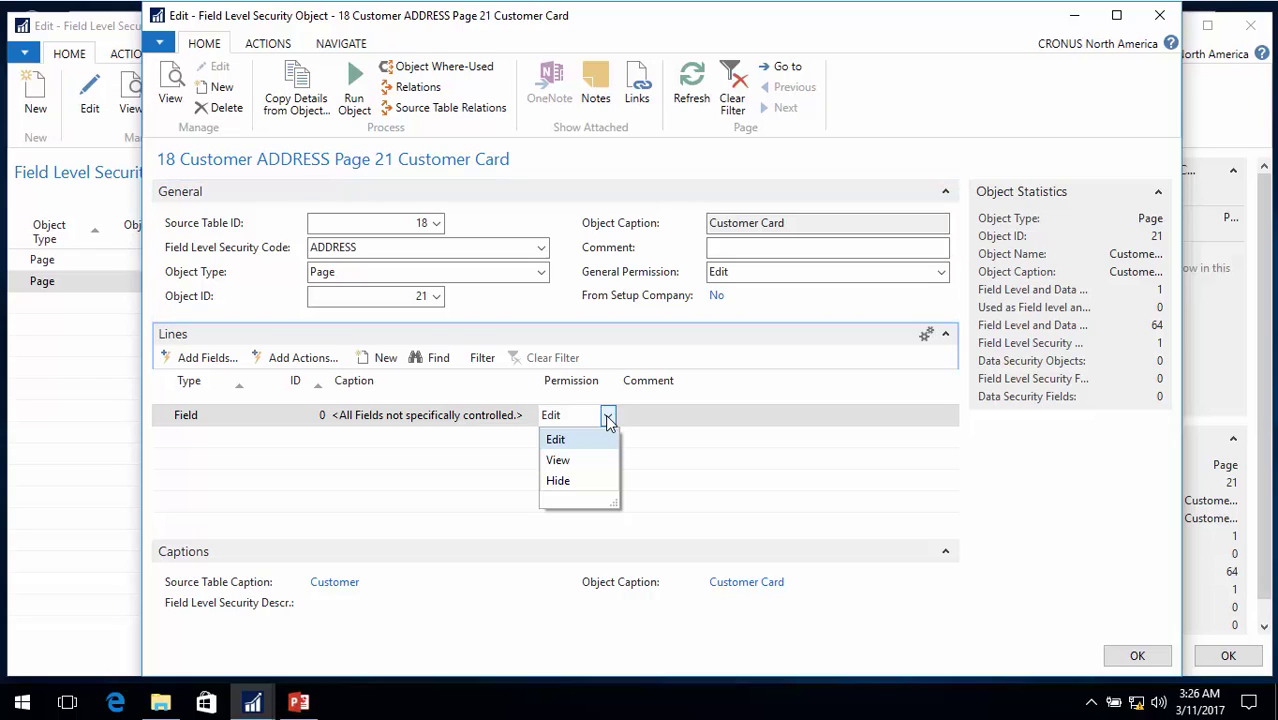
{"action": "left_click", "coordinate": [560, 461]}
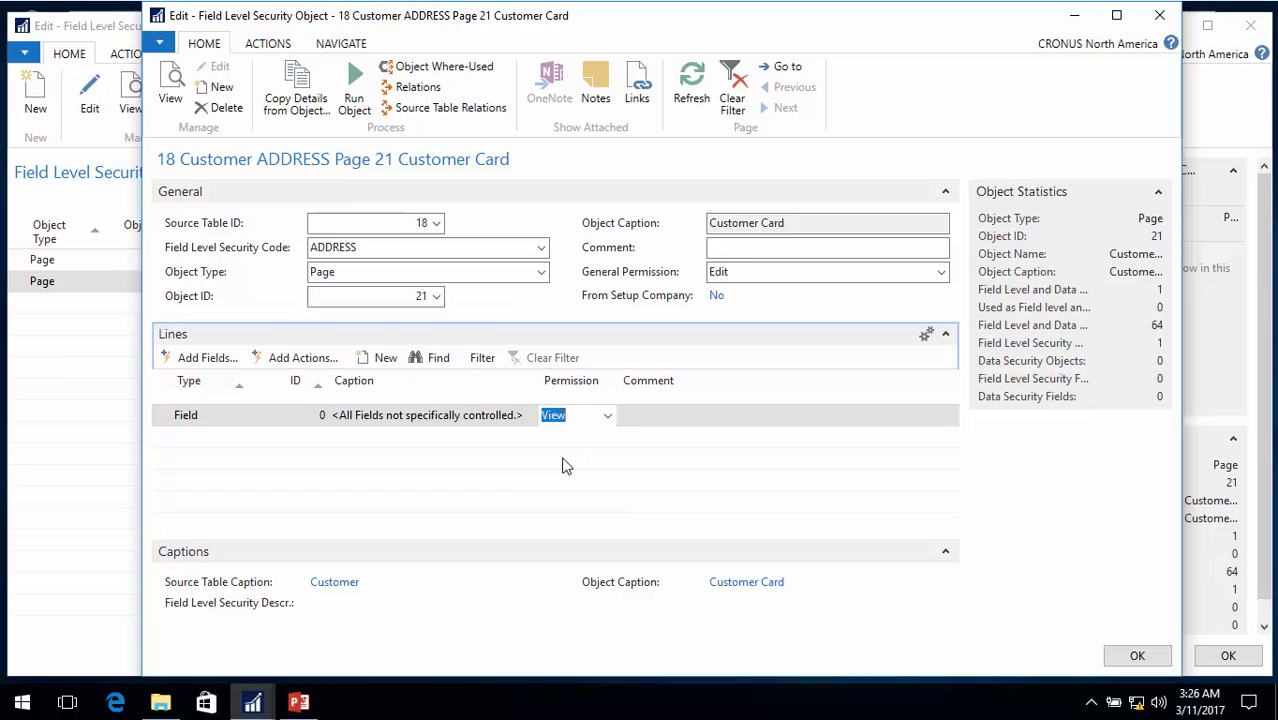
Step: Add a field line for the customer's Name (ID 2) with Edit permission
{"action": "left_click", "coordinate": [320, 440]}
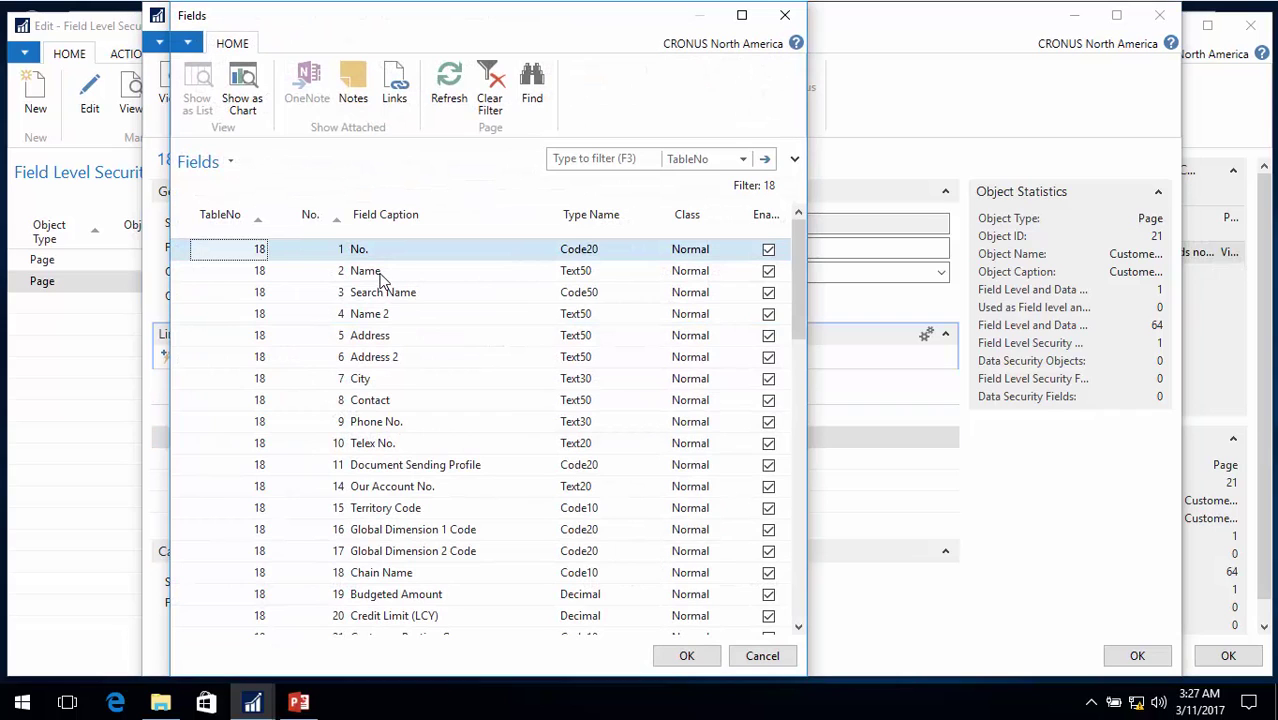
{"action": "left_click", "coordinate": [383, 278]}
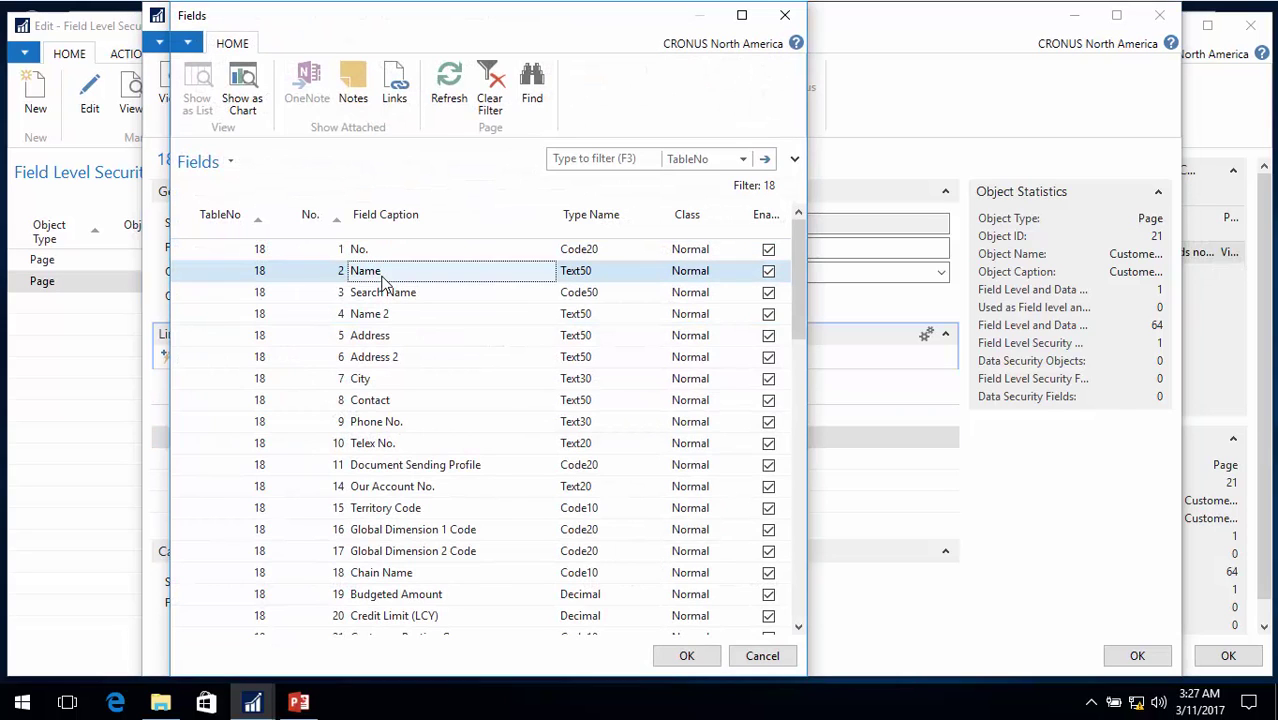
{"action": "double_click", "coordinate": [383, 278]}
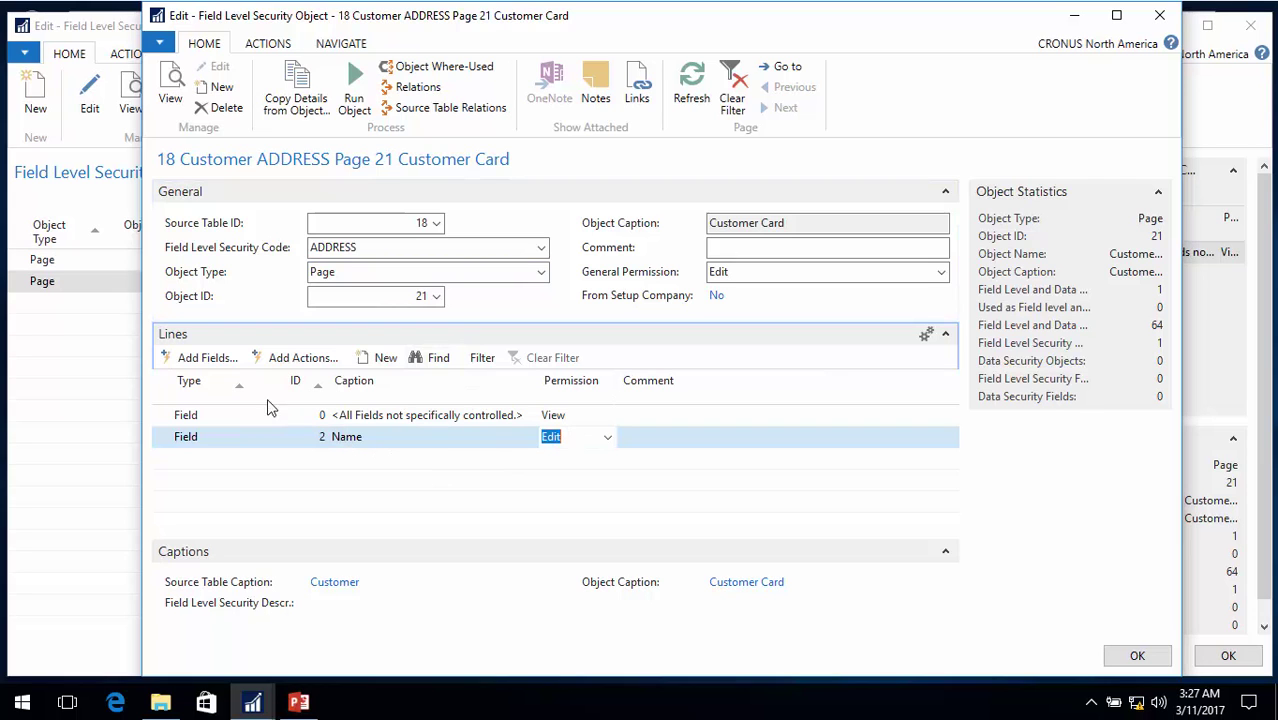
Step: Add the fields Name 2, Address, Address 2, City, Contact, Phone No., Post Code and County in bulk with Edit permission
{"action": "left_click", "coordinate": [197, 364]}
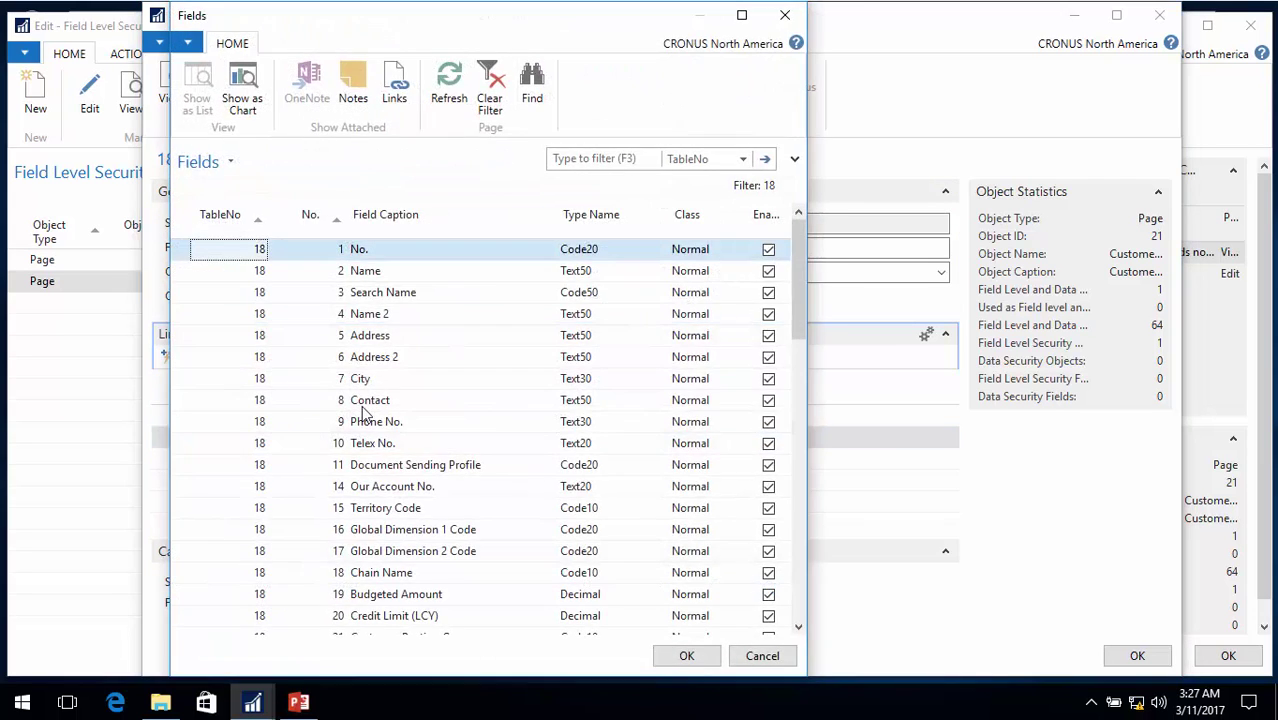
{"action": "left_click_drag", "start_coordinate": [374, 319], "coordinate": [405, 424]}
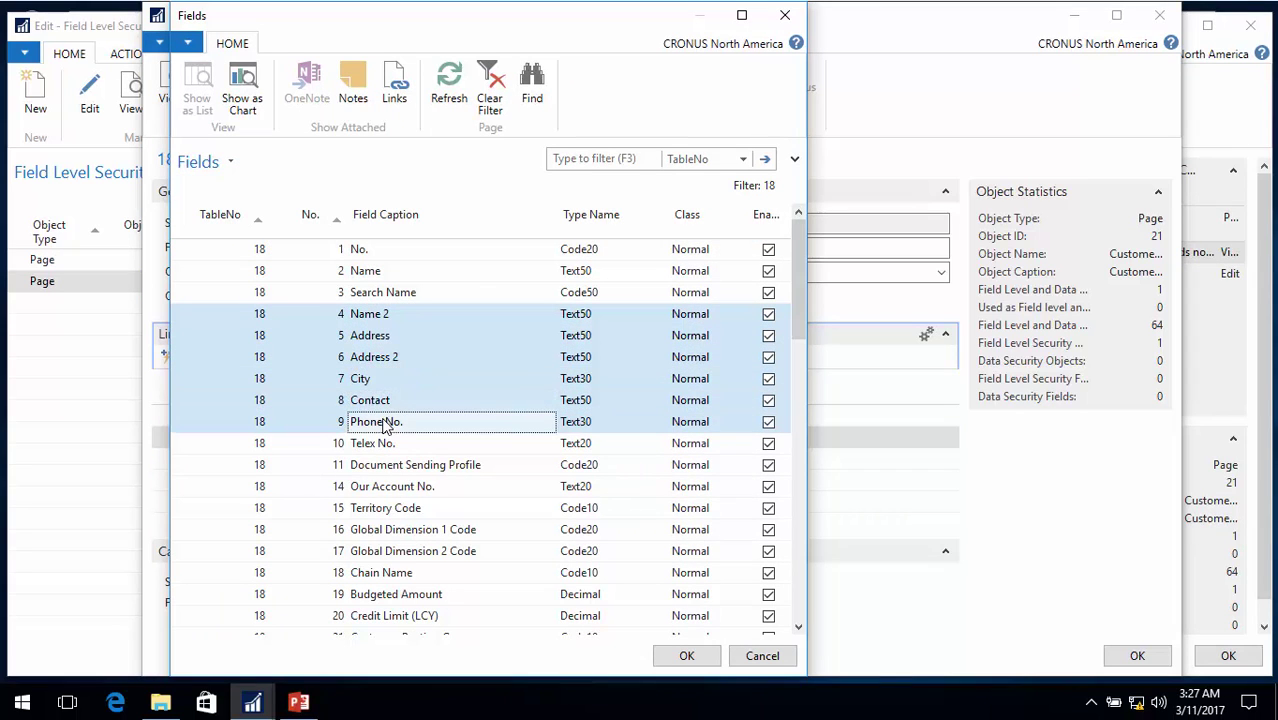
{"action": "scroll", "coordinate": [405, 425], "scroll_direction": "down", "scroll_amount": 5}
{"action": "scroll", "coordinate": [405, 425], "scroll_direction": "down", "scroll_amount": 12}
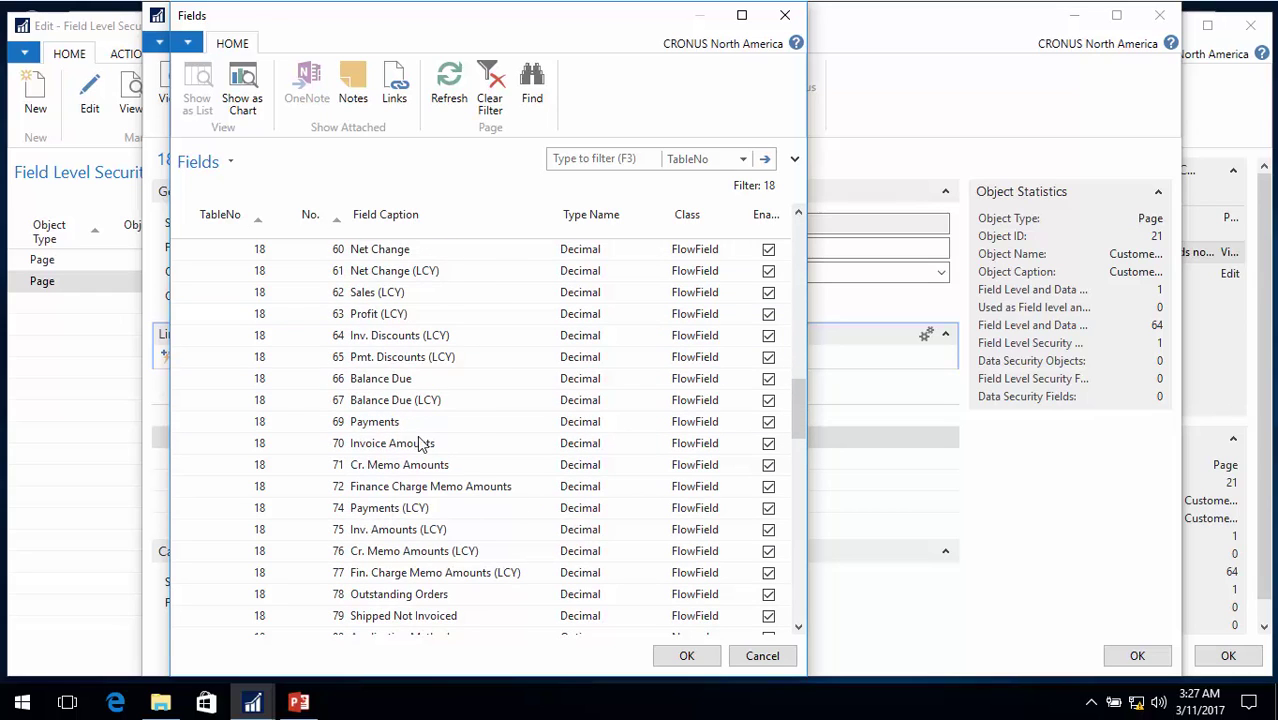
{"action": "scroll", "coordinate": [506, 483], "scroll_direction": "down", "scroll_amount": 3}
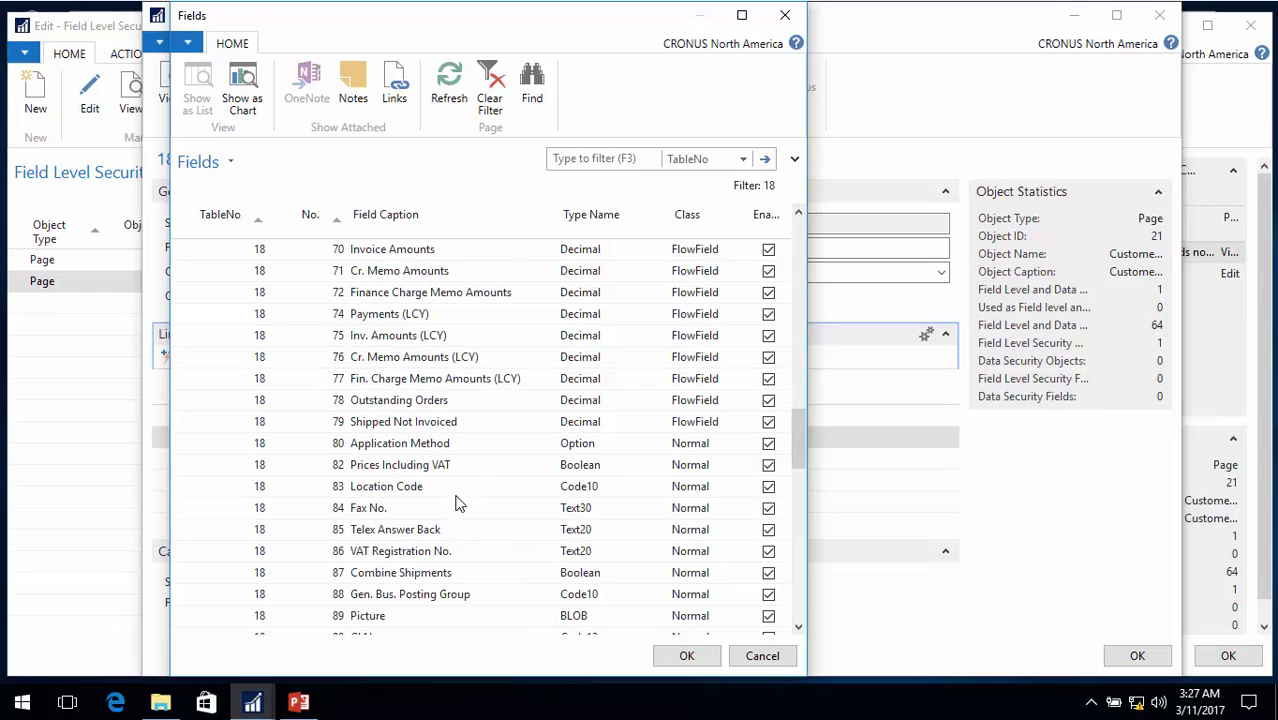
{"action": "scroll", "coordinate": [480, 484], "scroll_direction": "down", "scroll_amount": 3}
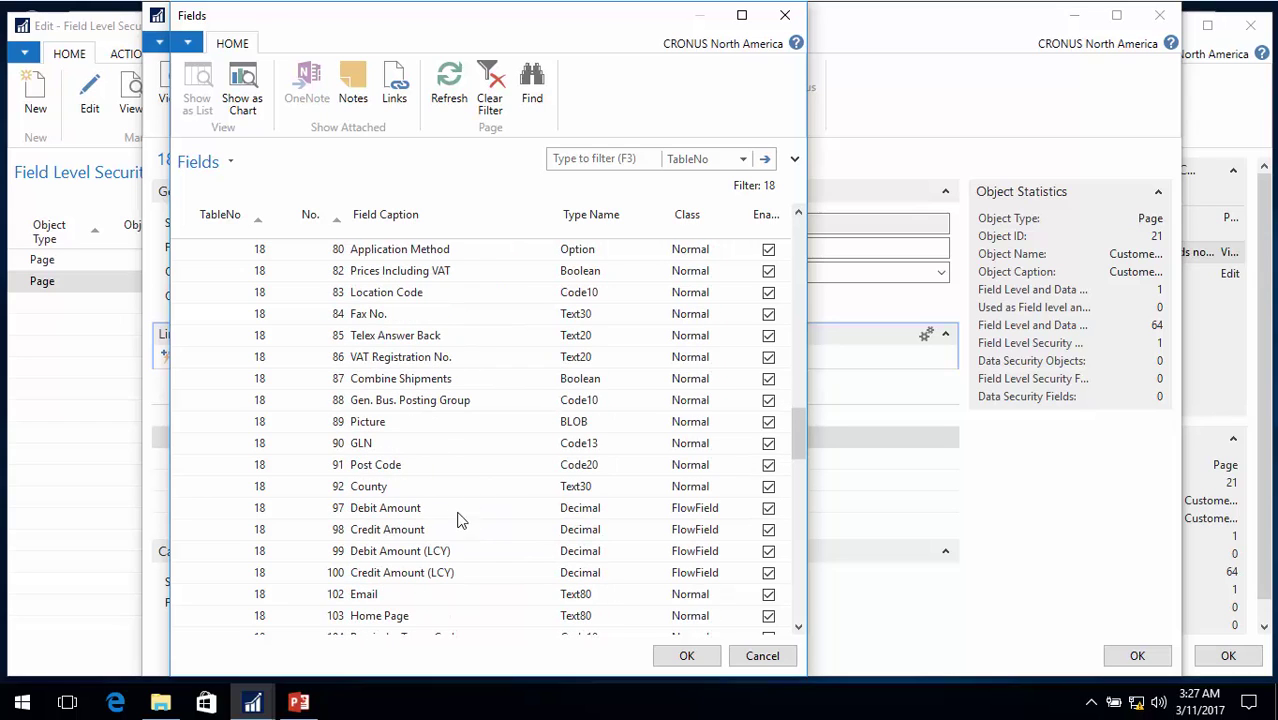
{"action": "left_click", "coordinate": [371, 472]}
{"action": "left_click", "coordinate": [372, 487], "text": "shift"}
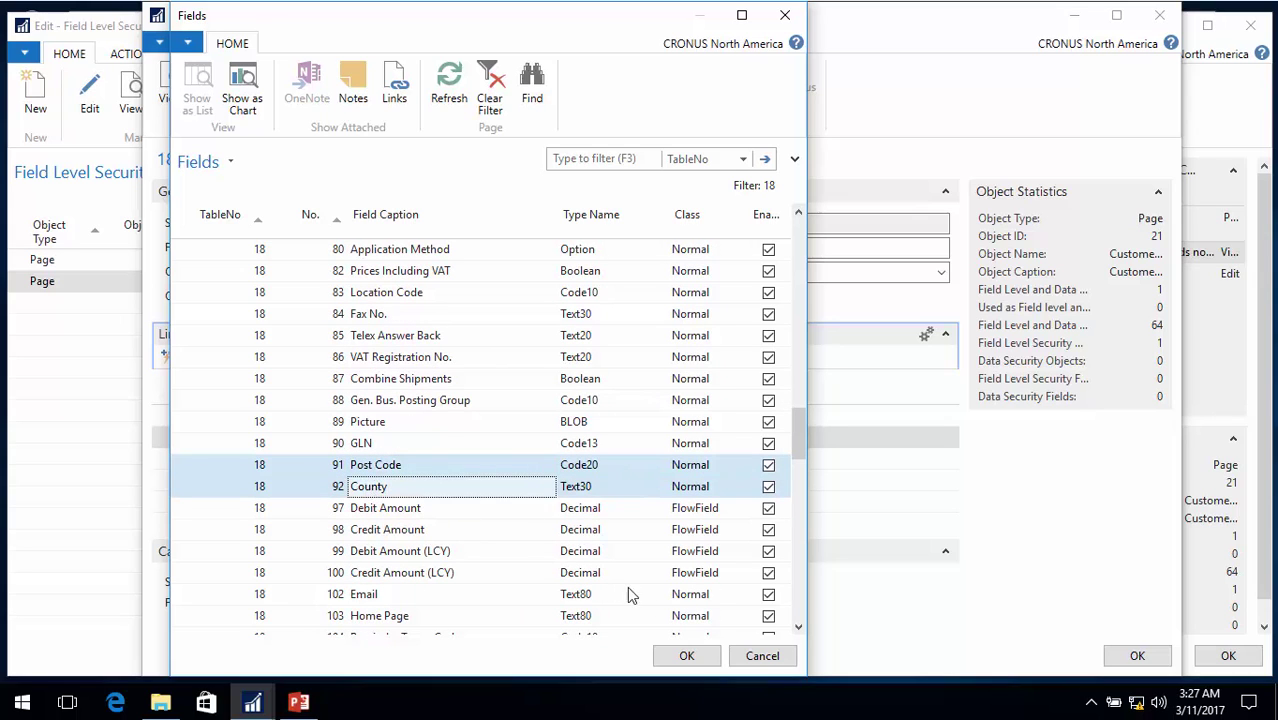
{"action": "left_click", "coordinate": [686, 656]}
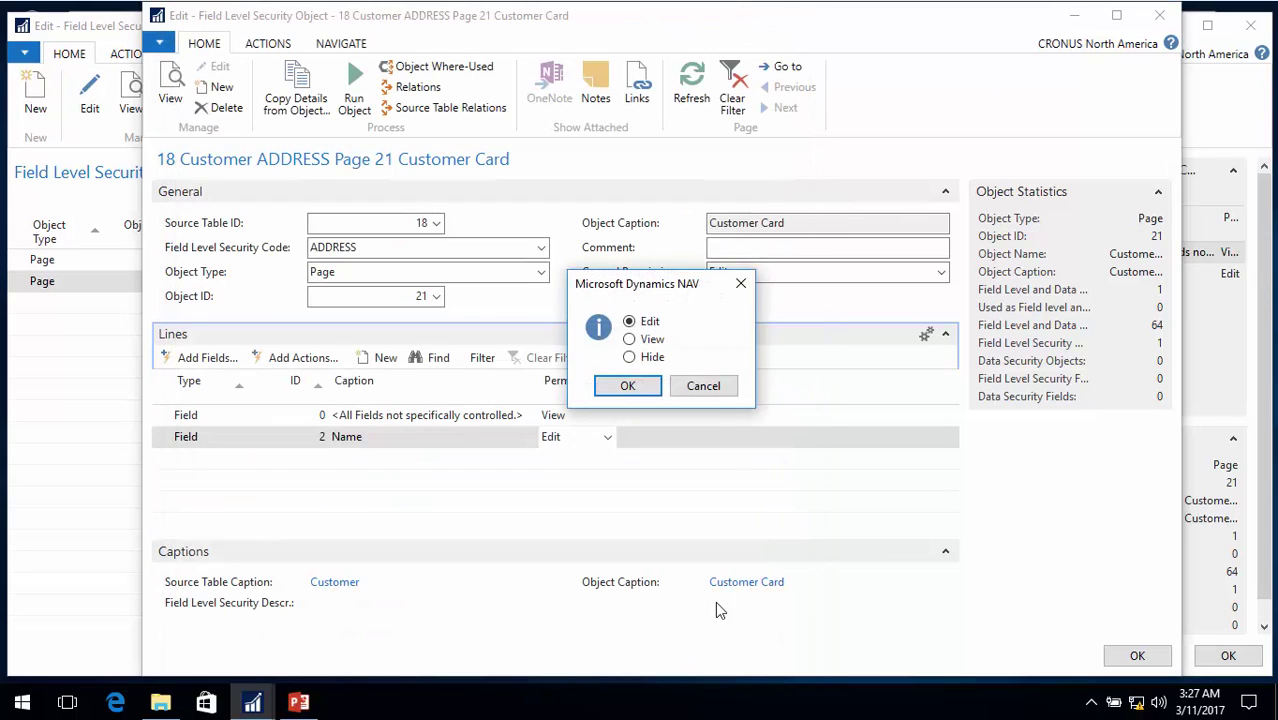
{"action": "left_click", "coordinate": [622, 386]}
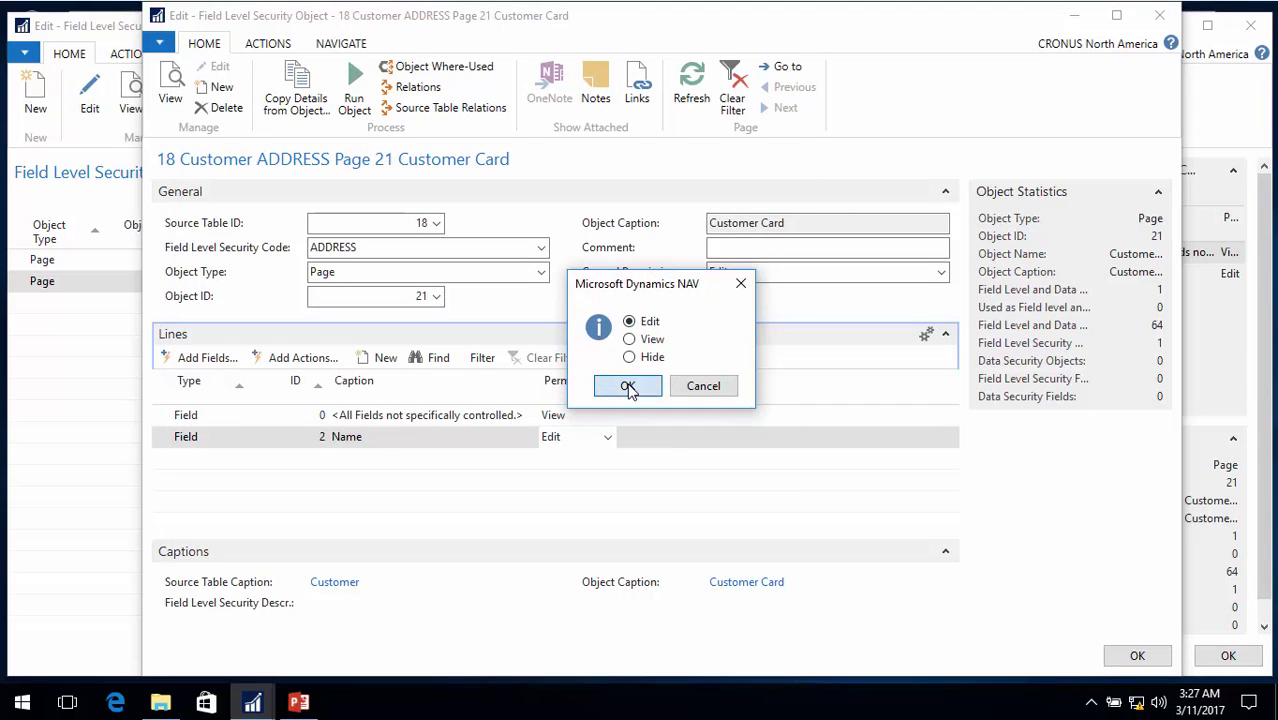
{"action": "left_click", "coordinate": [636, 375]}
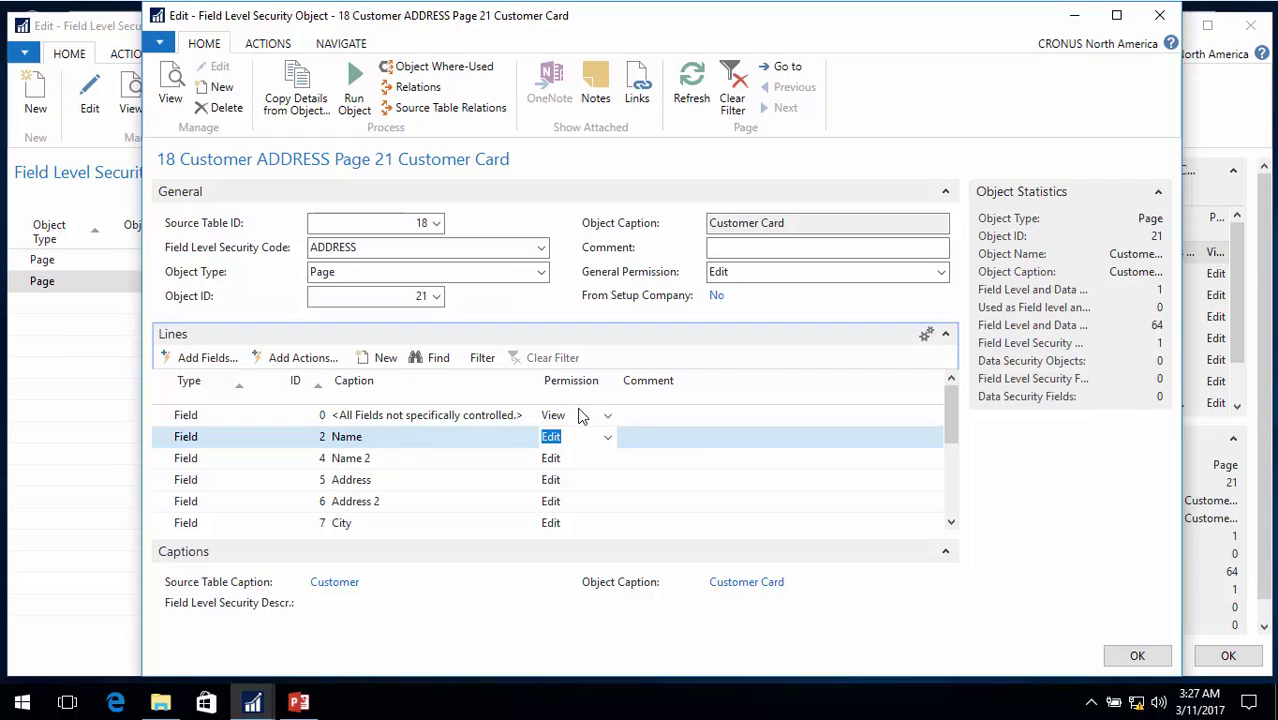
Step: Filter the fields by caption "bal" and add Balance, Balance (LCY), Balance Due and Balance Due (LCY) with Hide permission
{"action": "scroll", "coordinate": [566, 500], "scroll_direction": "down", "scroll_amount": 3}
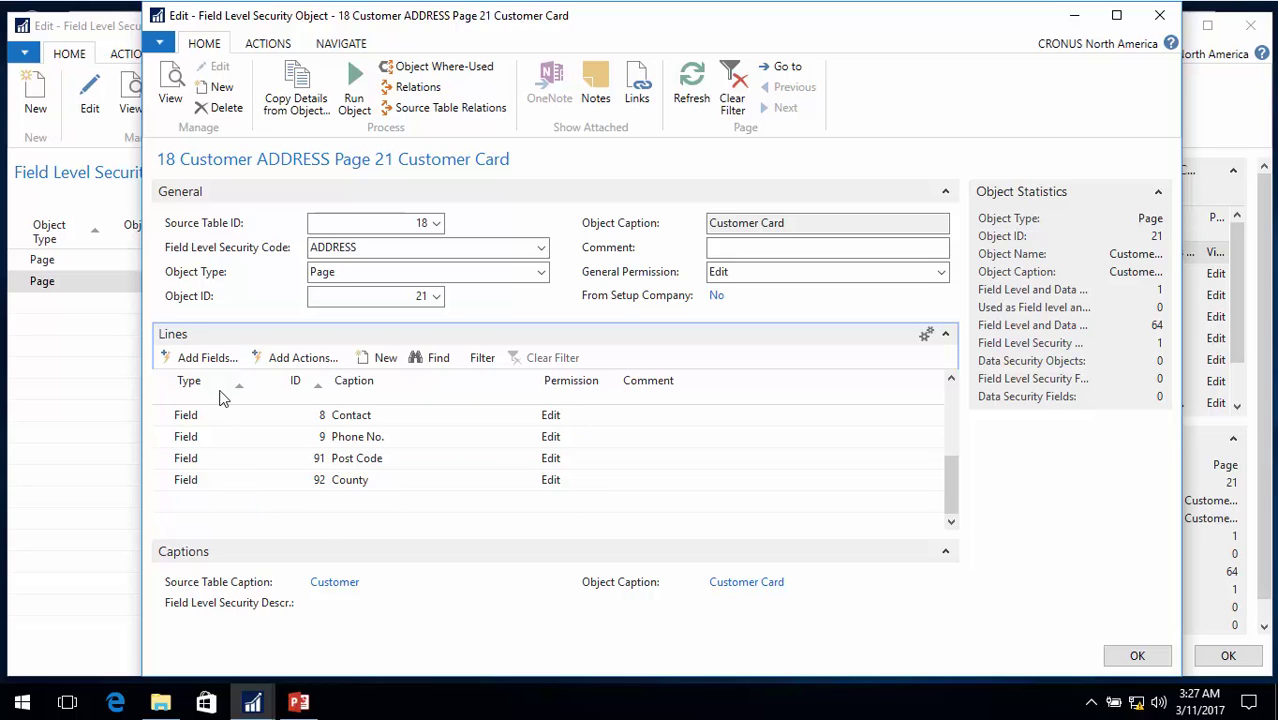
{"action": "left_click", "coordinate": [207, 358]}
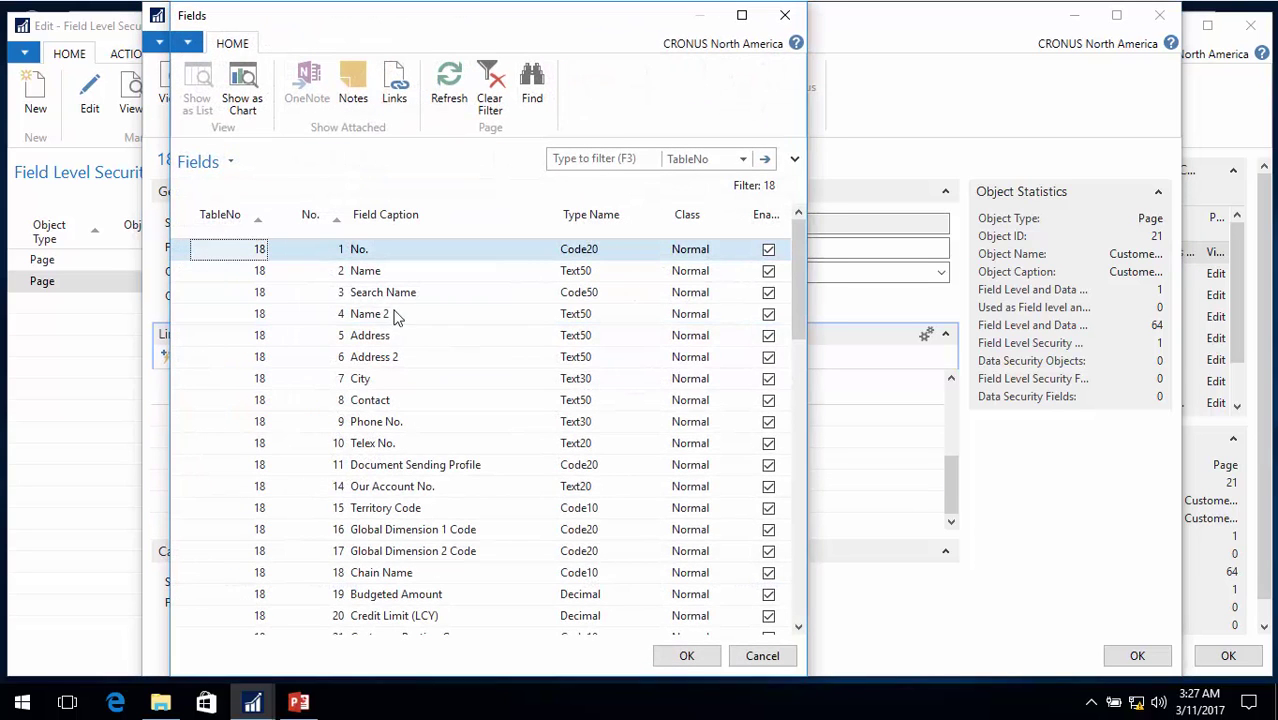
{"action": "left_click", "coordinate": [680, 163]}
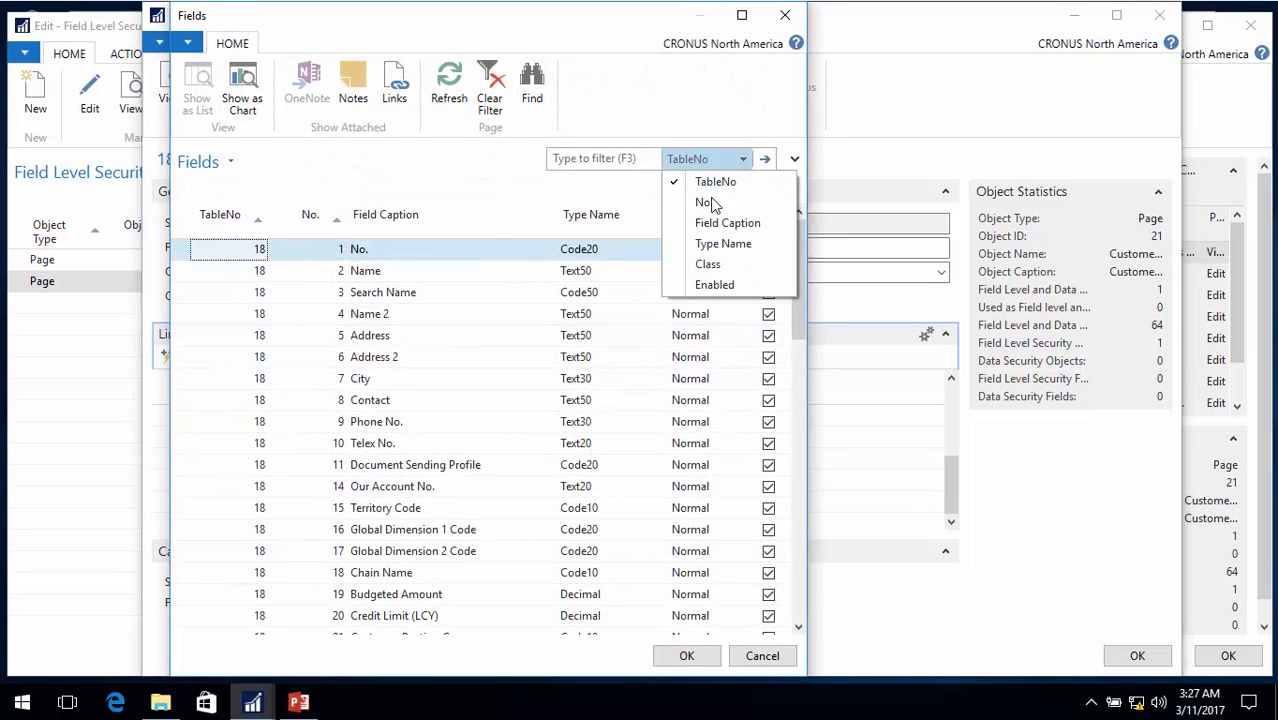
{"action": "left_click", "coordinate": [715, 226]}
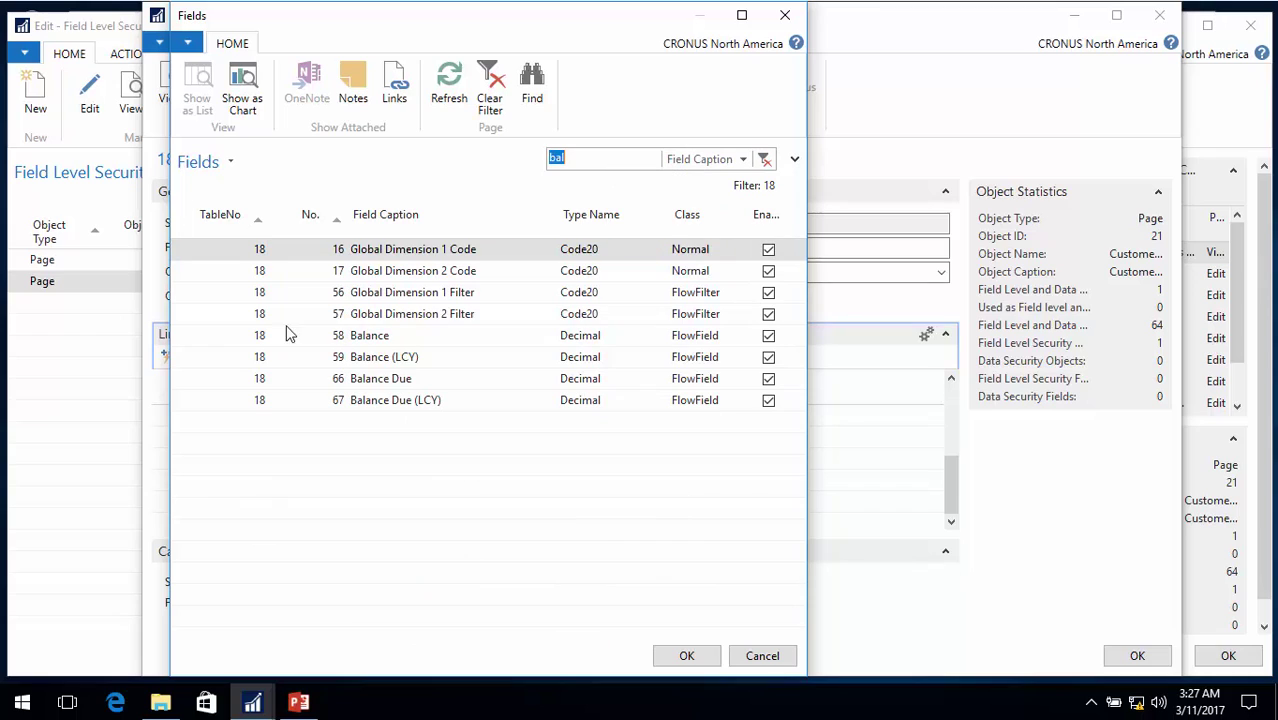
{"action": "left_click_drag", "start_coordinate": [205, 340], "coordinate": [213, 418]}
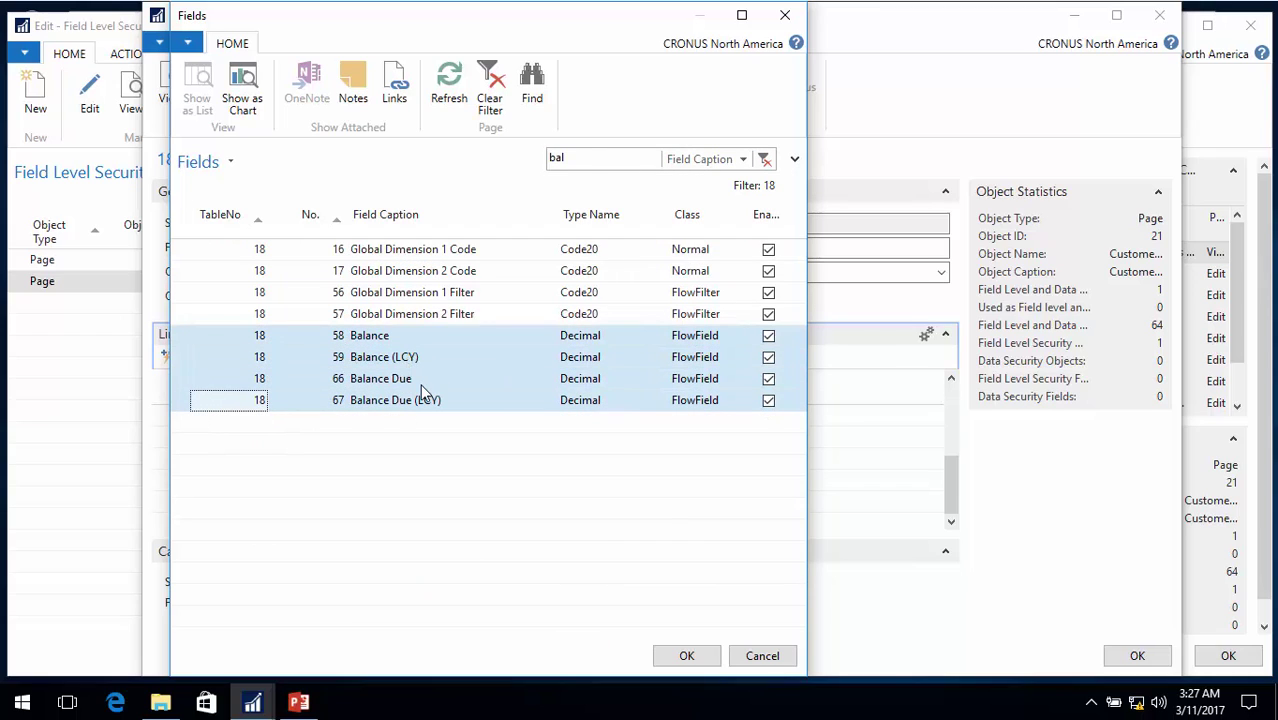
{"action": "left_click", "coordinate": [684, 657]}
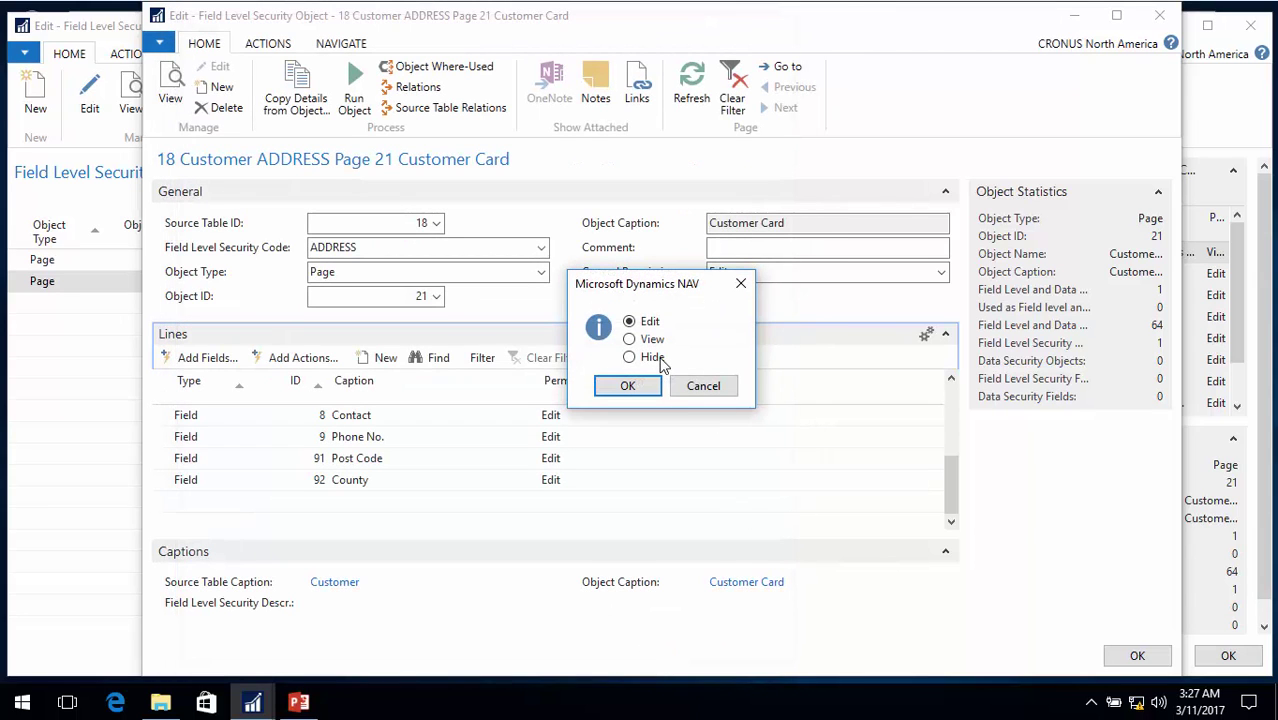
{"action": "left_click", "coordinate": [648, 358]}
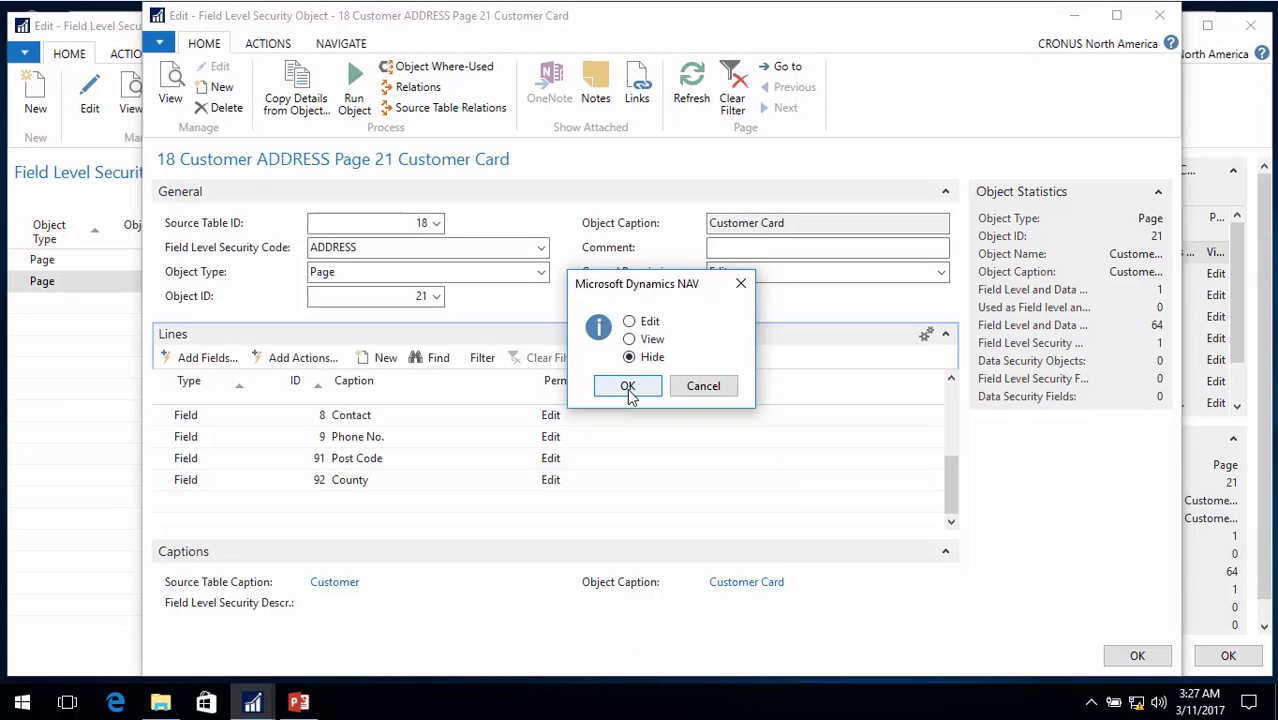
{"action": "left_click", "coordinate": [627, 388]}
{"action": "left_click", "coordinate": [637, 374]}
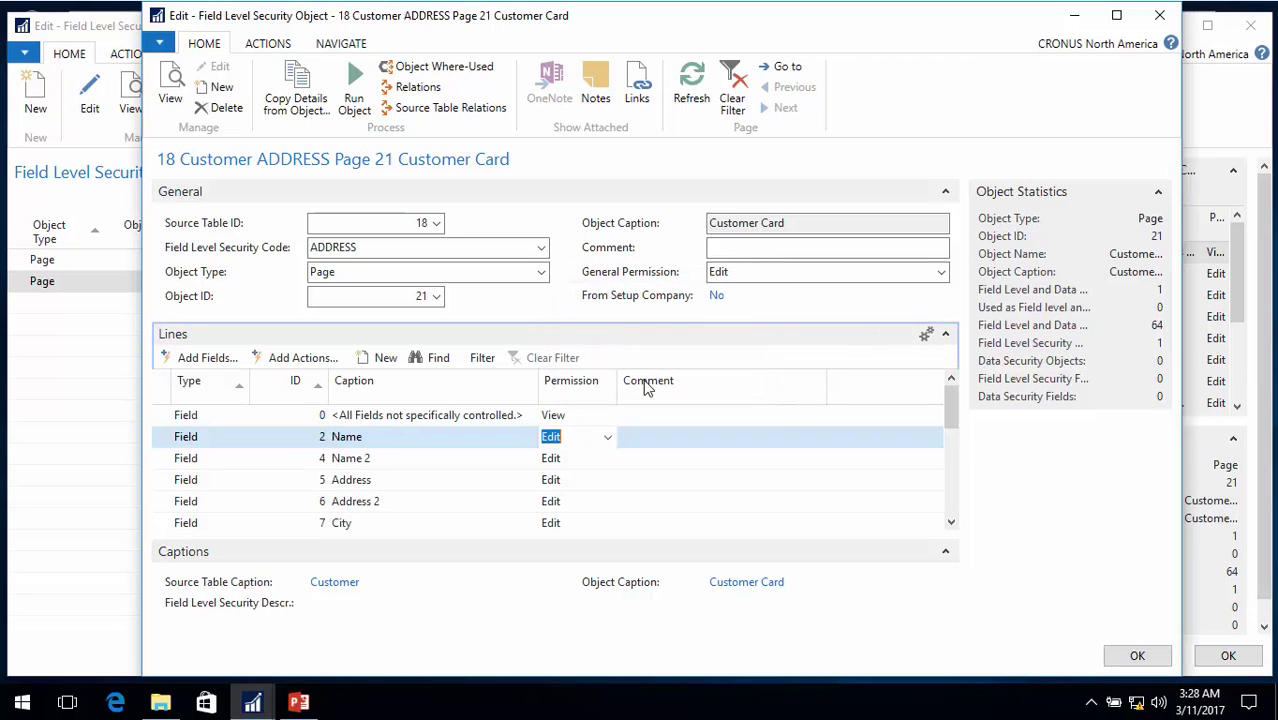
Step: Review the Customer Card object's field lines and their permissions, from the uncontrolled fields line to the balance fields
{"action": "key", "text": "Up"}
{"action": "key", "text": "shift+Tab"}
{"action": "key", "text": "shift+Tab"}
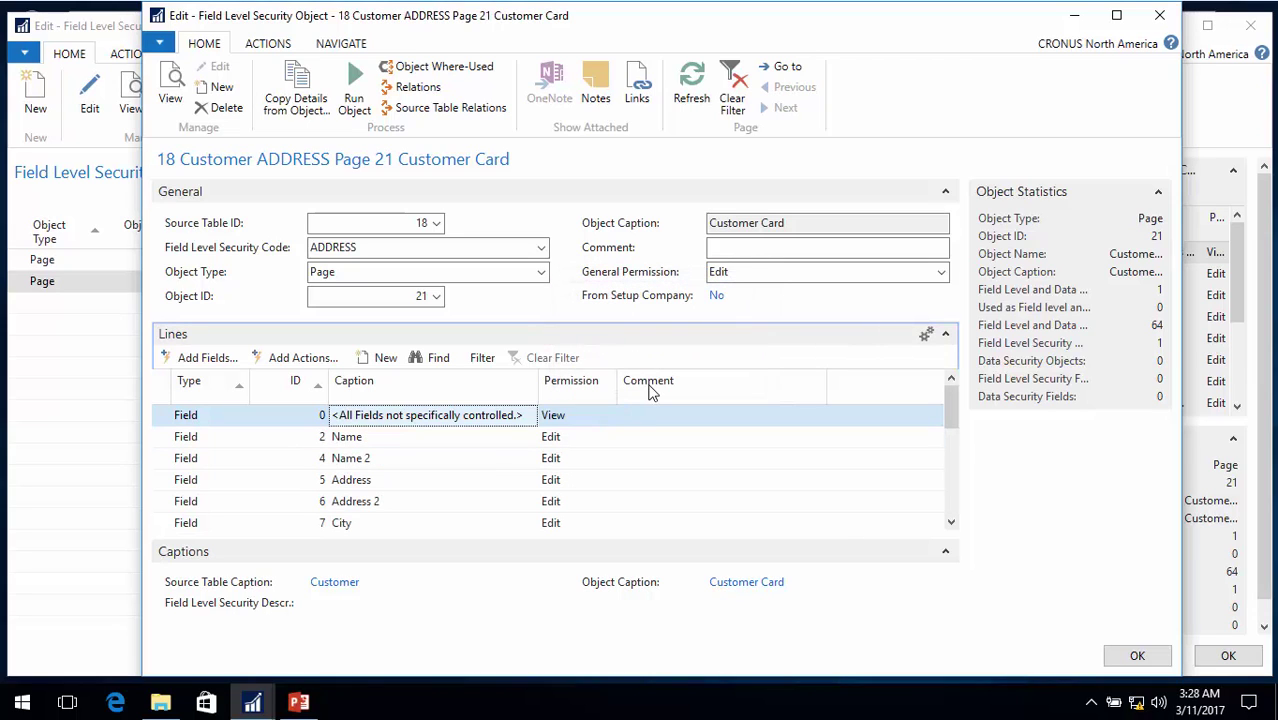
{"action": "key", "text": "Down"}
{"action": "key", "text": "Down"}
{"action": "key", "text": "Down"}
{"action": "key", "text": "Down"}
{"action": "key", "text": "Down"}
{"action": "key", "text": "Down"}
{"action": "key", "text": "Down"}
{"action": "key", "text": "Down"}
{"action": "key", "text": "Down"}
{"action": "key", "text": "Down"}
{"action": "key", "text": "Down"}
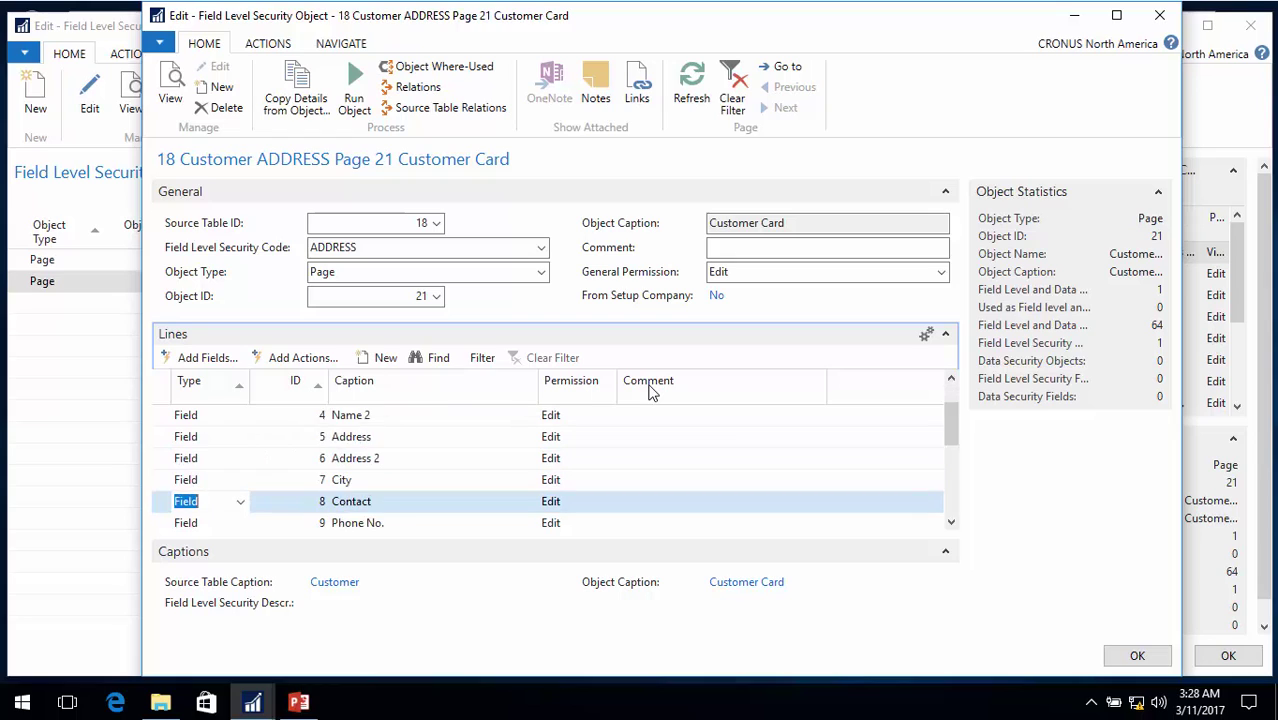
{"action": "key", "text": "Up"}
{"action": "key", "text": "Up"}
{"action": "key", "text": "Up"}
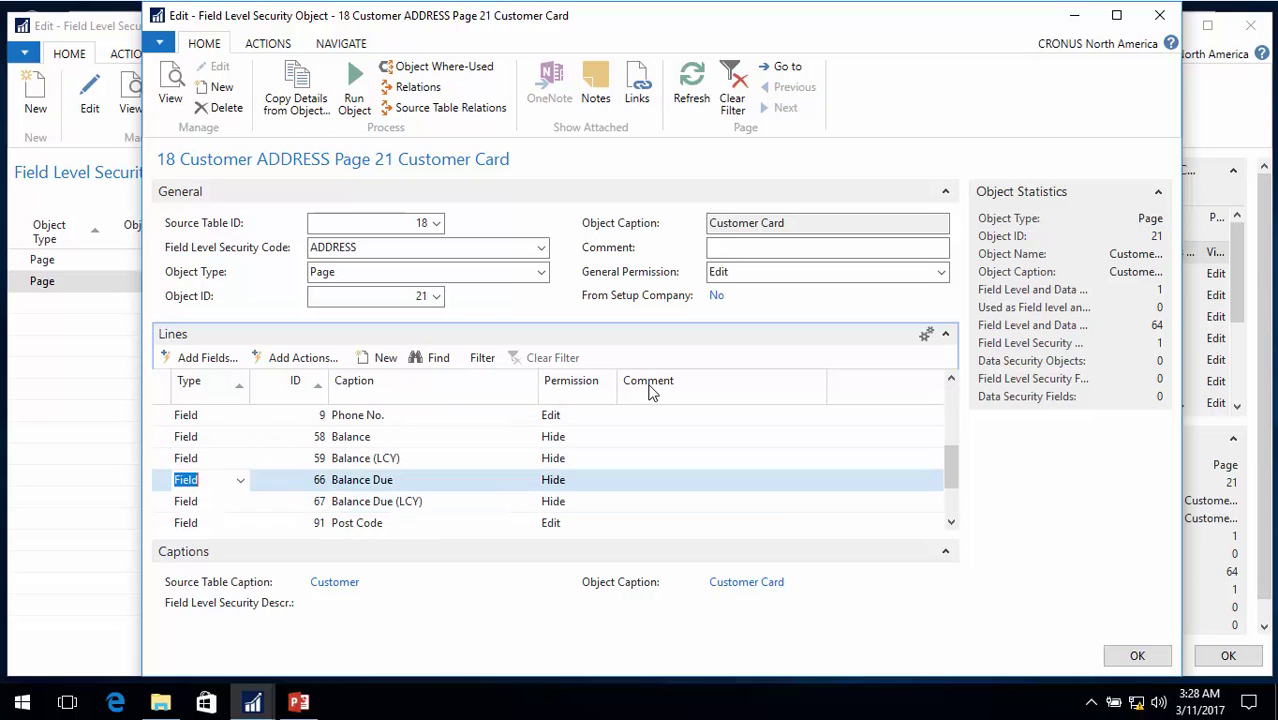
Step: Review the remaining field lines down to County and back to Balance, and close the Customer Card object and the objects list
{"action": "key", "text": "Down"}
{"action": "key", "text": "Down"}
{"action": "key", "text": "Down"}
{"action": "key", "text": "Down"}
{"action": "key", "text": "Down"}
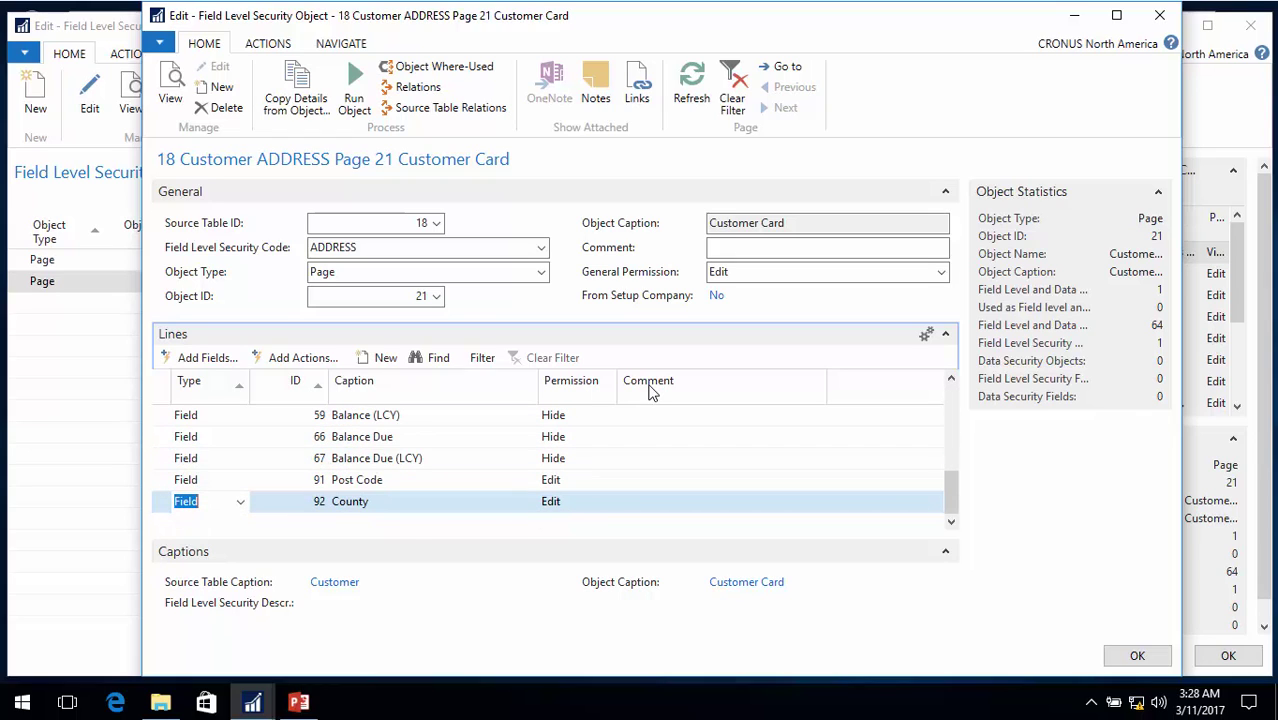
{"action": "key", "text": "Up"}
{"action": "key", "text": "Up"}
{"action": "key", "text": "Up"}
{"action": "key", "text": "Up"}
{"action": "key", "text": "Up"}
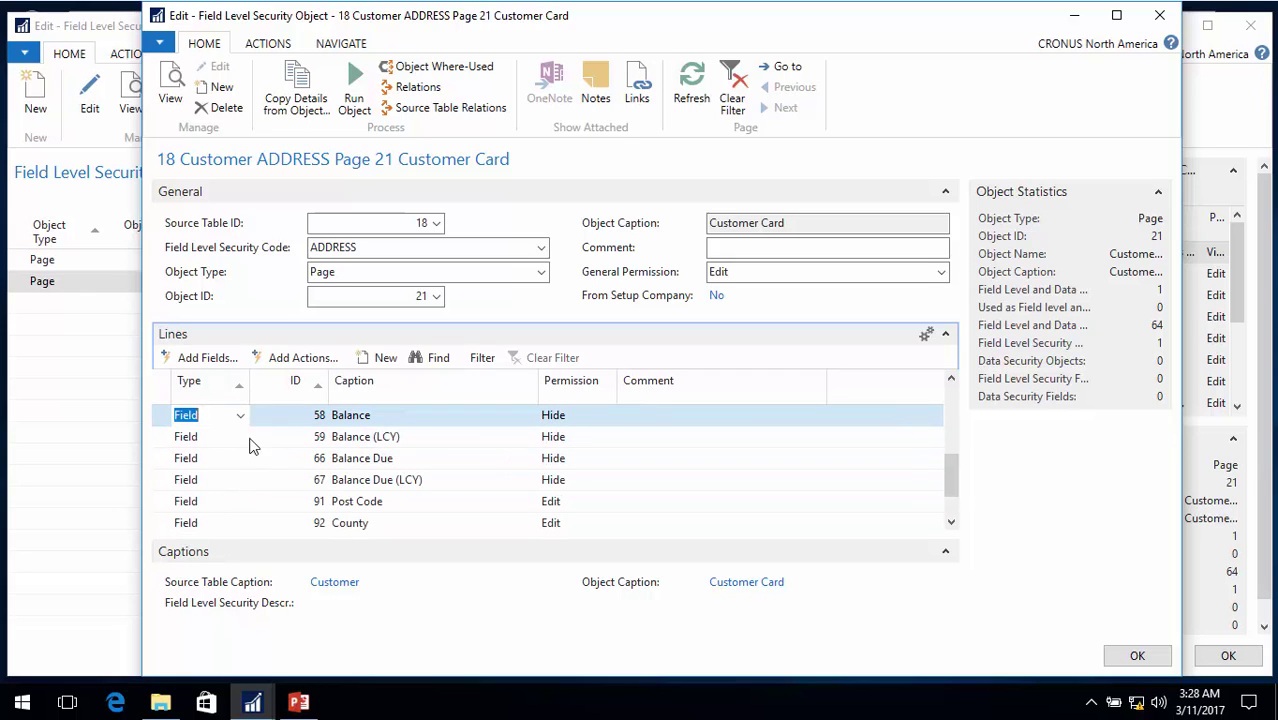
{"action": "key", "text": "Escape"}
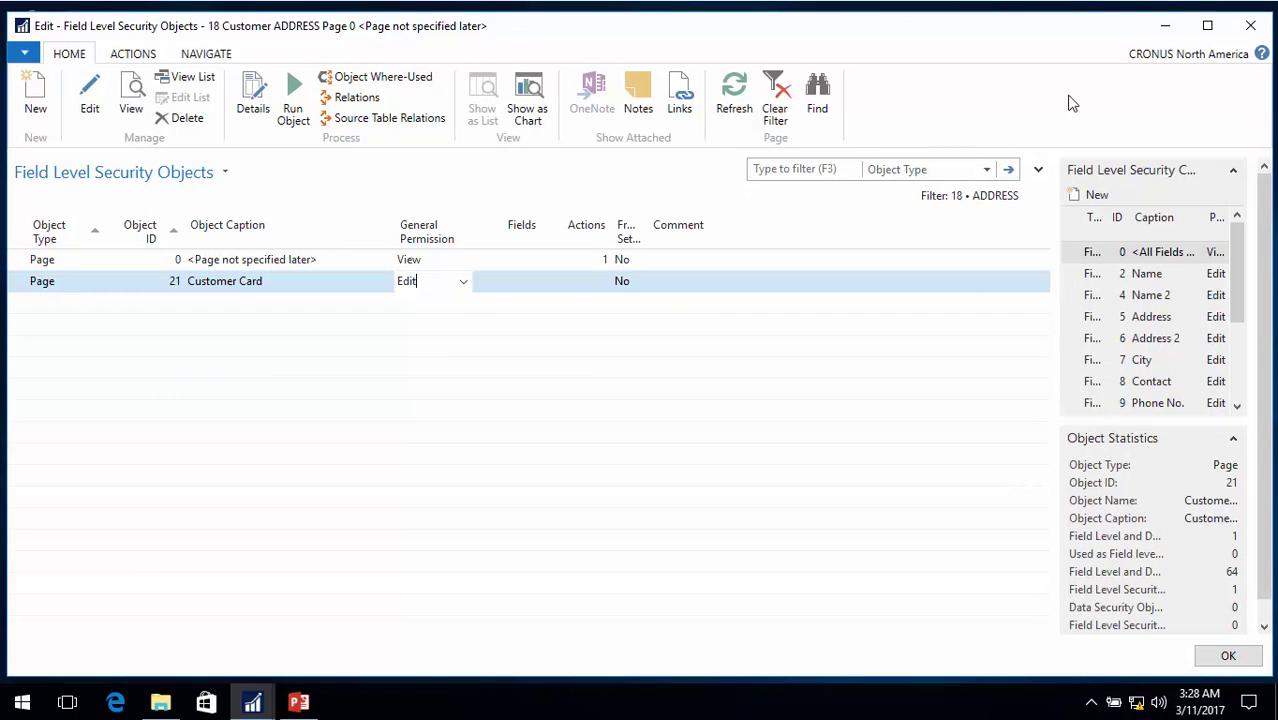
{"action": "key", "text": "Escape"}
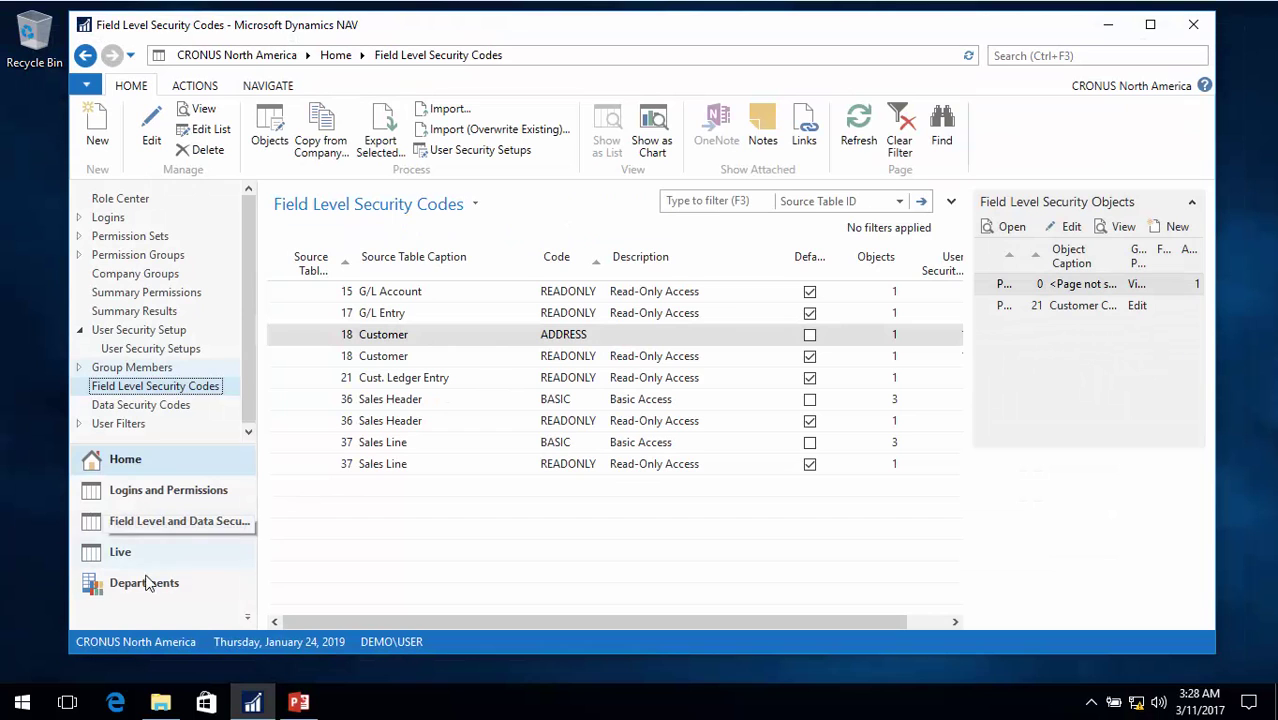
Step: Check the field access and available action, navigation and report commands on The Cannon Group PLC's customer card, and close the card
{"action": "left_click", "coordinate": [146, 583]}
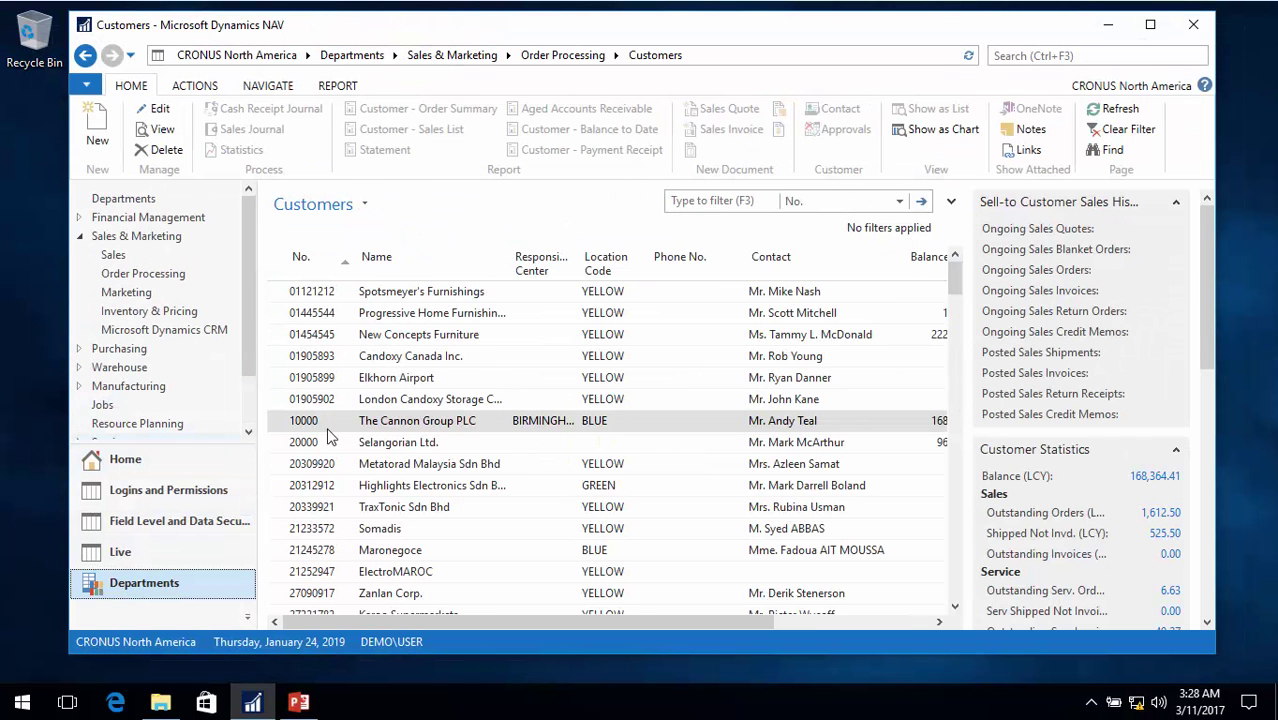
{"action": "double_click", "coordinate": [314, 420]}
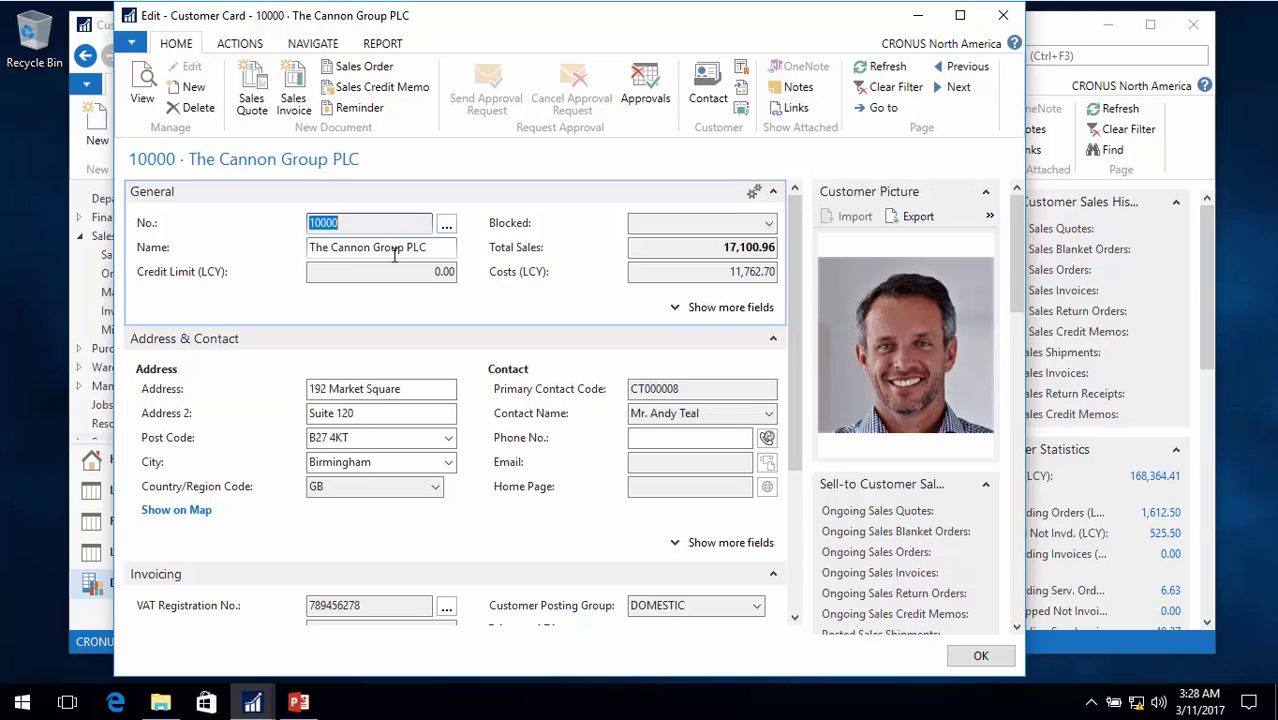
{"action": "mouse_move", "coordinate": [565, 284]}
{"action": "left_click", "coordinate": [240, 45]}
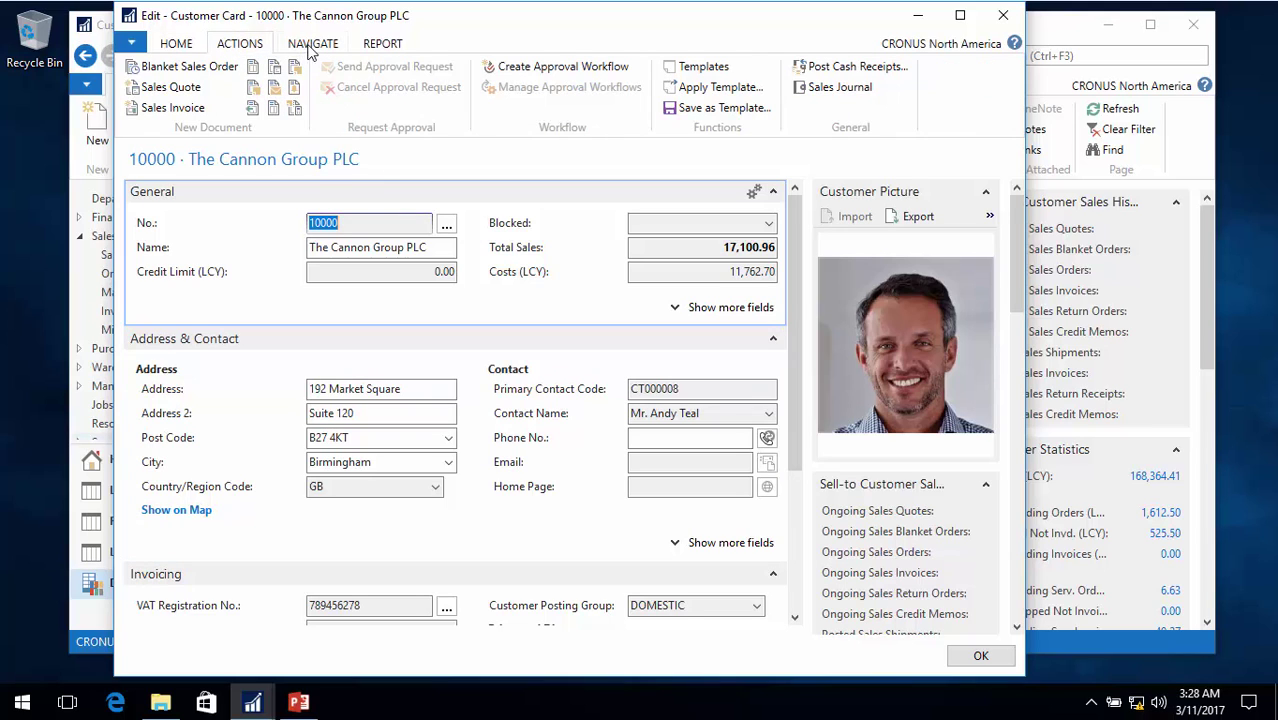
{"action": "left_click", "coordinate": [313, 45]}
{"action": "left_click", "coordinate": [376, 45]}
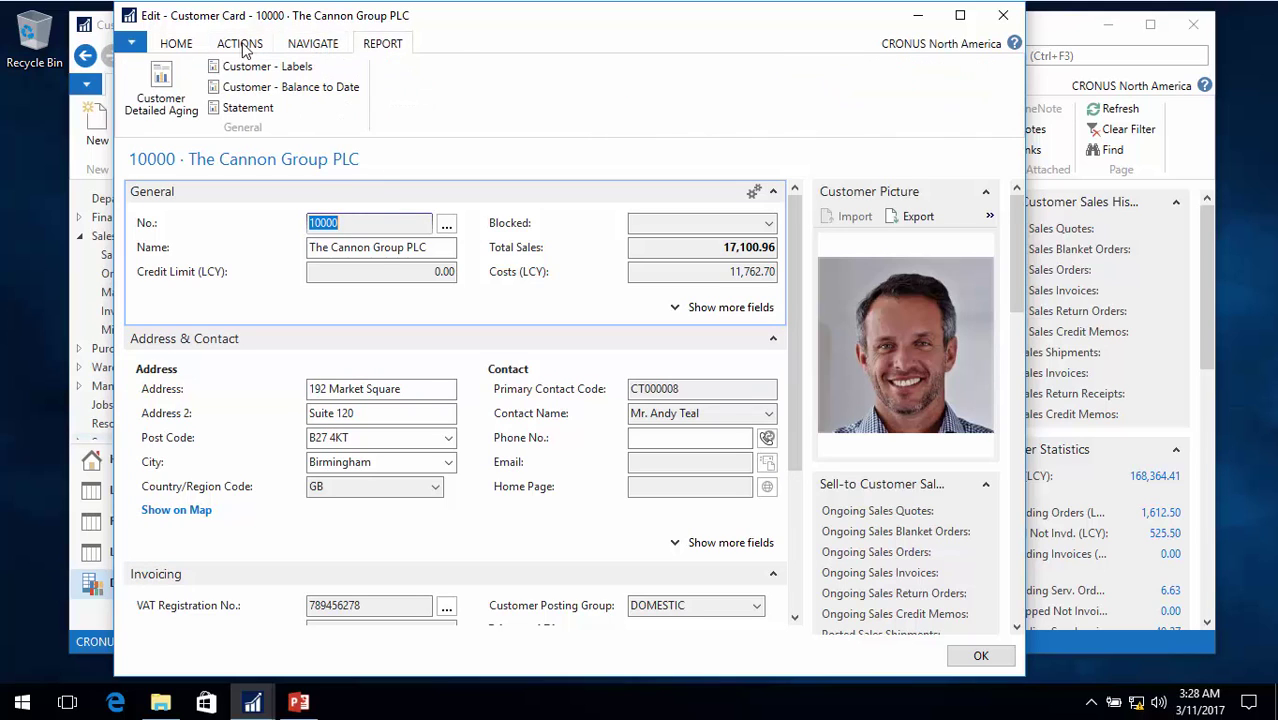
{"action": "left_click", "coordinate": [242, 45]}
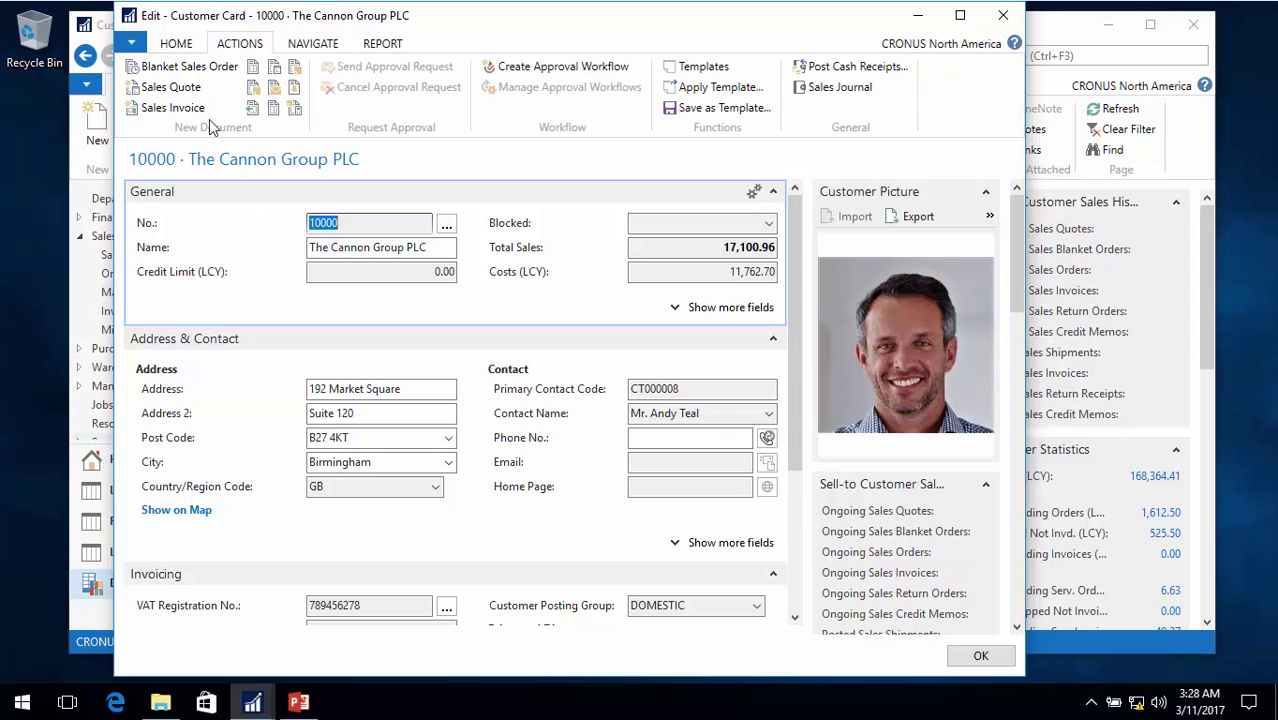
{"action": "key", "text": "Escape"}
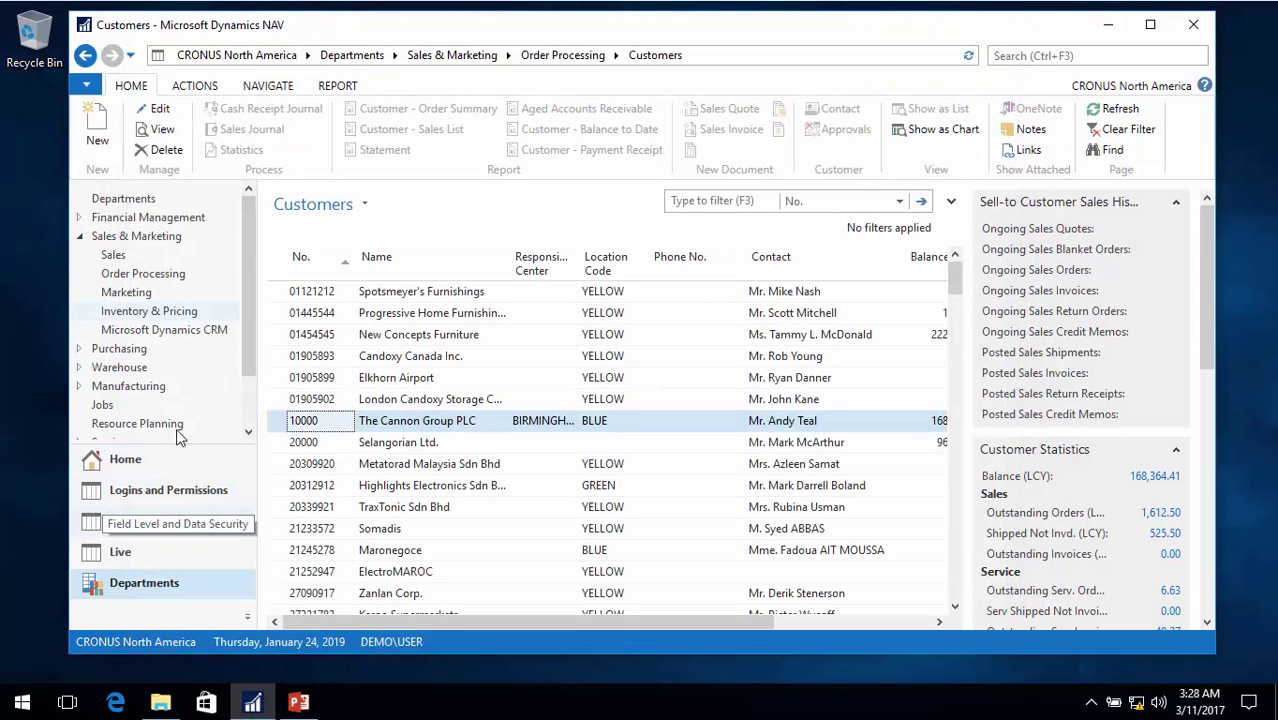
Step: Reopen the Customer Card object's details under the Customer ADDRESS field level security code
{"action": "left_click", "coordinate": [150, 459]}
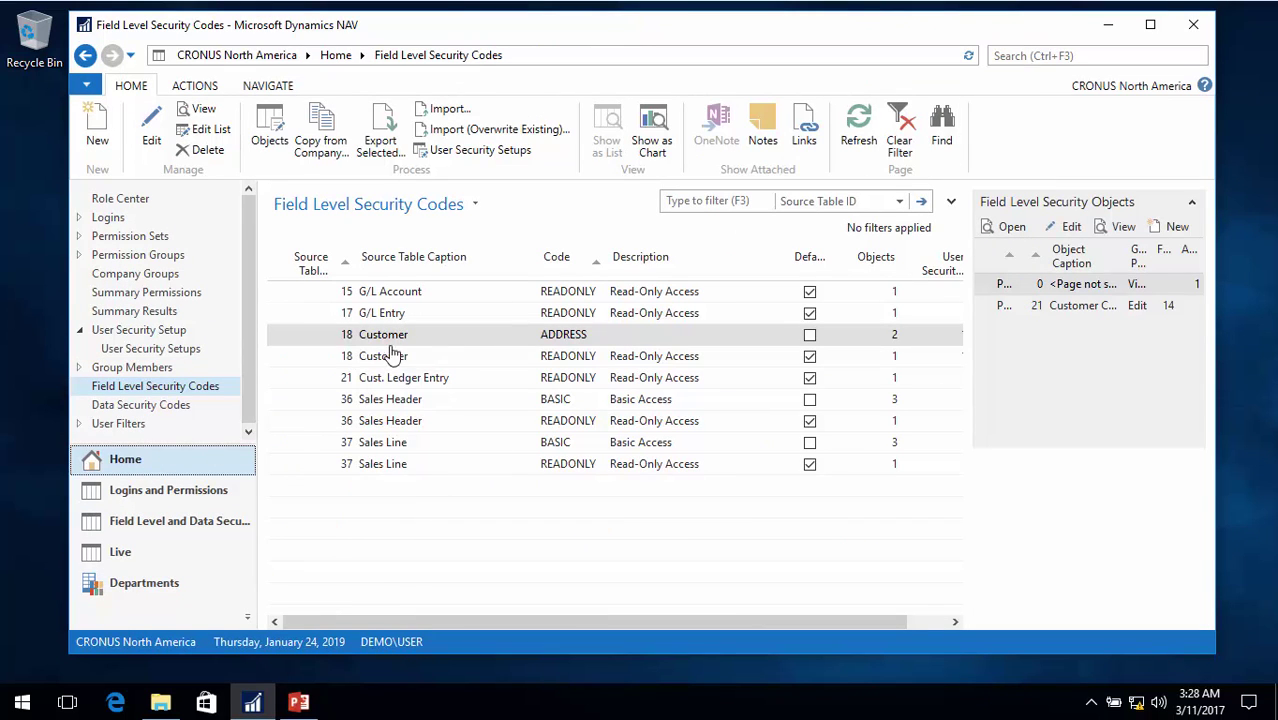
{"action": "left_click", "coordinate": [271, 134]}
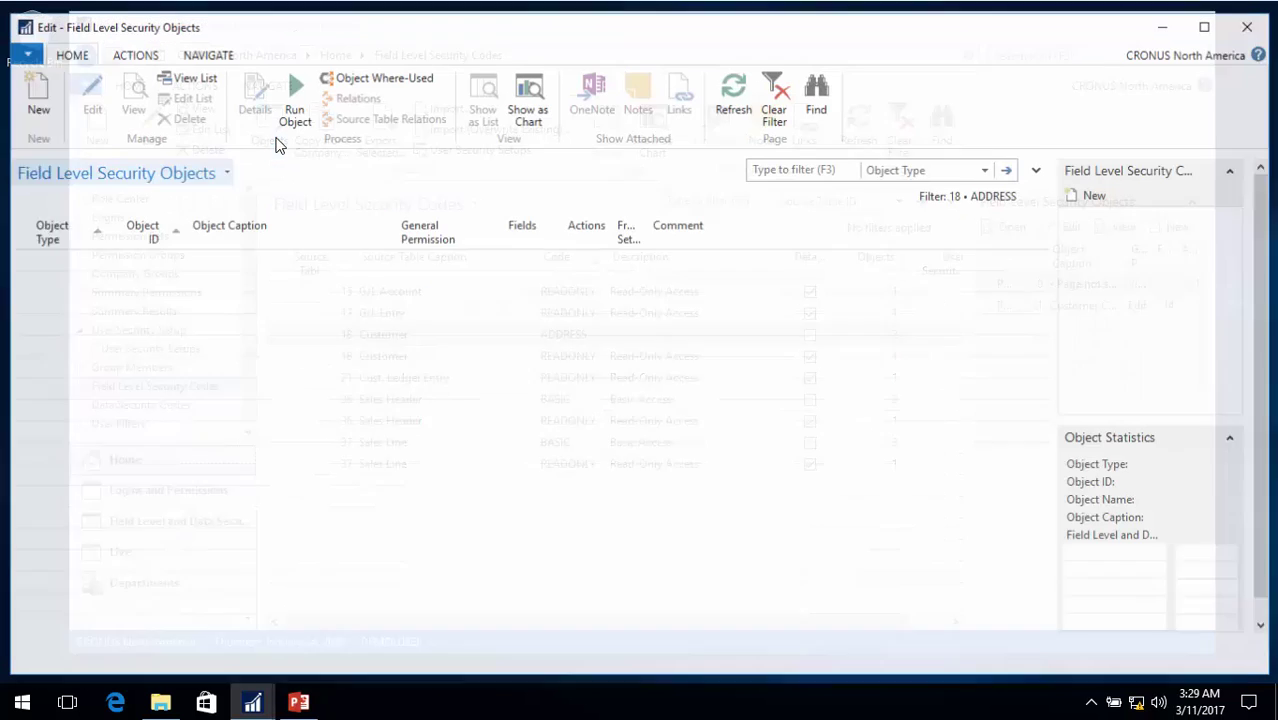
{"action": "left_click", "coordinate": [132, 281]}
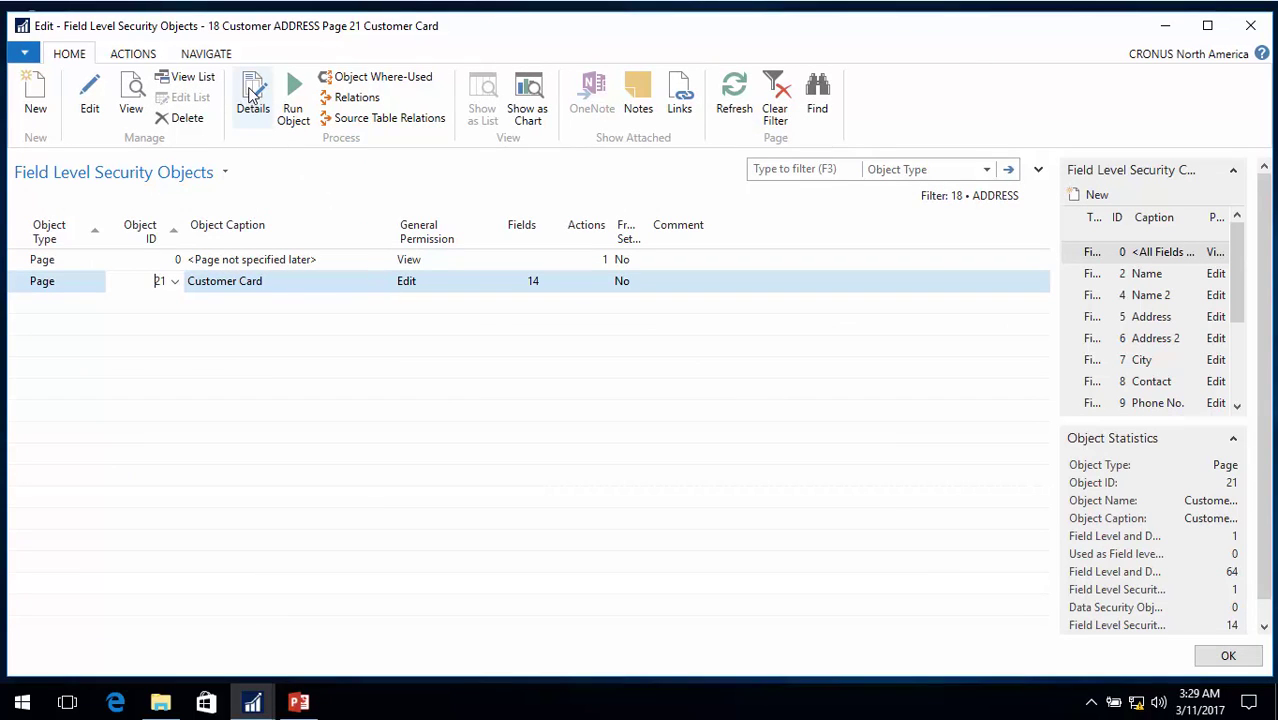
{"action": "left_click", "coordinate": [252, 98]}
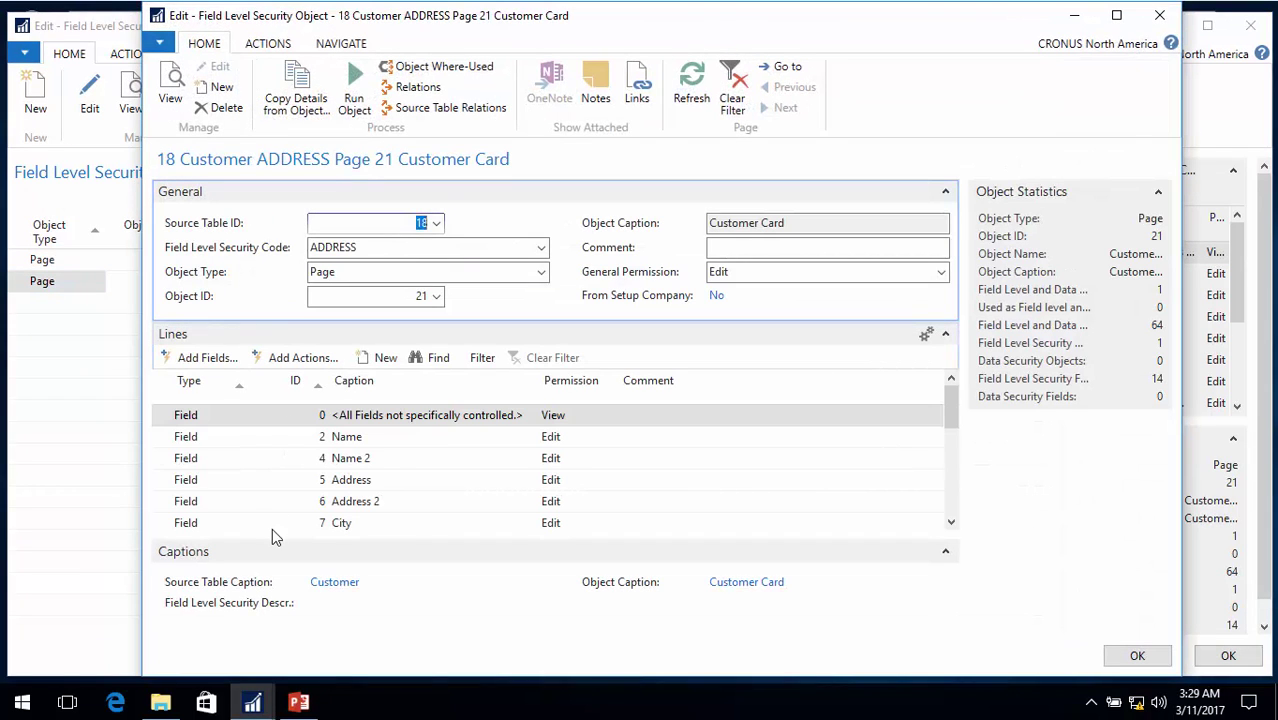
Step: Add a line of type Action with ID 0 for all actions not specifically controlled and set its permission to View
{"action": "scroll", "coordinate": [272, 526], "scroll_direction": "down", "scroll_amount": 5}
{"action": "left_click", "coordinate": [252, 509]}
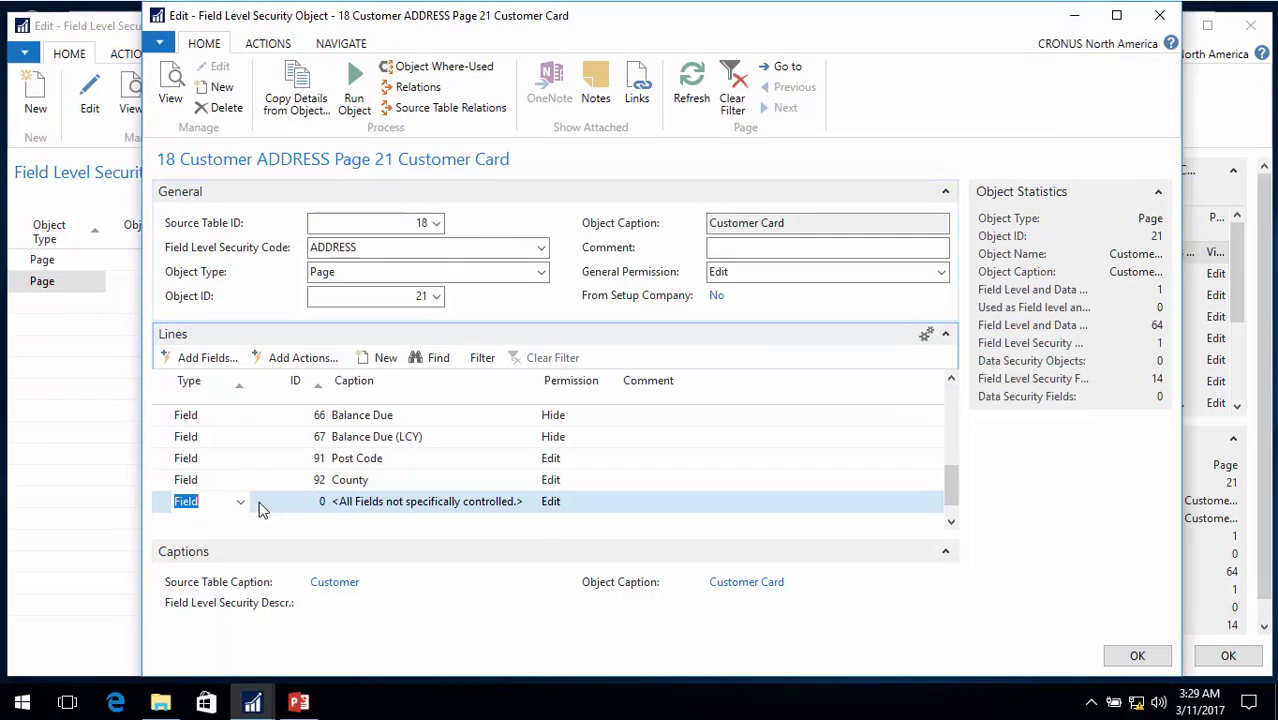
{"action": "left_click", "coordinate": [240, 503]}
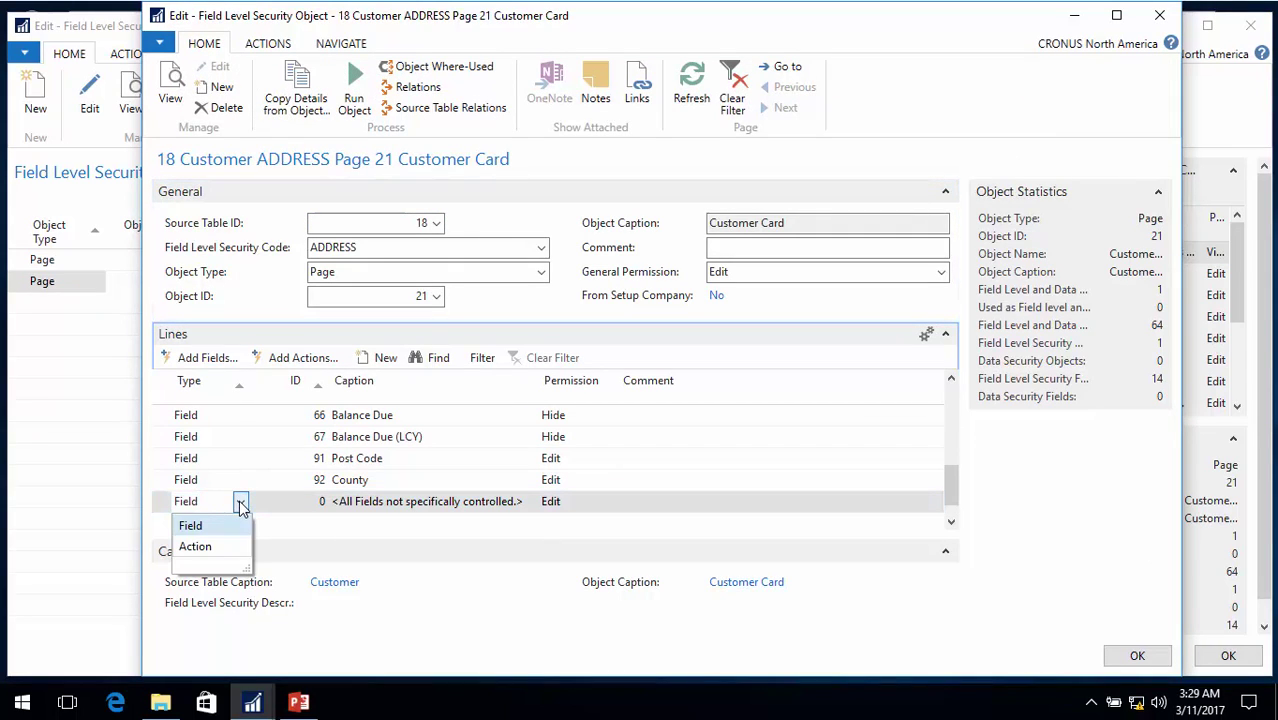
{"action": "left_click", "coordinate": [192, 550]}
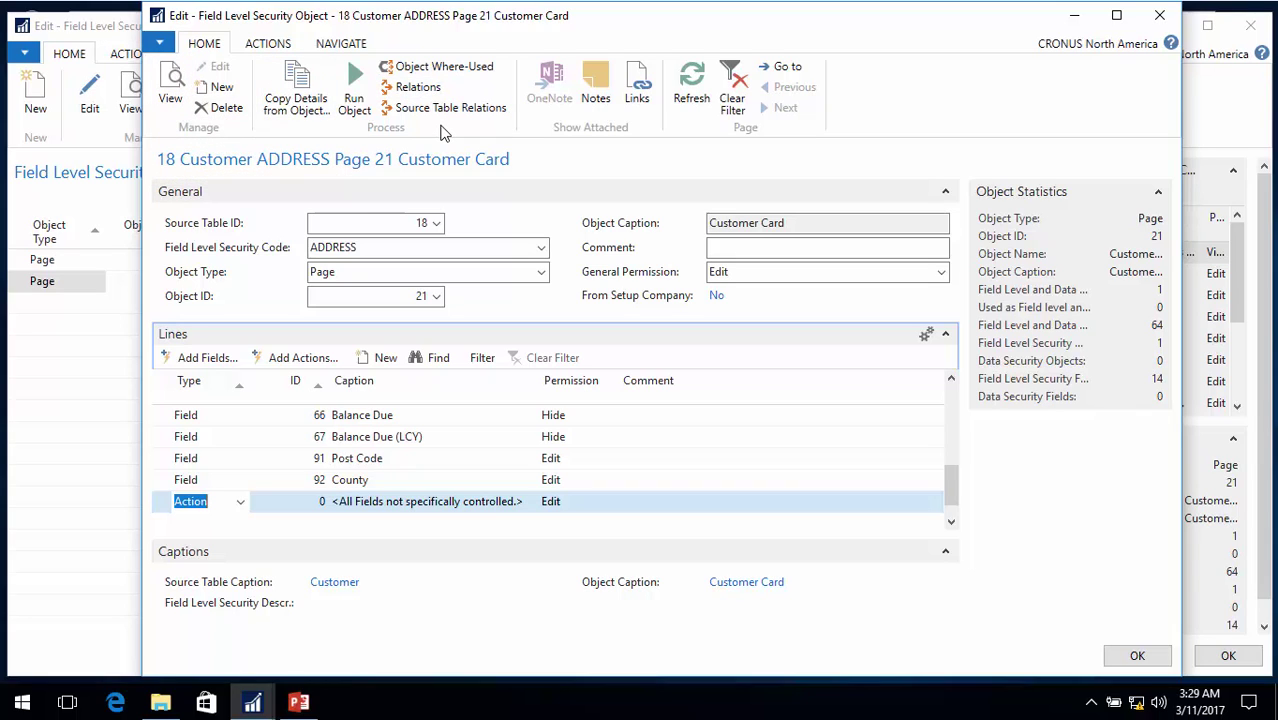
{"action": "left_click", "coordinate": [606, 503]}
{"action": "left_click", "coordinate": [609, 503]}
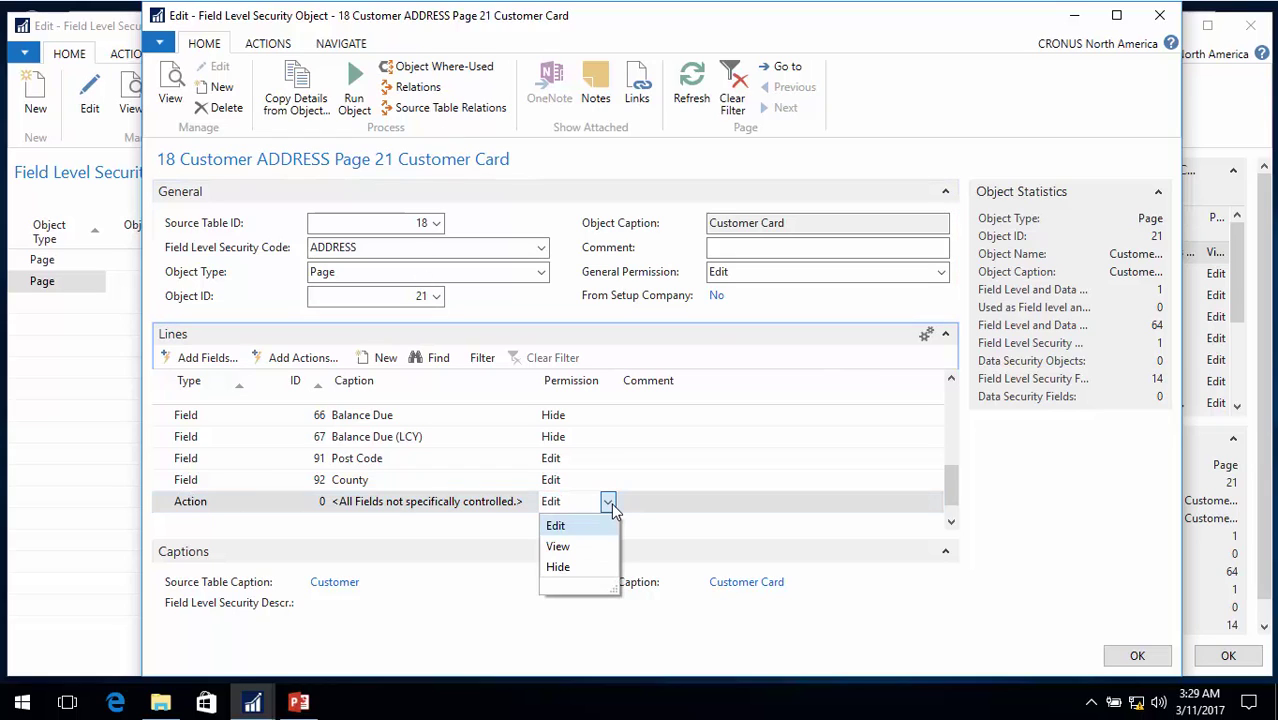
{"action": "left_click", "coordinate": [560, 547]}
{"action": "key", "text": "Up"}
{"action": "key", "text": "Down"}
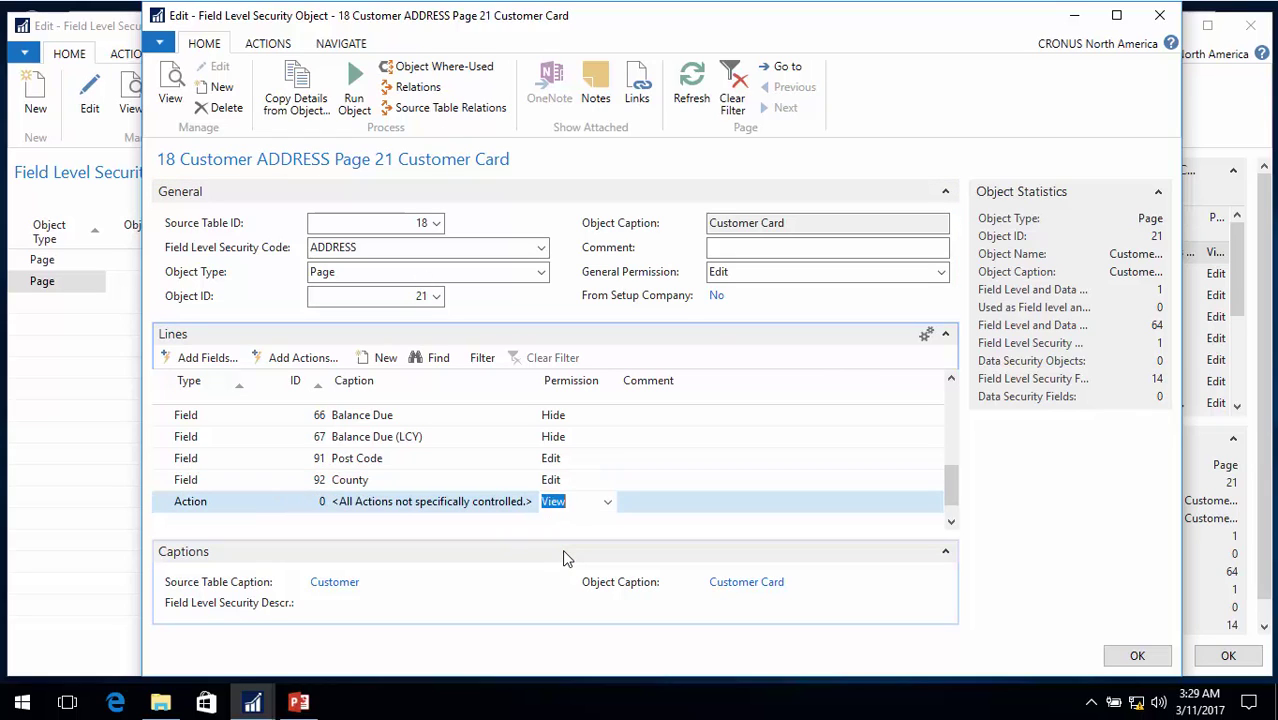
{"action": "key", "text": "Left"}
{"action": "key", "text": "Left"}
{"action": "key", "text": "Left"}
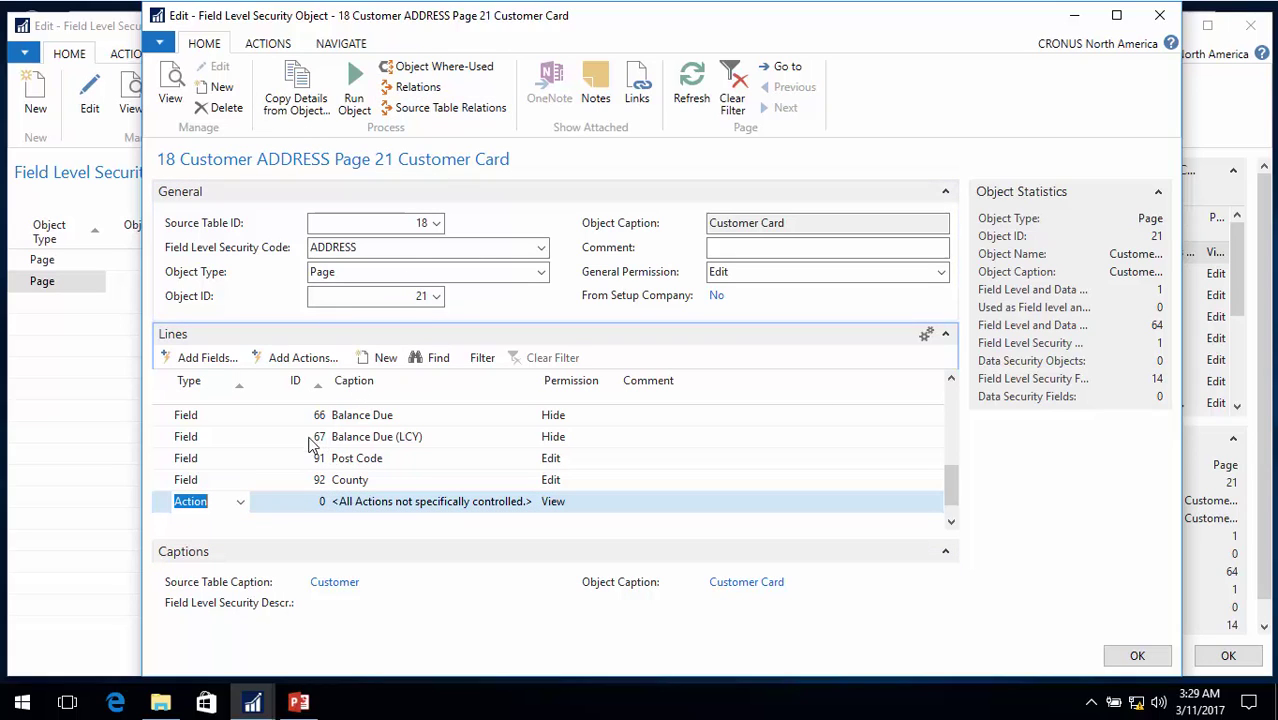
Step: Add the actions Statistics, Sales and Ship-to Addresses in bulk with Edit permission, and close the Customer Card object and the objects list
{"action": "left_click", "coordinate": [300, 358]}
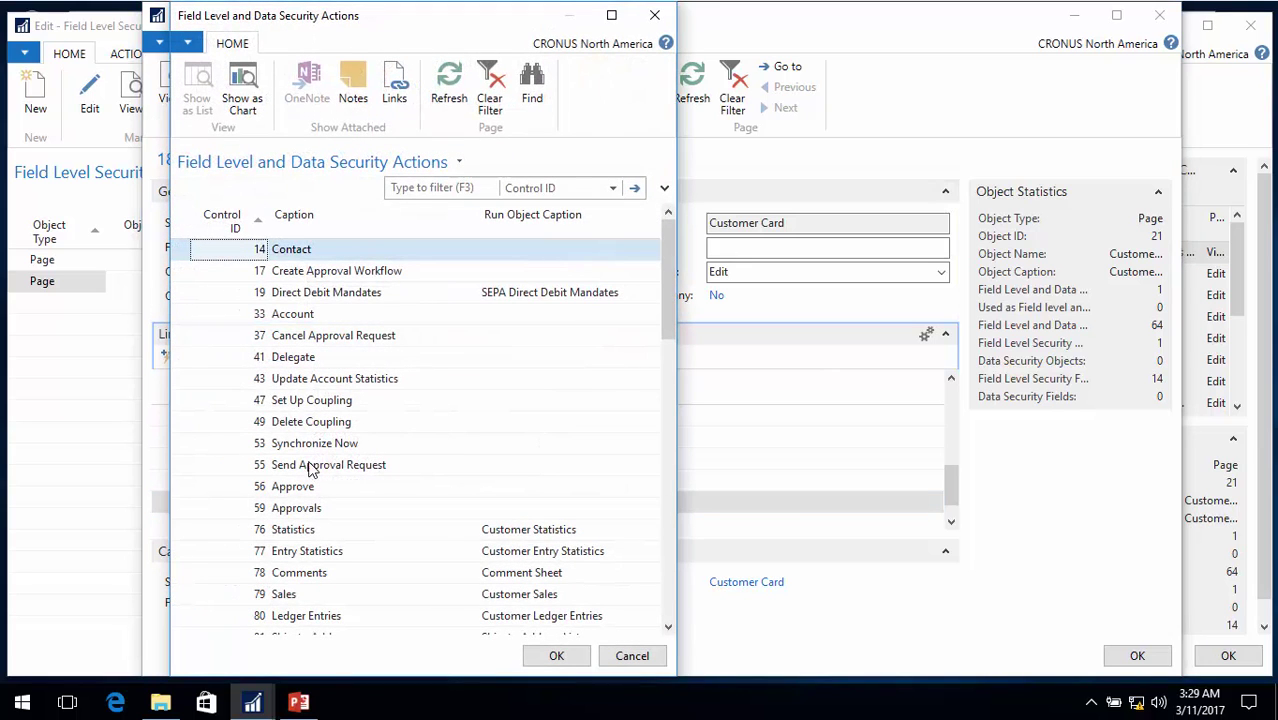
{"action": "left_click", "coordinate": [326, 537]}
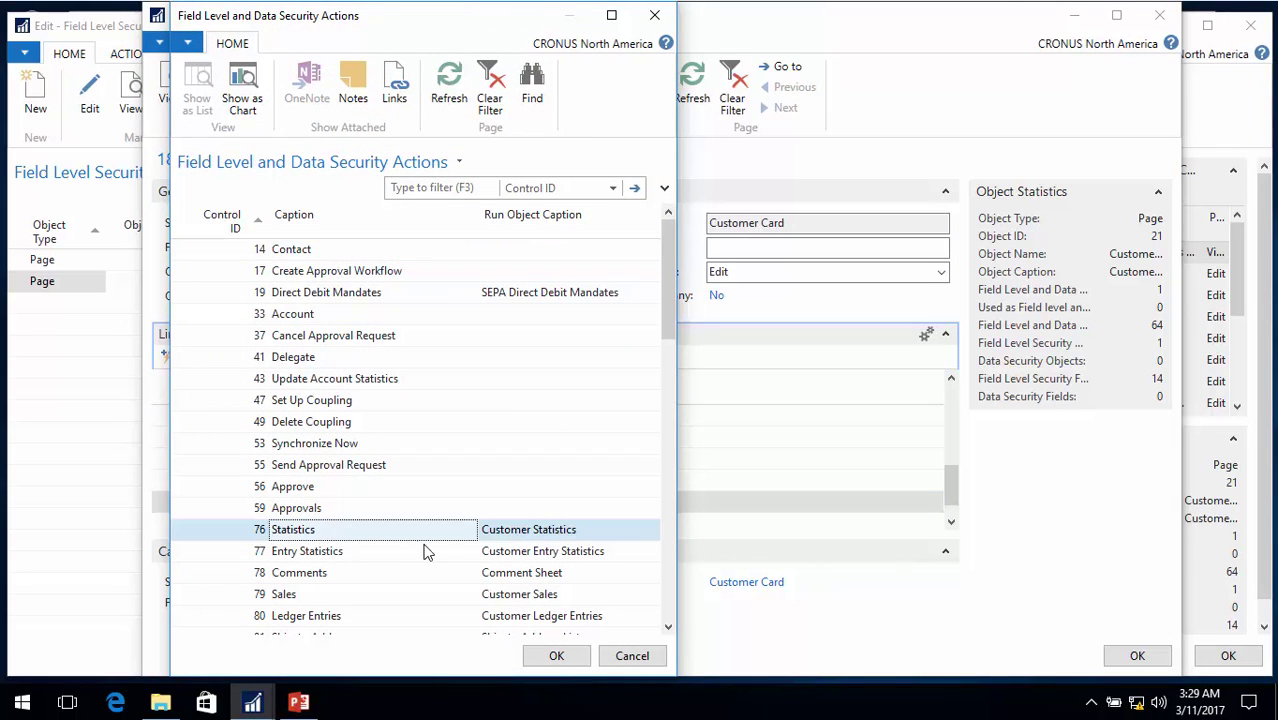
{"action": "scroll", "coordinate": [435, 548], "scroll_direction": "down", "scroll_amount": 3}
{"action": "left_click", "coordinate": [323, 447], "text": "ctrl"}
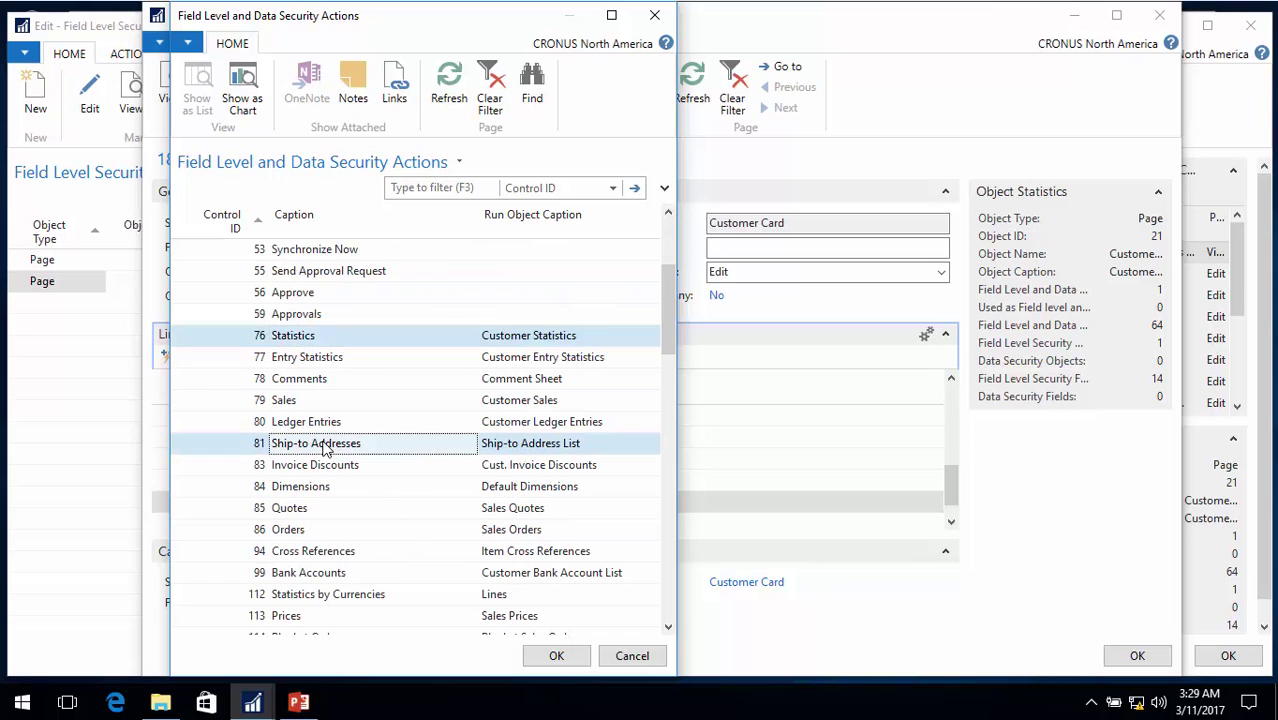
{"action": "left_click", "coordinate": [298, 405], "text": "ctrl"}
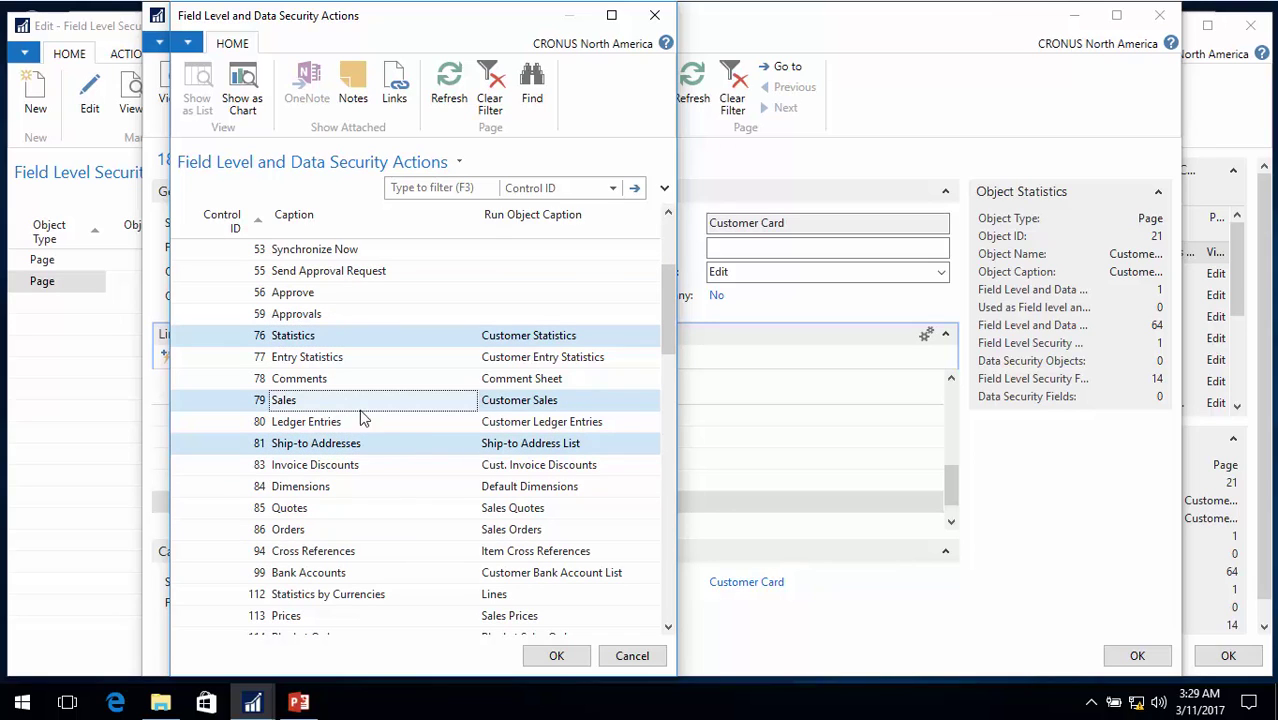
{"action": "left_click", "coordinate": [561, 657]}
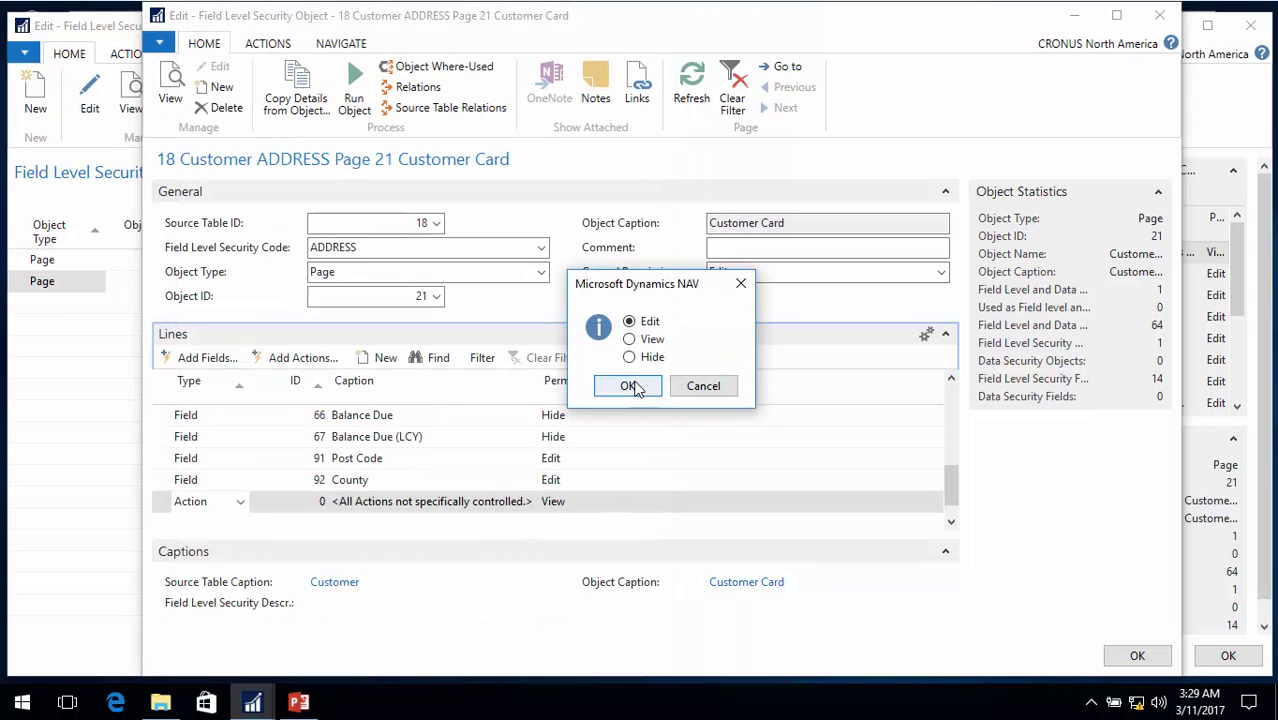
{"action": "left_click", "coordinate": [637, 390]}
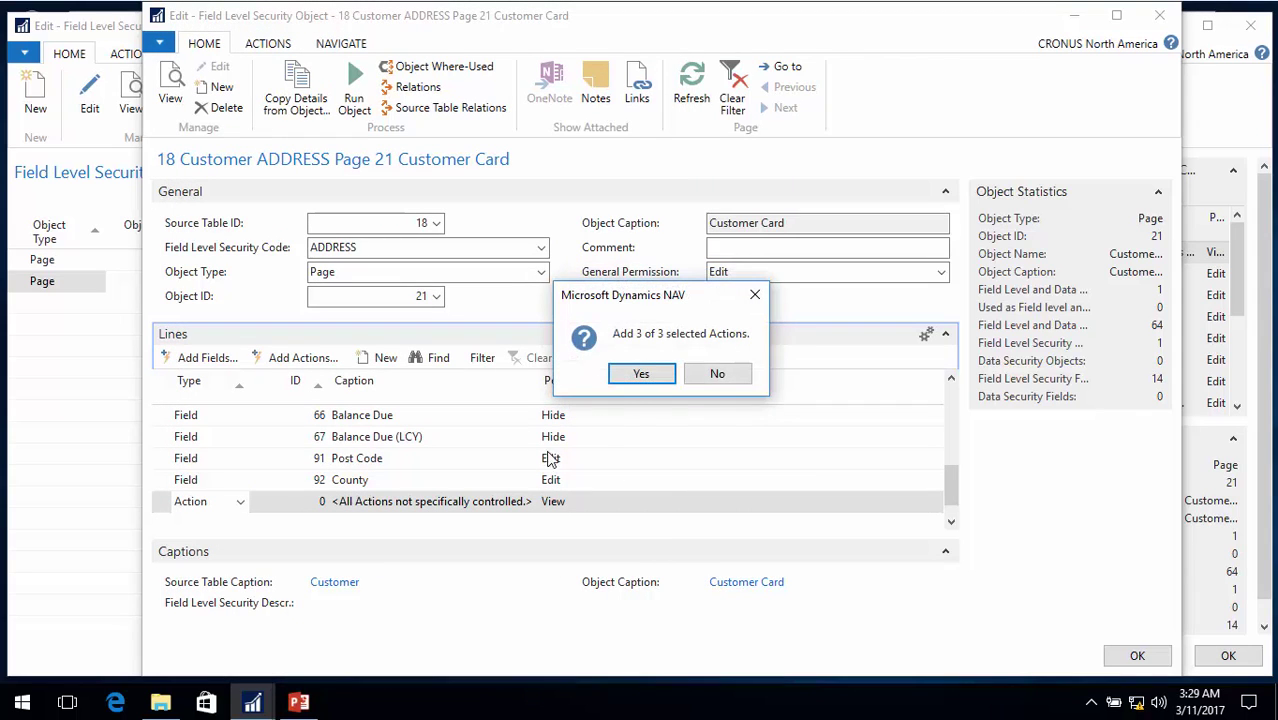
{"action": "left_click", "coordinate": [645, 378]}
{"action": "scroll", "coordinate": [447, 521], "scroll_direction": "down", "scroll_amount": 1}
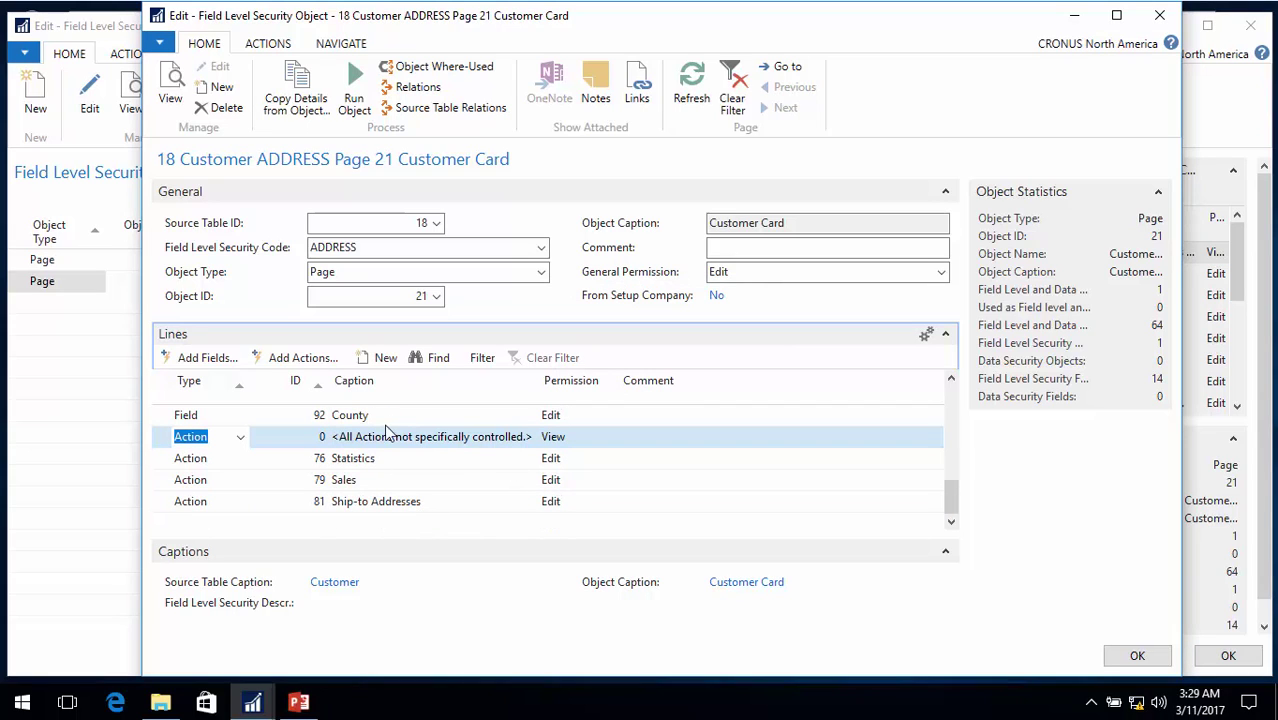
{"action": "scroll", "coordinate": [405, 436], "scroll_direction": "up", "scroll_amount": 1}
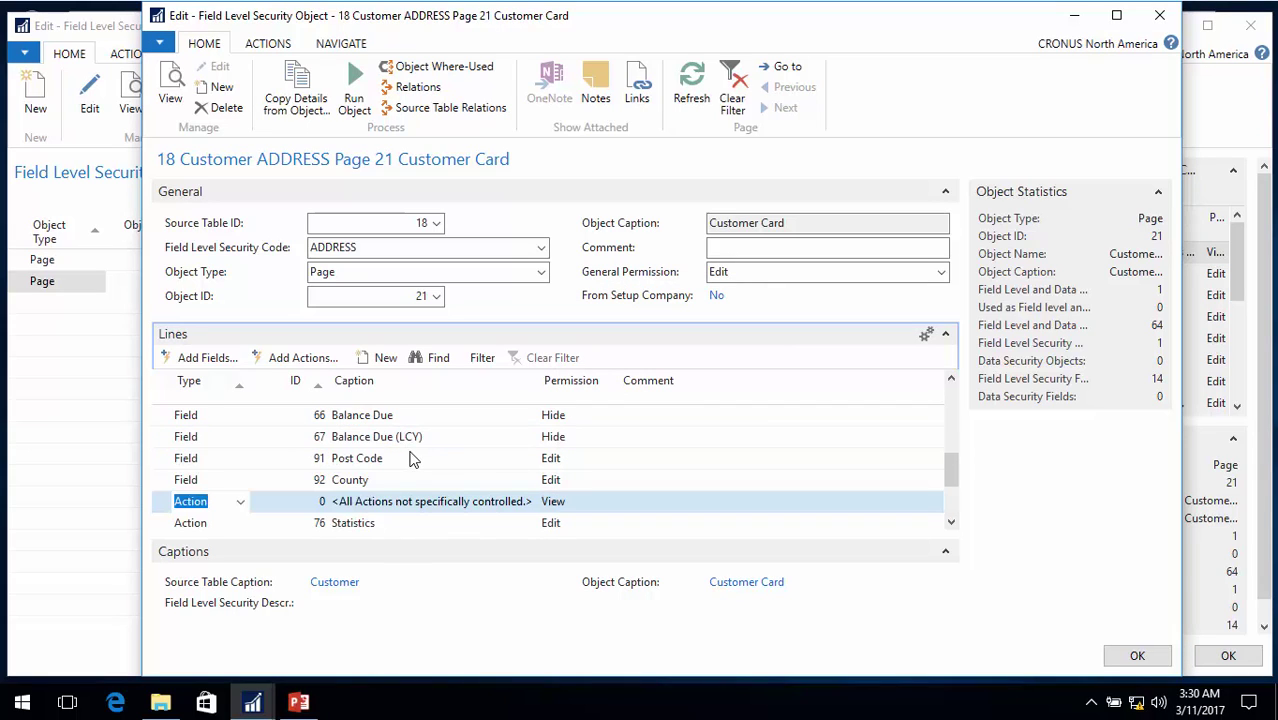
{"action": "scroll", "coordinate": [408, 455], "scroll_direction": "down", "scroll_amount": 2}
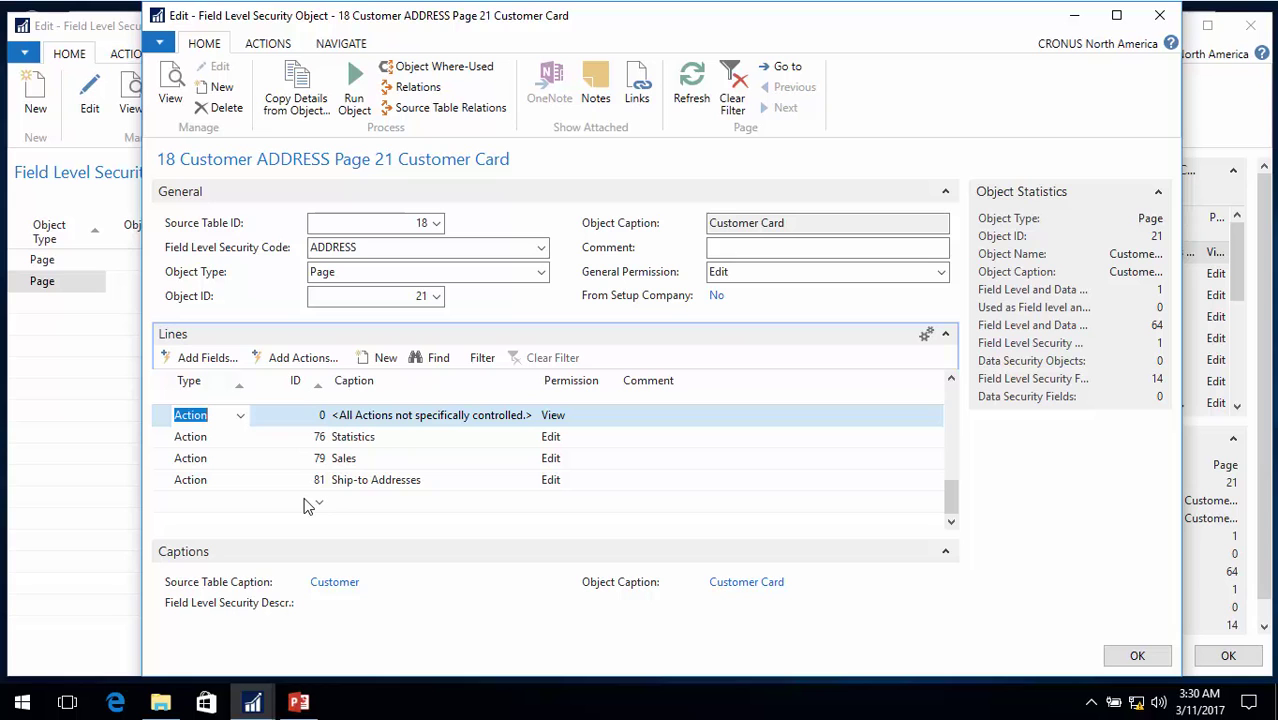
{"action": "key", "text": "Escape"}
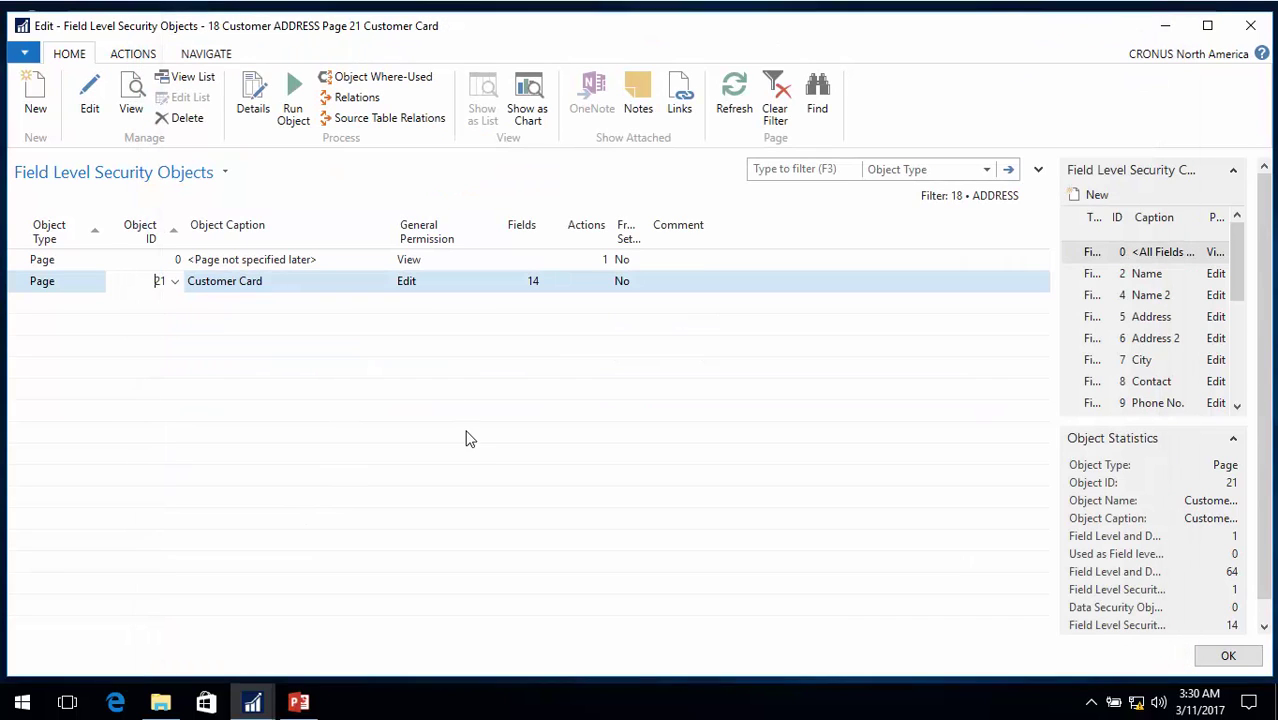
{"action": "key", "text": "Escape"}
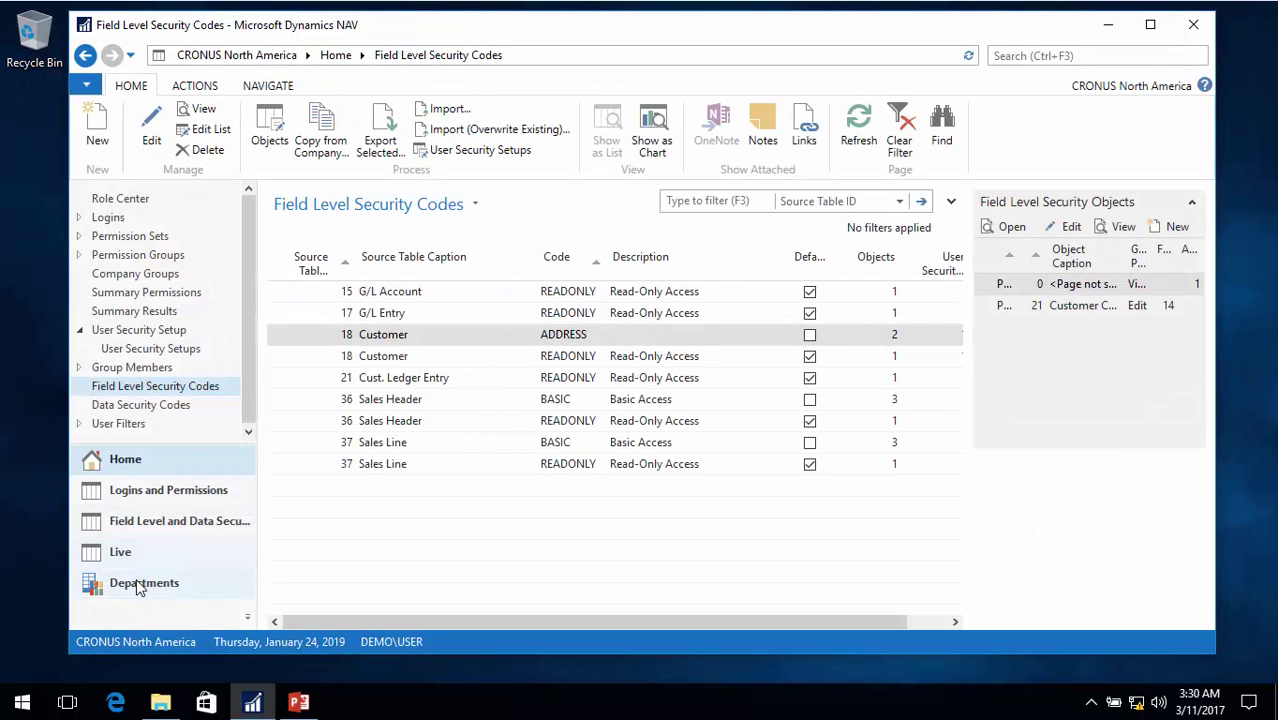
Step: Test the permitted Ship-to Addresses action on The Cannon Group PLC's customer card, and close the address list
{"action": "left_click", "coordinate": [170, 583]}
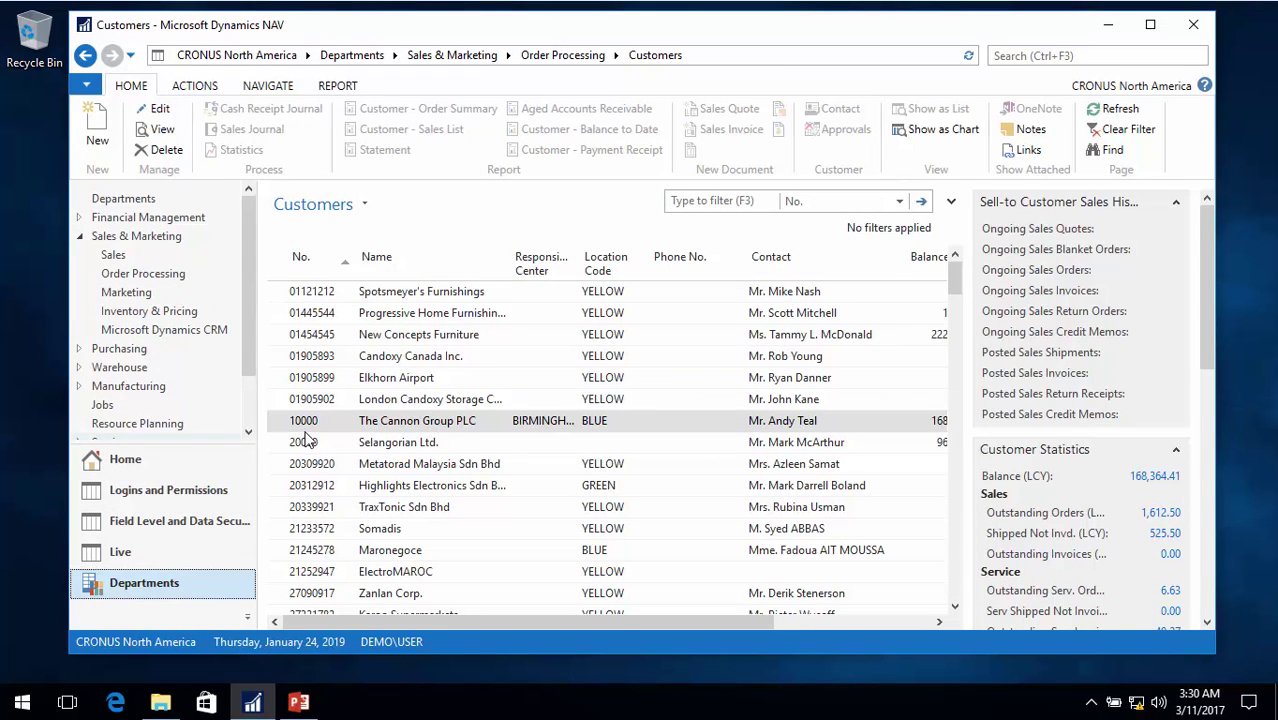
{"action": "left_click", "coordinate": [309, 428]}
{"action": "double_click", "coordinate": [309, 428]}
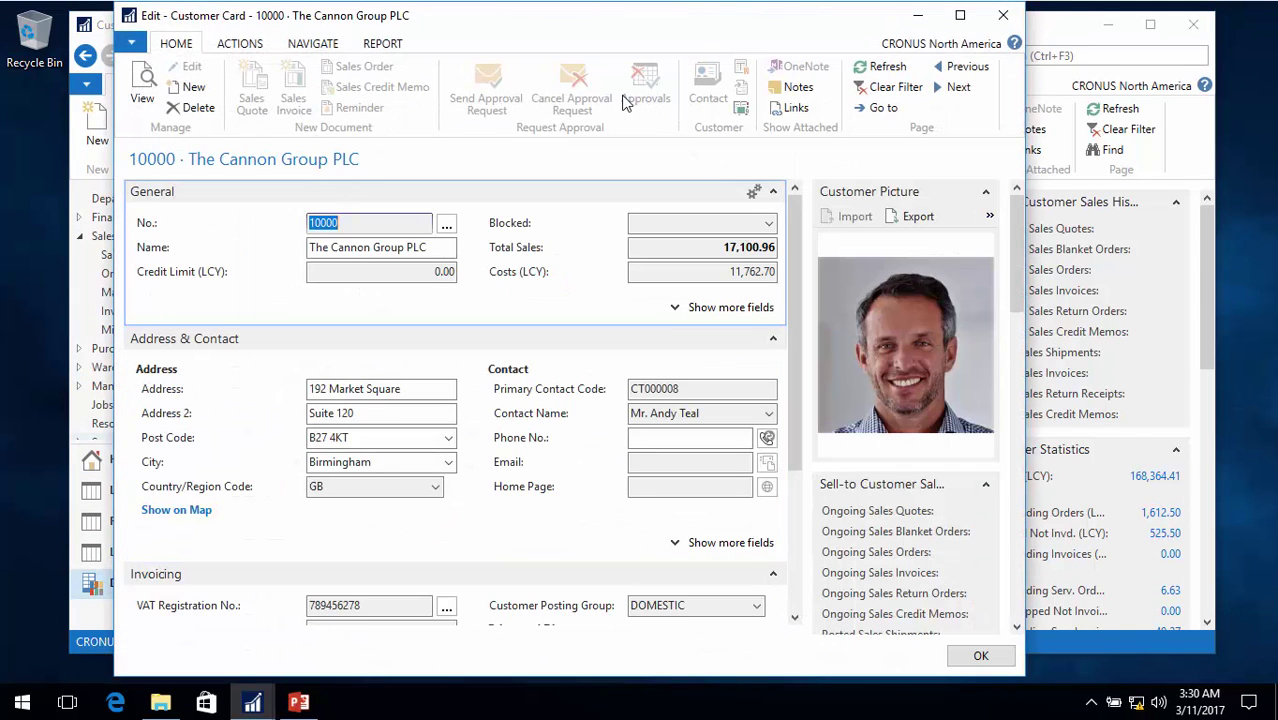
{"action": "left_click", "coordinate": [742, 111]}
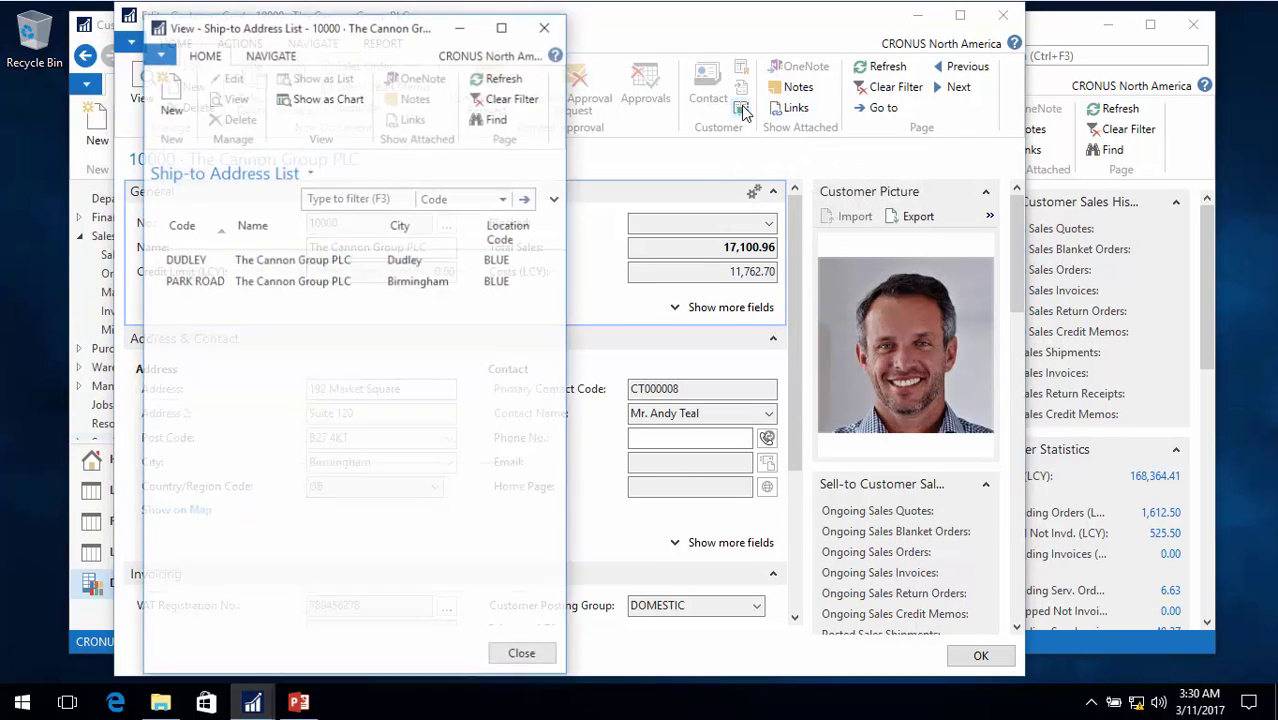
{"action": "key", "text": "Escape"}
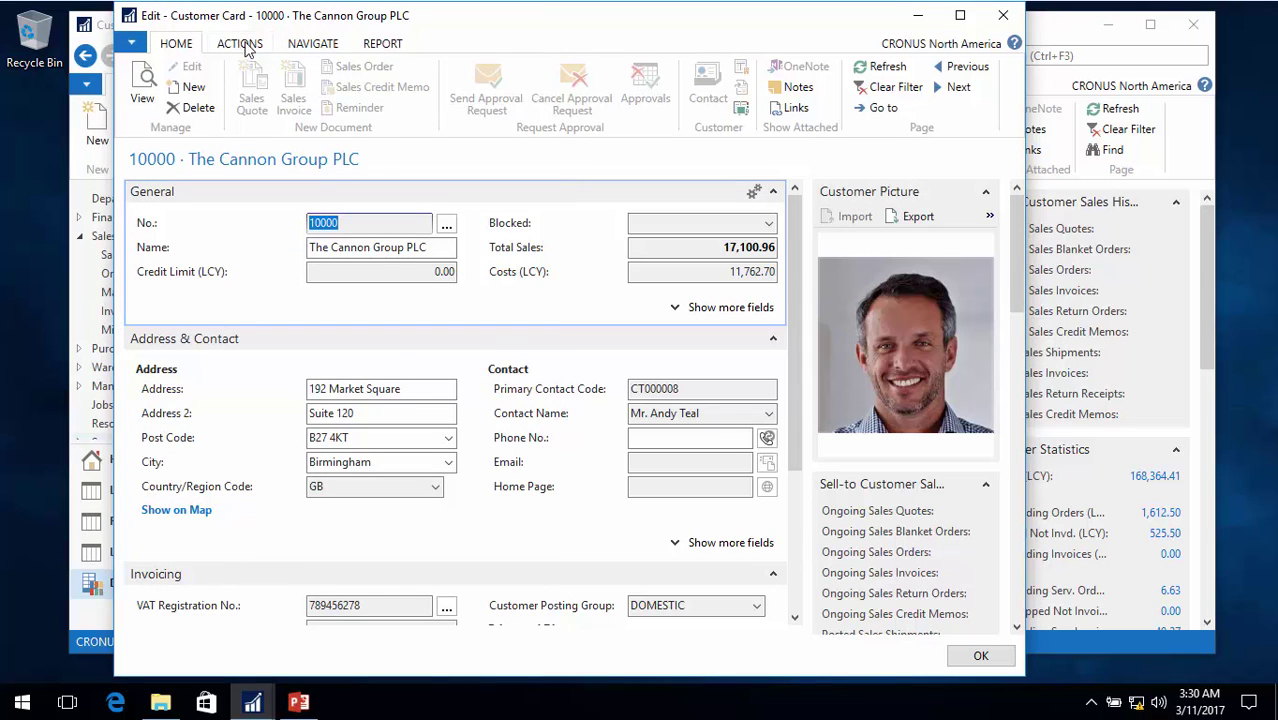
Step: Review the Balance (LCY) field in The Cannon Group PLC's customer statistics, and close the statistics and customer card
{"action": "left_click", "coordinate": [328, 44]}
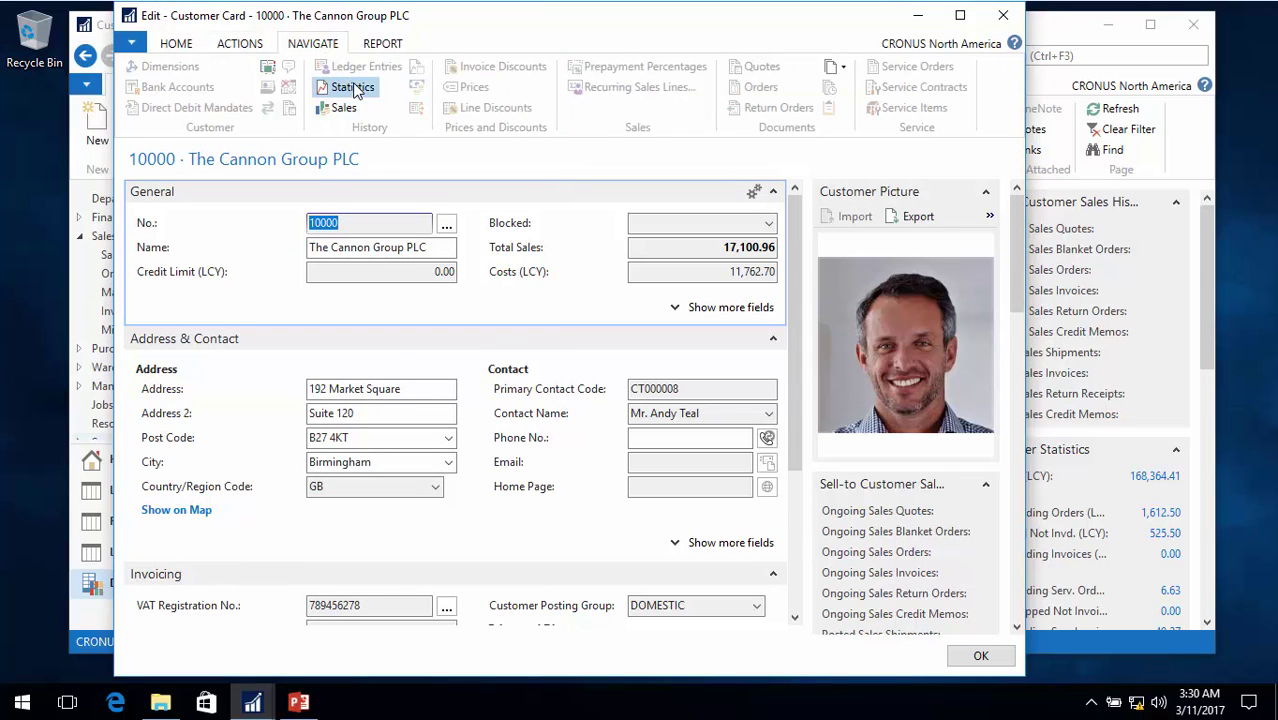
{"action": "left_click", "coordinate": [355, 92]}
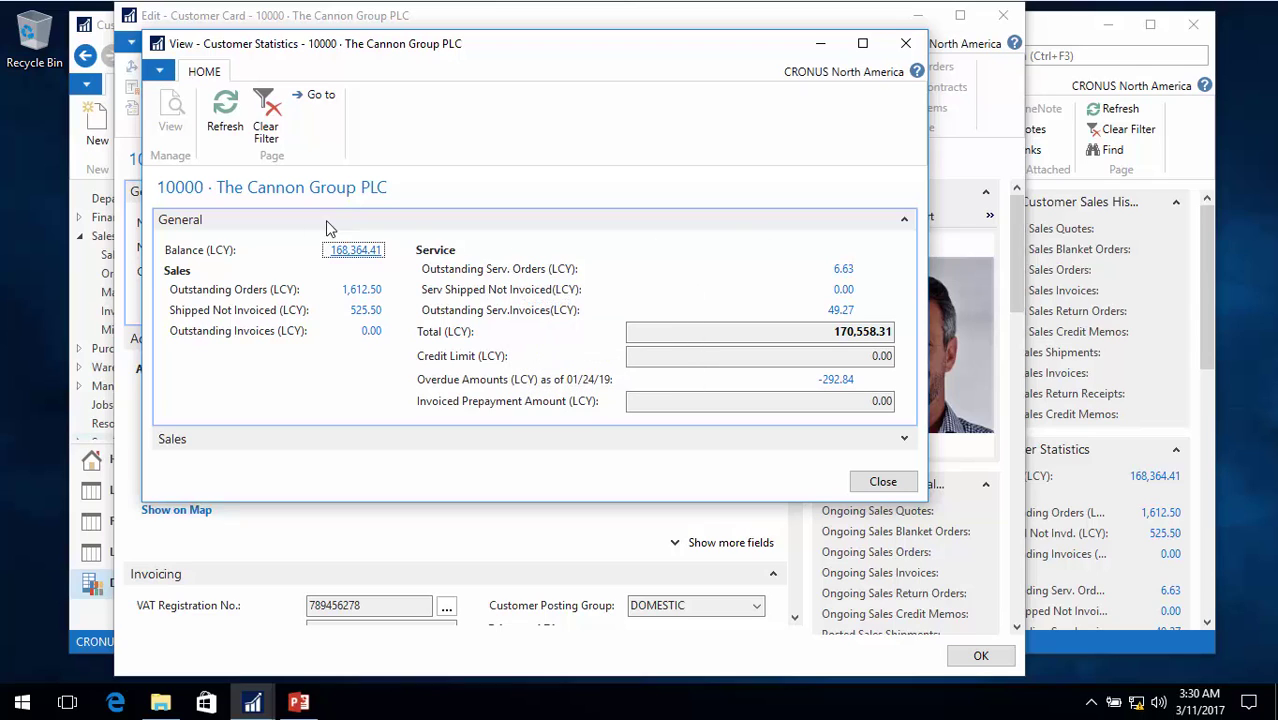
{"action": "mouse_move", "coordinate": [253, 340]}
{"action": "mouse_move", "coordinate": [238, 258]}
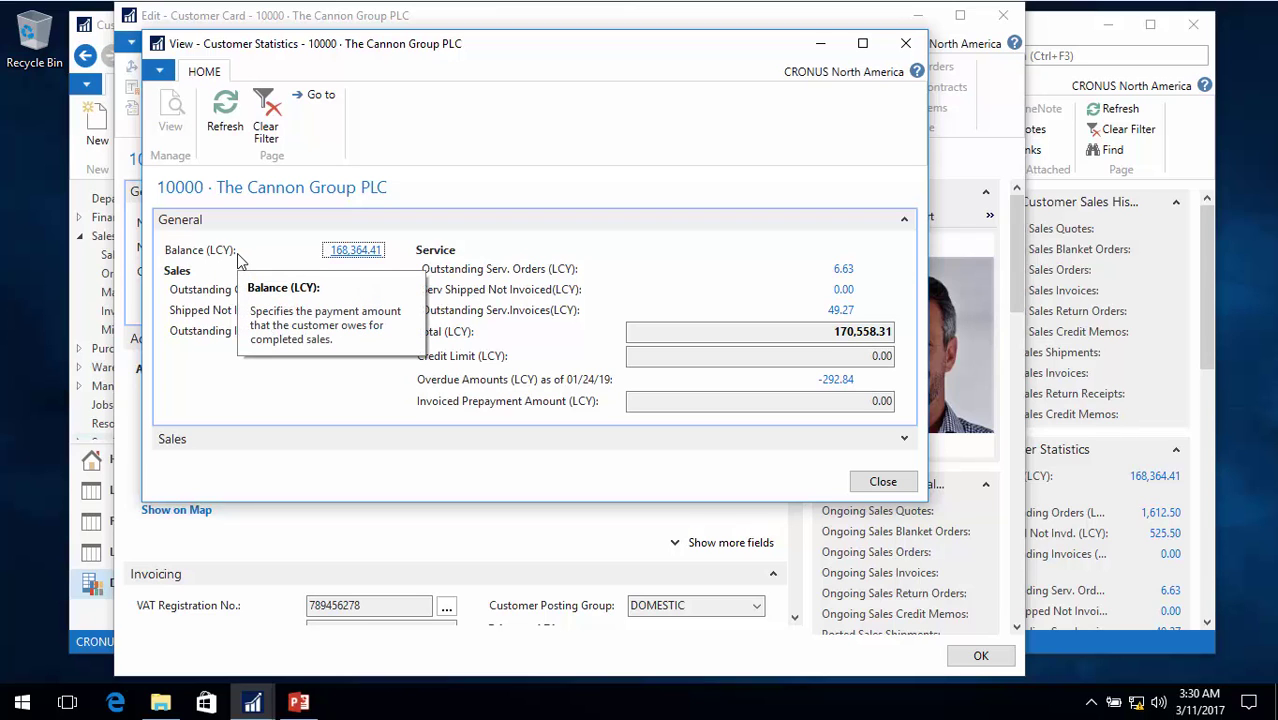
{"action": "key", "text": "Escape"}
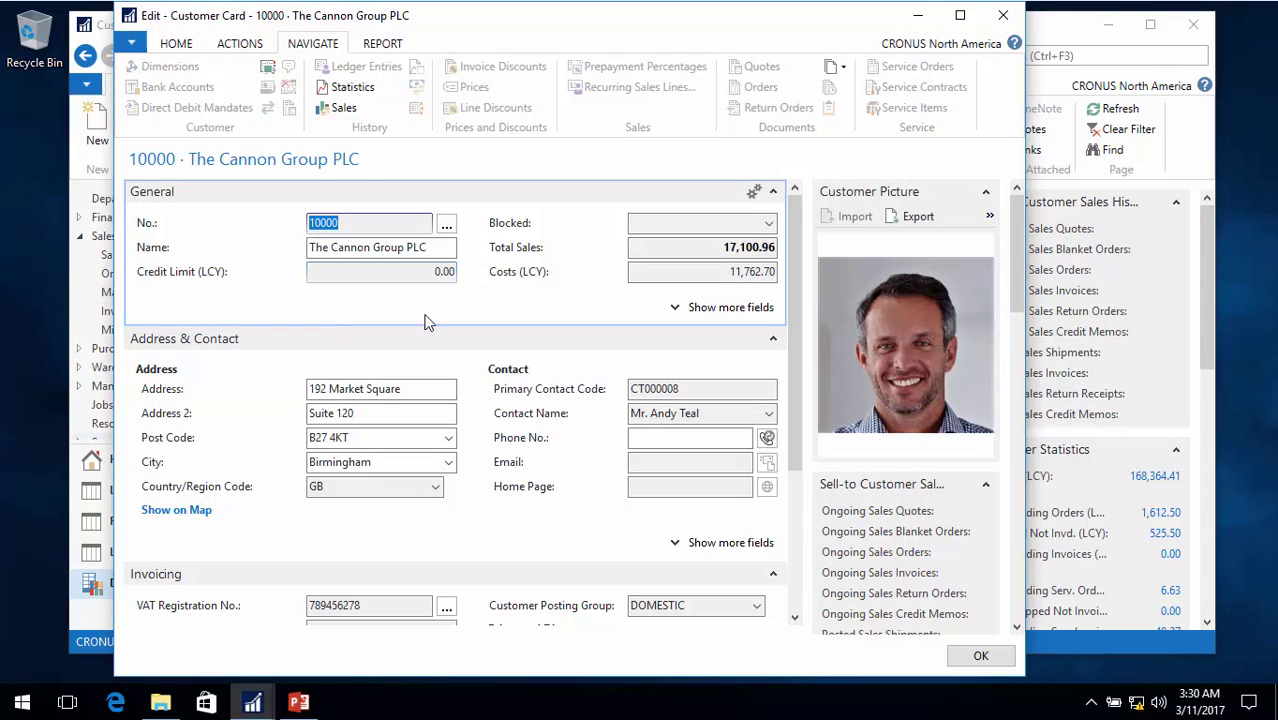
{"action": "key", "text": "Escape"}
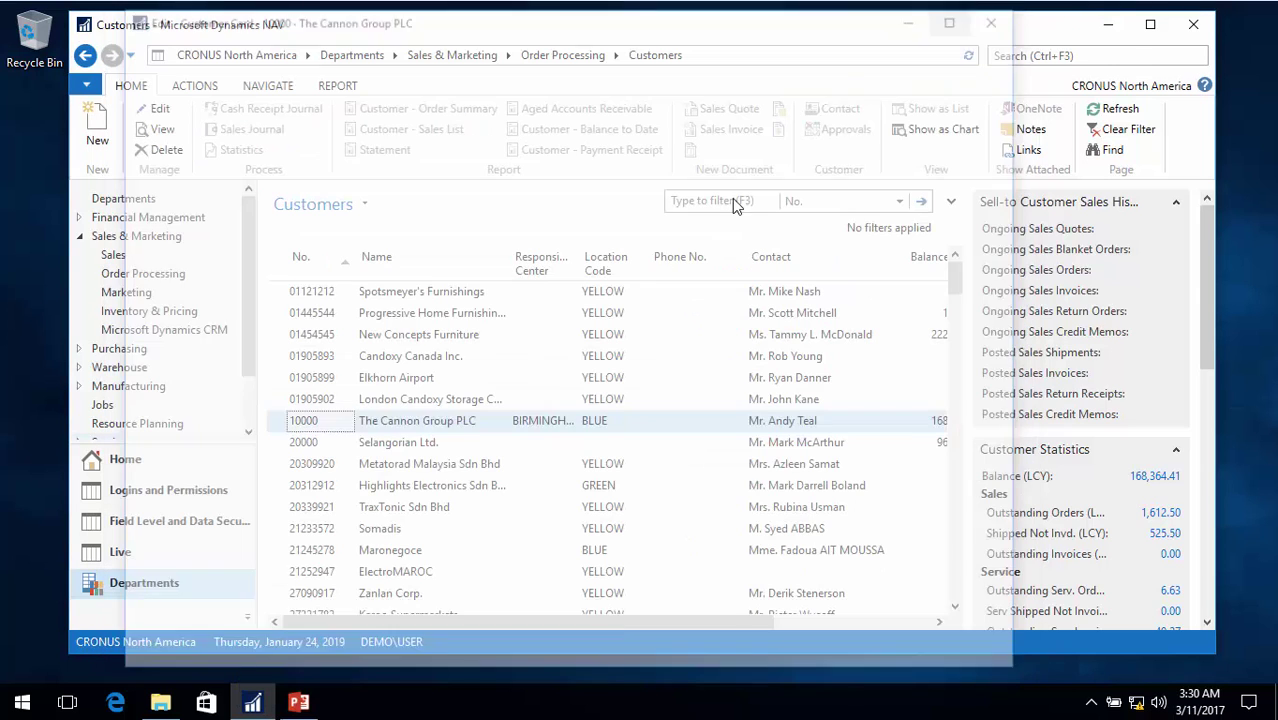
Step: Open the details of the unspecified page object (ID 0) under the Customer ADDRESS field level security code
{"action": "left_click", "coordinate": [140, 460]}
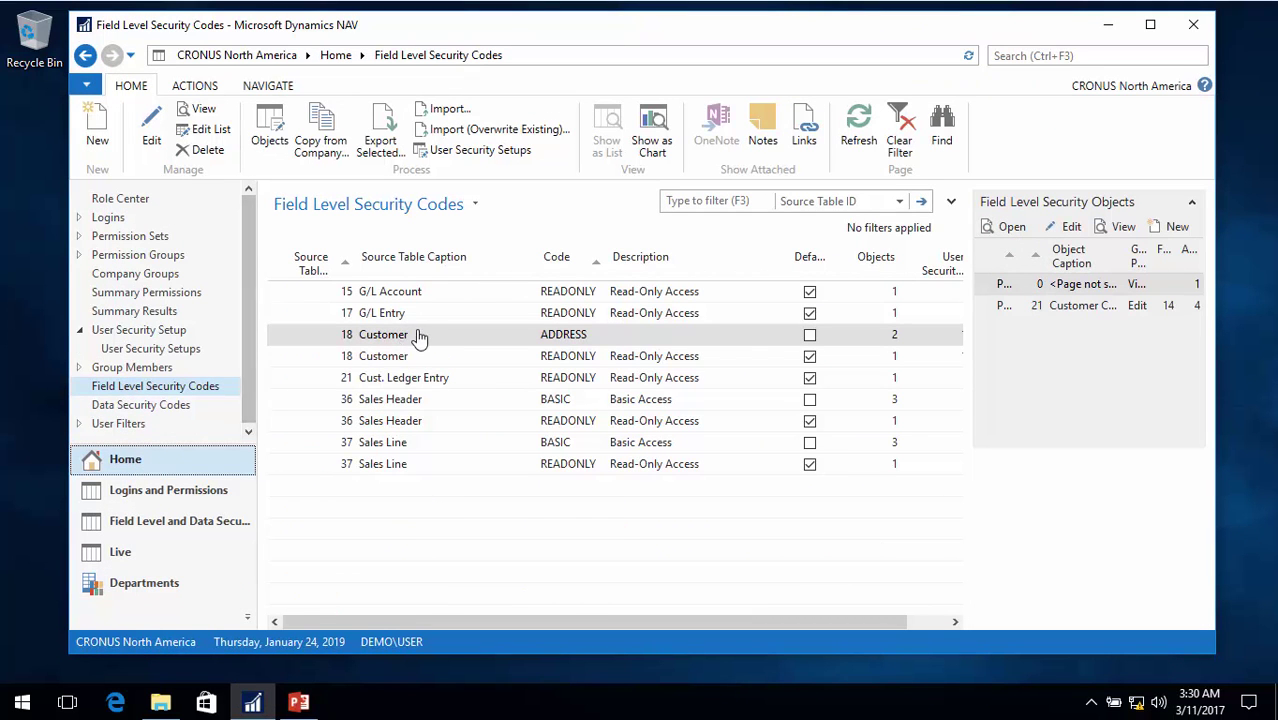
{"action": "left_click", "coordinate": [288, 147]}
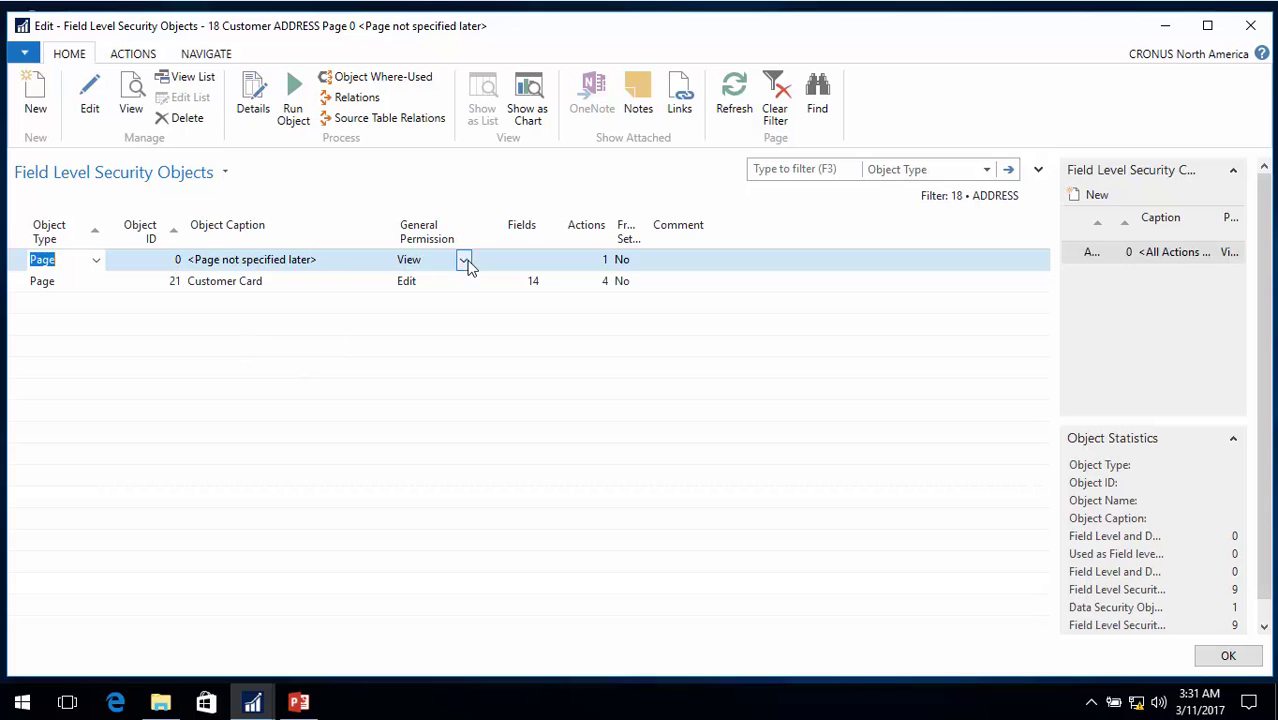
{"action": "left_click", "coordinate": [253, 100]}
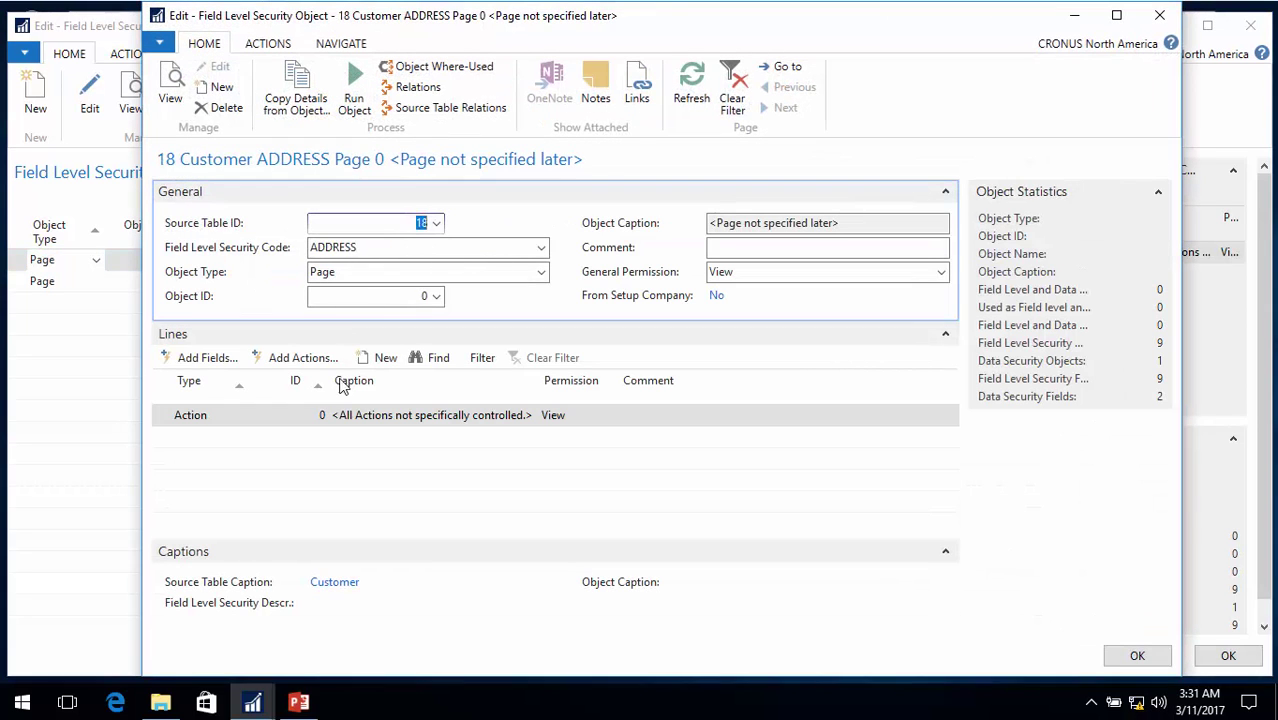
Step: Add the fields Balance, Balance (LCY), Balance Due and Balance Due (LCY) in bulk with Hide permission, and close the object and objects list
{"action": "left_click", "coordinate": [228, 362]}
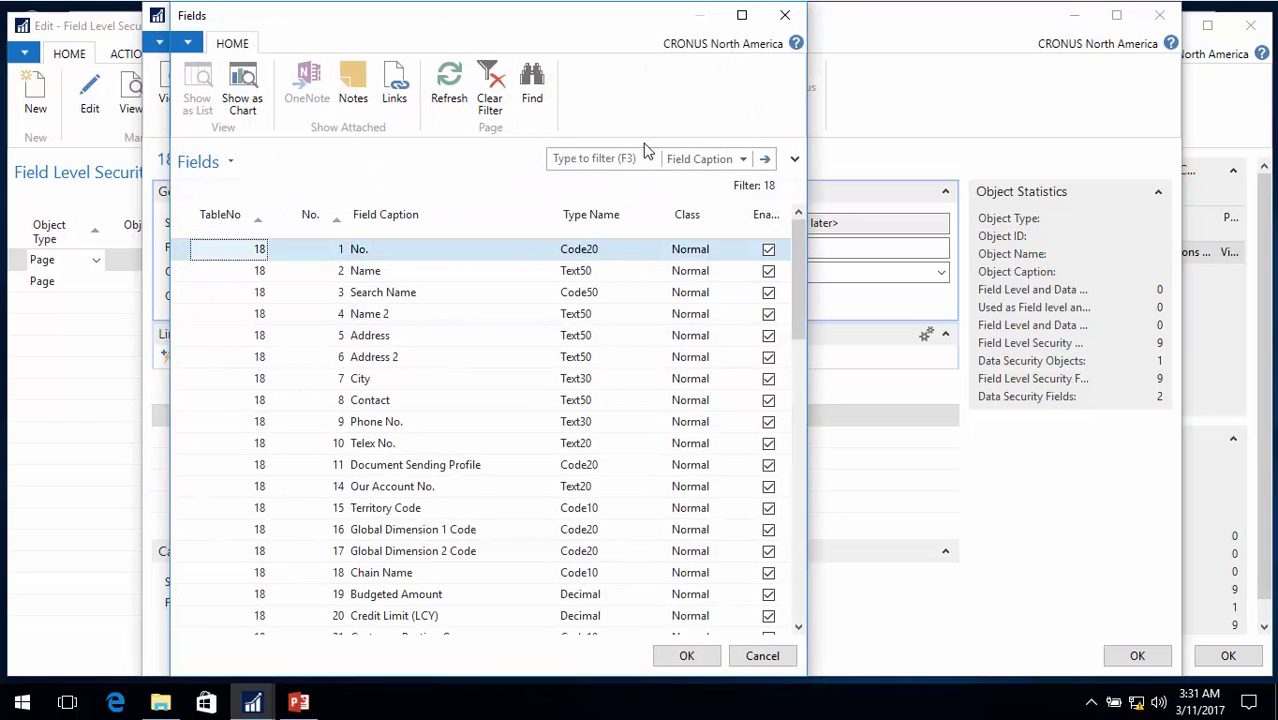
{"action": "left_click", "coordinate": [628, 160]}
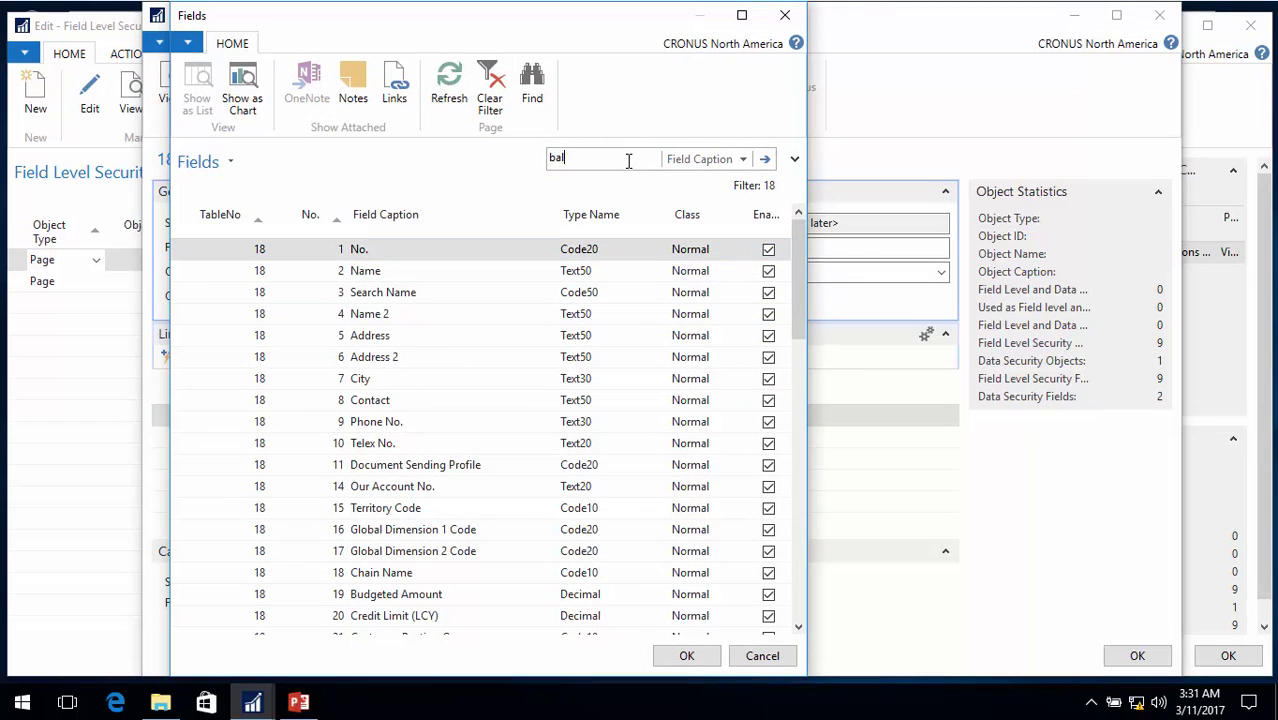
{"action": "key", "text": "Return"}
{"action": "left_click", "coordinate": [374, 342]}
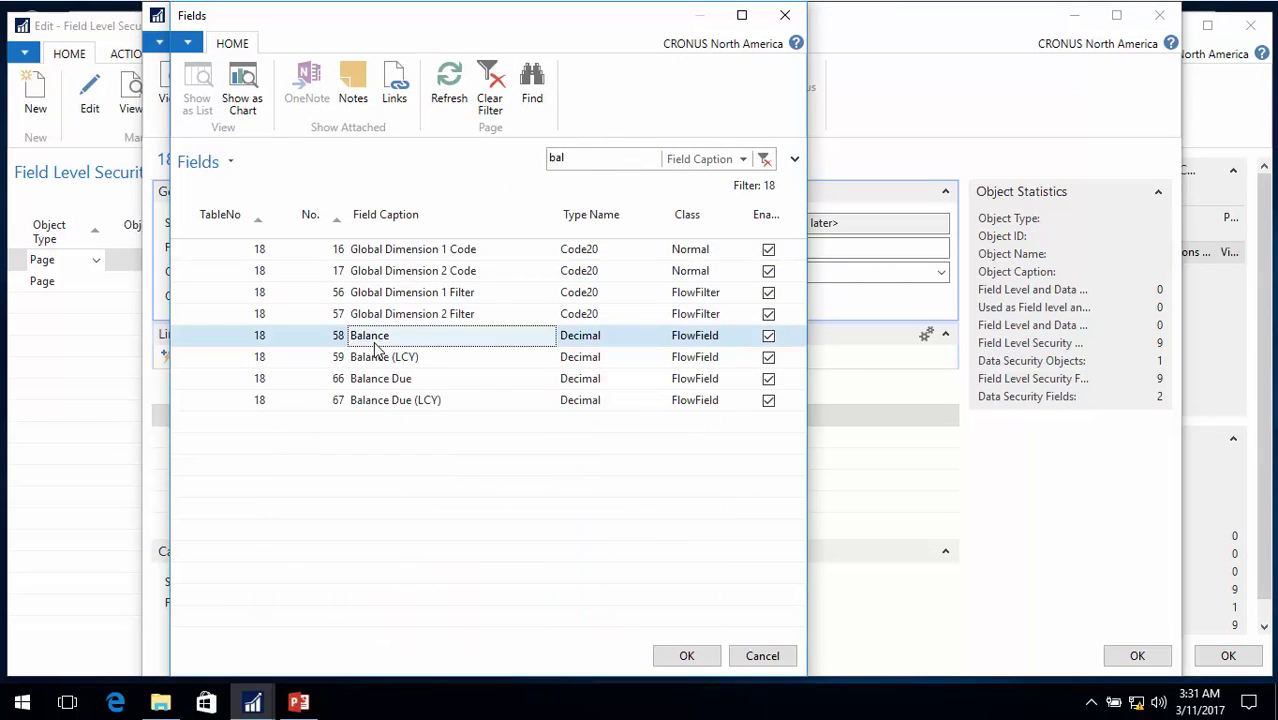
{"action": "key", "text": "shift+Down"}
{"action": "key", "text": "shift+Down"}
{"action": "key", "text": "shift+Down"}
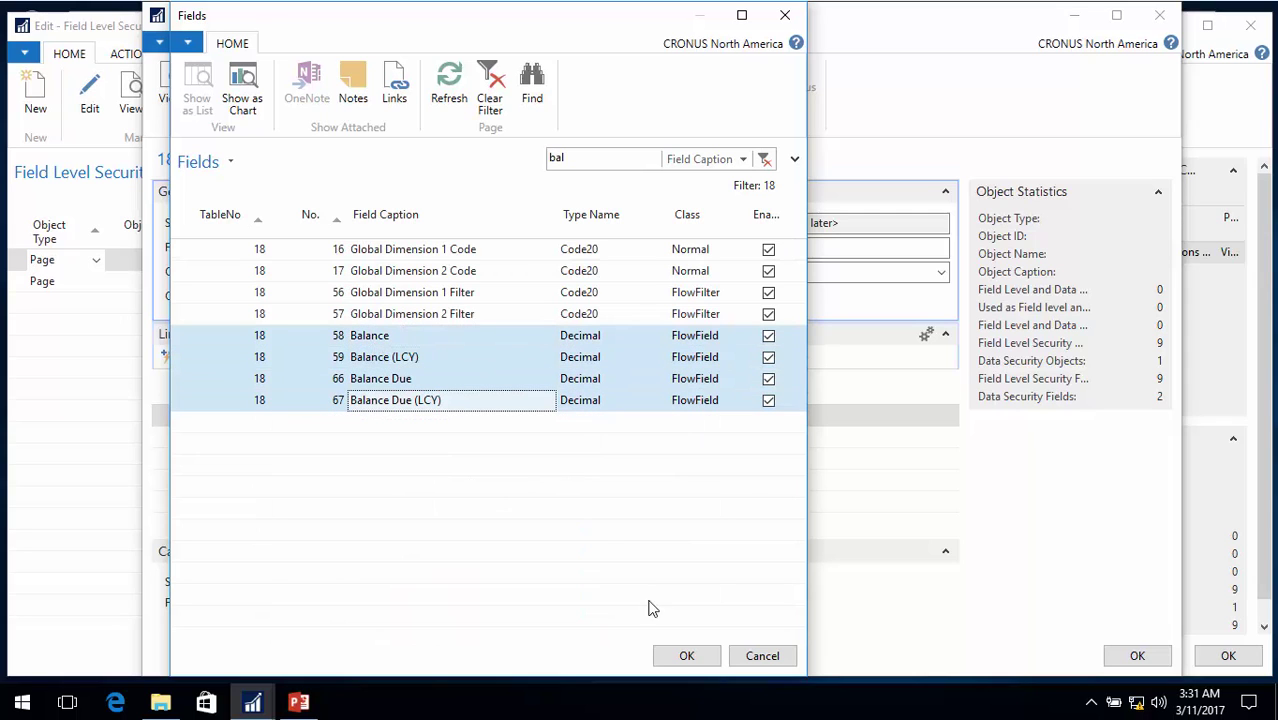
{"action": "left_click", "coordinate": [686, 655]}
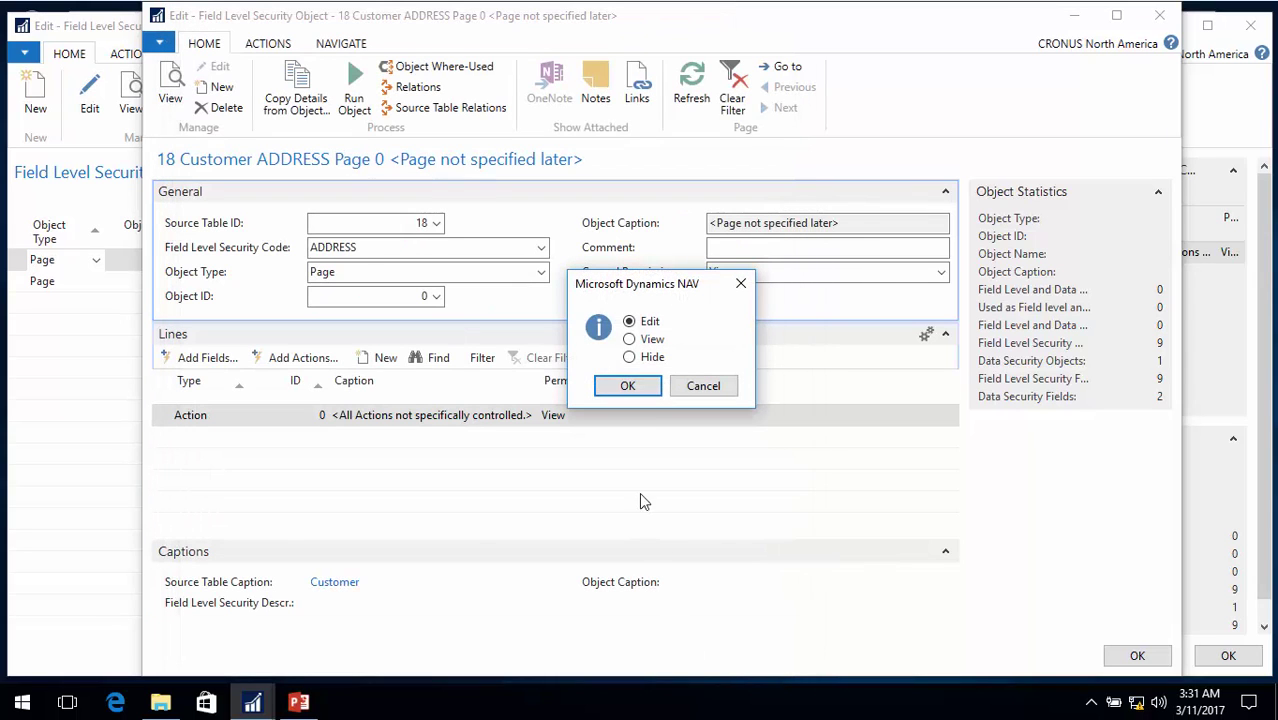
{"action": "left_click", "coordinate": [629, 357]}
{"action": "left_click", "coordinate": [631, 386]}
{"action": "left_click", "coordinate": [636, 378]}
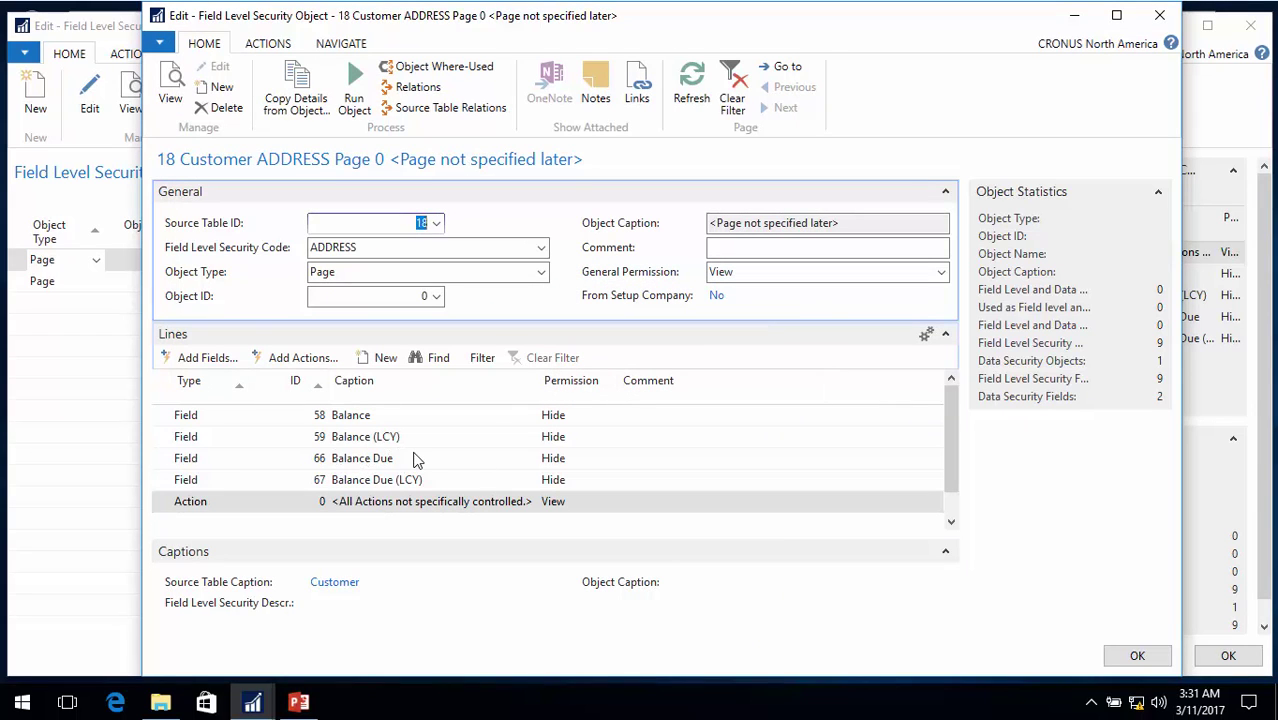
{"action": "key", "text": "Escape"}
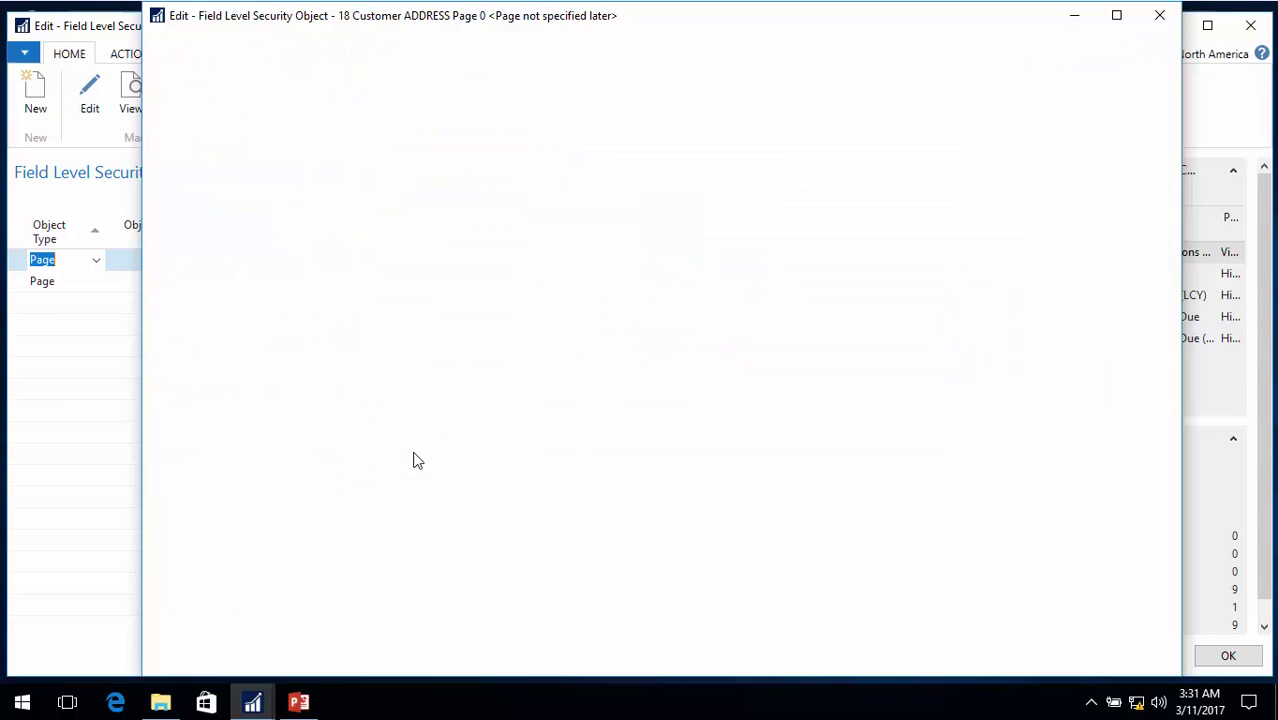
{"action": "key", "text": "Escape"}
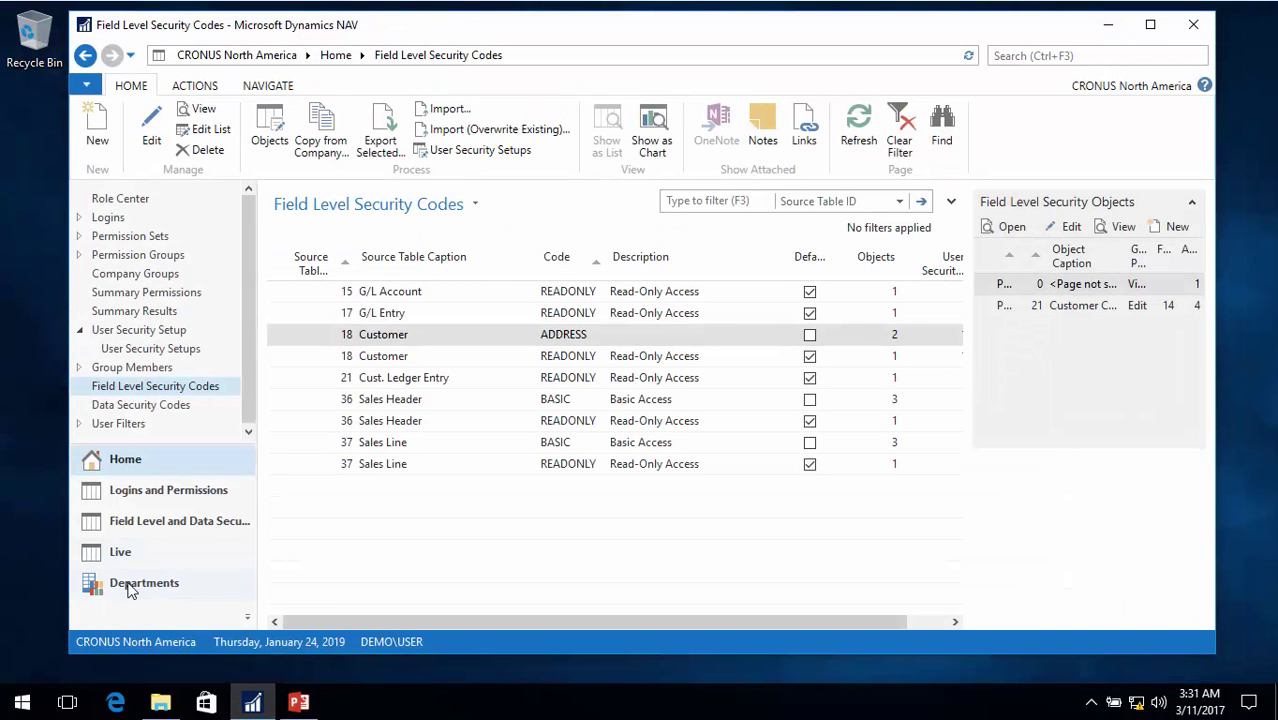
Step: Check The Cannon Group PLC's customer statistics for the effect of the hidden balance fields, and return to the customer list
{"action": "left_click", "coordinate": [130, 588]}
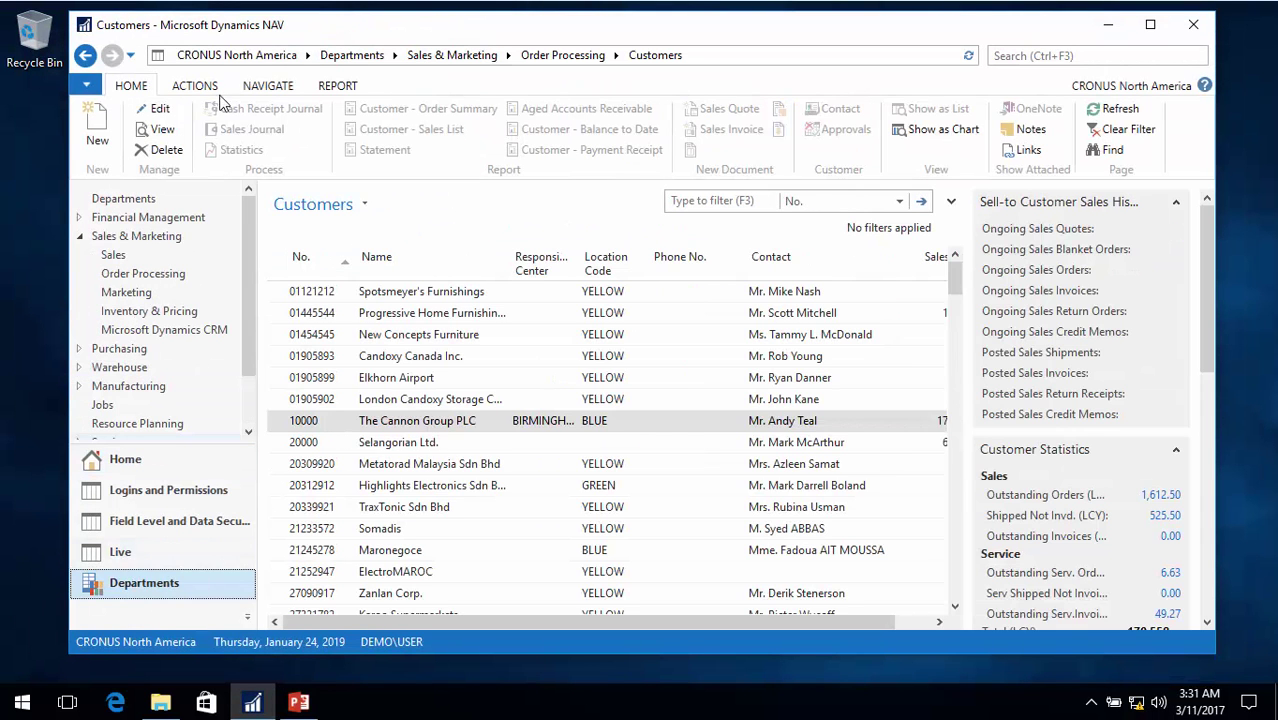
{"action": "double_click", "coordinate": [318, 421]}
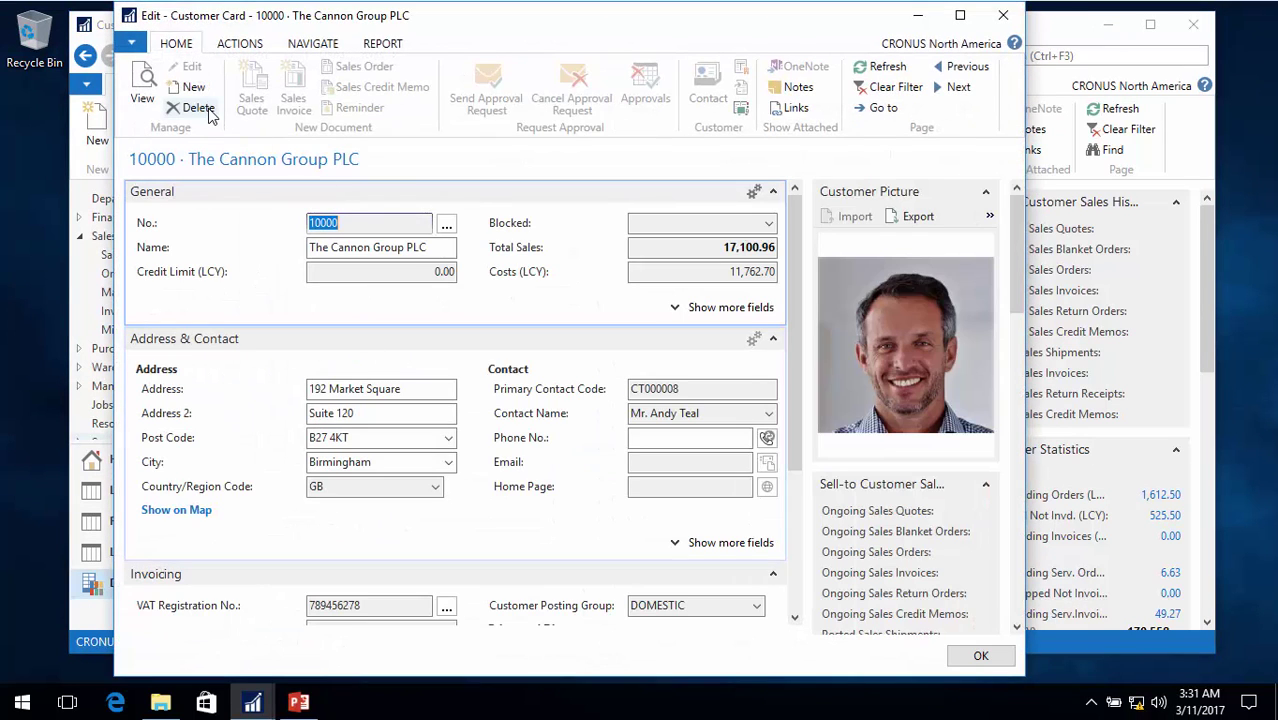
{"action": "left_click", "coordinate": [312, 44]}
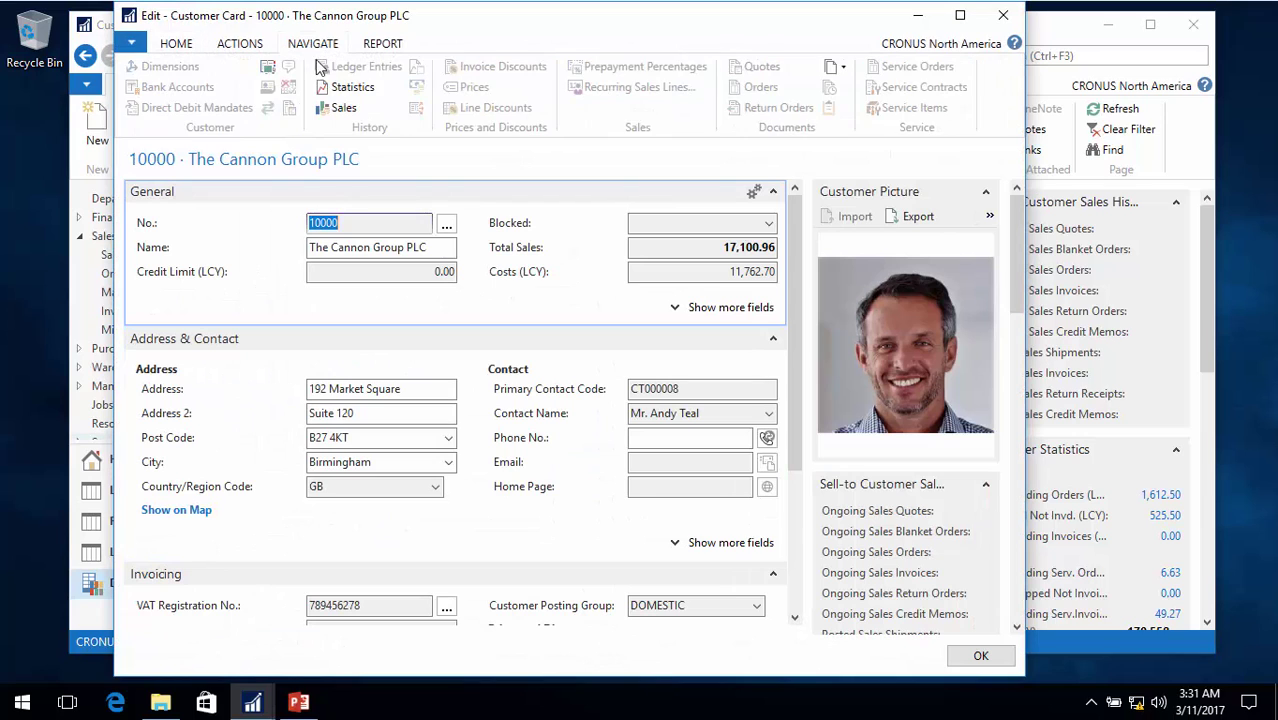
{"action": "left_click", "coordinate": [336, 90]}
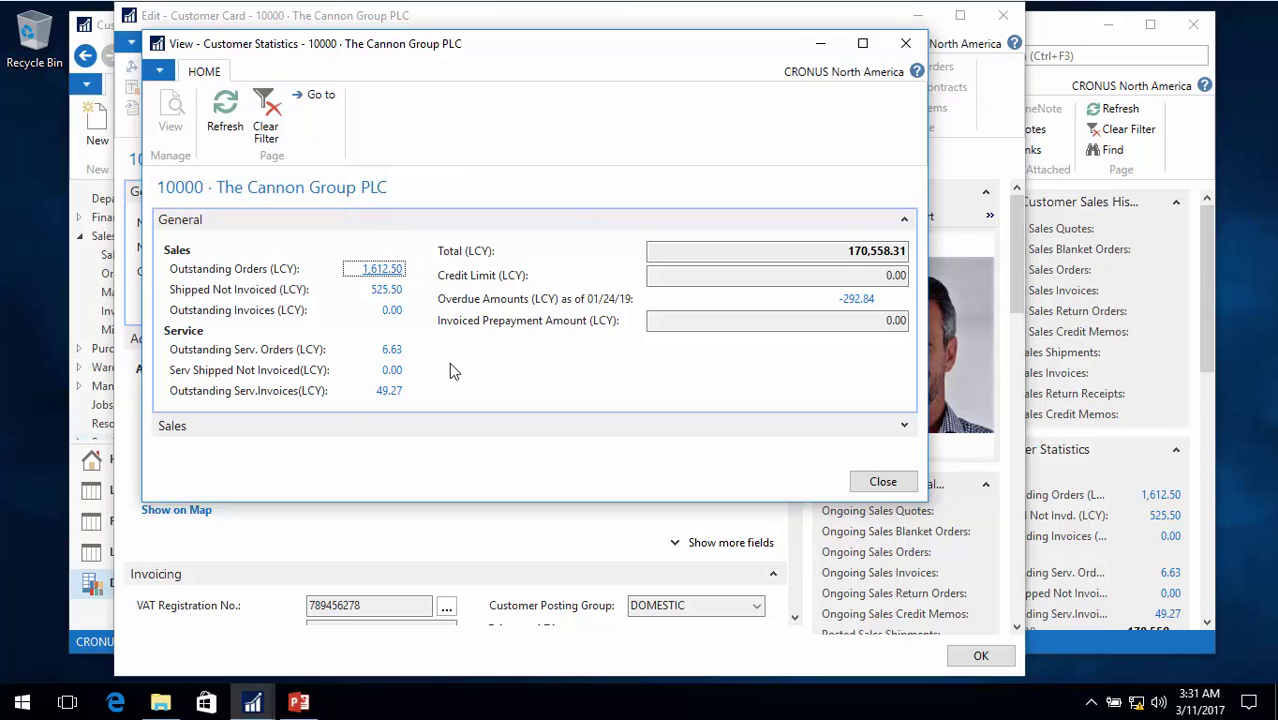
{"action": "key", "text": "Escape"}
{"action": "key", "text": "Escape"}
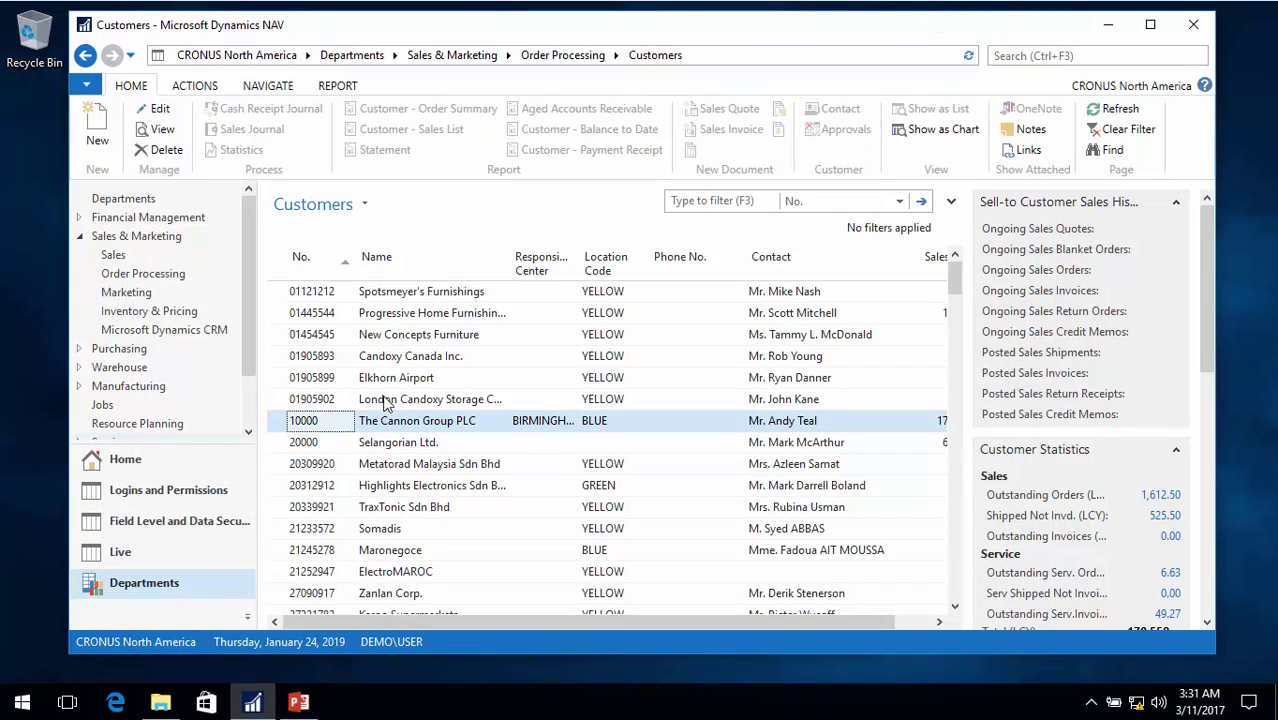
Step: Add page 151 Customer Statistics to the objects of the Customer ADDRESS field level security code
{"action": "left_click", "coordinate": [138, 465]}
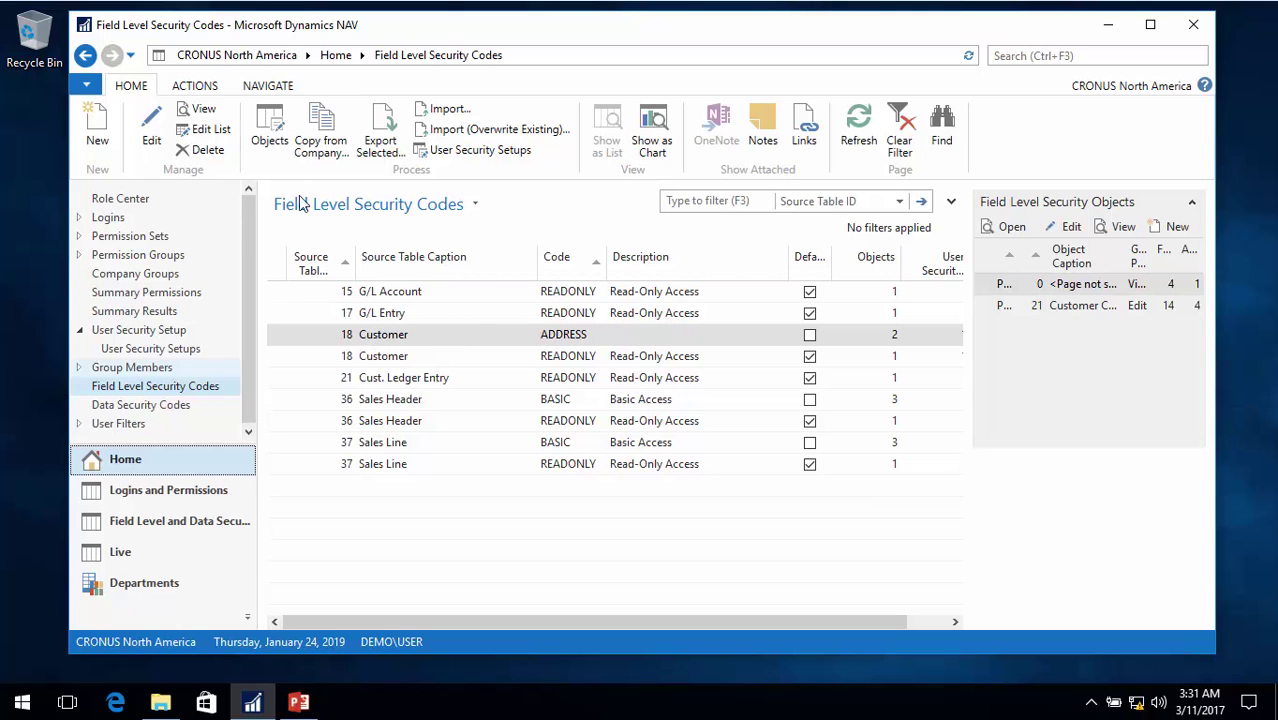
{"action": "left_click", "coordinate": [267, 132]}
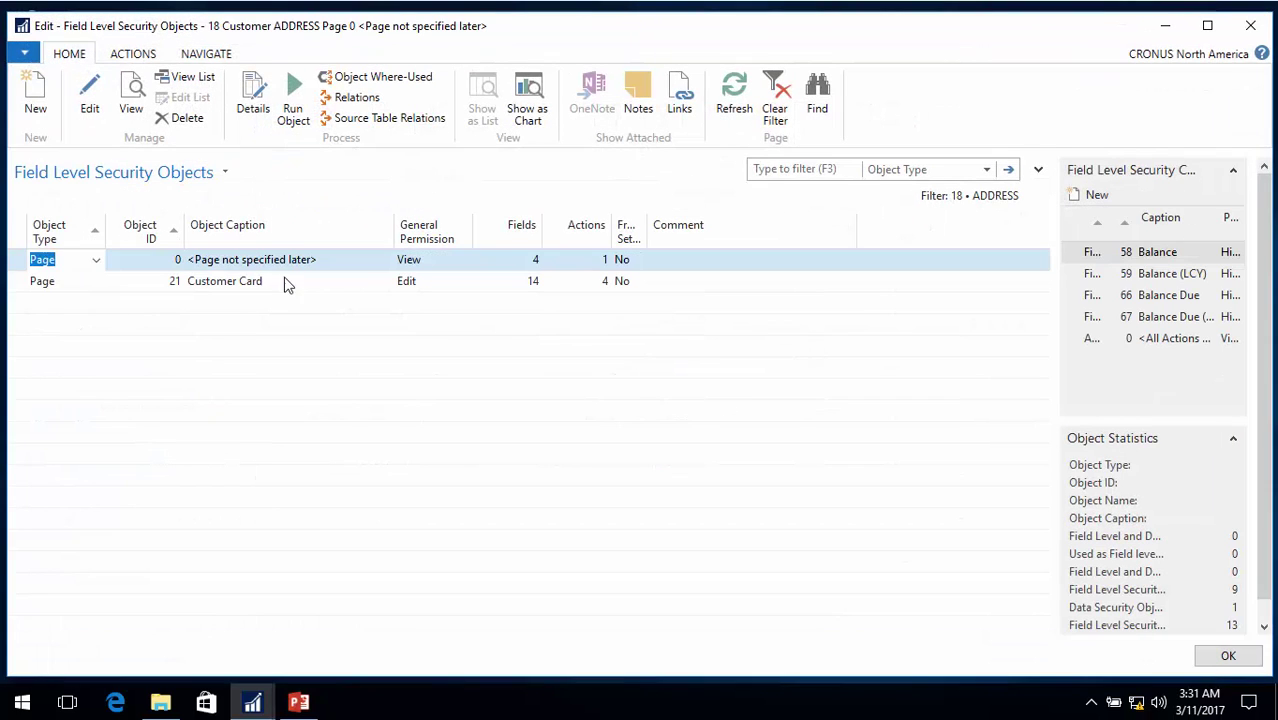
{"action": "left_click", "coordinate": [179, 303]}
{"action": "left_click", "coordinate": [175, 303]}
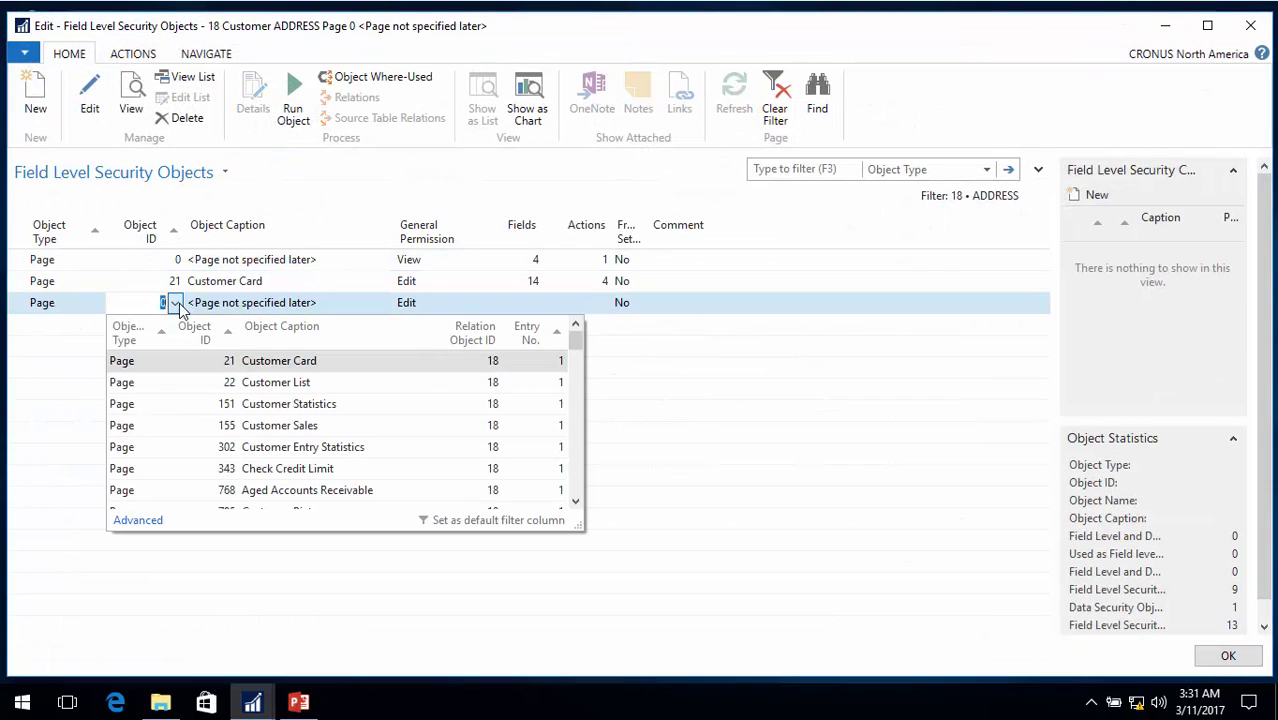
{"action": "left_click", "coordinate": [276, 404]}
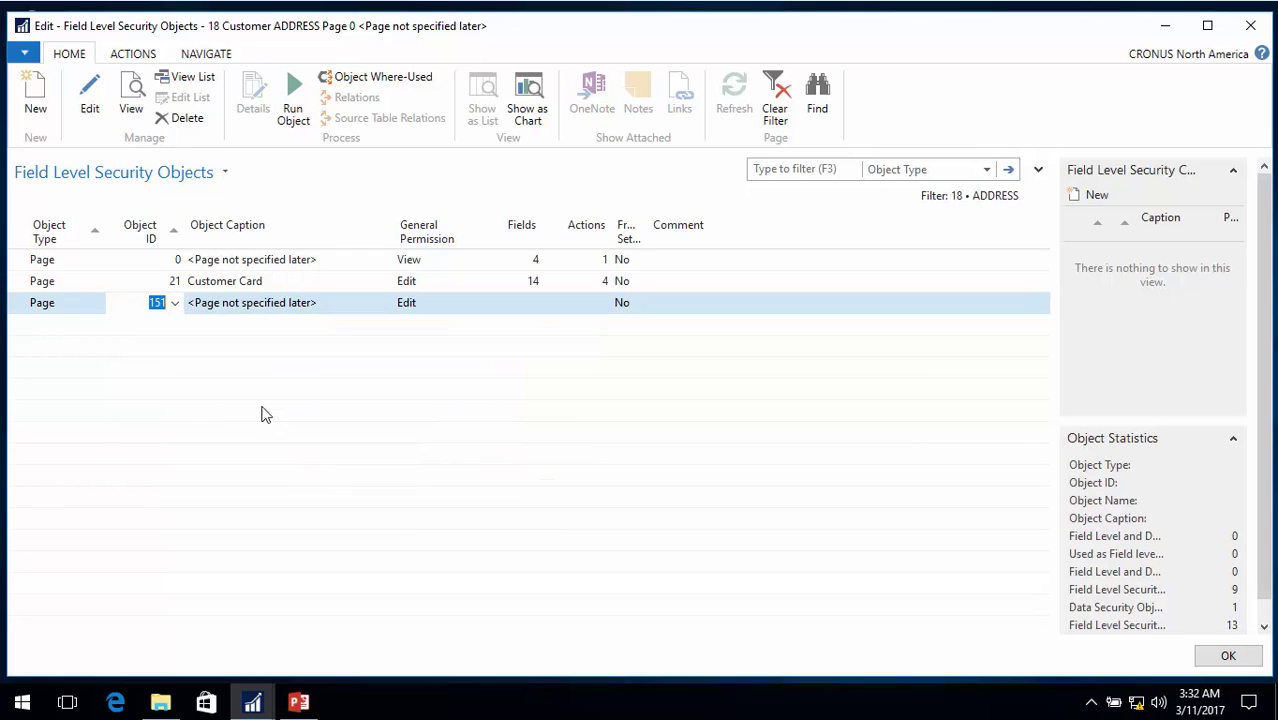
{"action": "key", "text": "Tab"}
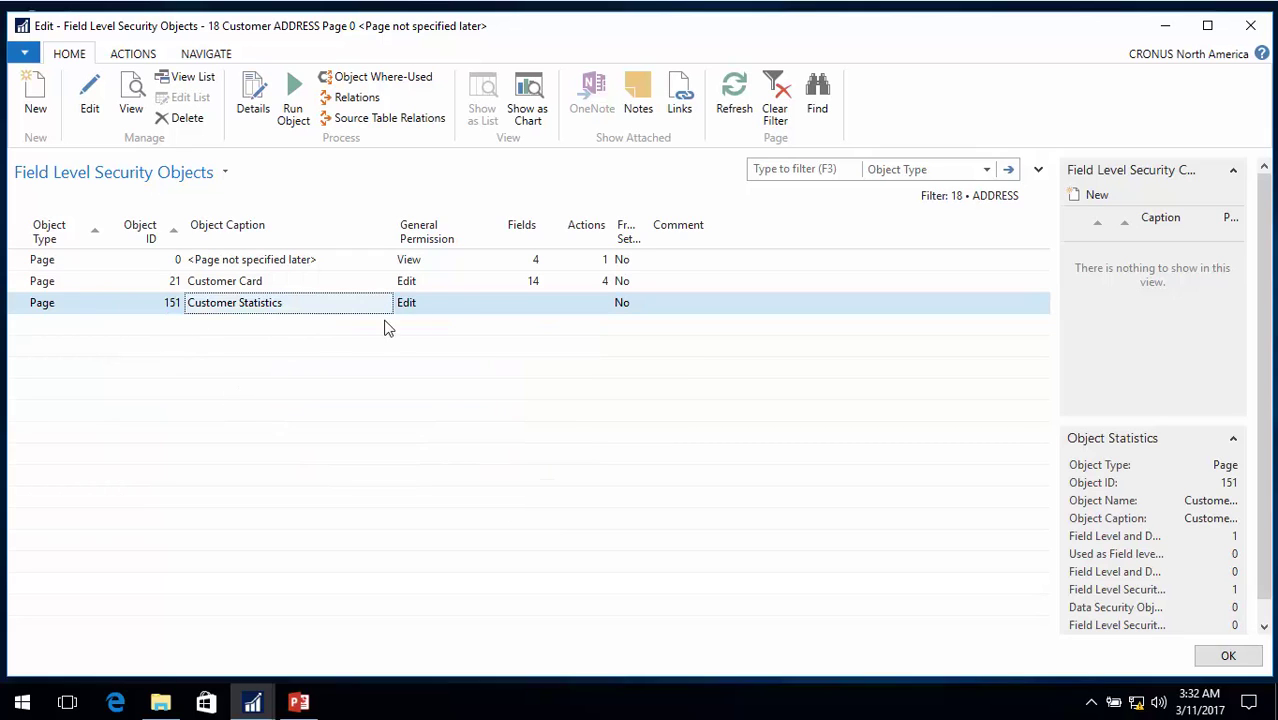
Step: Set the general permission of the Customer Statistics page to Hide, and close the objects list
{"action": "left_click", "coordinate": [463, 305]}
{"action": "left_click", "coordinate": [414, 368]}
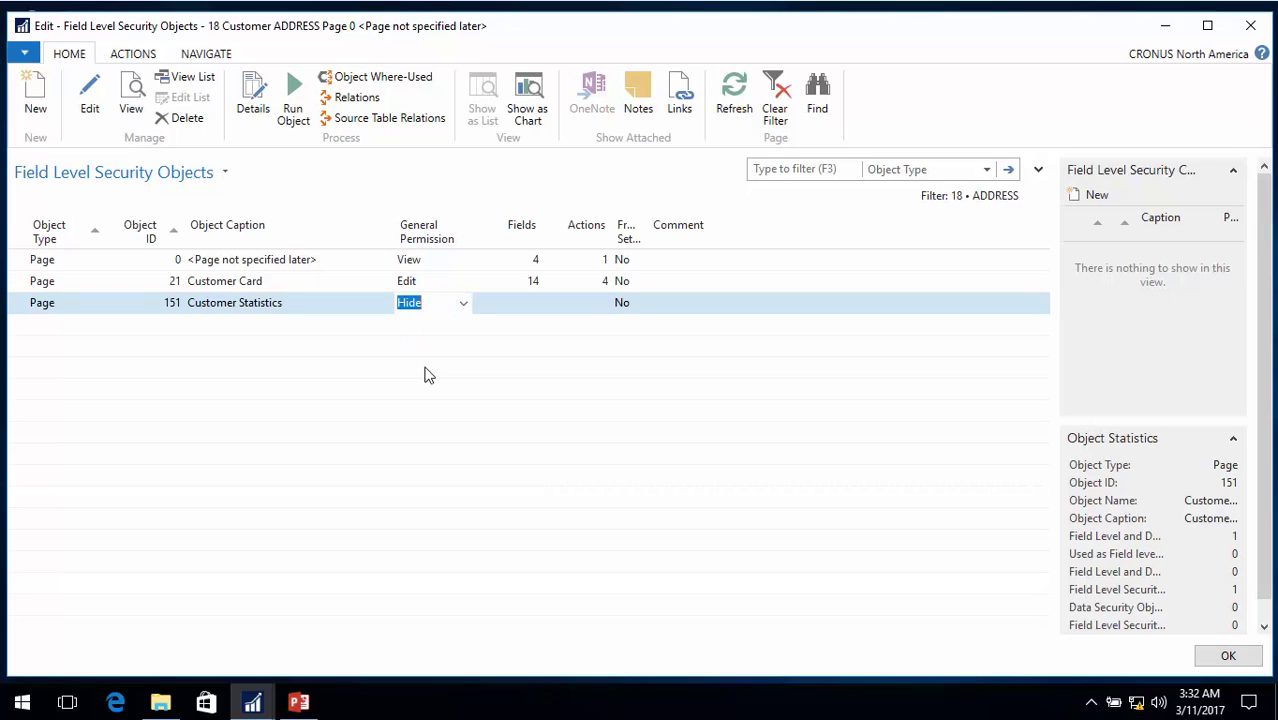
{"action": "key", "text": "Up"}
{"action": "key", "text": "Up"}
{"action": "key", "text": "Down"}
{"action": "key", "text": "Down"}
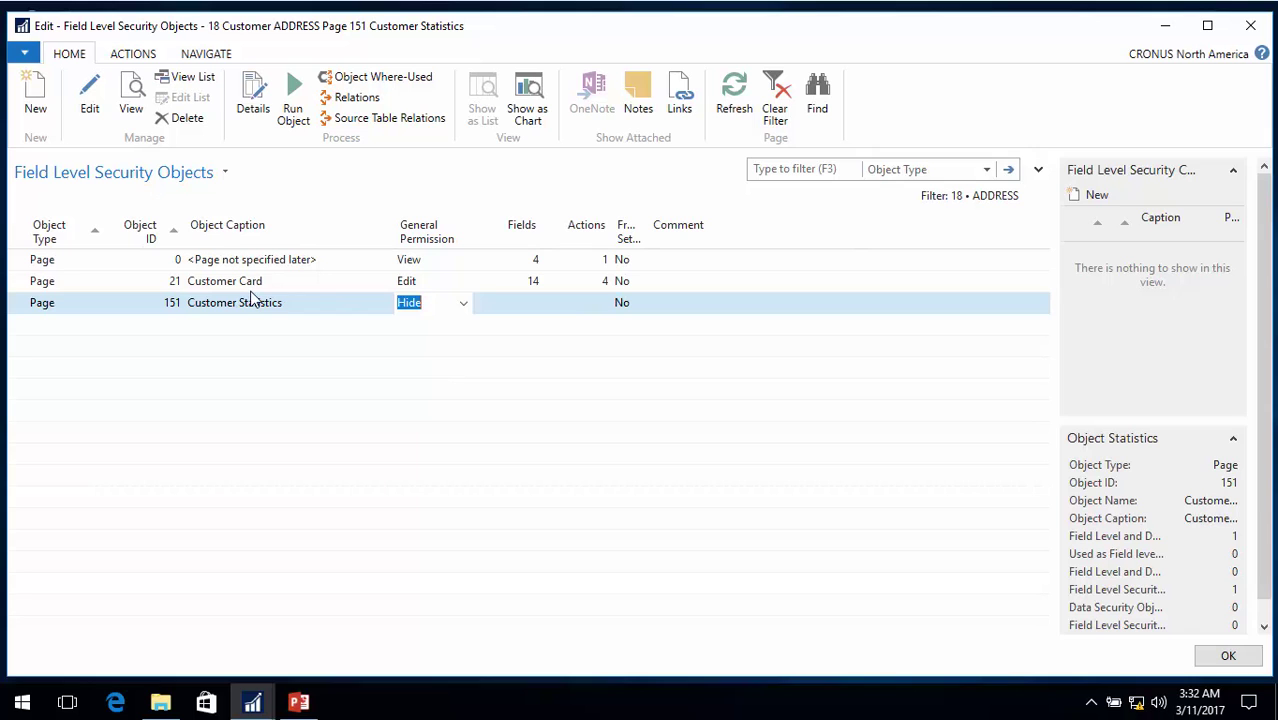
{"action": "key", "text": "Escape"}
Step: Test the Statistics action on The Cannon Group PLC's customer card, look over the card's remaining sections, and close it
{"action": "left_click", "coordinate": [139, 587]}
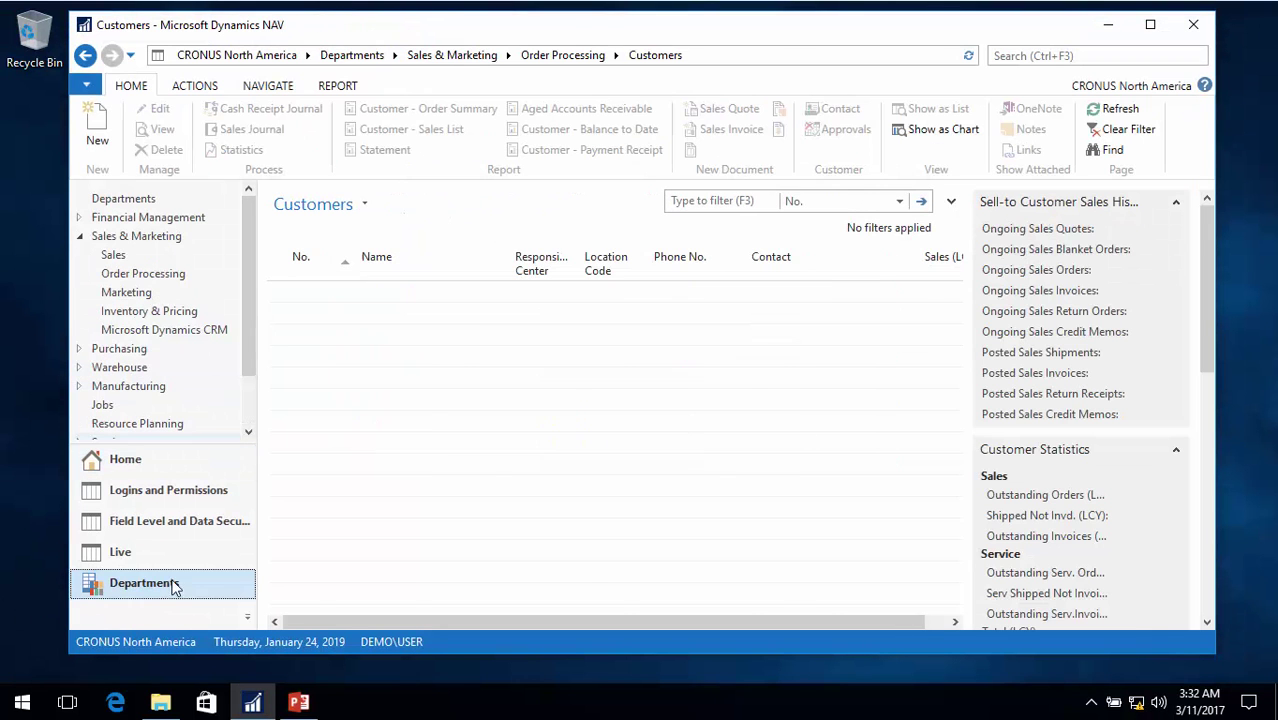
{"action": "left_click", "coordinate": [385, 425]}
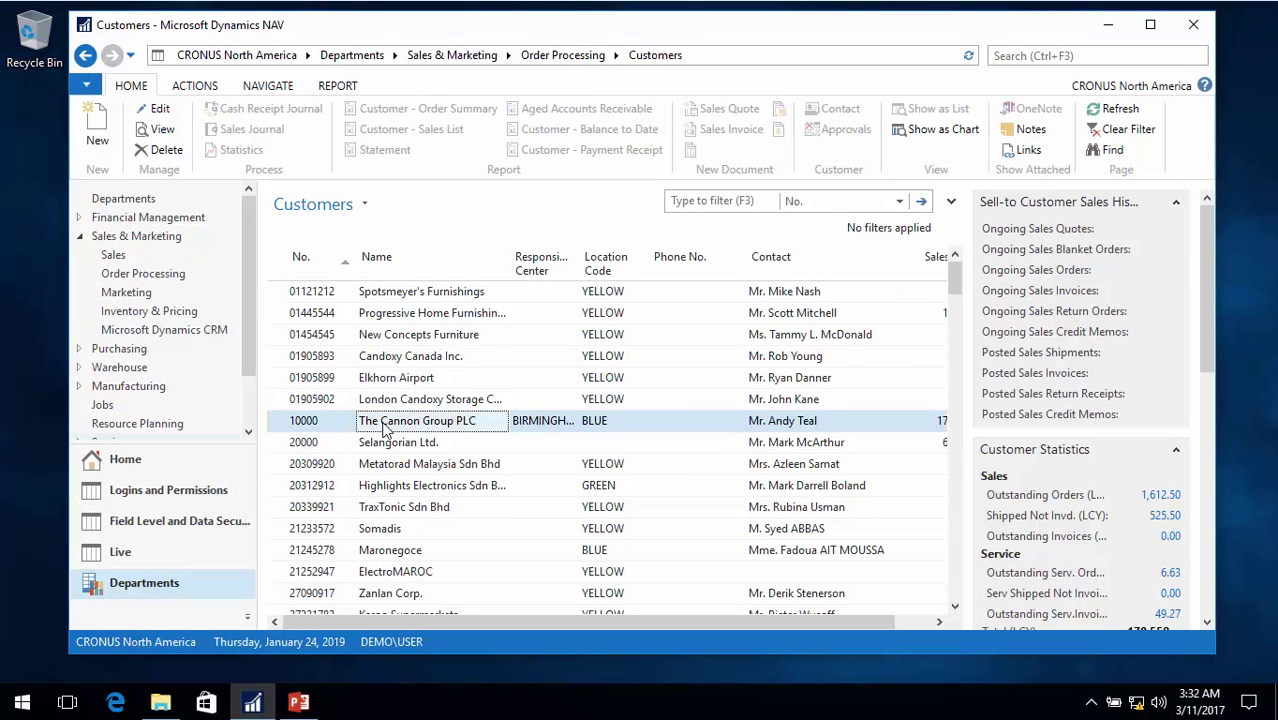
{"action": "double_click", "coordinate": [385, 425]}
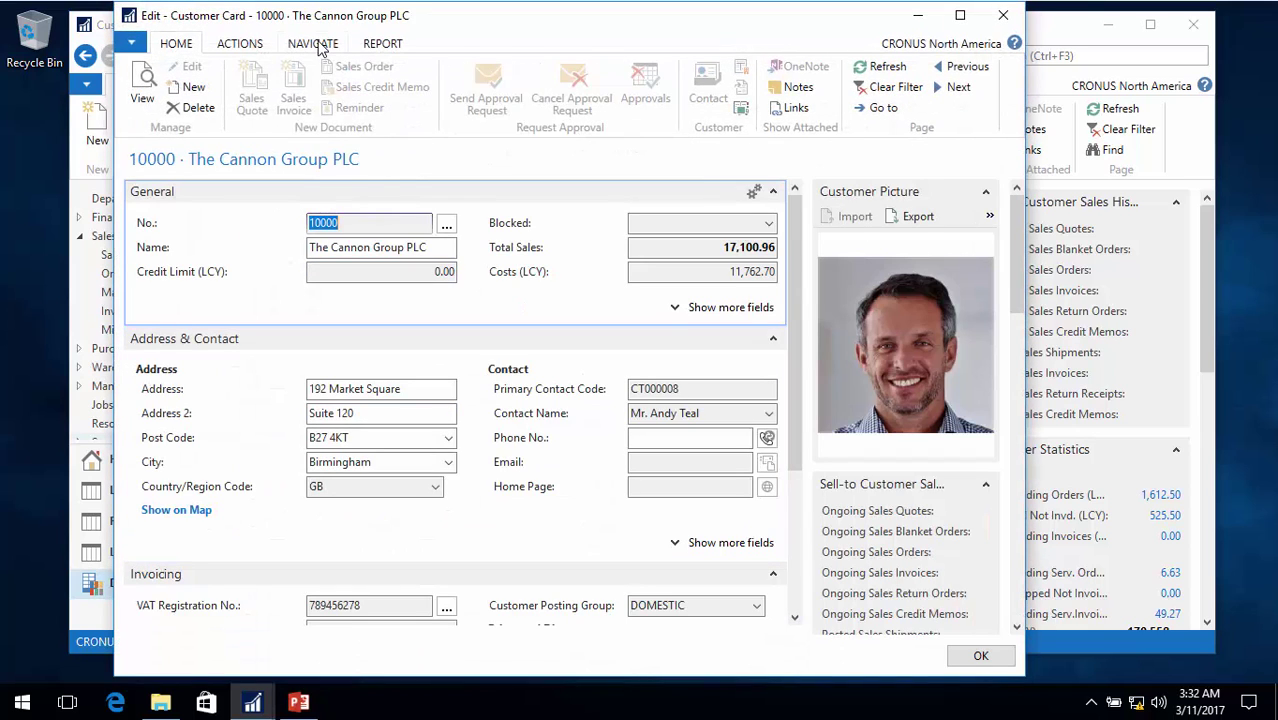
{"action": "left_click", "coordinate": [316, 44]}
{"action": "left_click", "coordinate": [350, 87]}
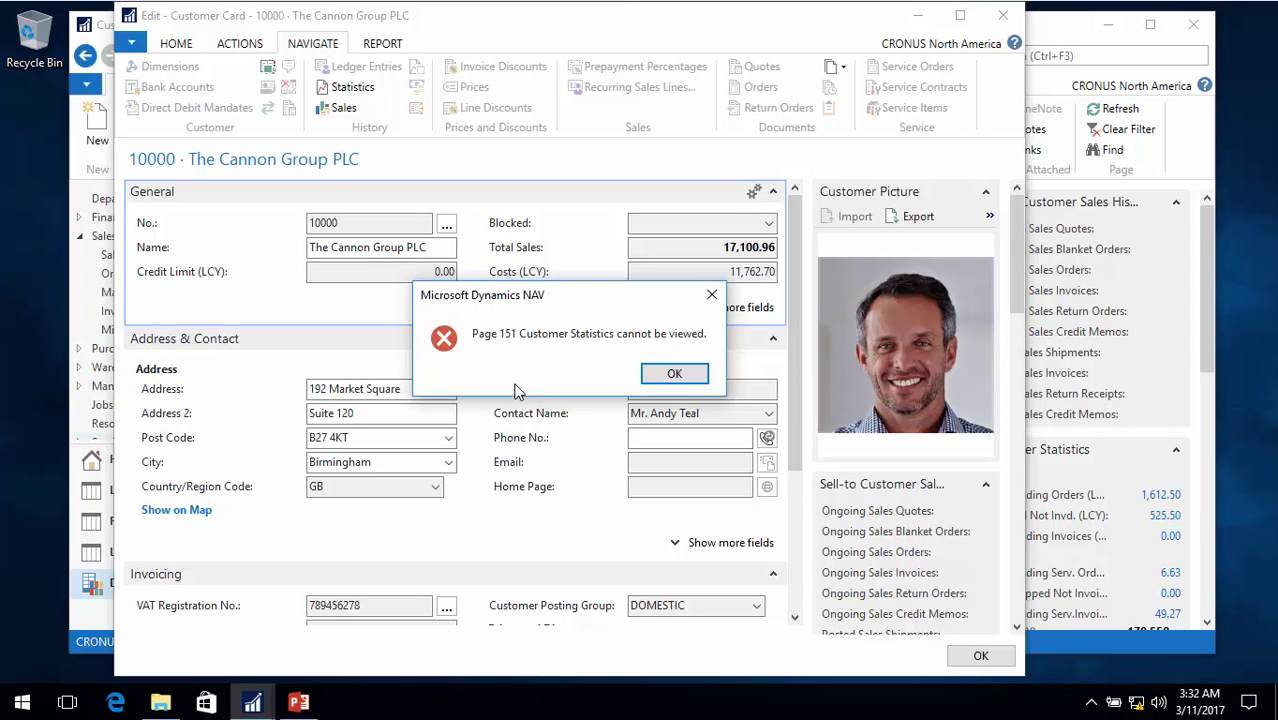
{"action": "key", "text": "Return"}
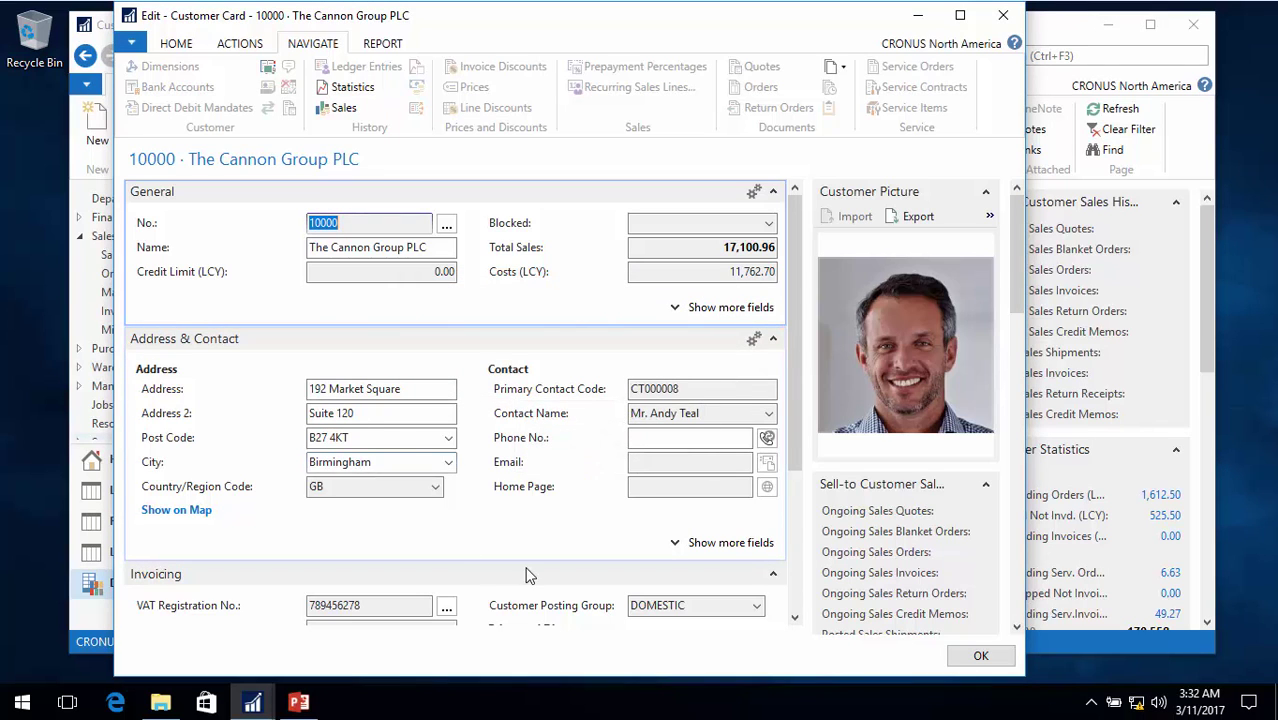
{"action": "scroll", "coordinate": [502, 519], "scroll_direction": "down", "scroll_amount": 3}
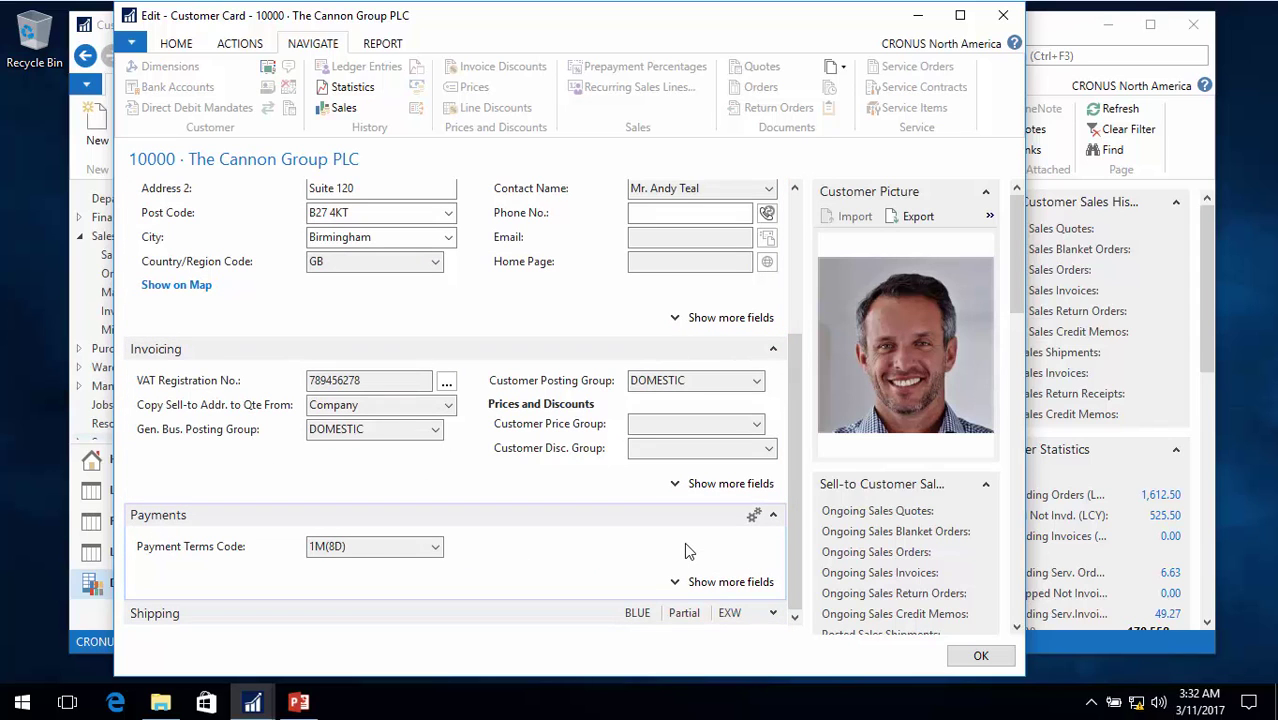
{"action": "key", "text": "Escape"}
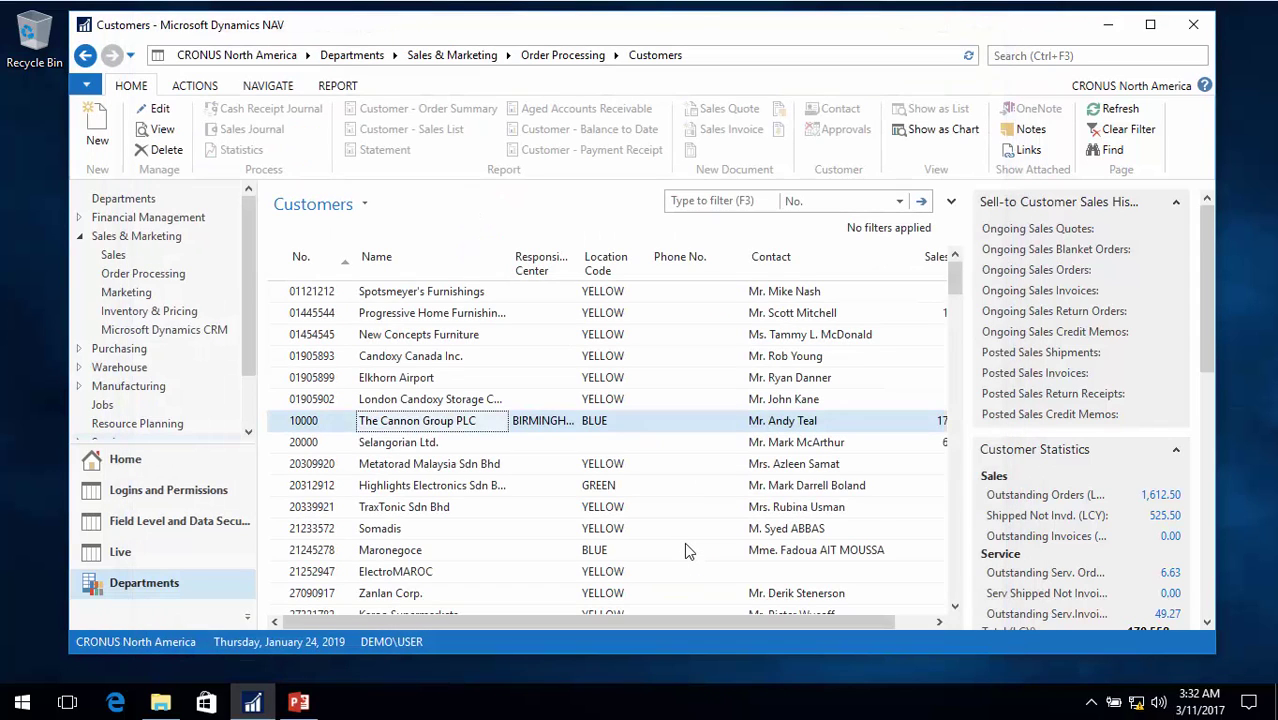
Step: Create field level security code SIMPLE for table 18 Customer, copying the default permissions, with the description Simple Fields
{"action": "left_click", "coordinate": [125, 460]}
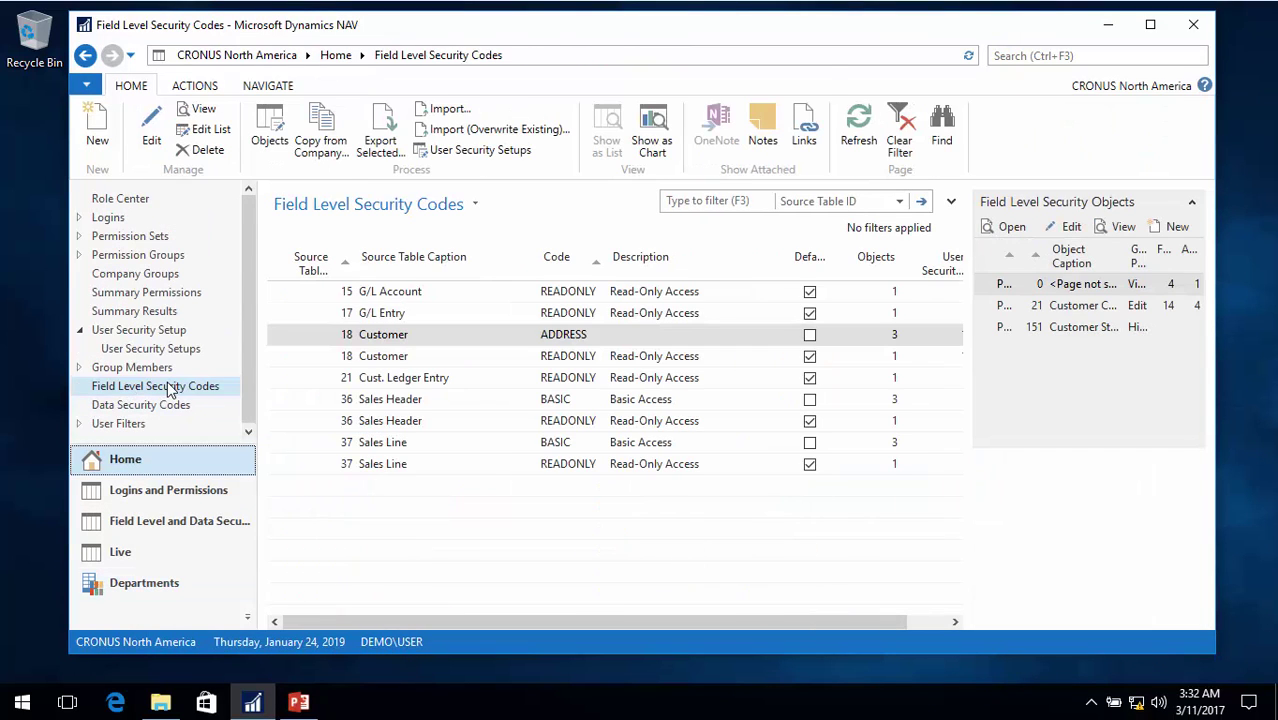
{"action": "left_click", "coordinate": [97, 130]}
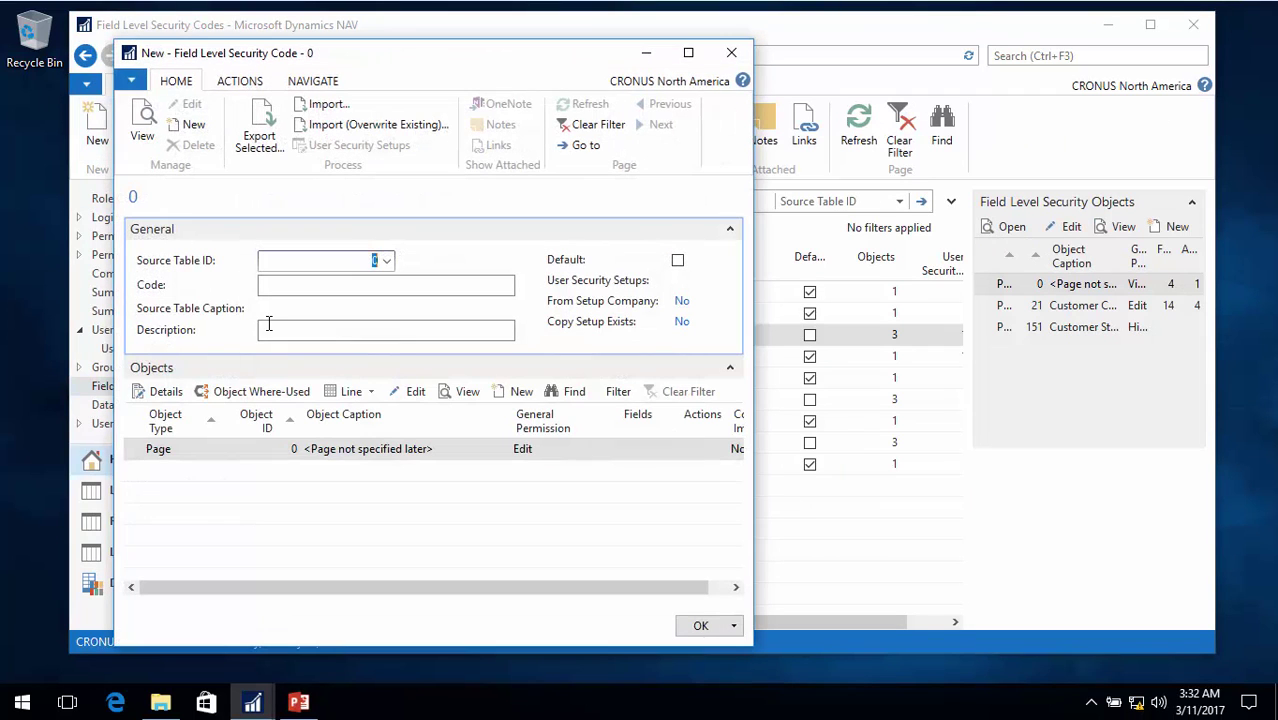
{"action": "type", "text": "18"}
{"action": "key", "text": "Tab"}
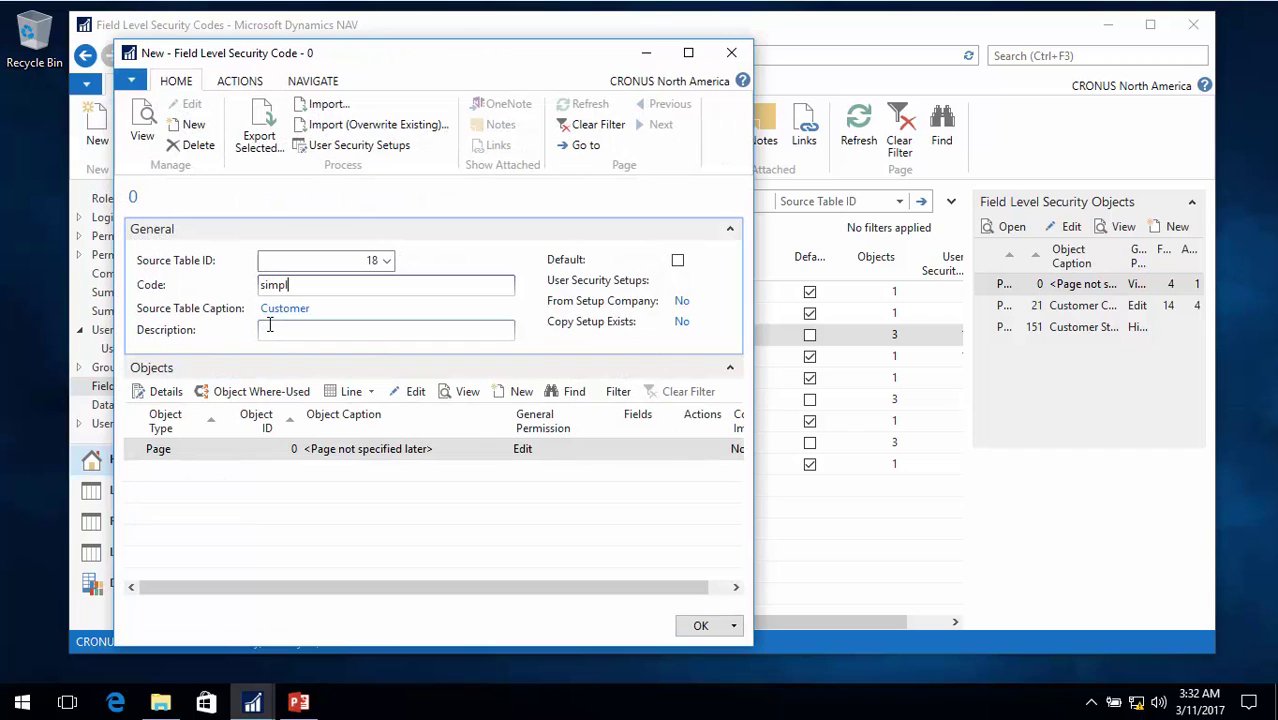
{"action": "left_click", "coordinate": [269, 325]}
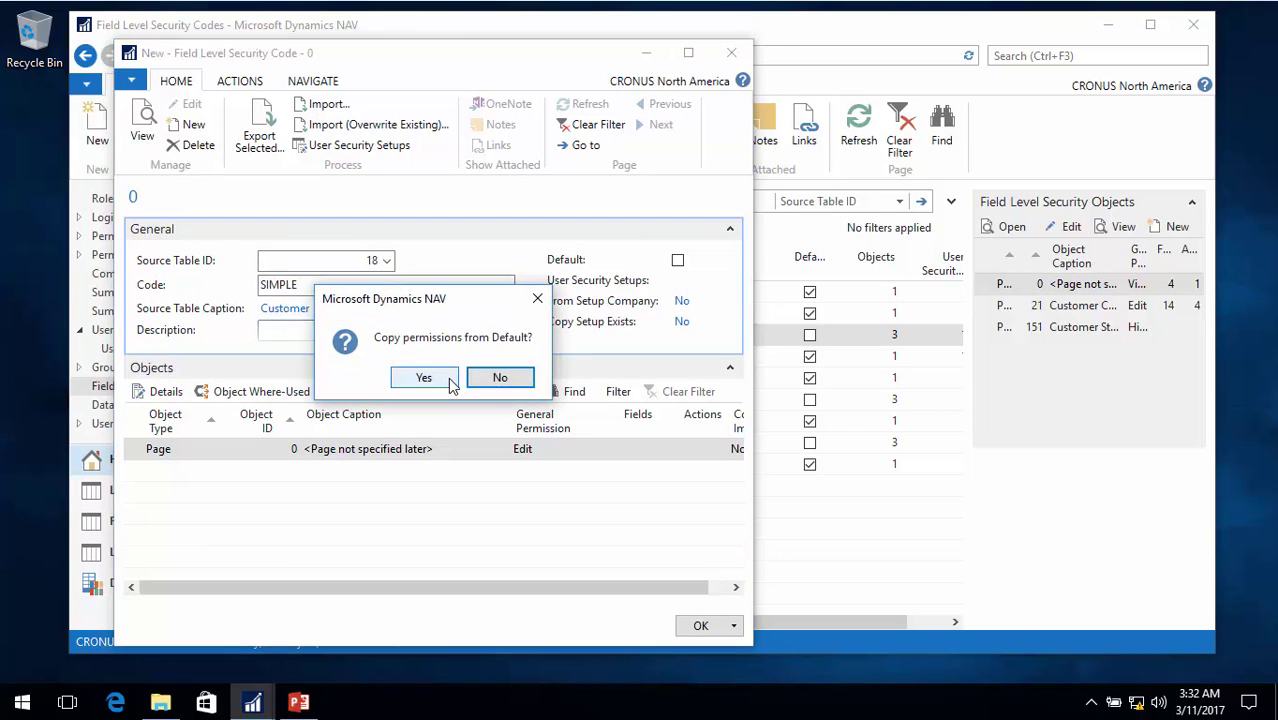
{"action": "left_click", "coordinate": [450, 381]}
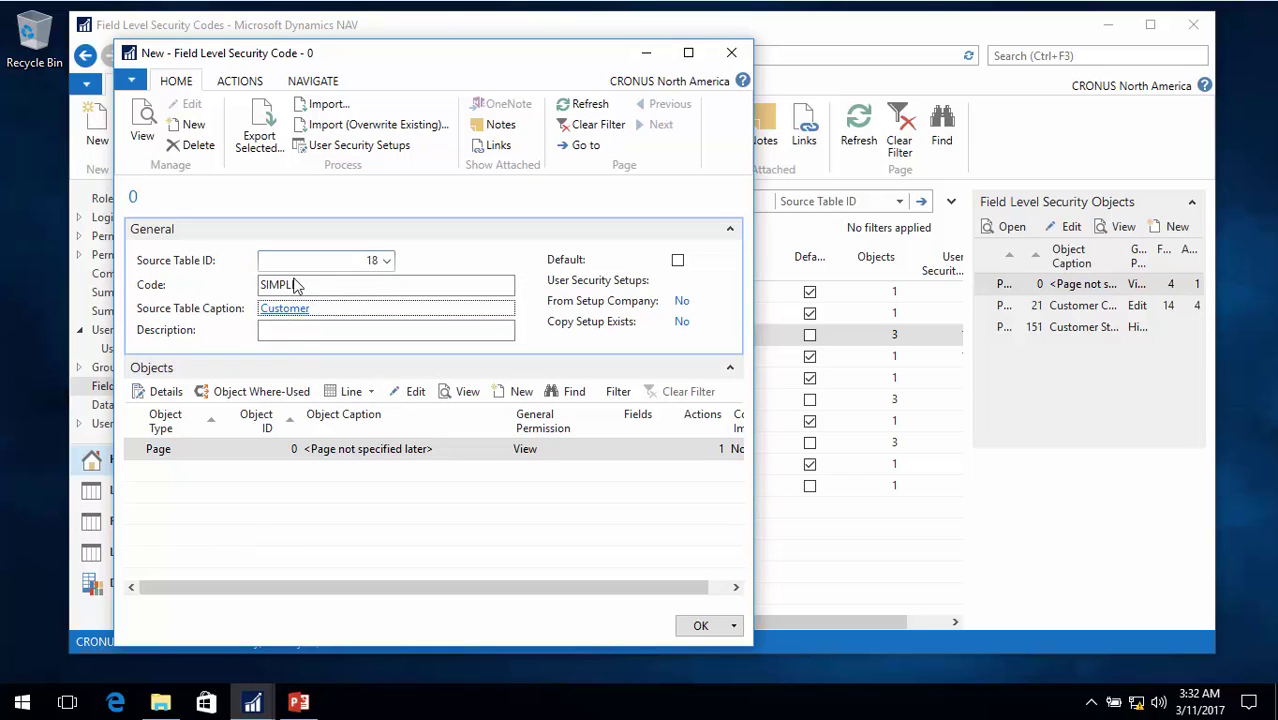
{"action": "left_click", "coordinate": [281, 330]}
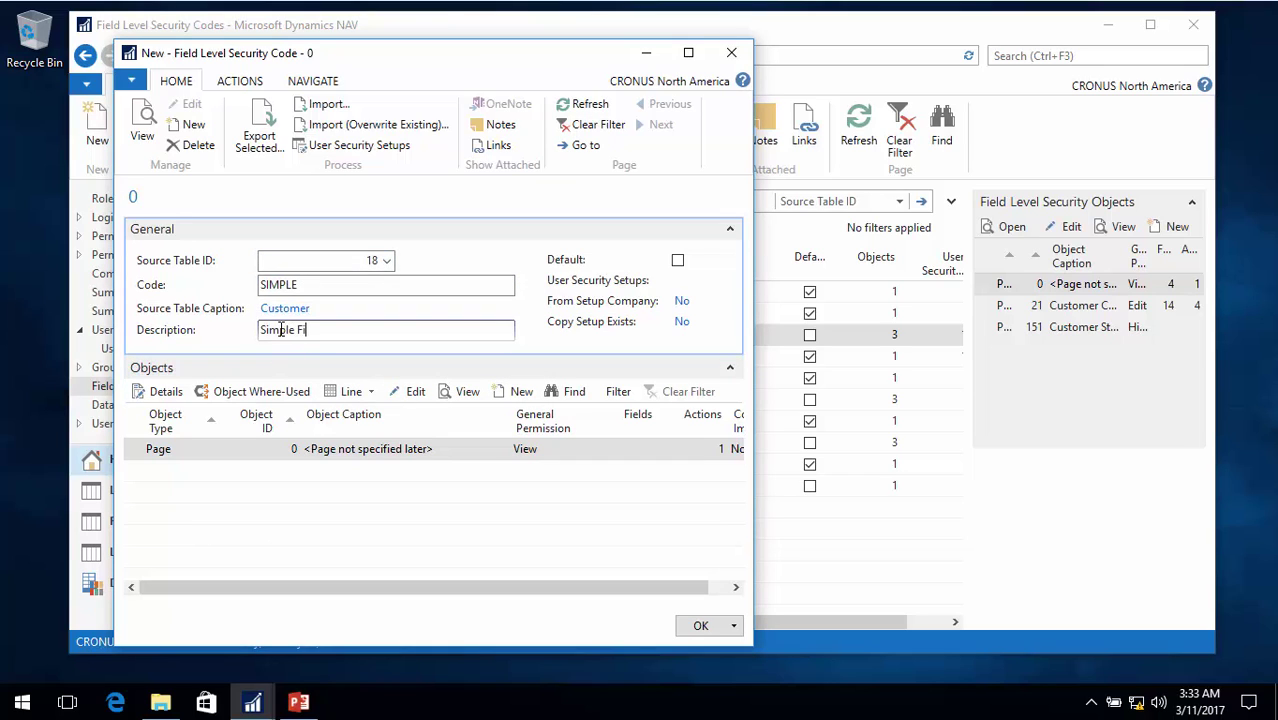
{"action": "key", "text": "Tab"}
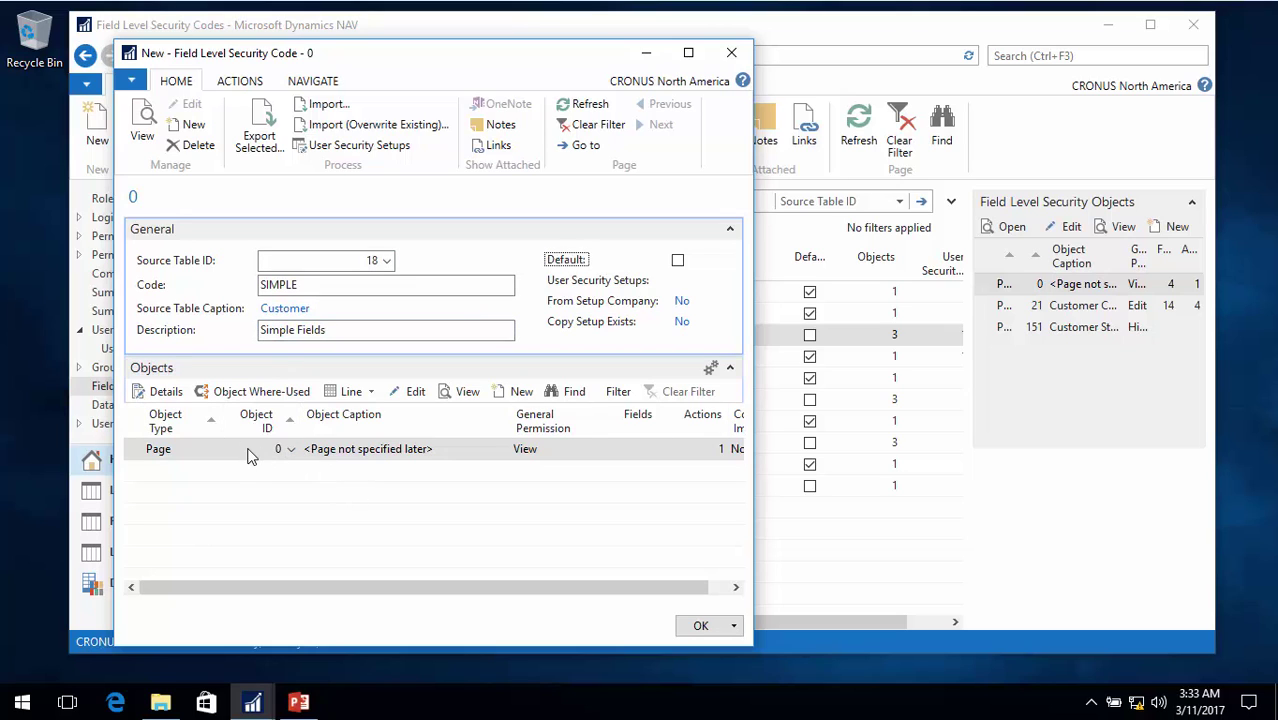
Step: In the details of the SIMPLE code's unspecified page object, hide all actions not specifically controlled and add a line hiding all such fields
{"action": "left_click", "coordinate": [168, 392]}
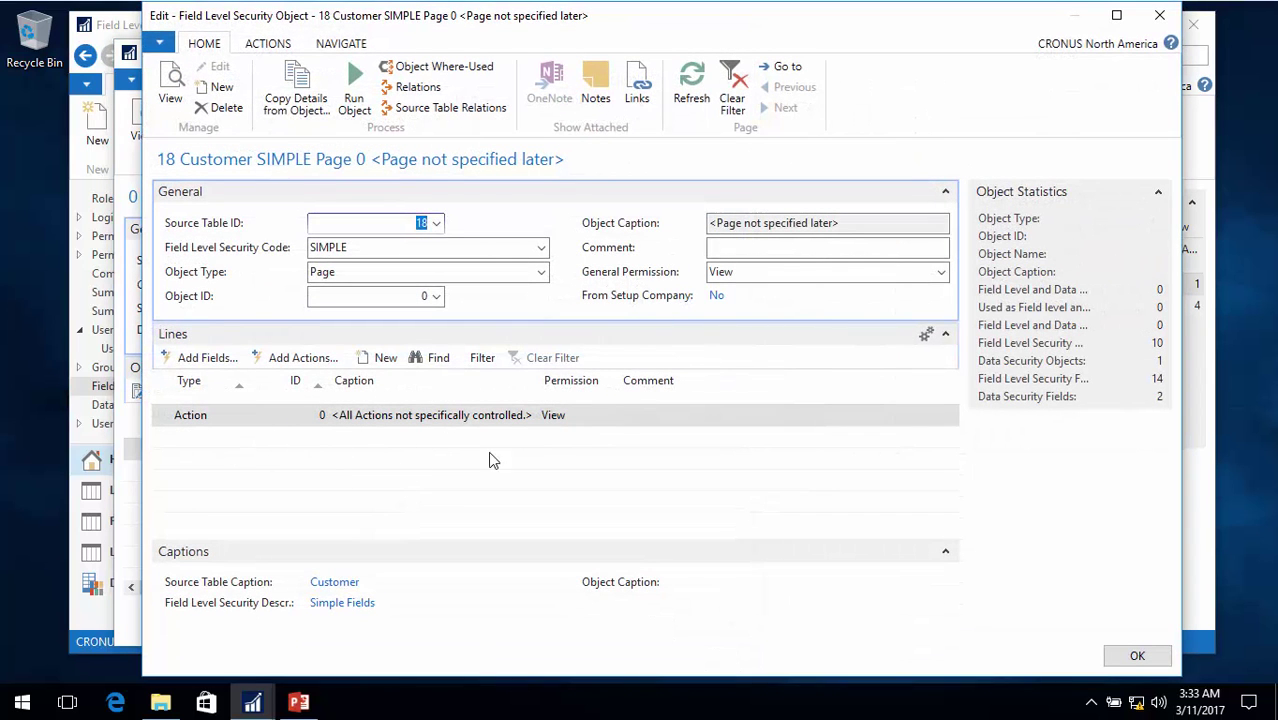
{"action": "left_click", "coordinate": [591, 415]}
{"action": "left_click", "coordinate": [607, 416]}
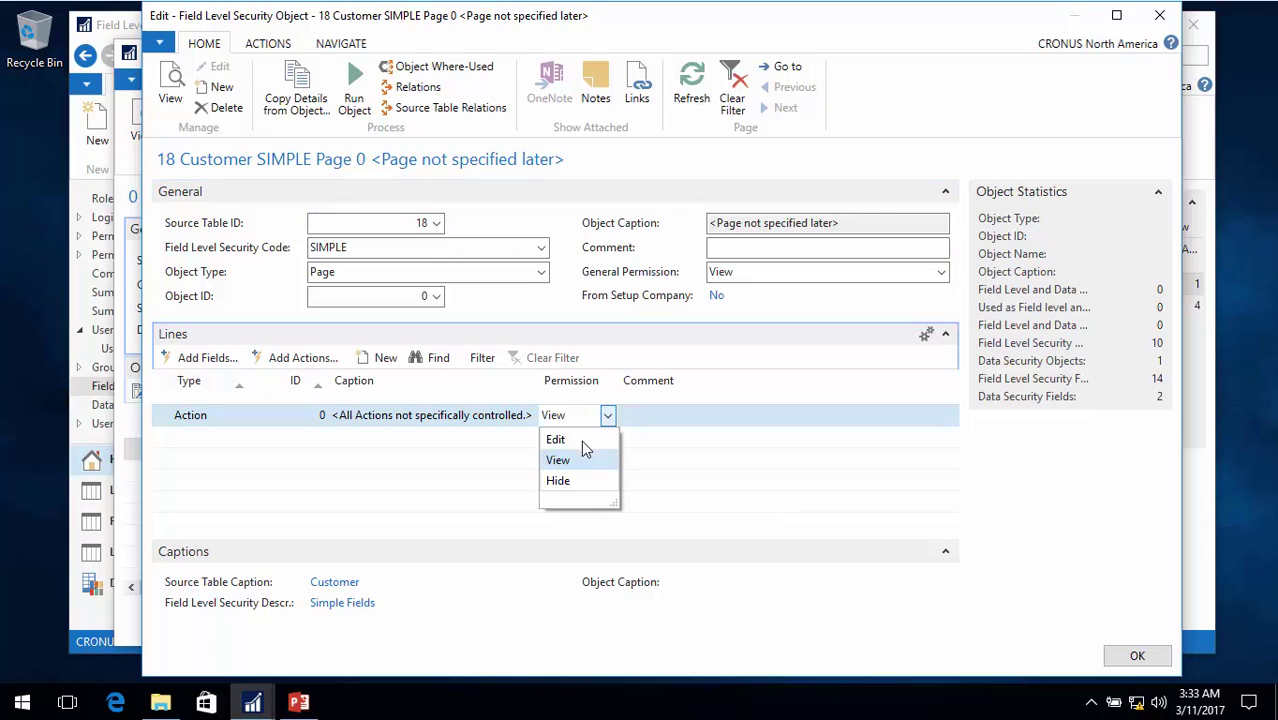
{"action": "left_click", "coordinate": [564, 481]}
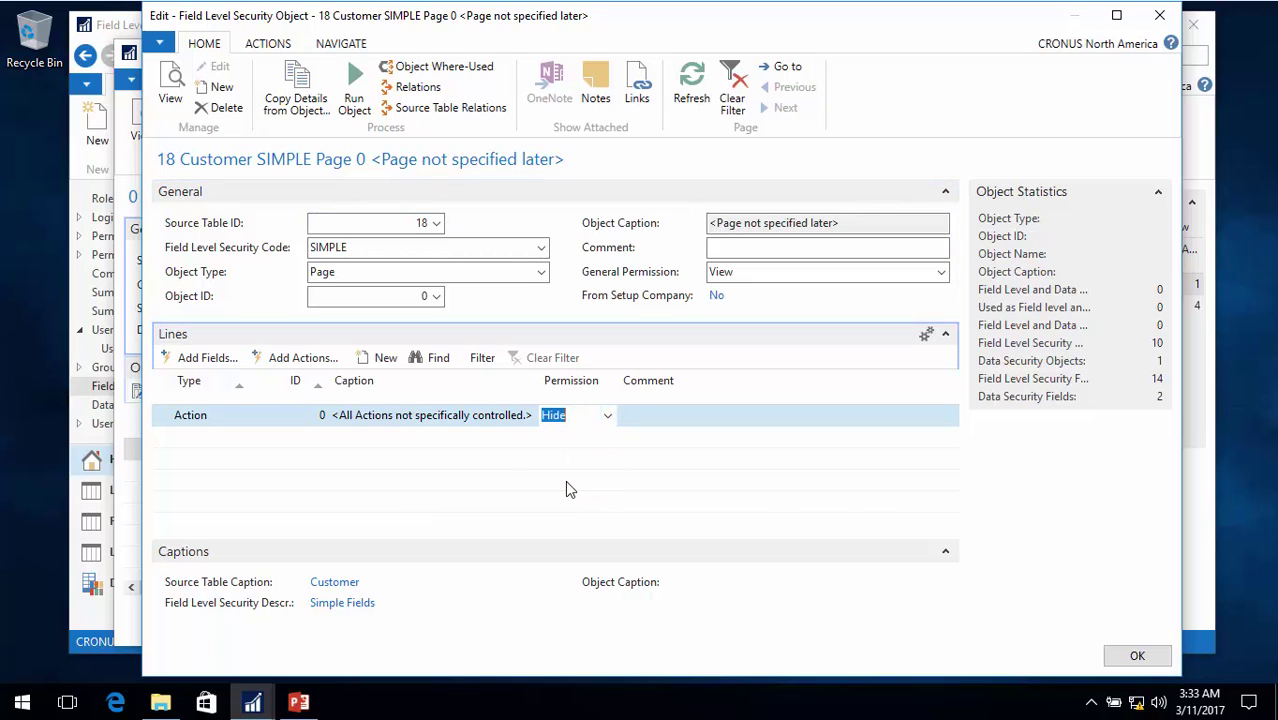
{"action": "left_click", "coordinate": [231, 437]}
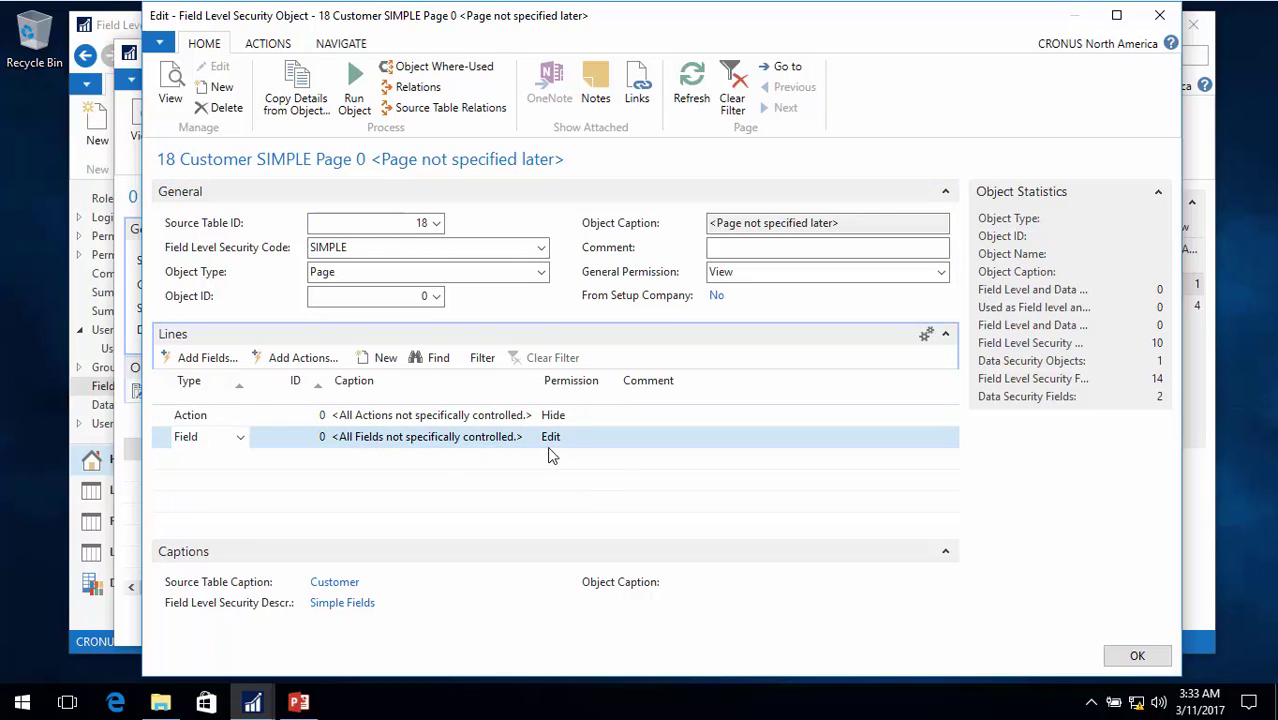
{"action": "left_click", "coordinate": [577, 442]}
{"action": "left_click", "coordinate": [607, 440]}
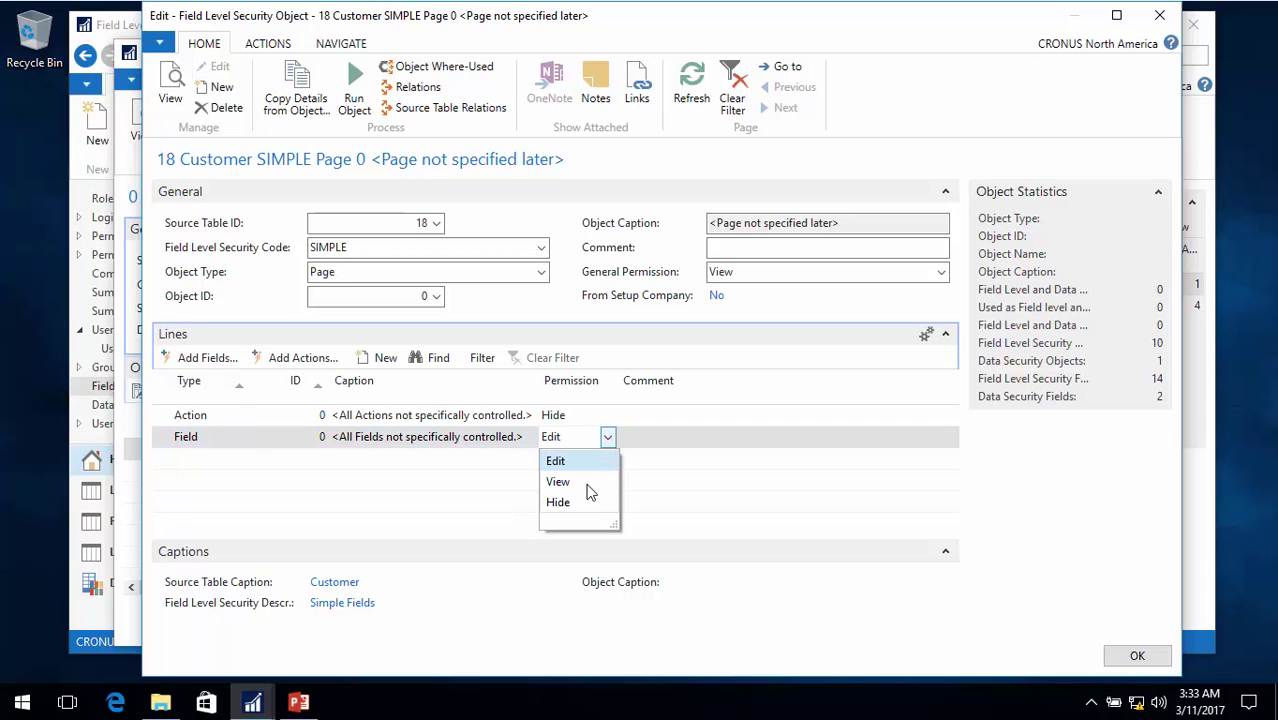
{"action": "left_click", "coordinate": [572, 505]}
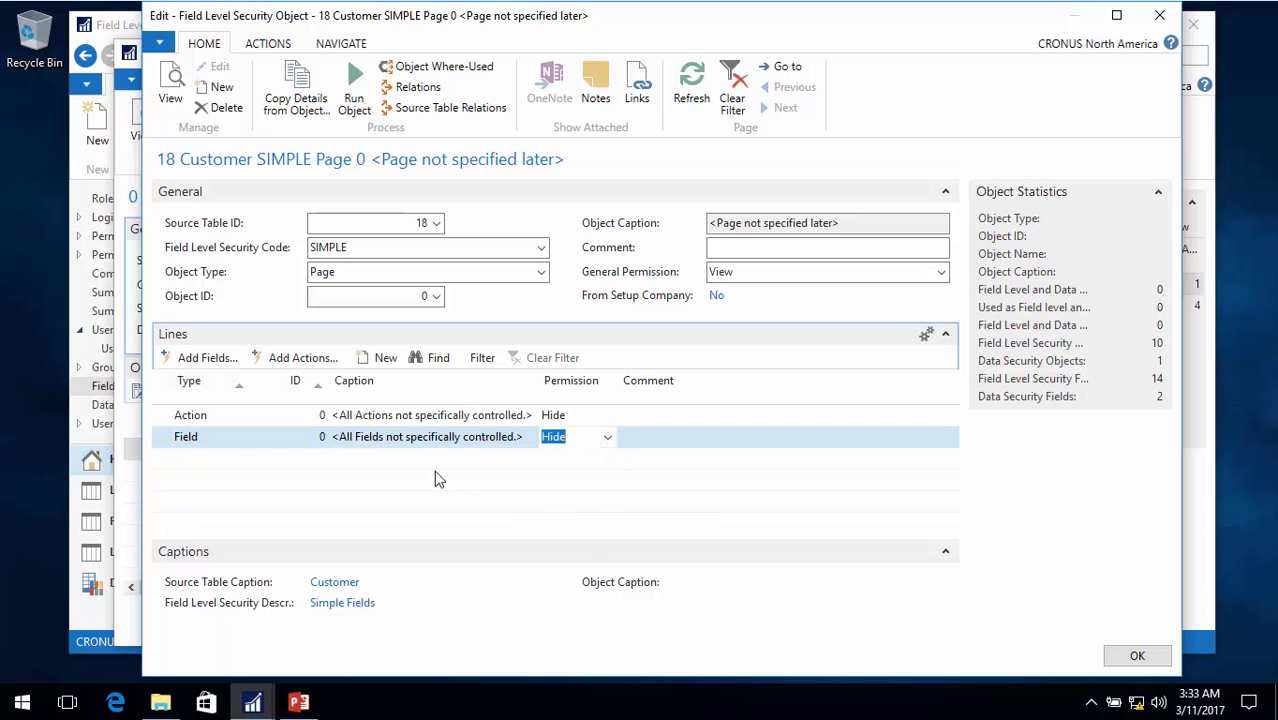
Step: Add the No., Name, Name 2, Address, Address 2, City, Contact and Phone No. fields with View permission, and close the SIMPLE code
{"action": "left_click", "coordinate": [210, 358]}
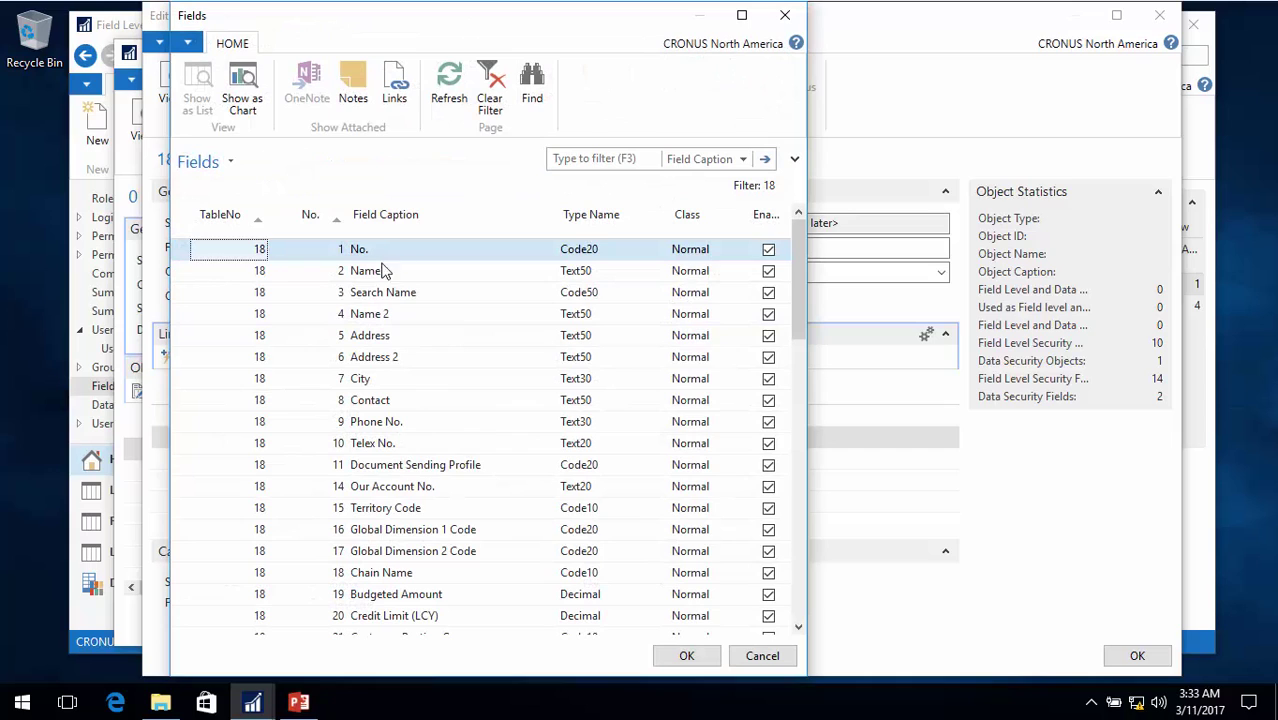
{"action": "left_click", "coordinate": [380, 271], "text": "ctrl"}
{"action": "left_click", "coordinate": [389, 313], "text": "ctrl"}
{"action": "left_click", "coordinate": [387, 333], "text": "ctrl"}
{"action": "left_click", "coordinate": [390, 358], "text": "ctrl"}
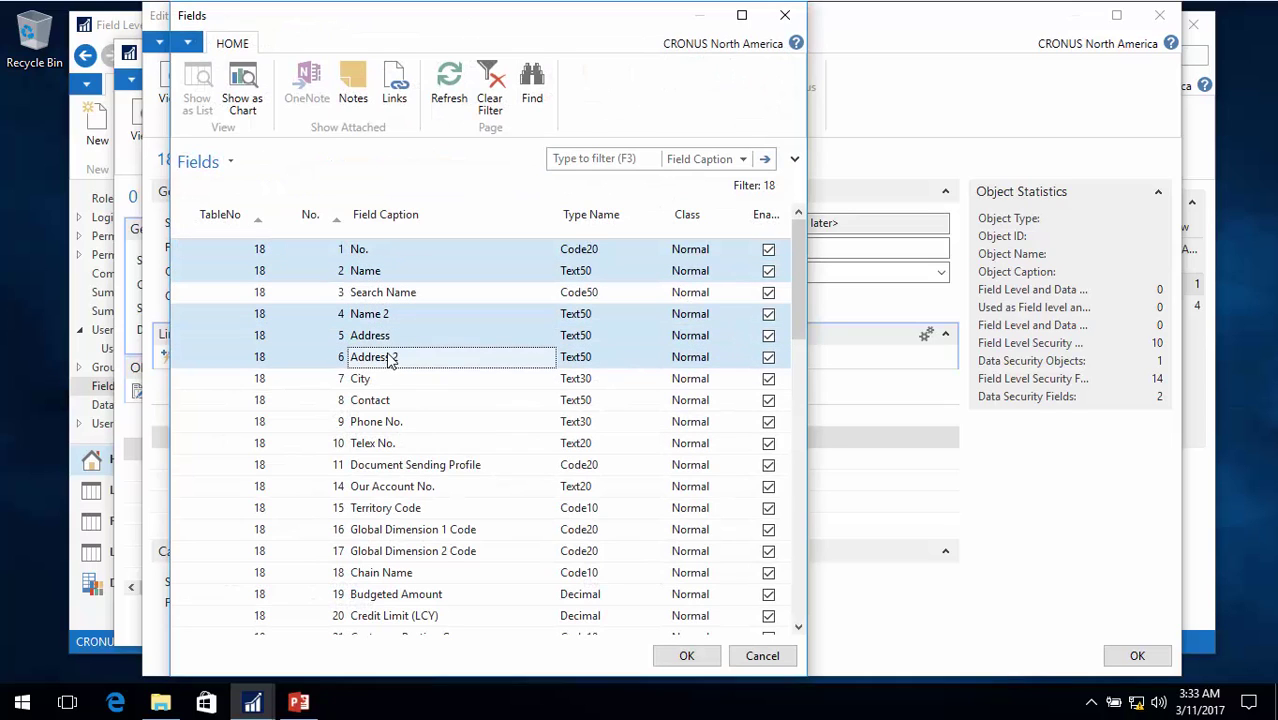
{"action": "left_click", "coordinate": [374, 380], "text": "ctrl"}
{"action": "left_click", "coordinate": [390, 423], "text": "ctrl"}
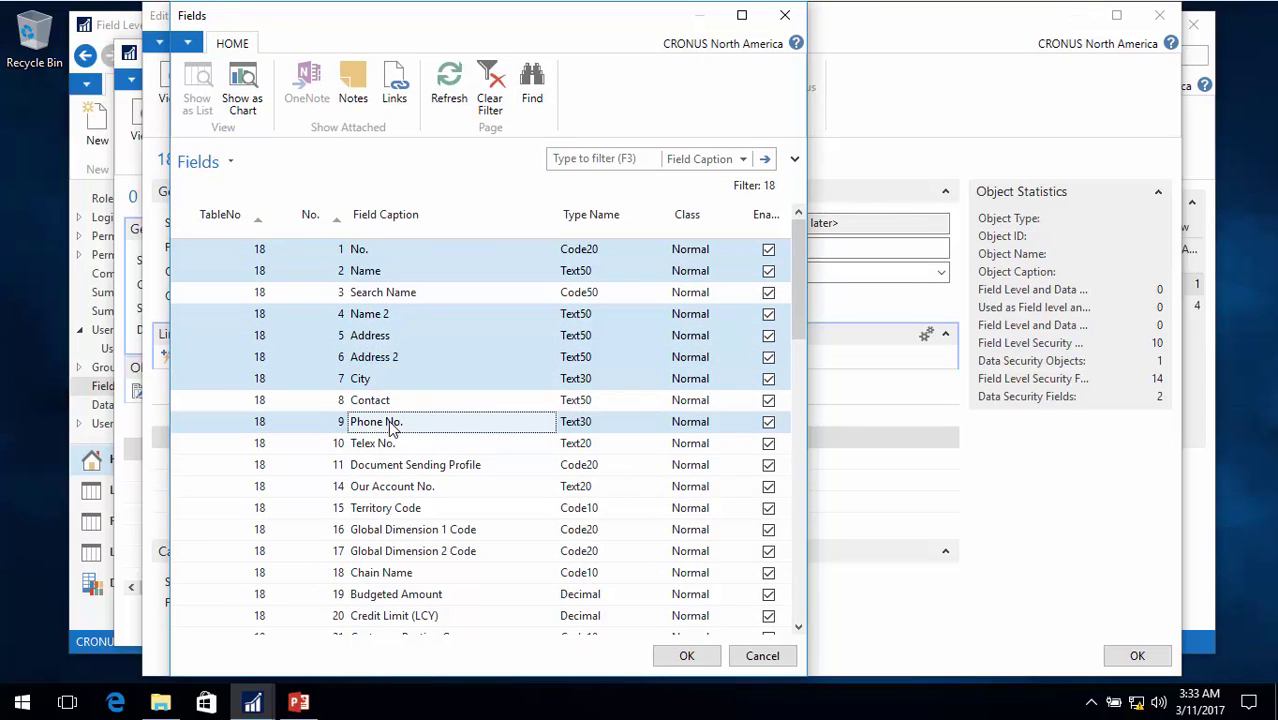
{"action": "left_click", "coordinate": [373, 405], "text": "ctrl"}
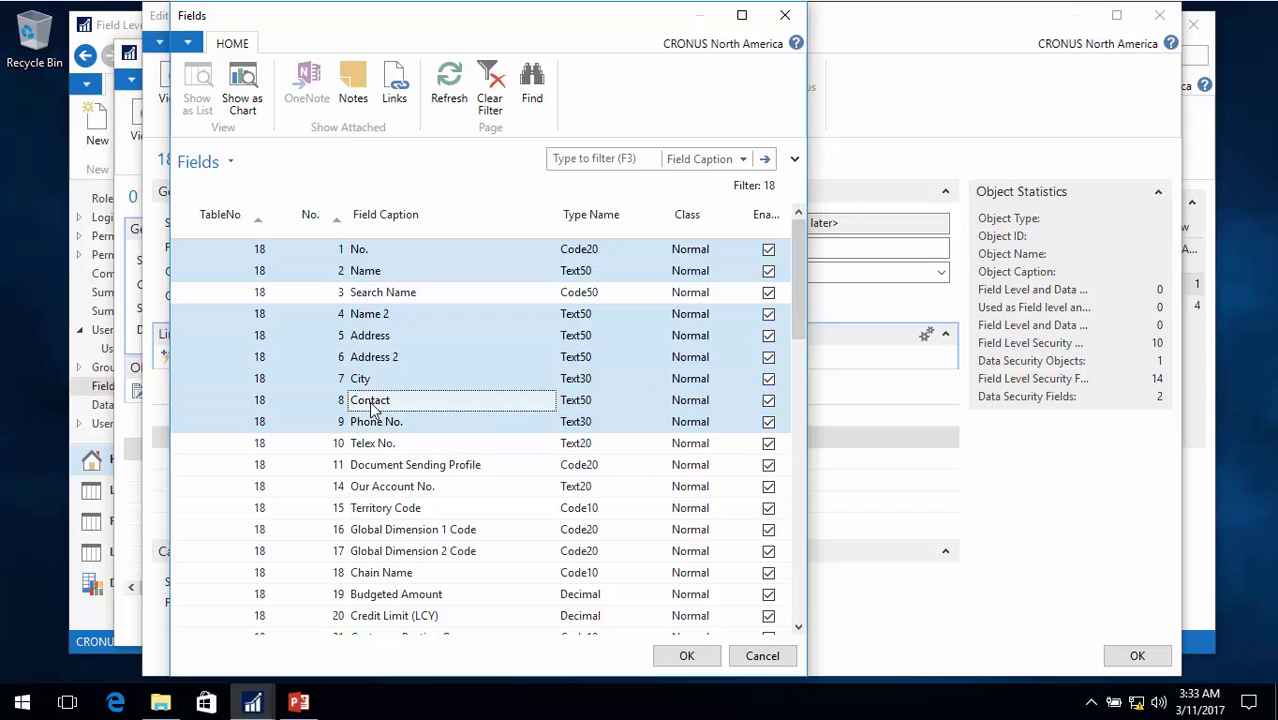
{"action": "left_click", "coordinate": [686, 657]}
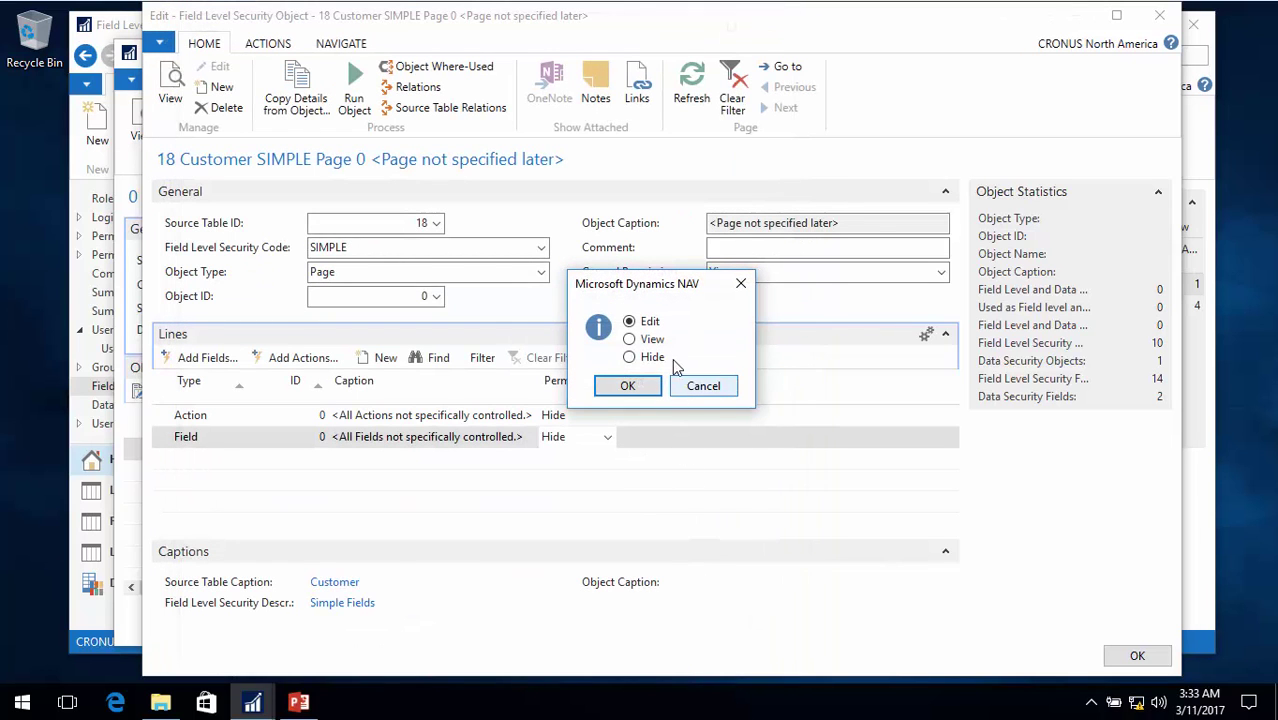
{"action": "left_click", "coordinate": [648, 341]}
{"action": "left_click", "coordinate": [626, 387]}
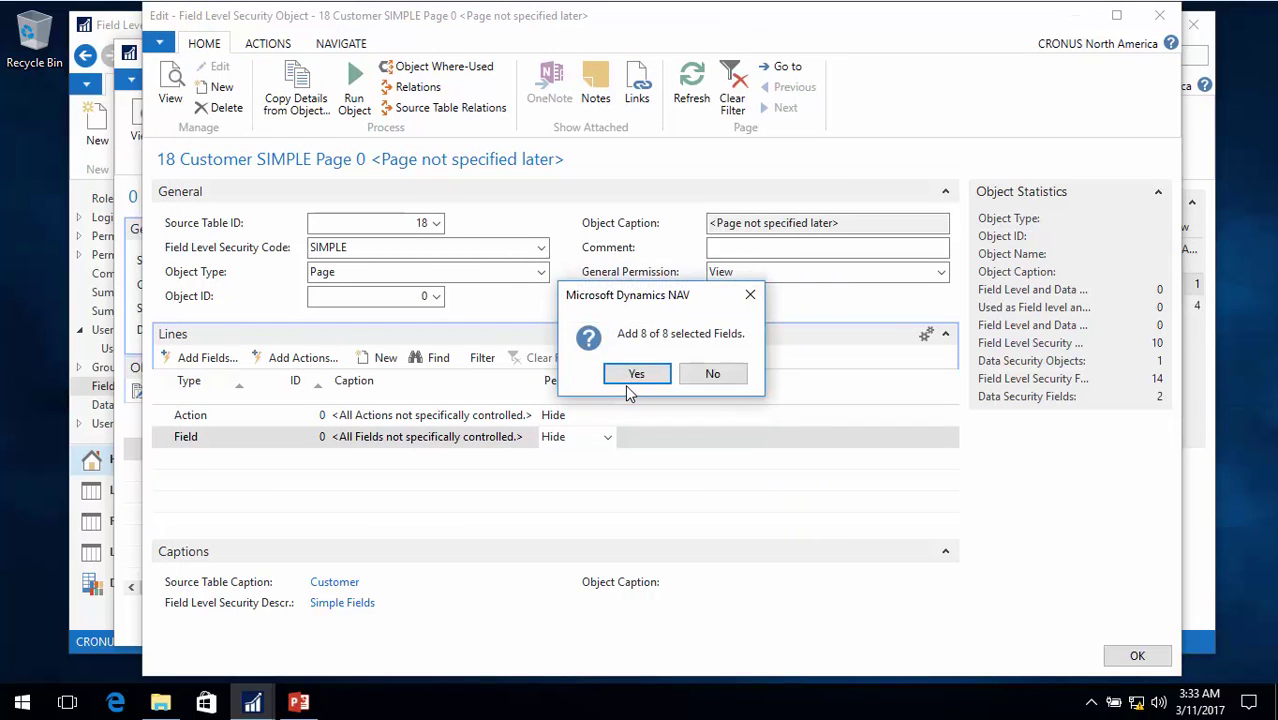
{"action": "left_click", "coordinate": [634, 374]}
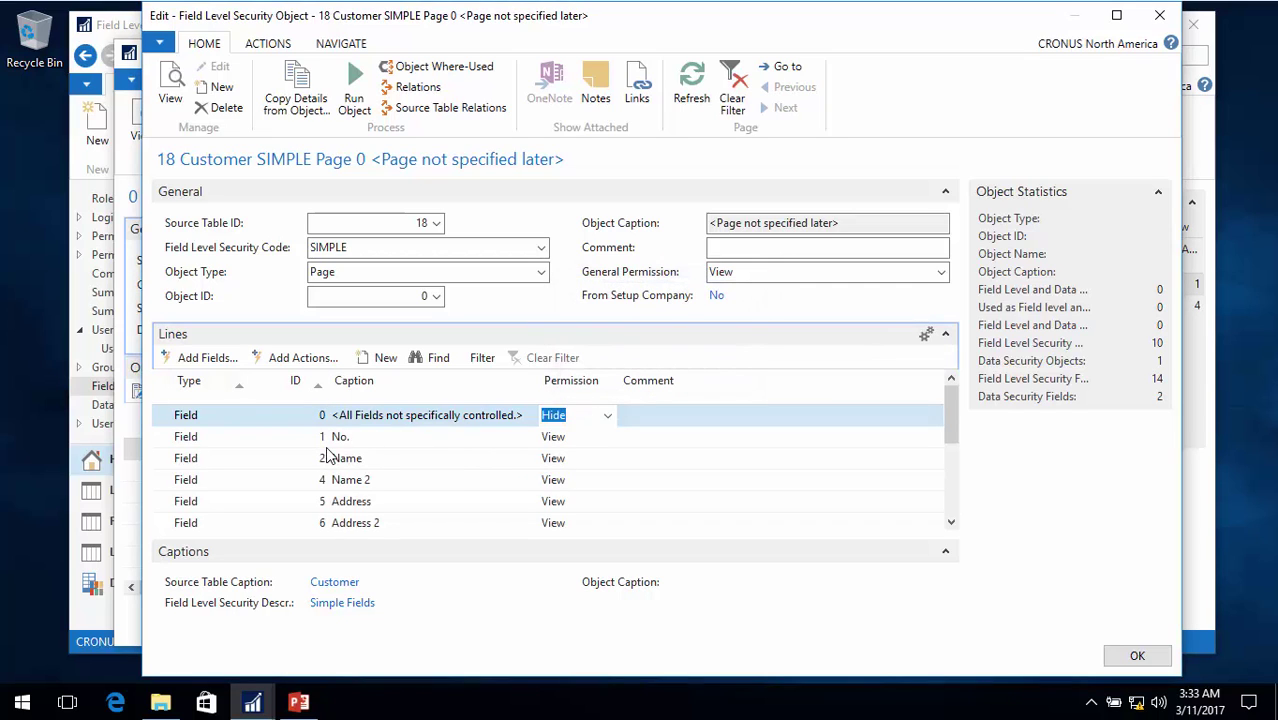
{"action": "scroll", "coordinate": [330, 455], "scroll_direction": "down", "scroll_amount": 2}
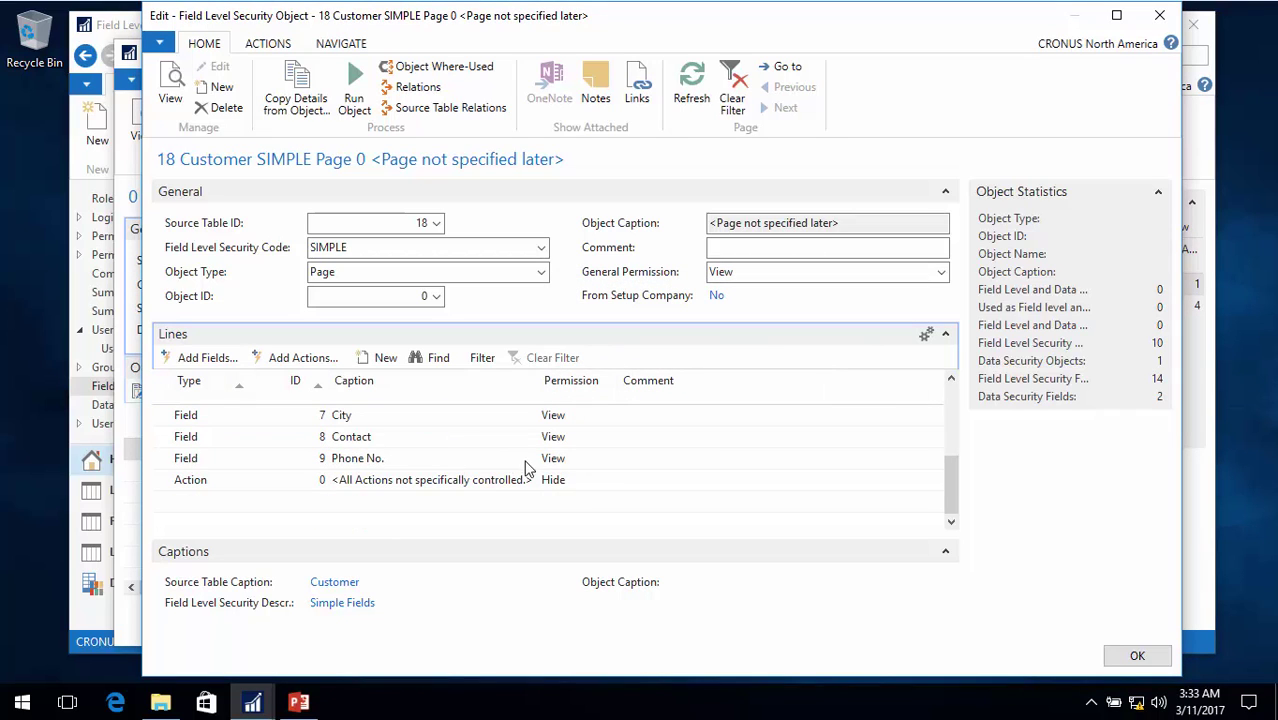
{"action": "scroll", "coordinate": [486, 455], "scroll_direction": "up", "scroll_amount": 2}
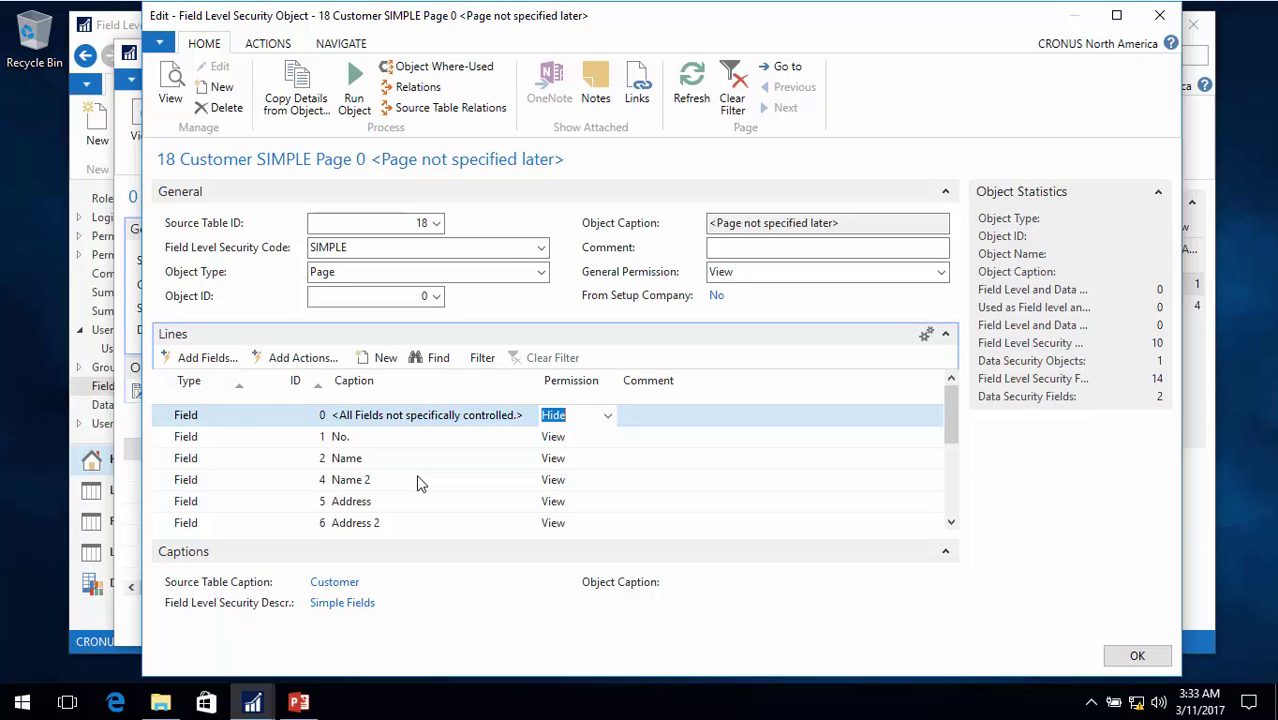
{"action": "key", "text": "Escape"}
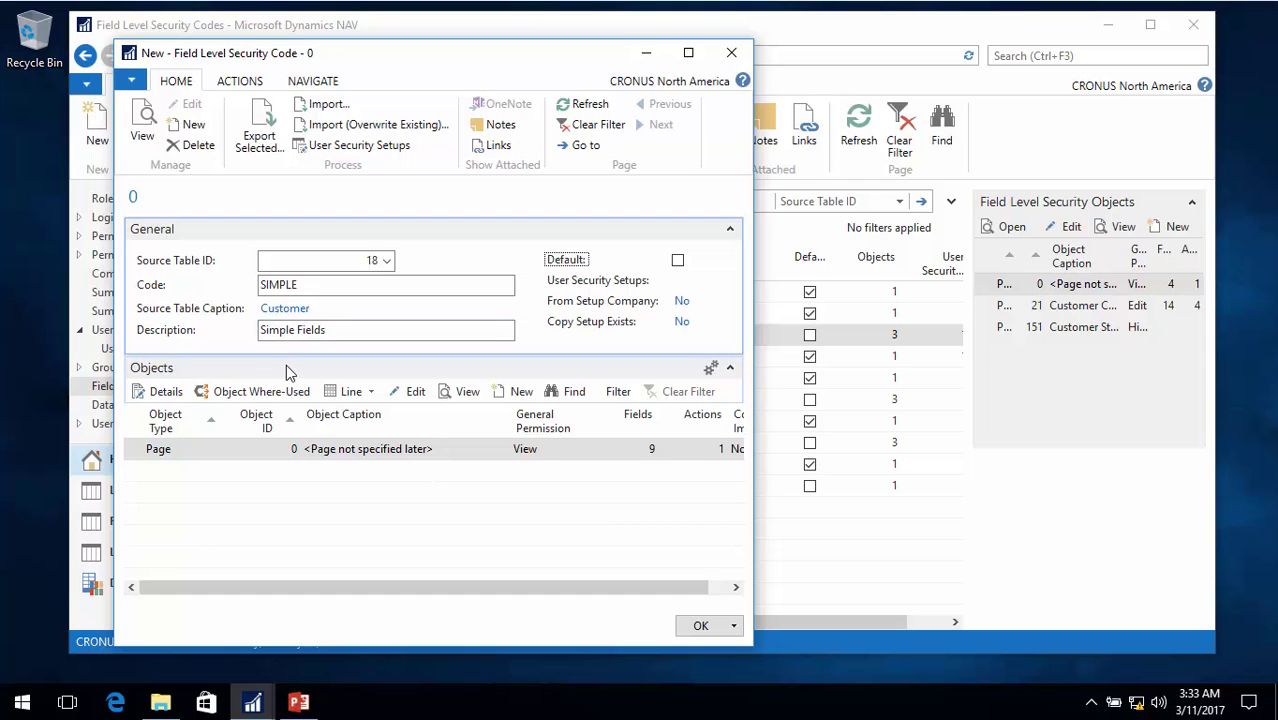
{"action": "key", "text": "Escape"}
Step: Assign the SIMPLE field level security code to the demo user's Customer line in the User Security Setup, and close the editor
{"action": "left_click", "coordinate": [150, 334]}
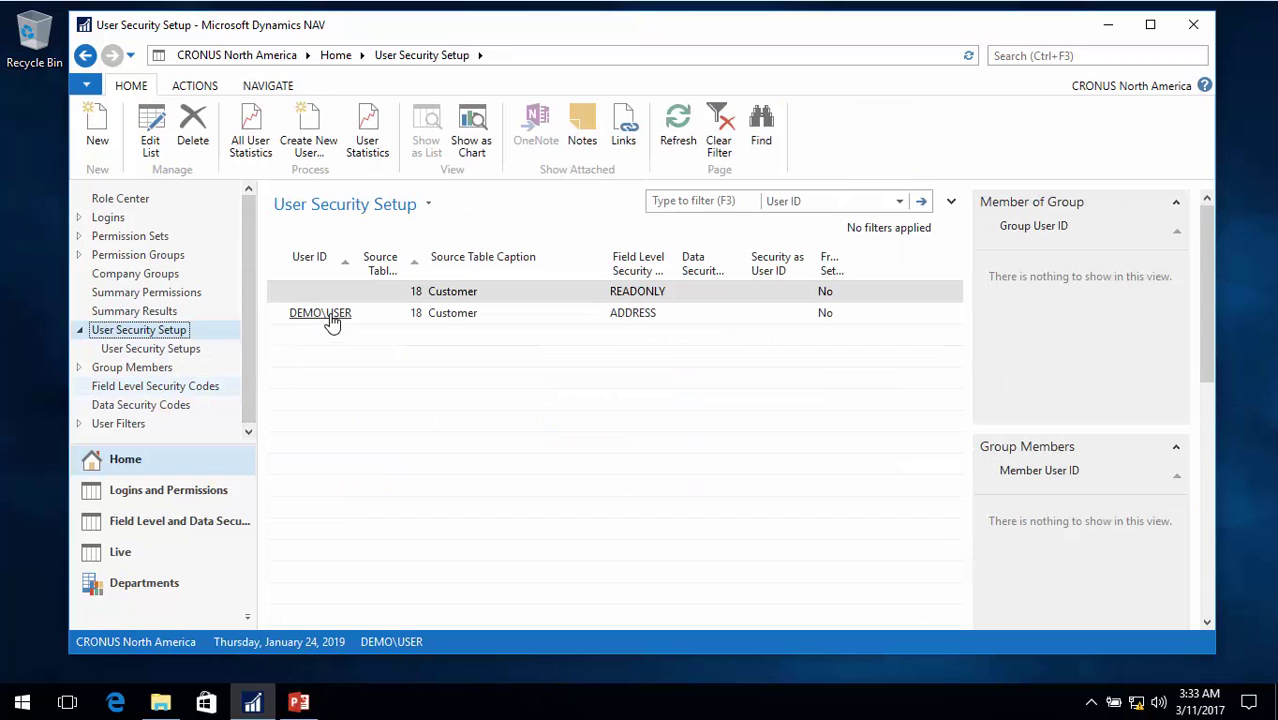
{"action": "left_click", "coordinate": [151, 133]}
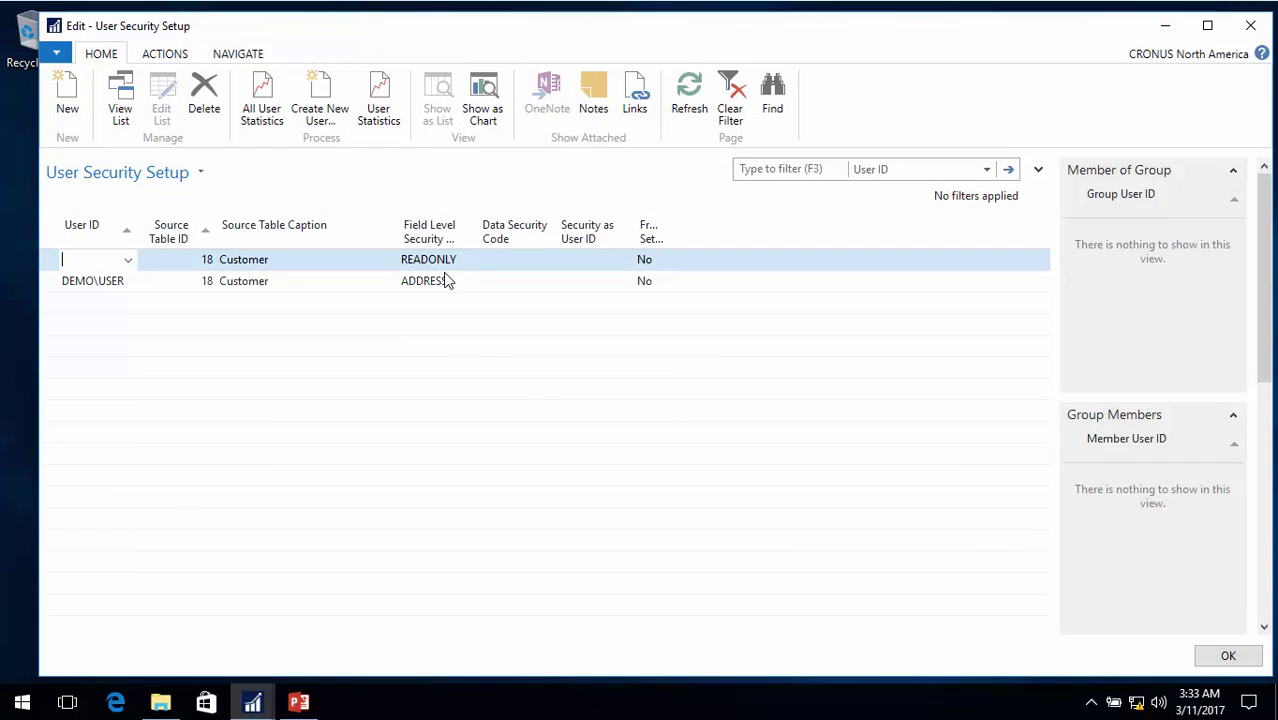
{"action": "left_click", "coordinate": [446, 280]}
{"action": "left_click", "coordinate": [467, 284]}
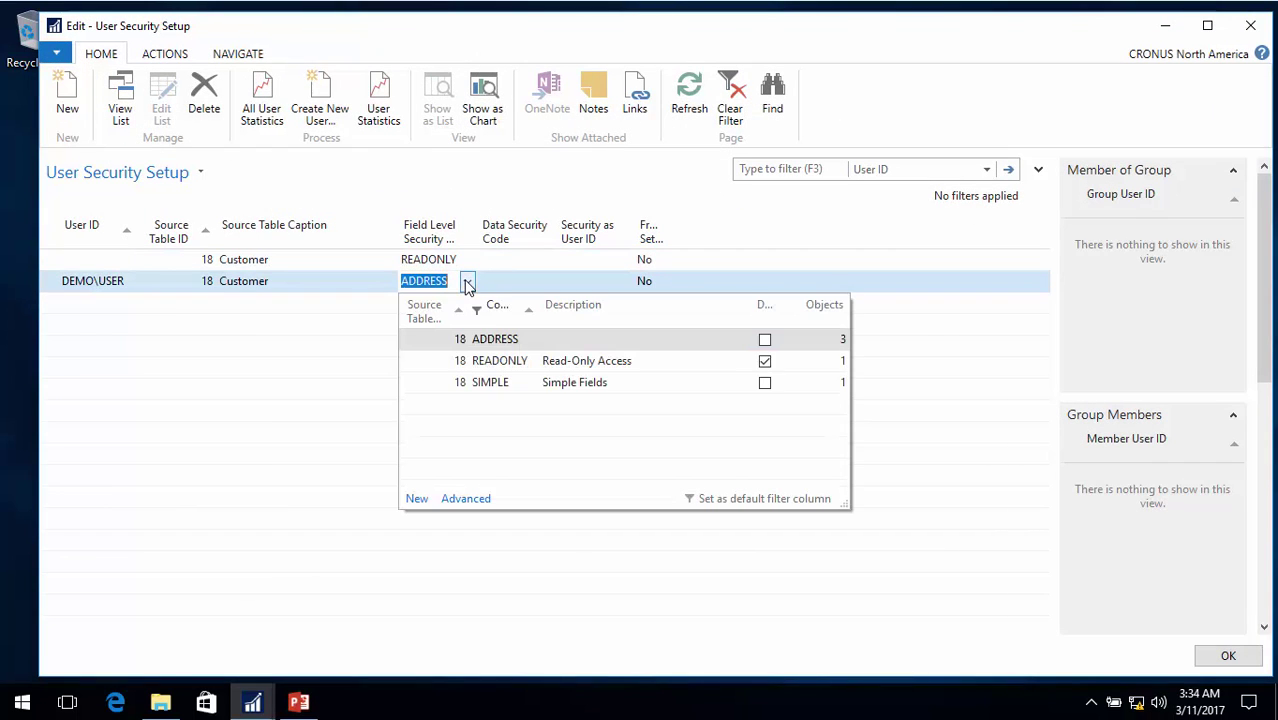
{"action": "left_click", "coordinate": [485, 385]}
{"action": "key", "text": "Up"}
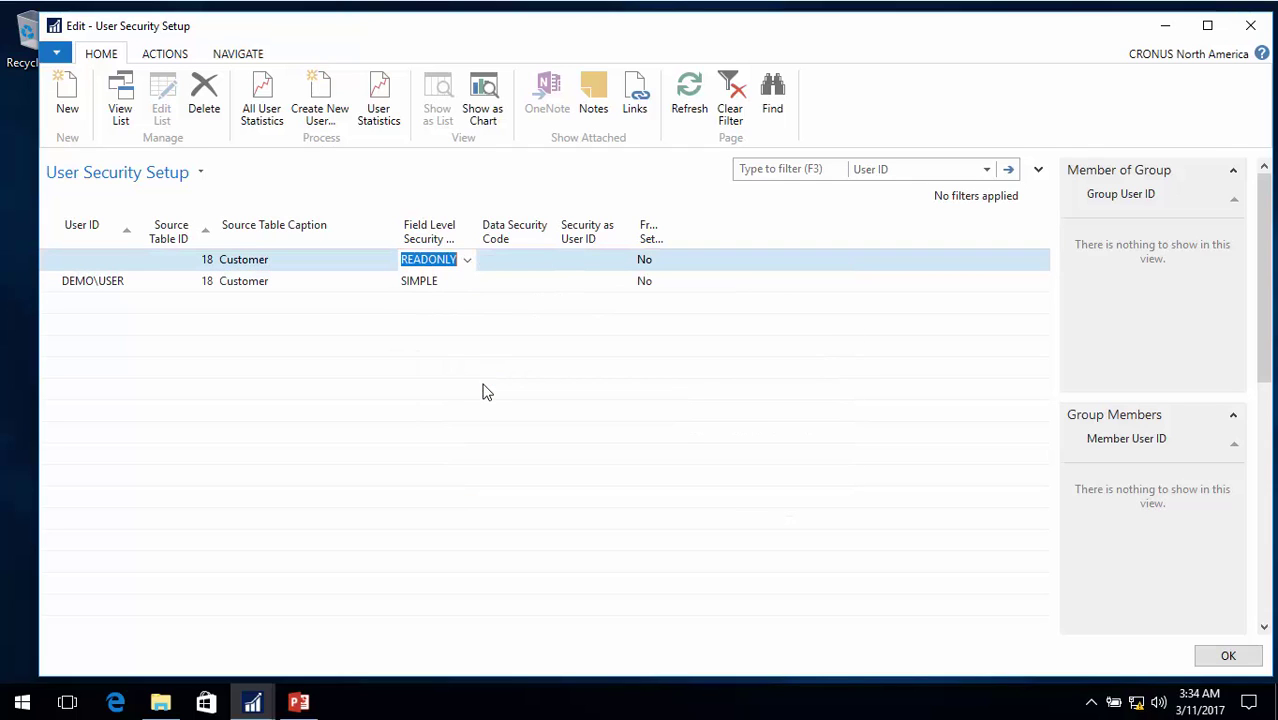
{"action": "key", "text": "Escape"}
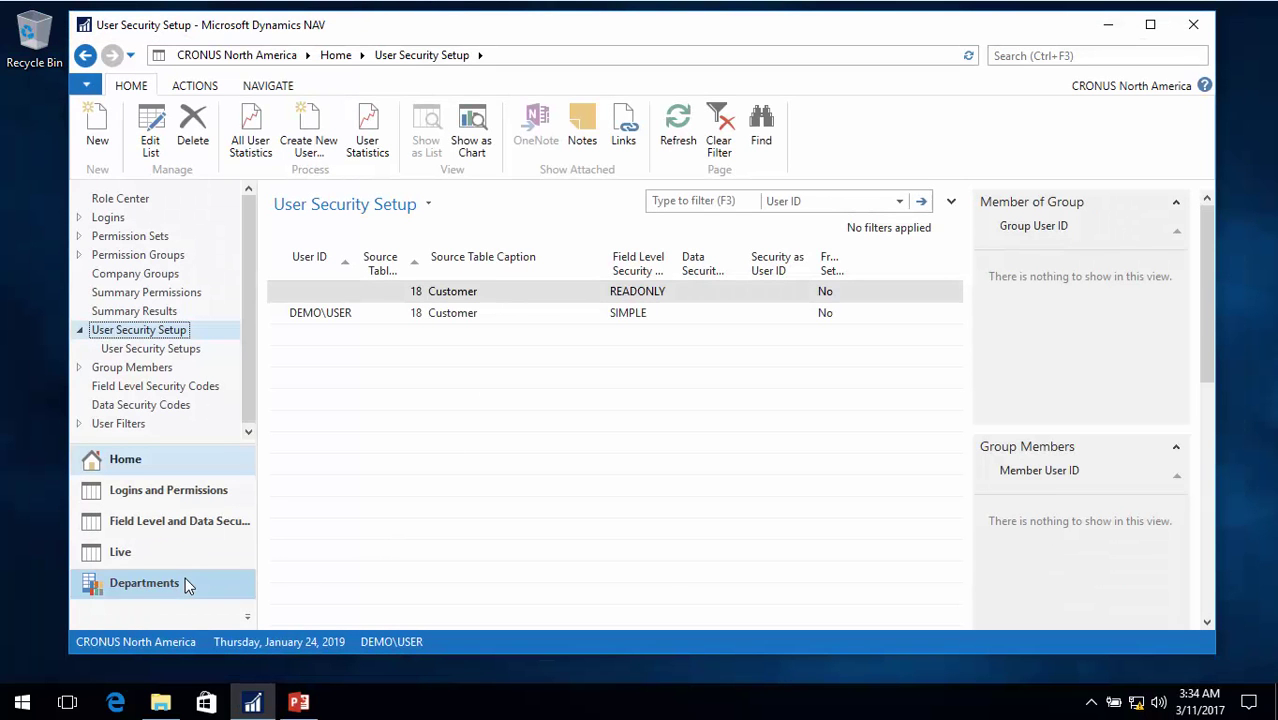
Step: Check the fields and actions on The Cannon Group PLC's customer card under the SIMPLE code, and return to the User Security Setup
{"action": "left_click", "coordinate": [185, 583]}
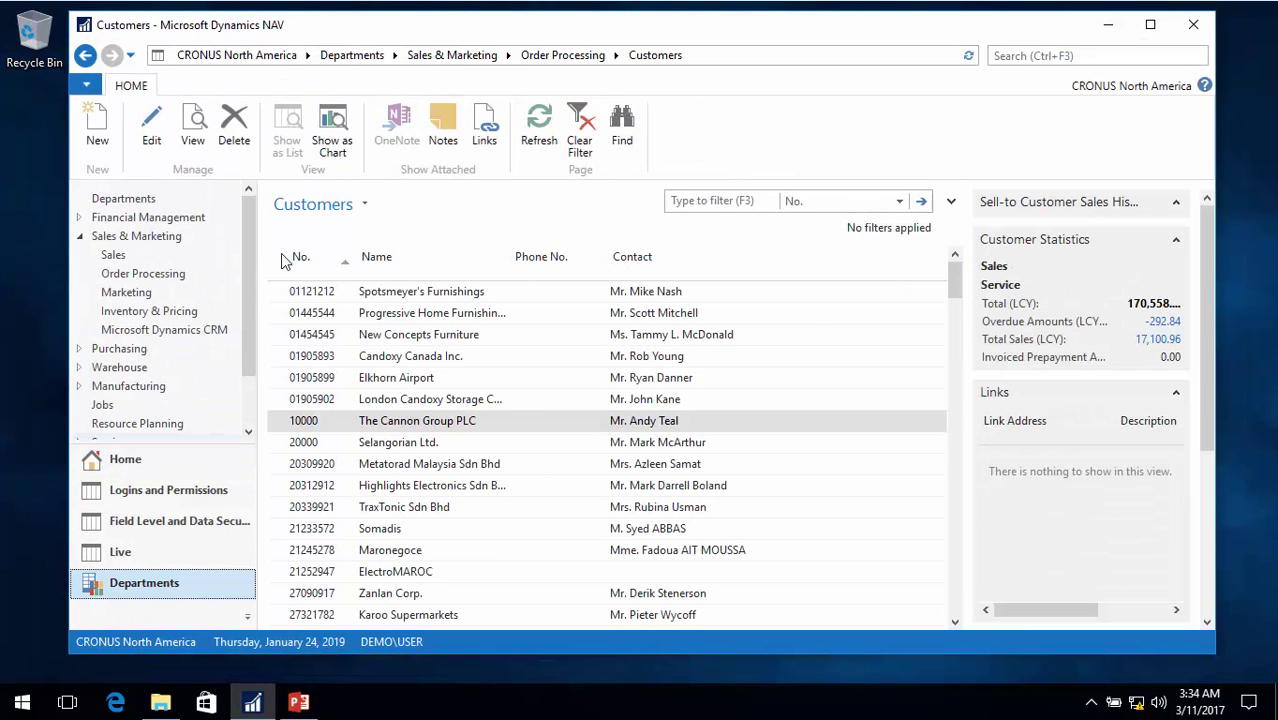
{"action": "double_click", "coordinate": [341, 424]}
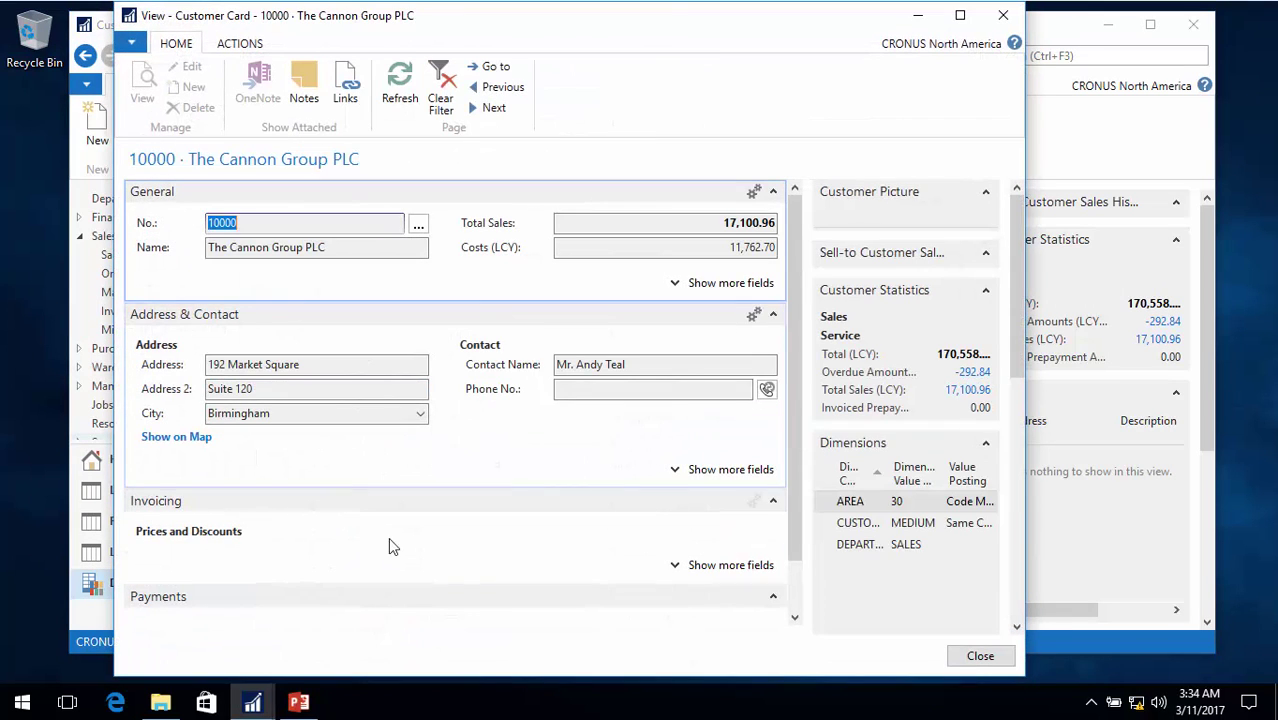
{"action": "scroll", "coordinate": [640, 577], "scroll_direction": "down", "scroll_amount": 2}
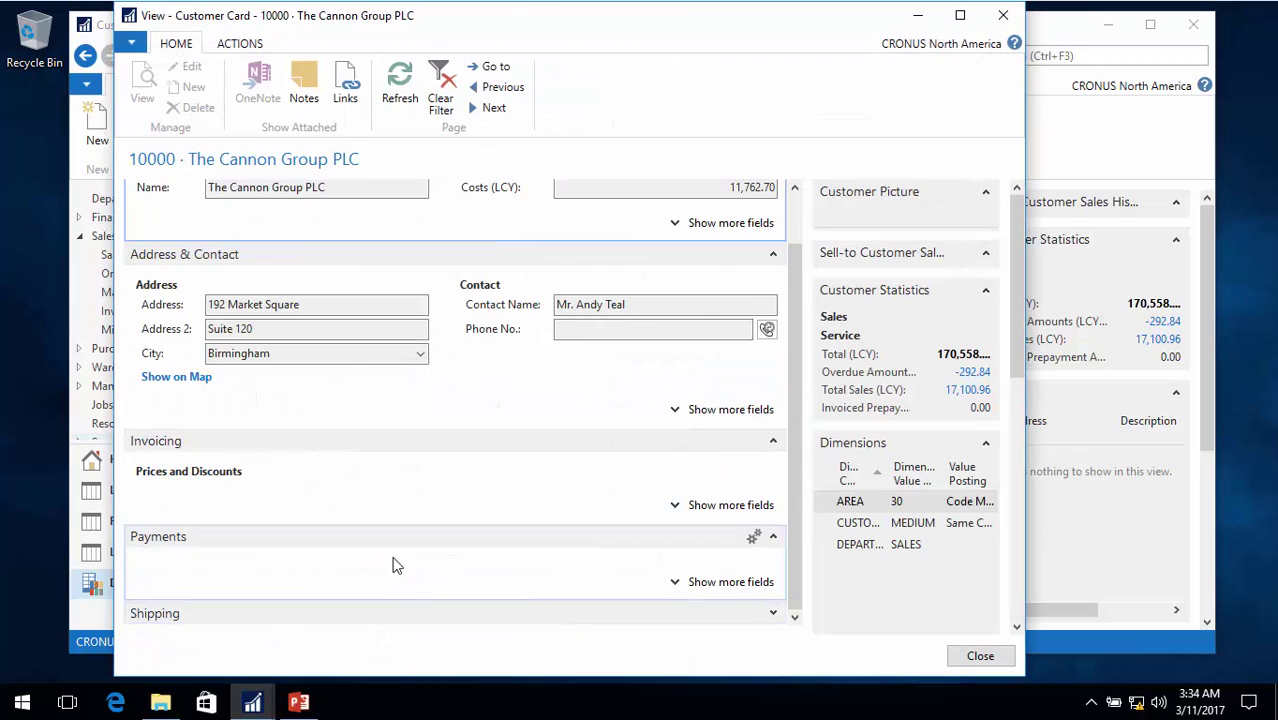
{"action": "scroll", "coordinate": [397, 563], "scroll_direction": "up", "scroll_amount": 2}
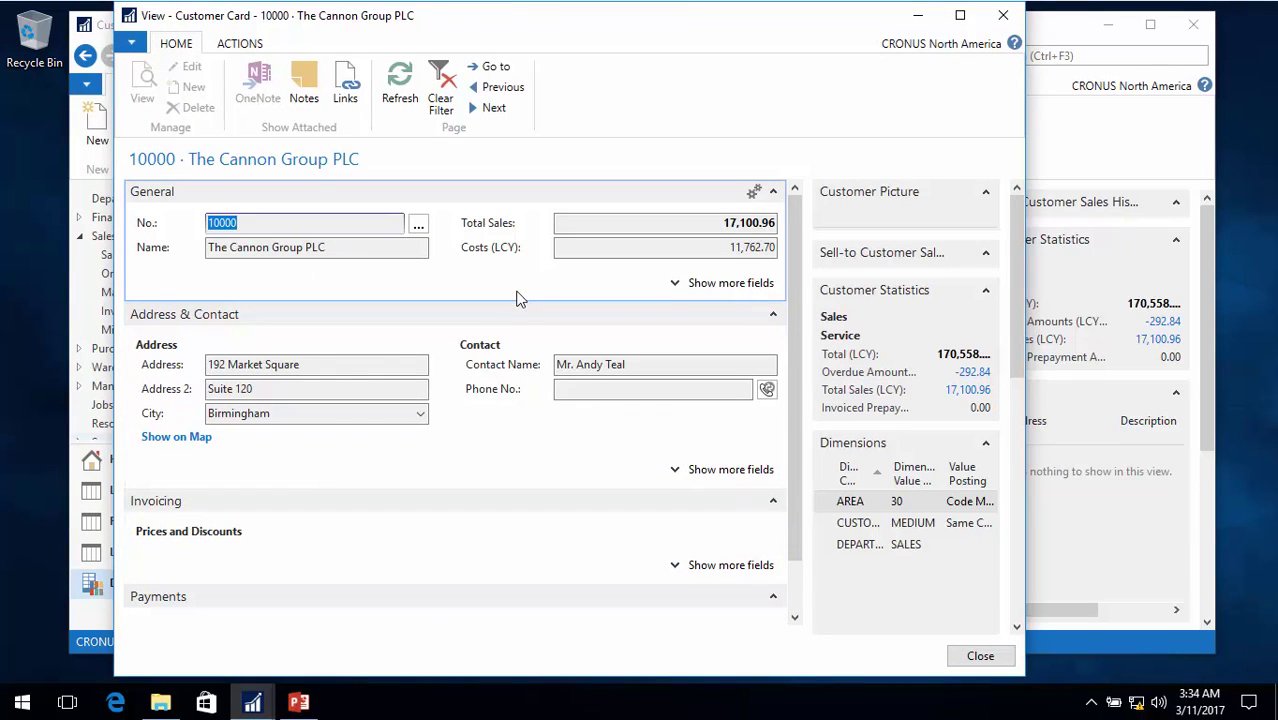
{"action": "left_click", "coordinate": [230, 39]}
{"action": "left_click", "coordinate": [174, 47]}
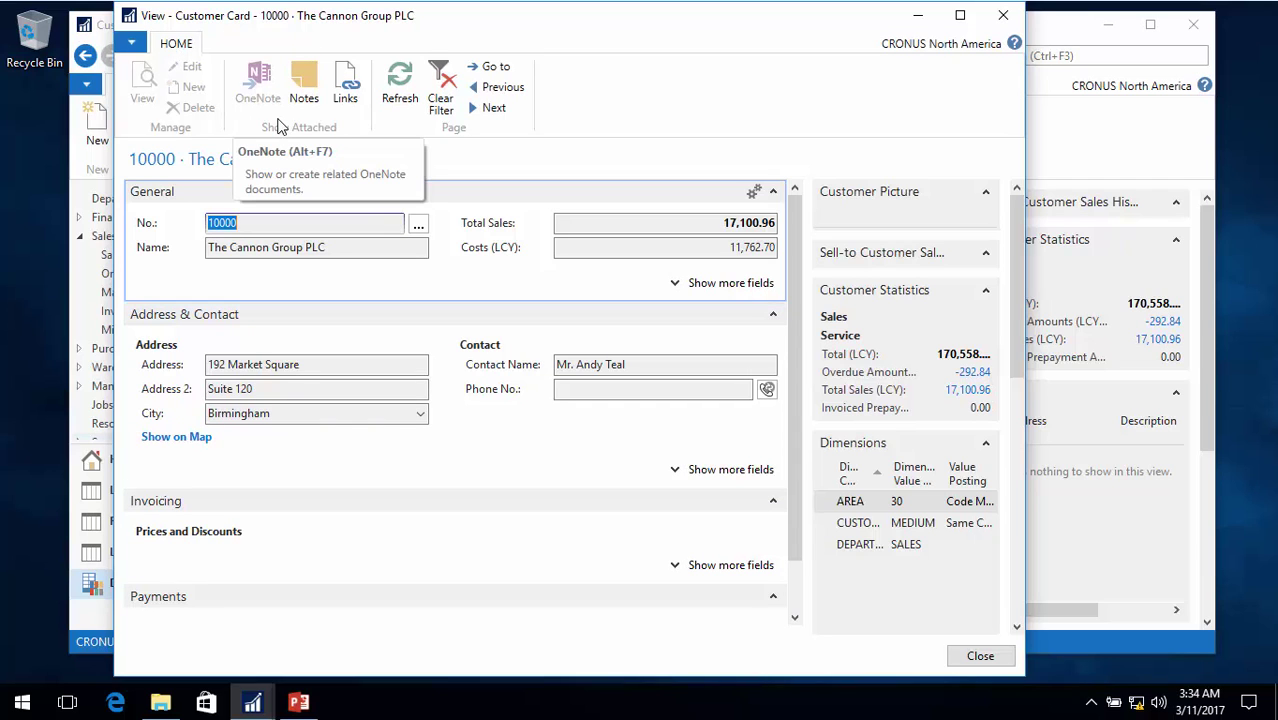
{"action": "key", "text": "Escape"}
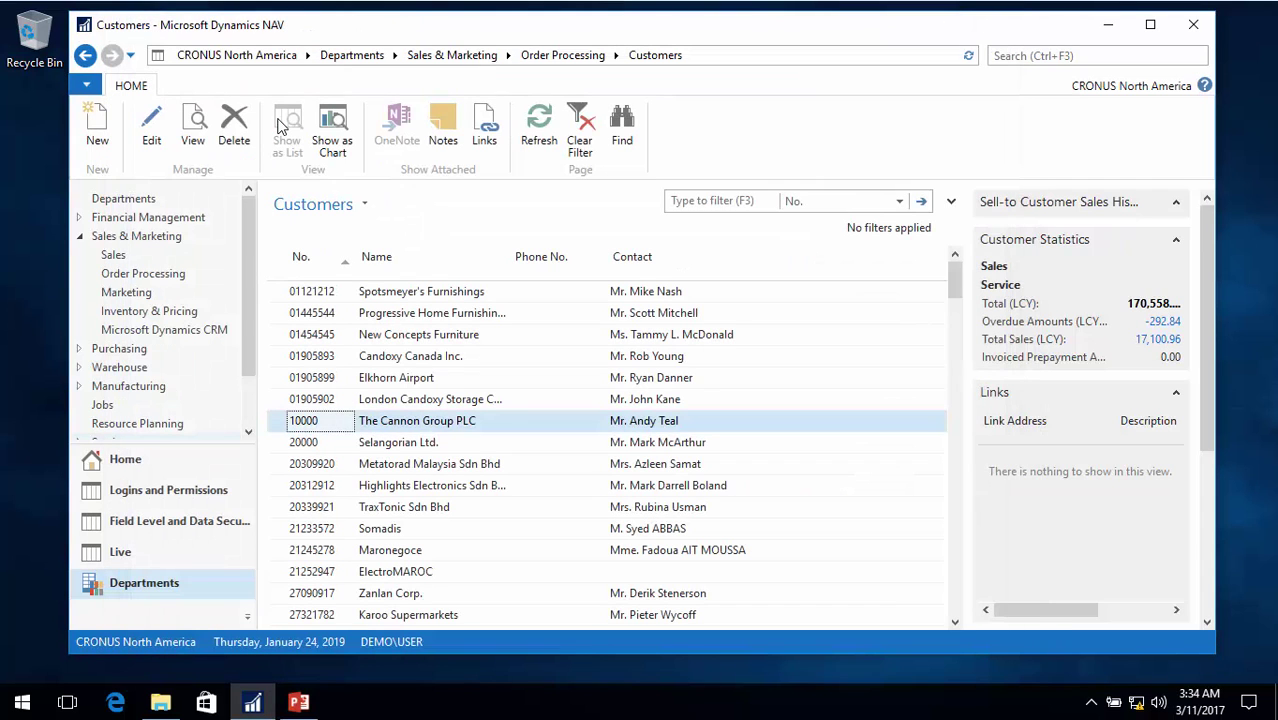
{"action": "left_click", "coordinate": [128, 462]}
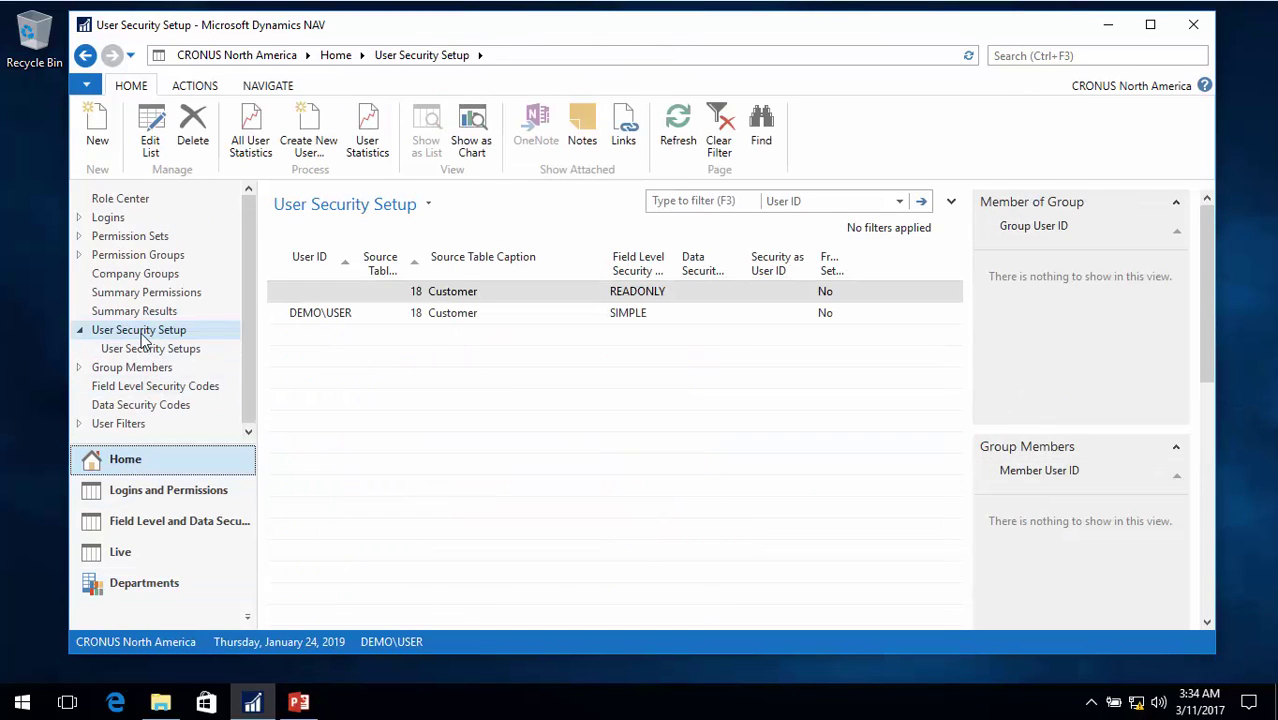
Step: Open the objects of the Customer table's SIMPLE field level security code and add page 21 Customer Card with View general permission
{"action": "left_click", "coordinate": [146, 388]}
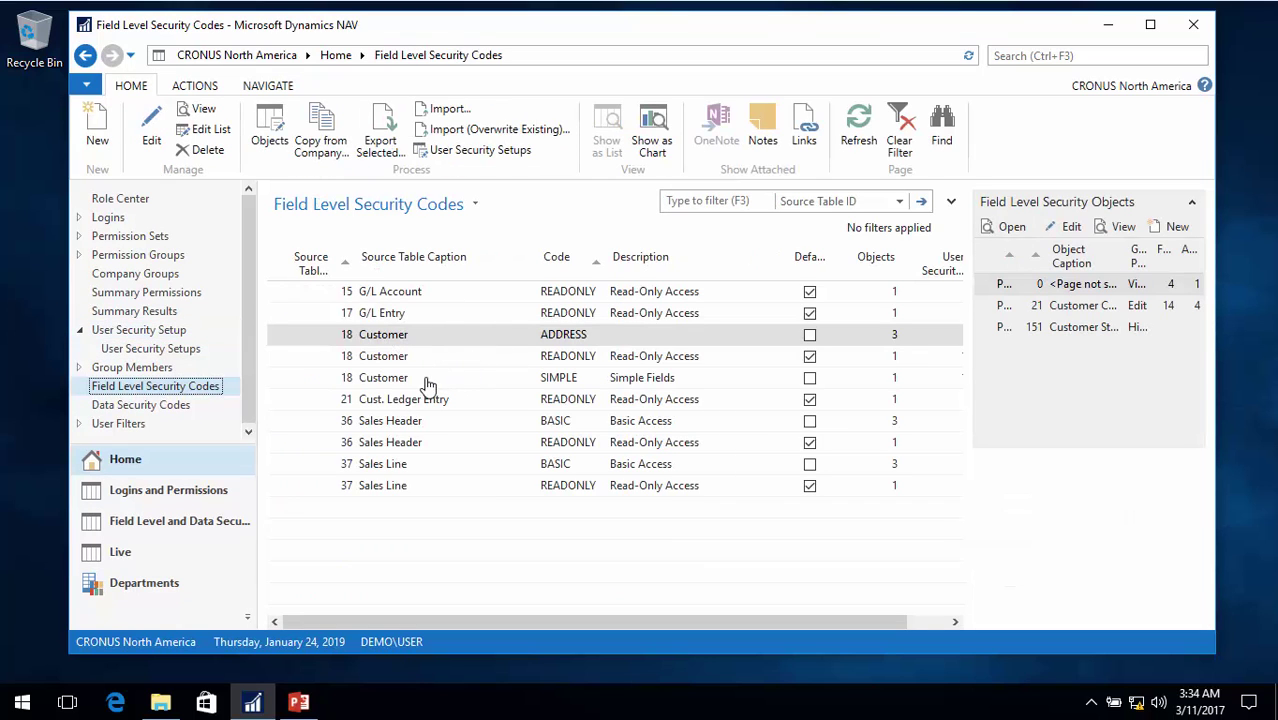
{"action": "left_click", "coordinate": [421, 380]}
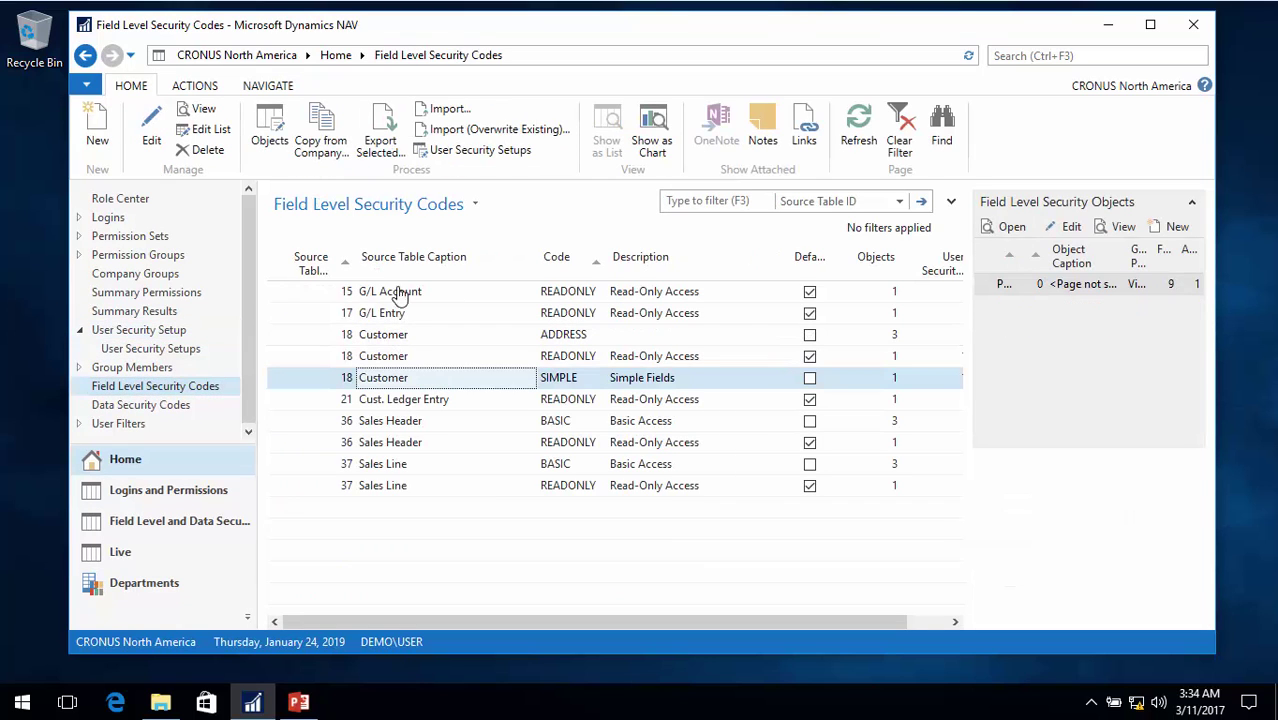
{"action": "left_click", "coordinate": [271, 140]}
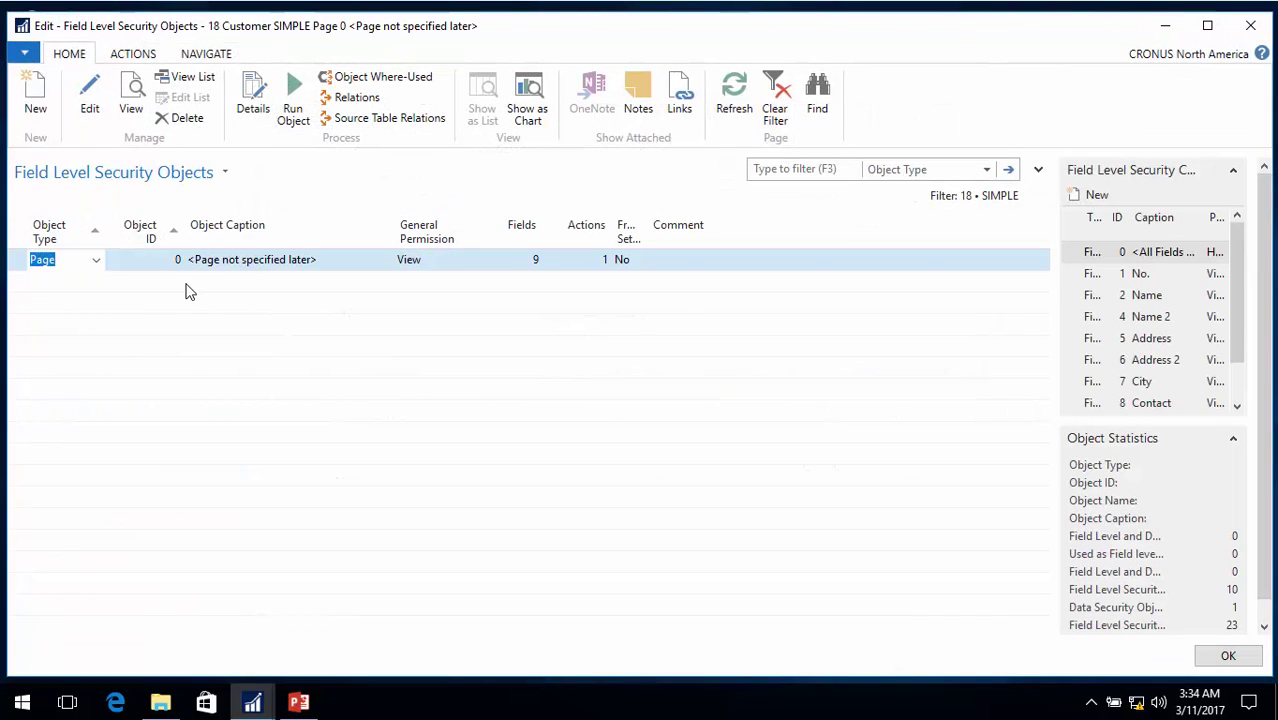
{"action": "left_click", "coordinate": [186, 285]}
{"action": "left_click", "coordinate": [175, 281]}
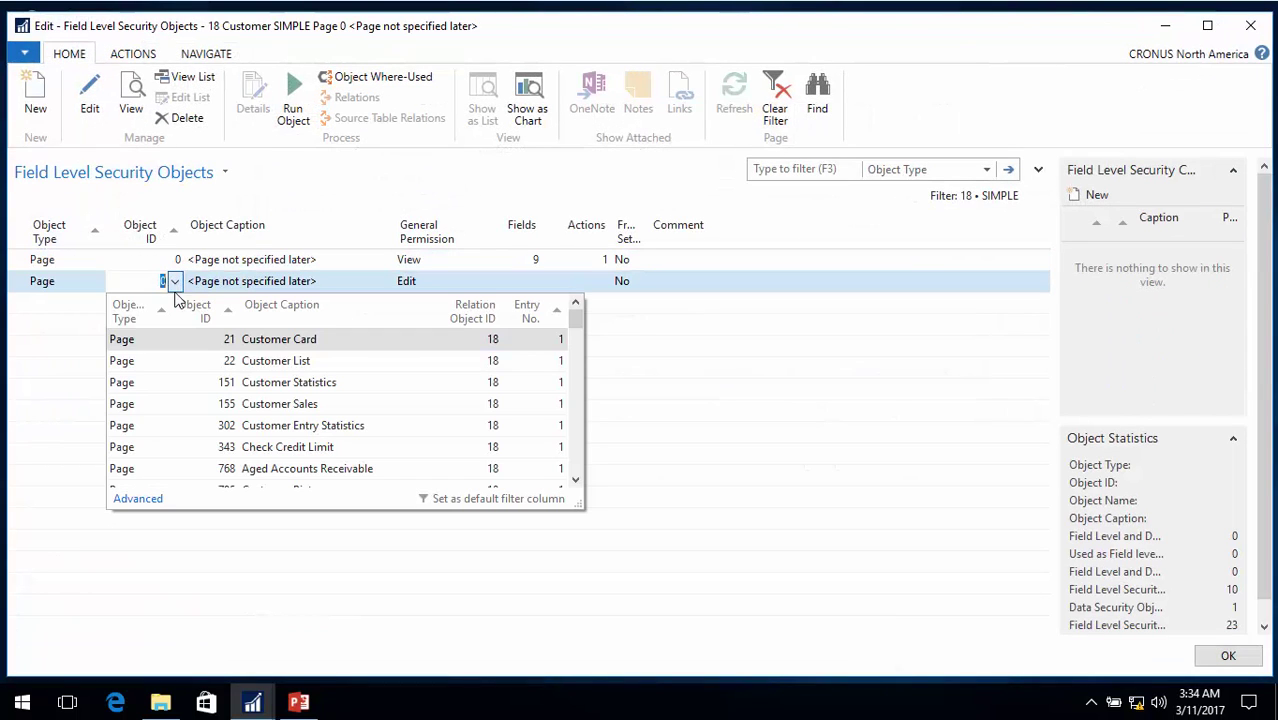
{"action": "left_click", "coordinate": [298, 340]}
{"action": "key", "text": "Tab"}
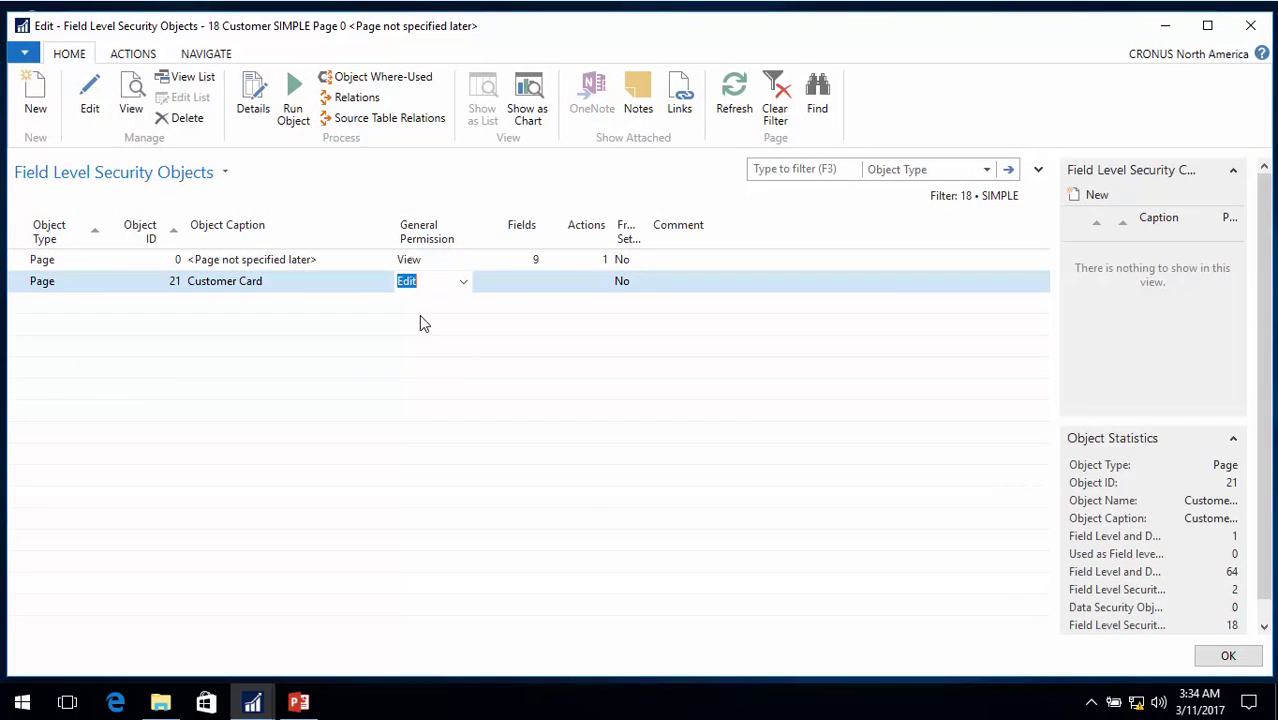
{"action": "type", "text": "v"}
{"action": "key", "text": "Tab"}
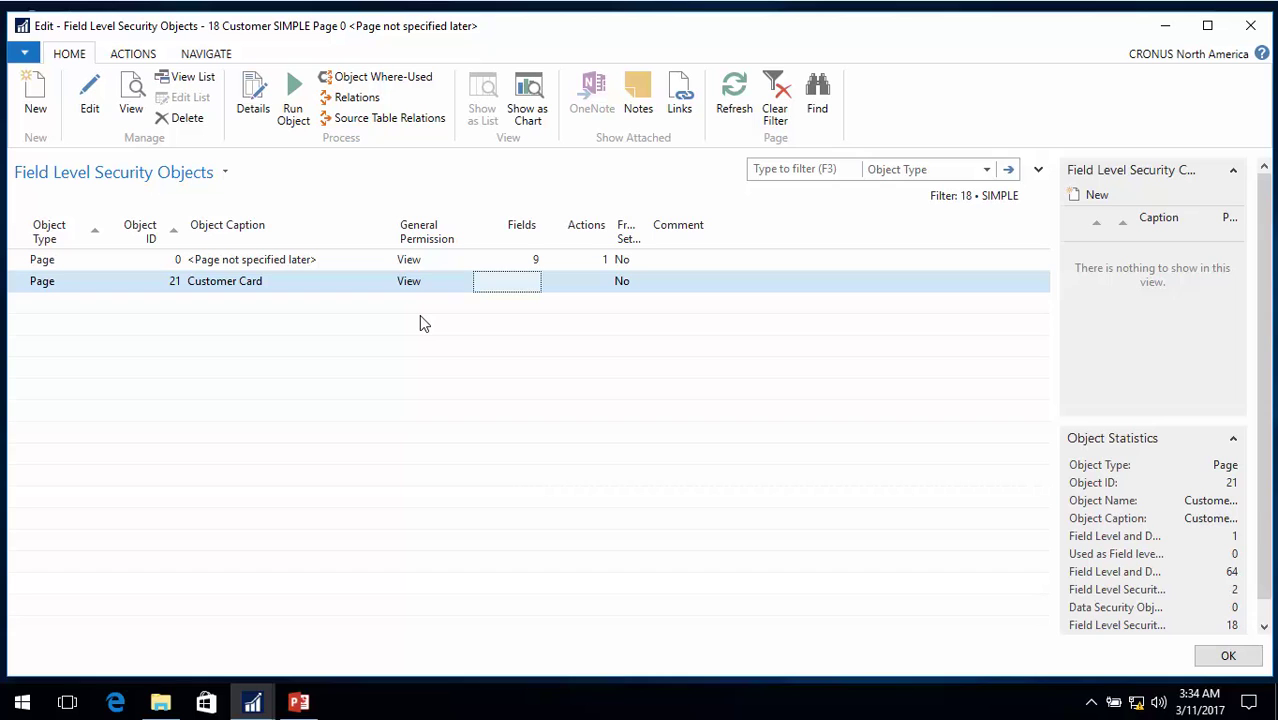
Step: Copy the details of the SIMPLE code's unspecified page object into the Customer Card object, verifying the source's code in its page information
{"action": "left_click", "coordinate": [254, 100]}
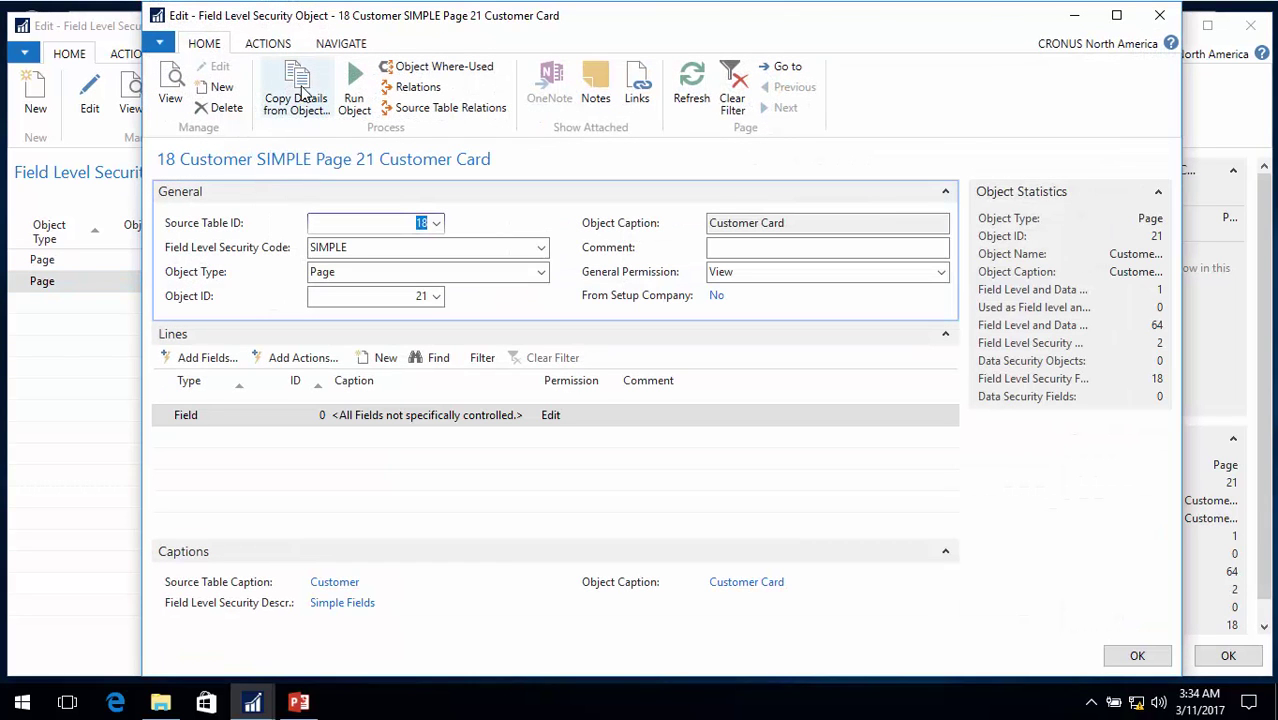
{"action": "left_click", "coordinate": [297, 88]}
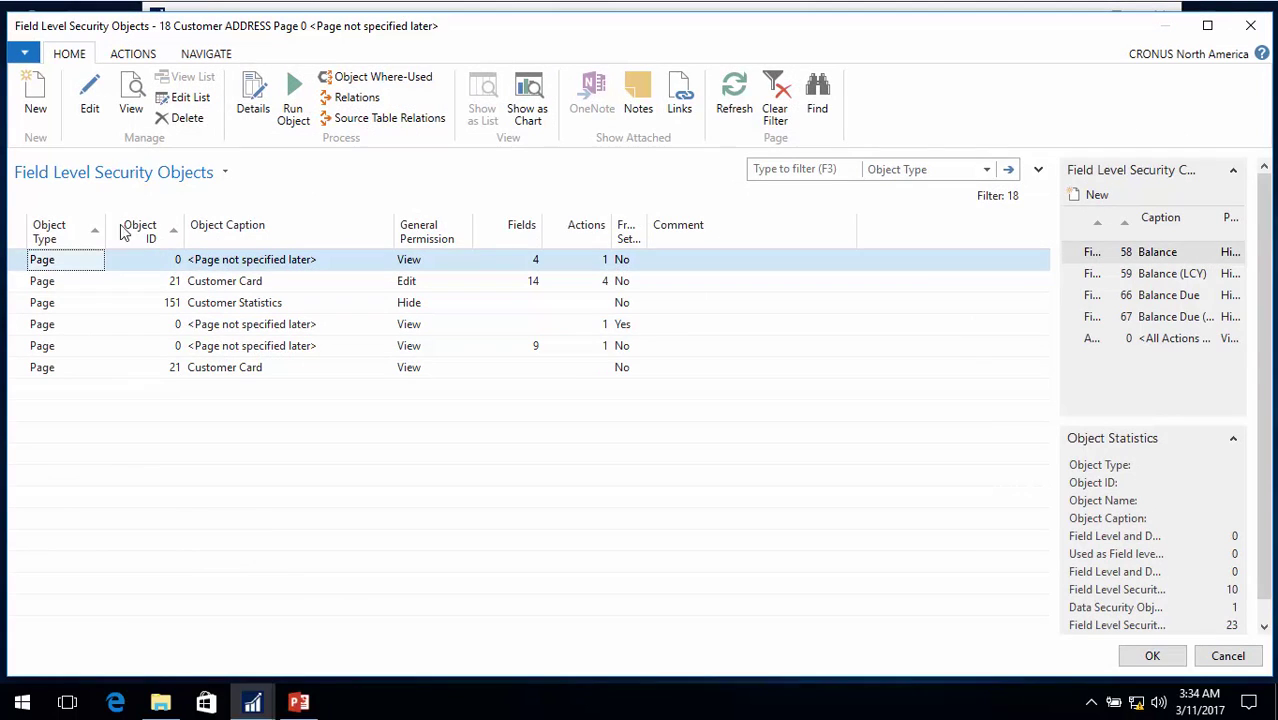
{"action": "left_click", "coordinate": [100, 348]}
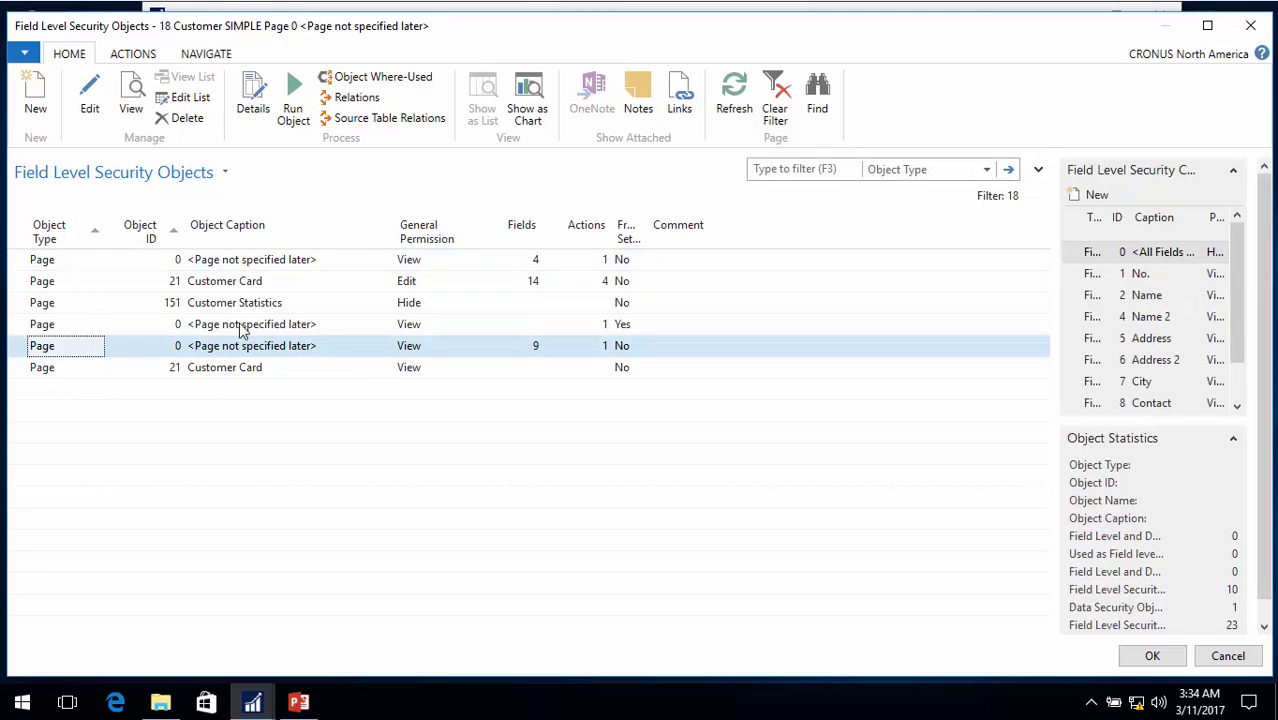
{"action": "left_click", "coordinate": [24, 52]}
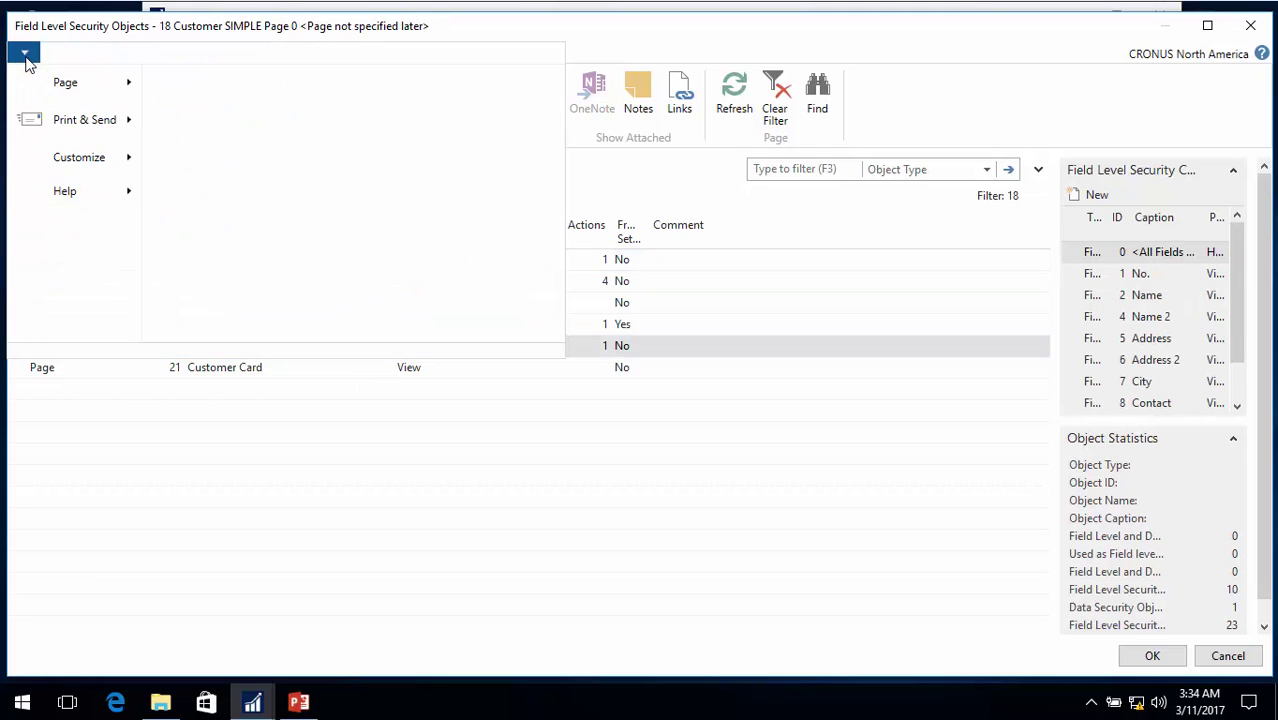
{"action": "mouse_move", "coordinate": [135, 188]}
{"action": "left_click", "coordinate": [231, 178]}
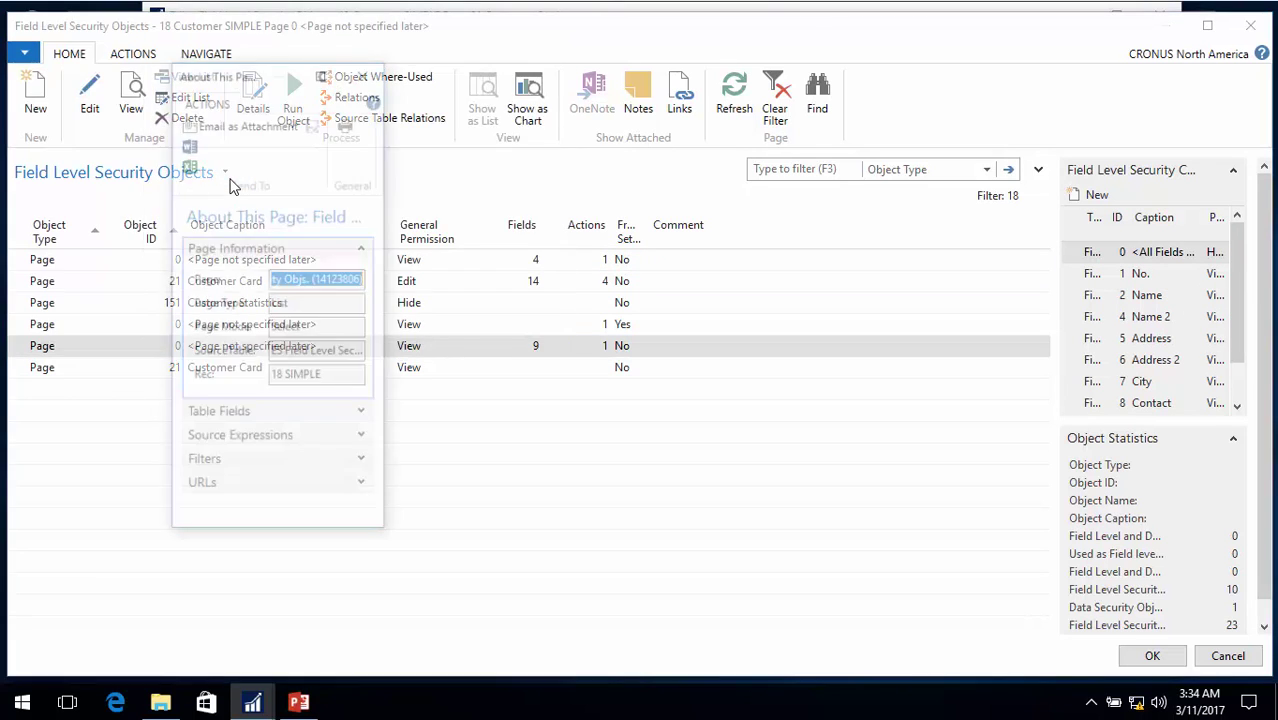
{"action": "left_click", "coordinate": [363, 414]}
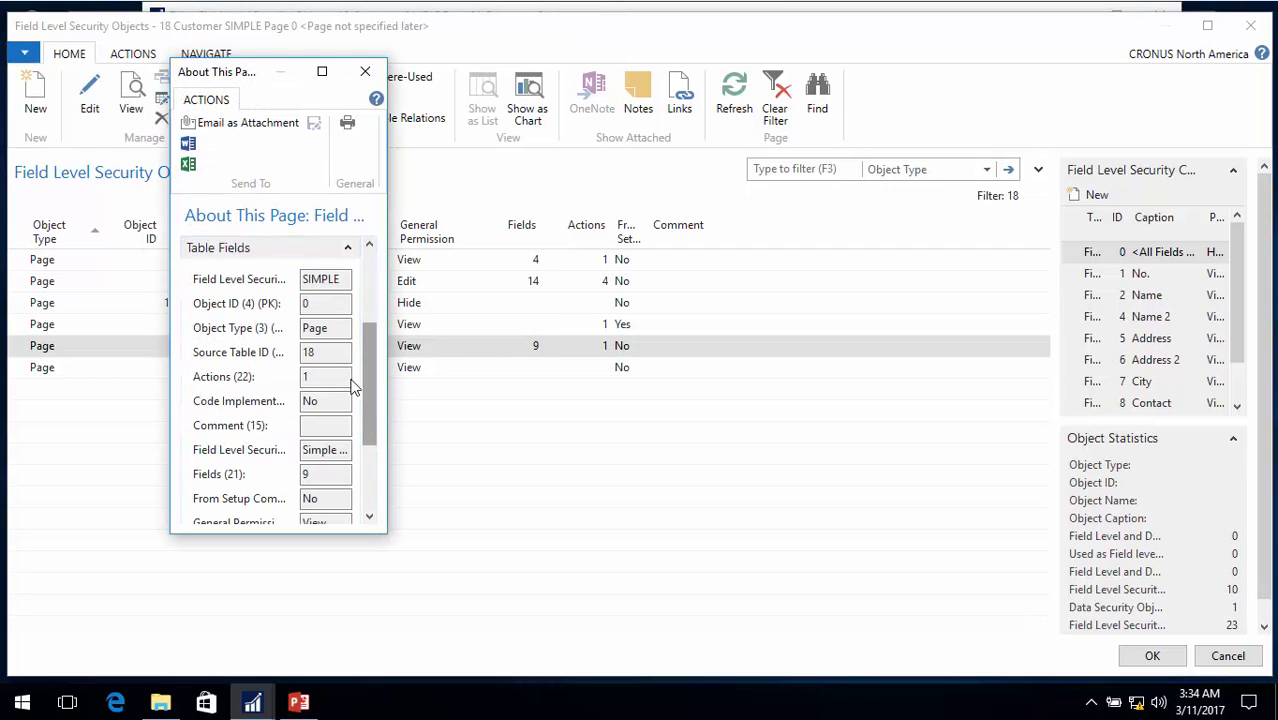
{"action": "key", "text": "Escape"}
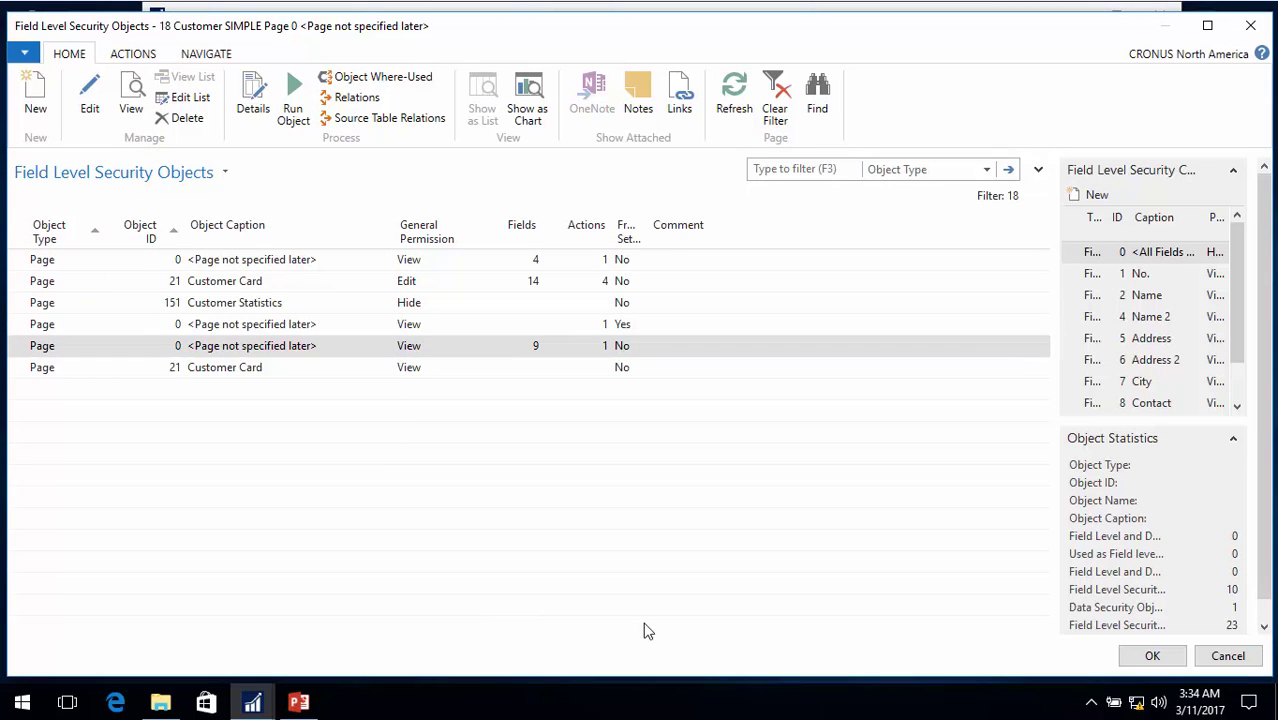
{"action": "left_click", "coordinate": [1150, 655]}
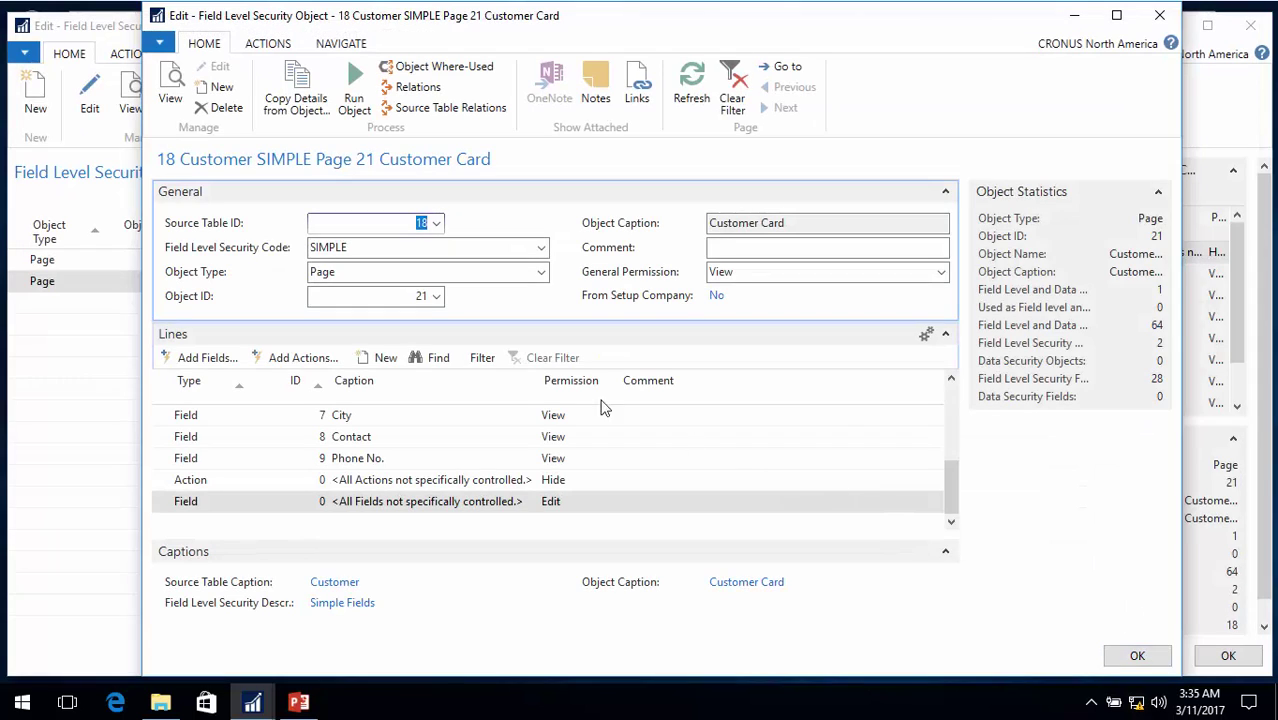
{"action": "scroll", "coordinate": [372, 440], "scroll_direction": "up", "scroll_amount": 3}
{"action": "scroll", "coordinate": [256, 419], "scroll_direction": "down", "scroll_amount": 3}
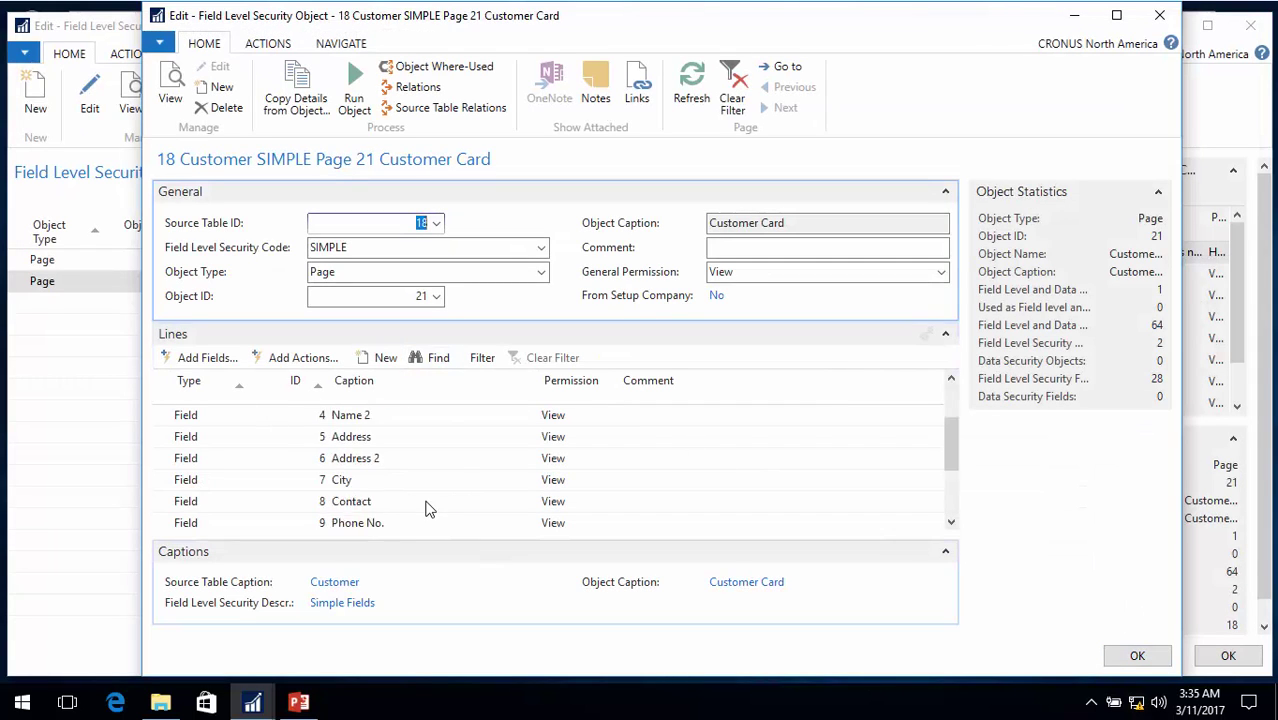
Step: Add the Ship-to Addresses action with Edit permission to the Customer Card object's lines, and close the object
{"action": "left_click", "coordinate": [301, 357]}
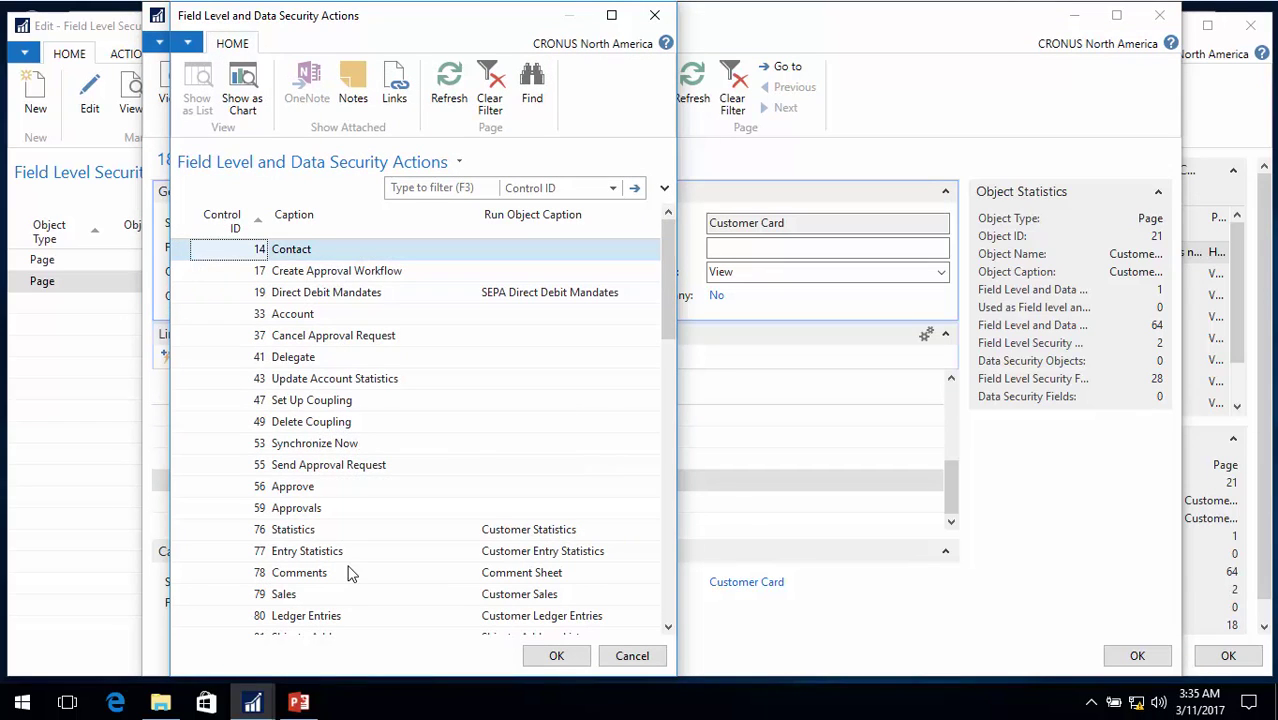
{"action": "scroll", "coordinate": [349, 573], "scroll_direction": "down", "scroll_amount": 1}
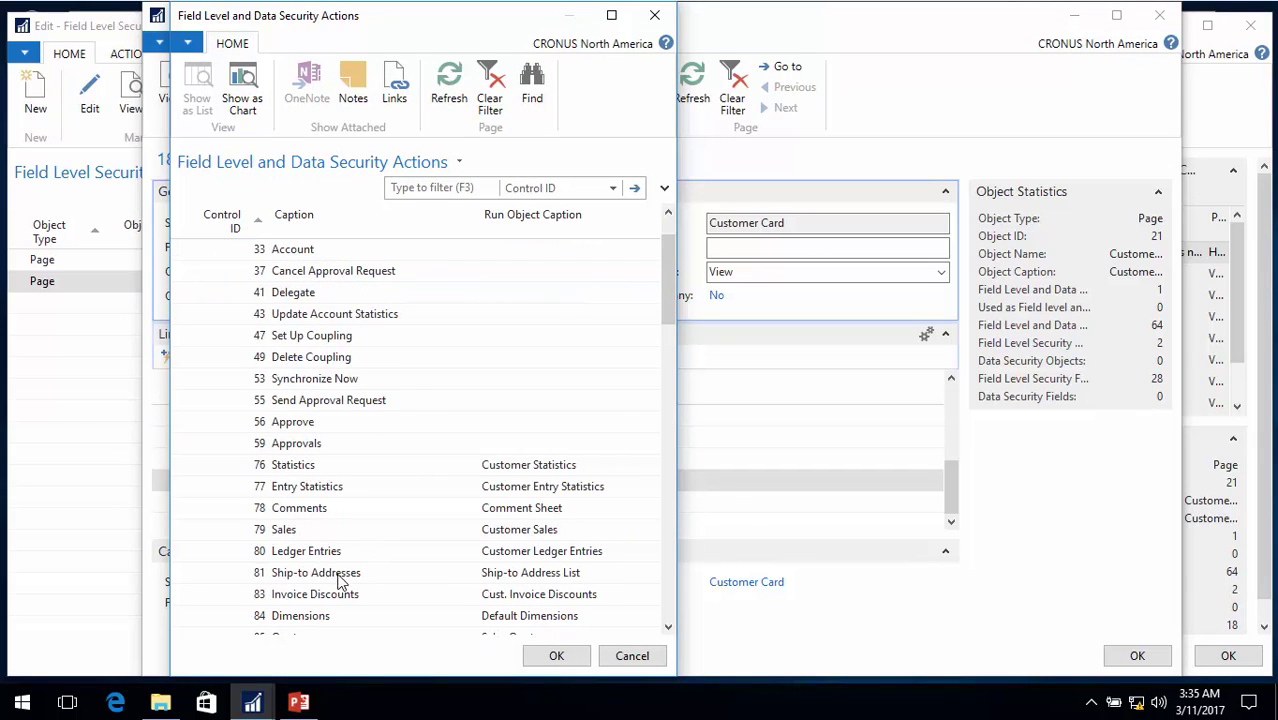
{"action": "left_click", "coordinate": [341, 578]}
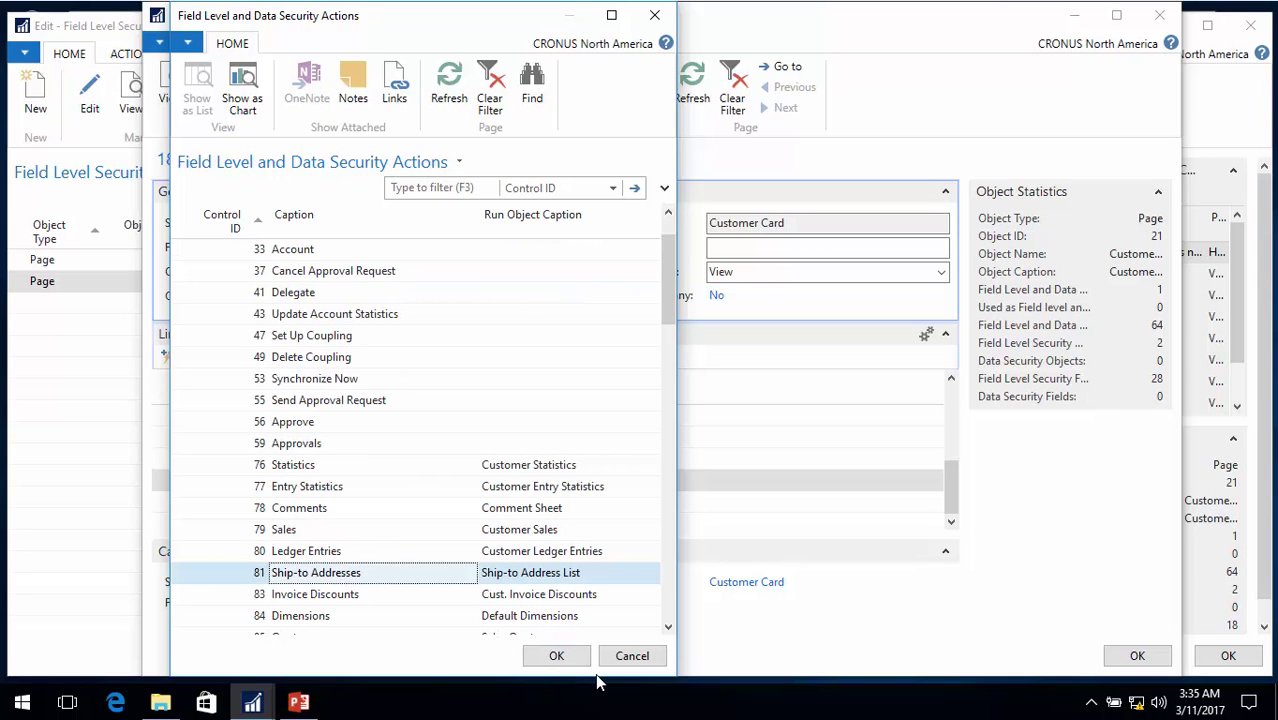
{"action": "left_click", "coordinate": [556, 656]}
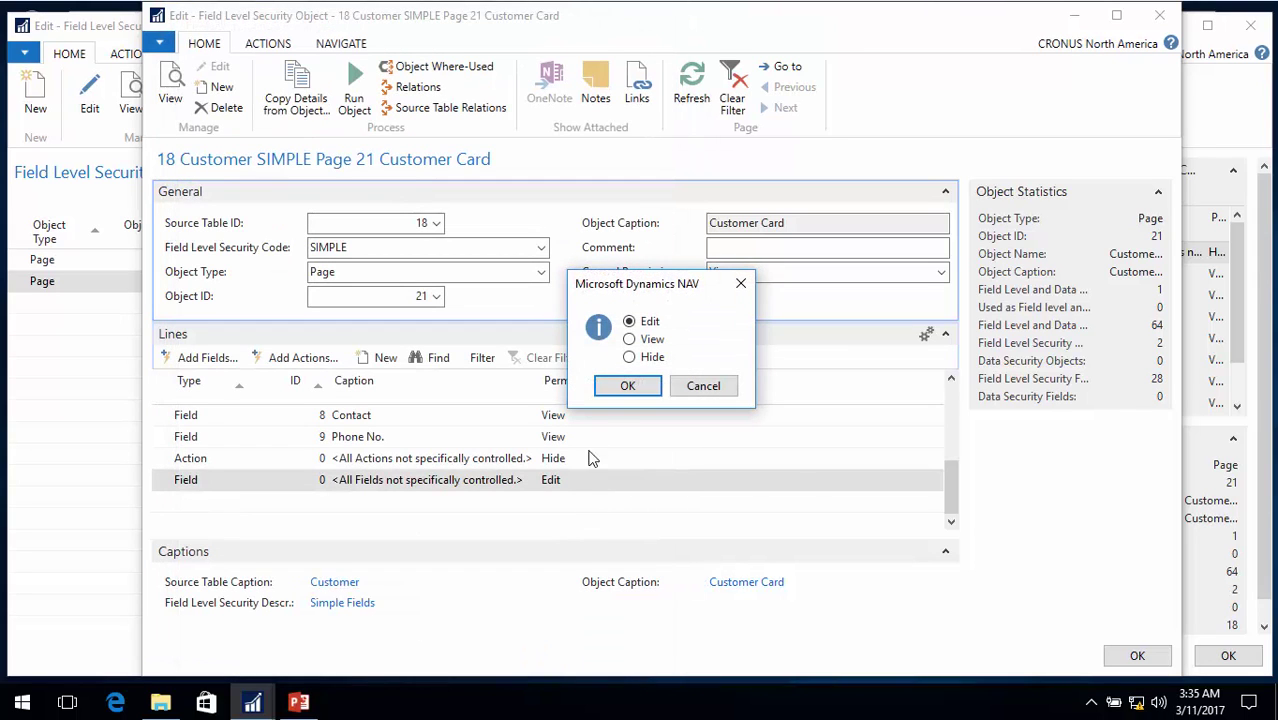
{"action": "left_click", "coordinate": [627, 385]}
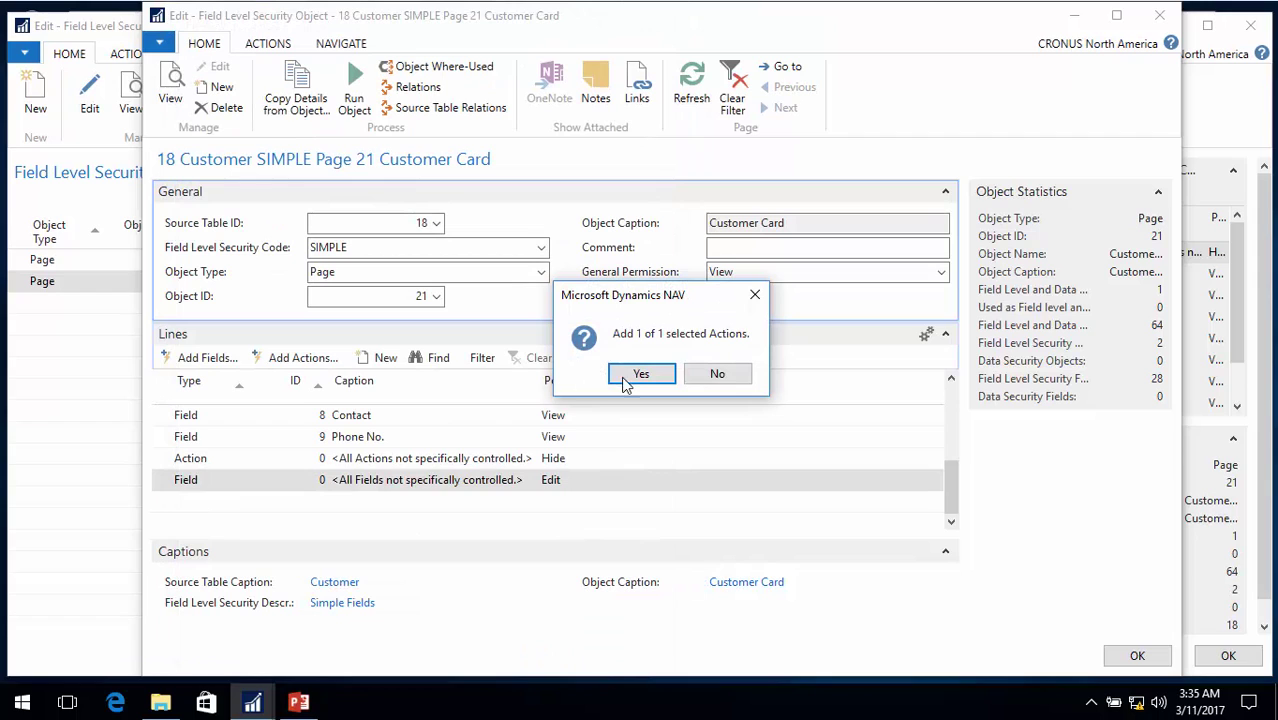
{"action": "left_click", "coordinate": [641, 374]}
{"action": "scroll", "coordinate": [340, 500], "scroll_direction": "up", "scroll_amount": 1}
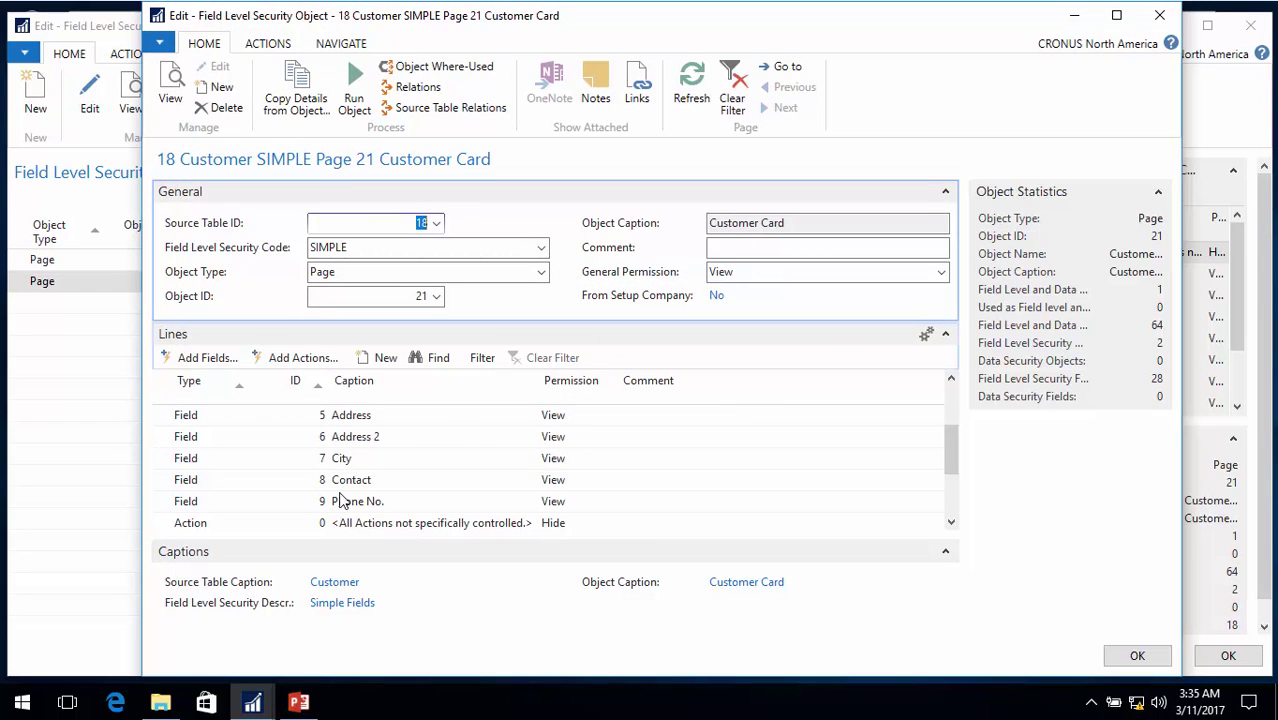
{"action": "scroll", "coordinate": [340, 505], "scroll_direction": "down", "scroll_amount": 1}
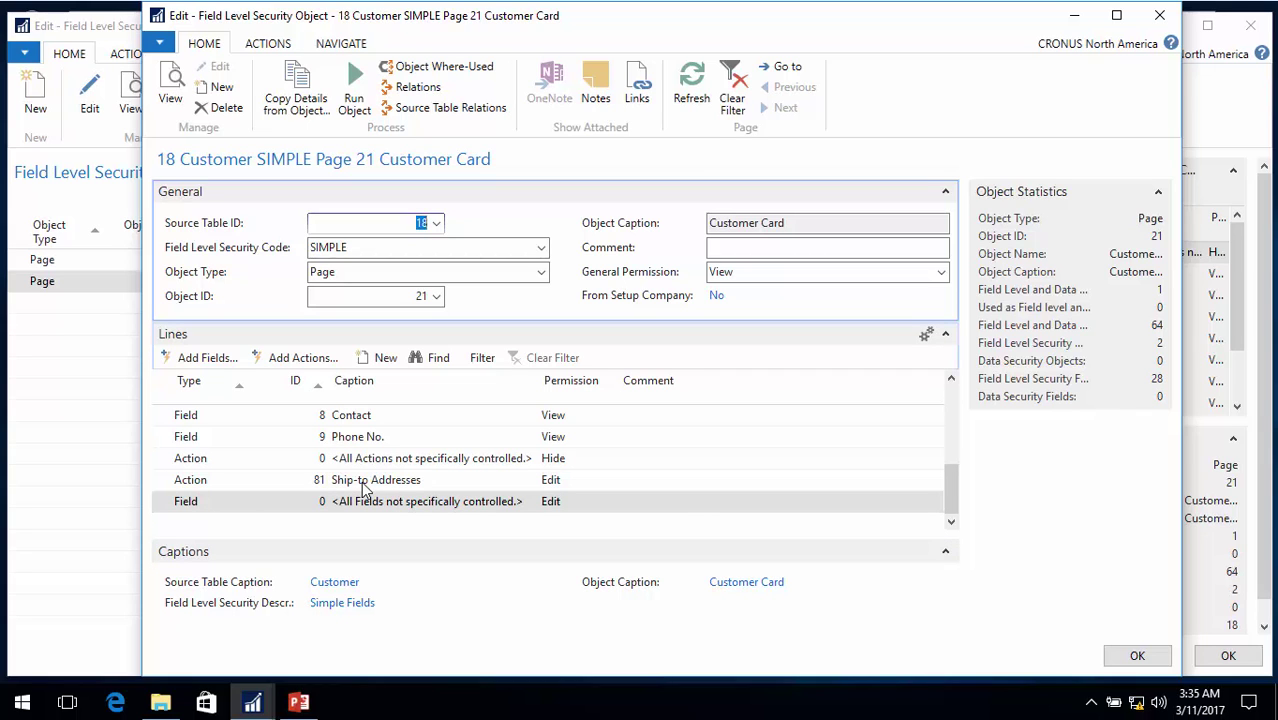
{"action": "key", "text": "Escape"}
Step: Add page 22 Customer List with View general permission to the SIMPLE code's objects
{"action": "left_click", "coordinate": [169, 307]}
{"action": "left_click", "coordinate": [172, 306]}
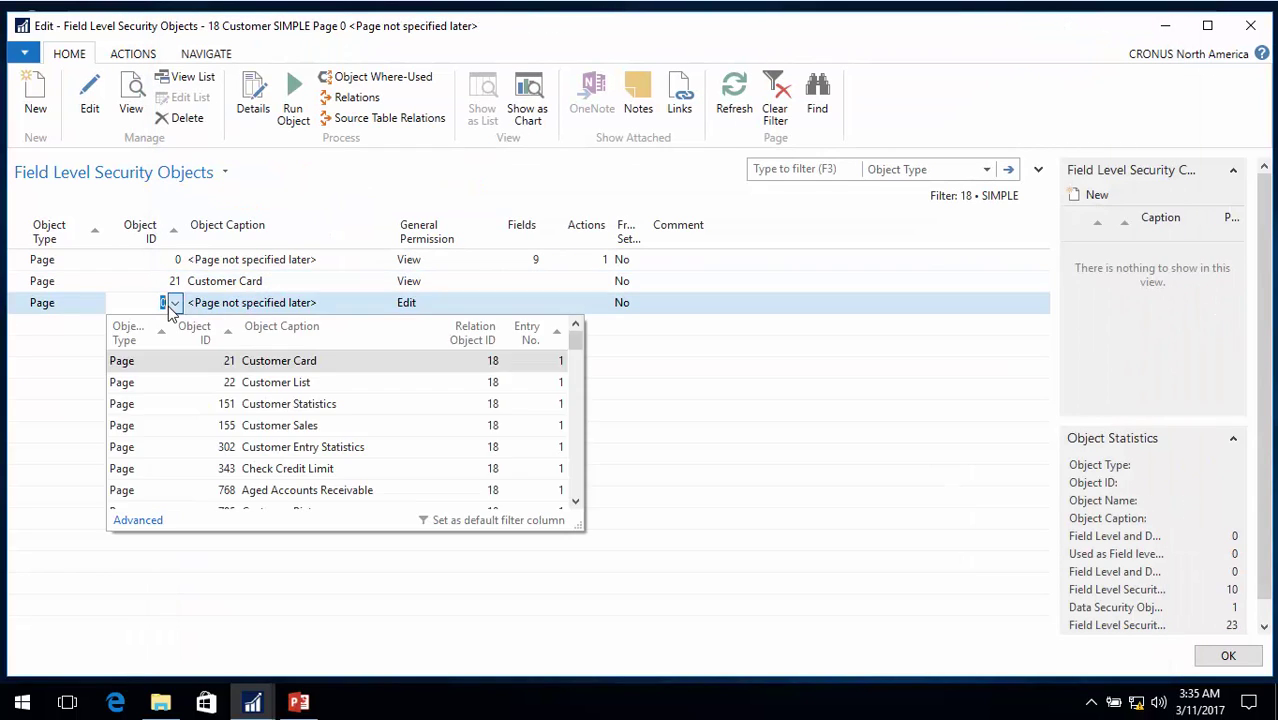
{"action": "left_click", "coordinate": [289, 384]}
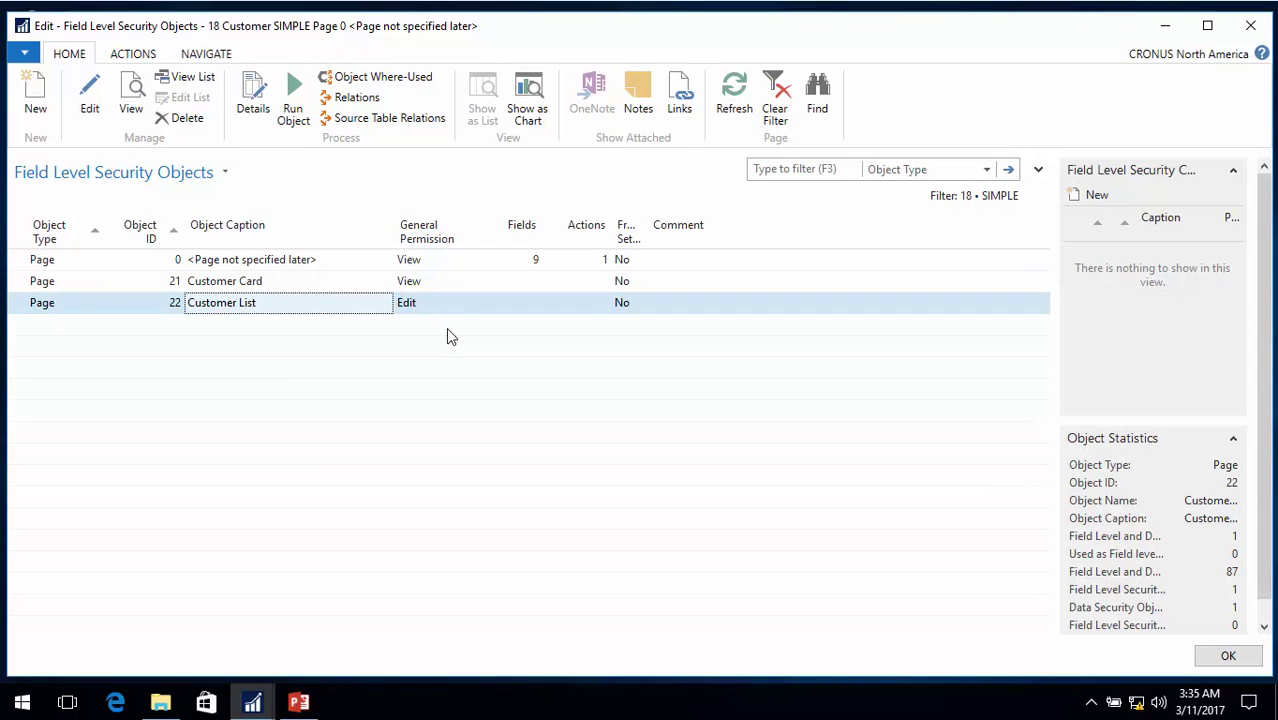
{"action": "key", "text": "Tab"}
{"action": "type", "text": "v"}
{"action": "key", "text": "Tab"}
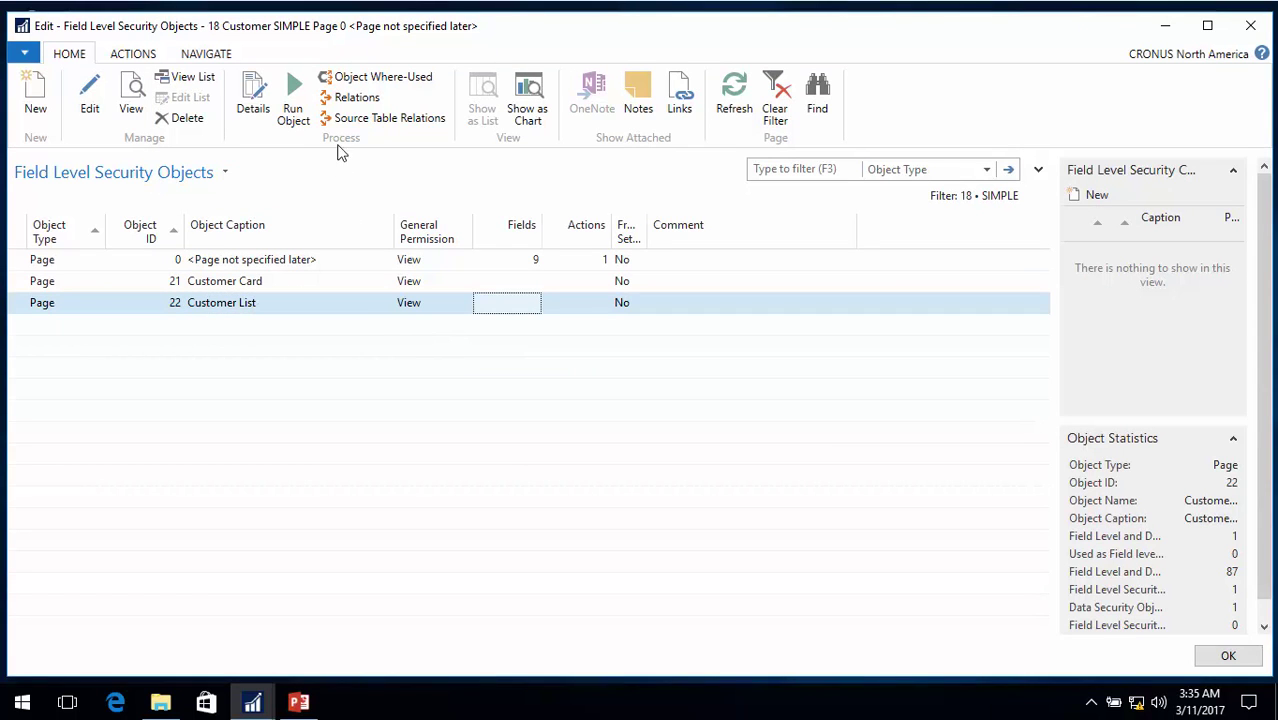
Step: Open the Customer List object's details and copy in those of the SIMPLE code's unspecified page object
{"action": "left_click", "coordinate": [245, 90]}
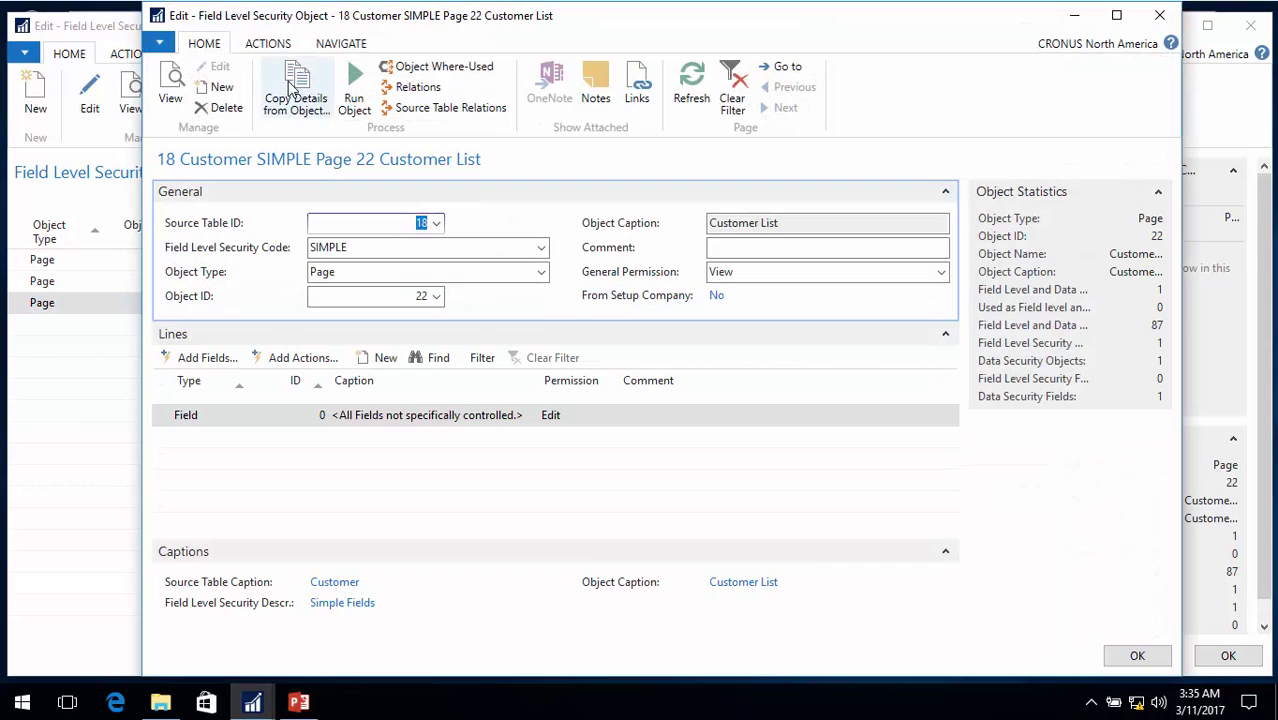
{"action": "left_click", "coordinate": [294, 90]}
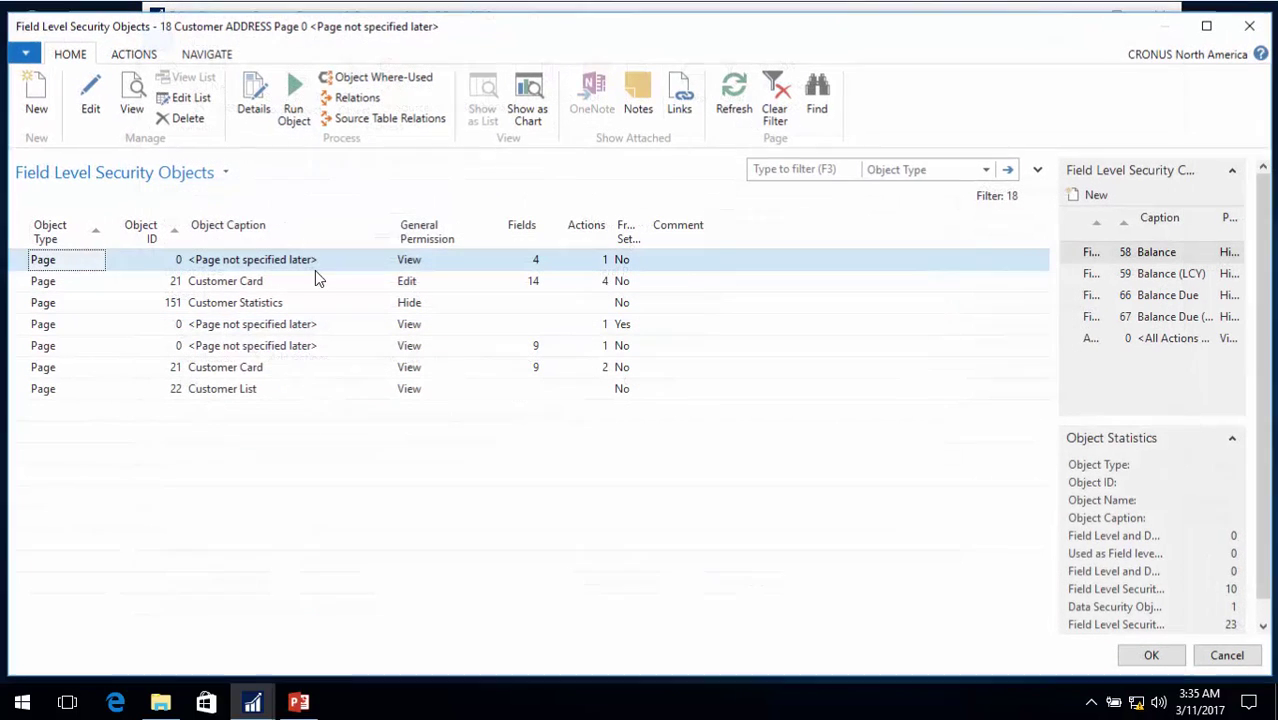
{"action": "left_click", "coordinate": [212, 346]}
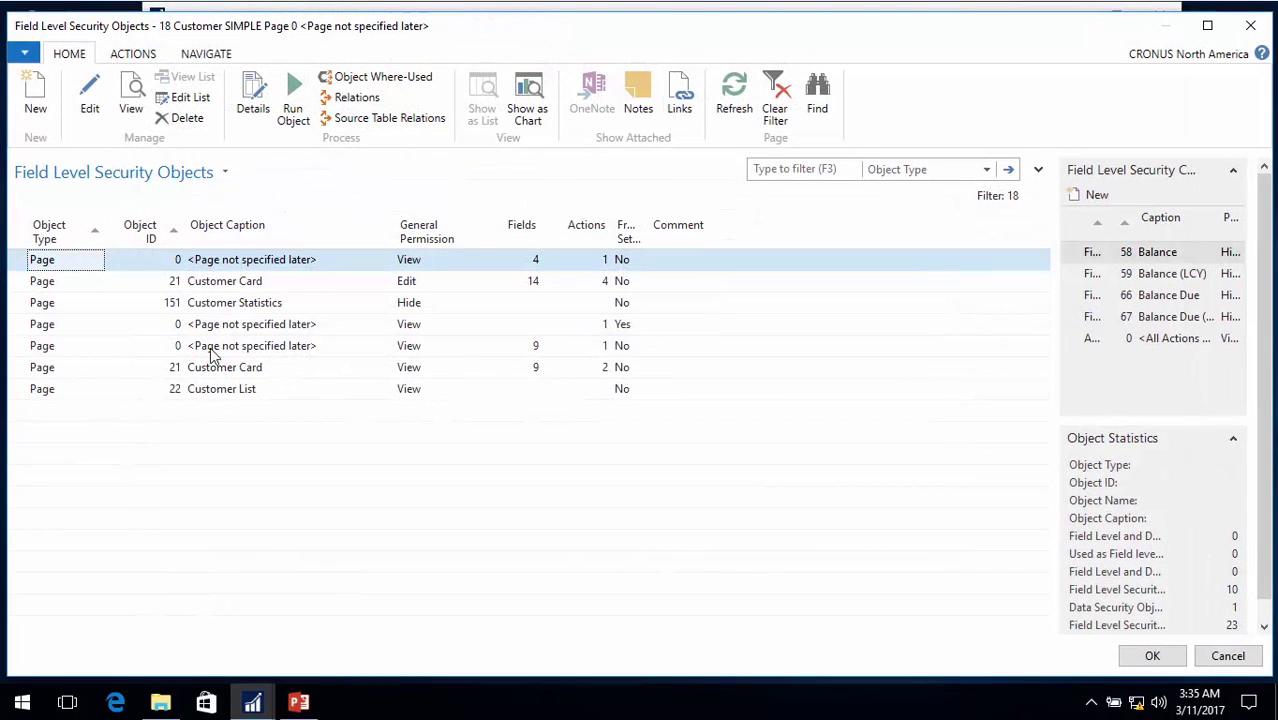
{"action": "left_click", "coordinate": [1137, 655]}
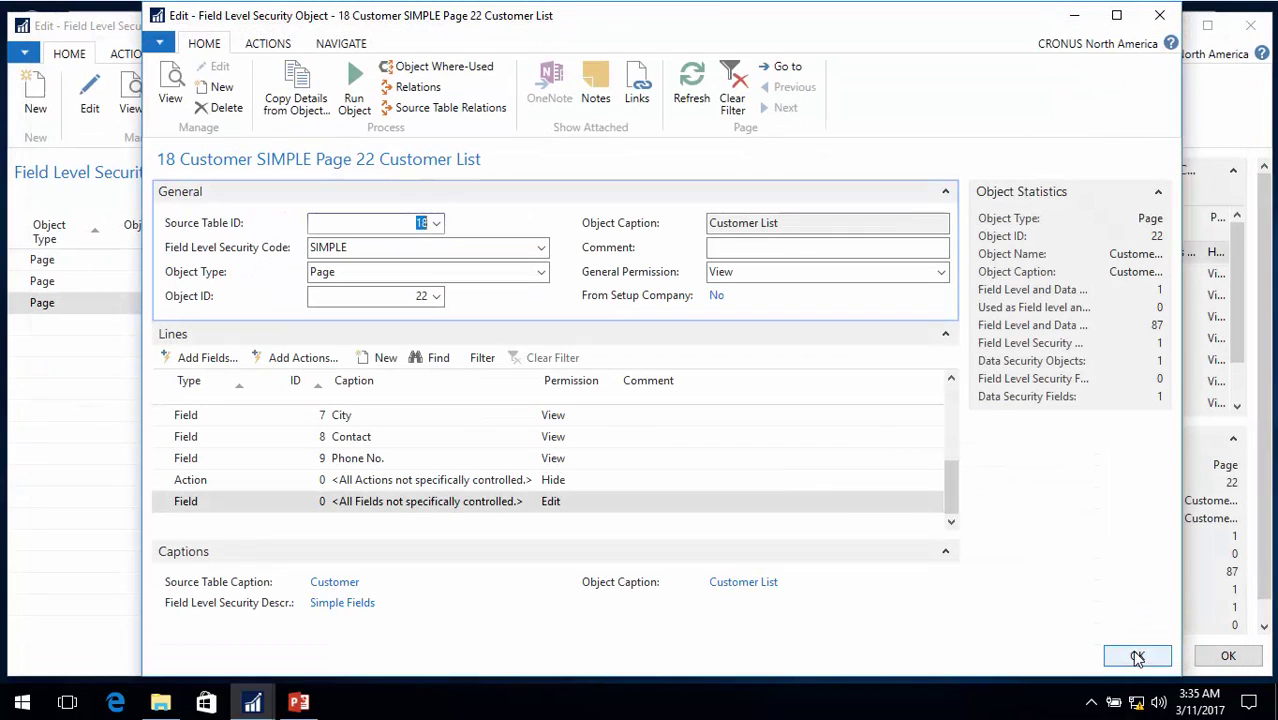
{"action": "key", "text": "Tab"}
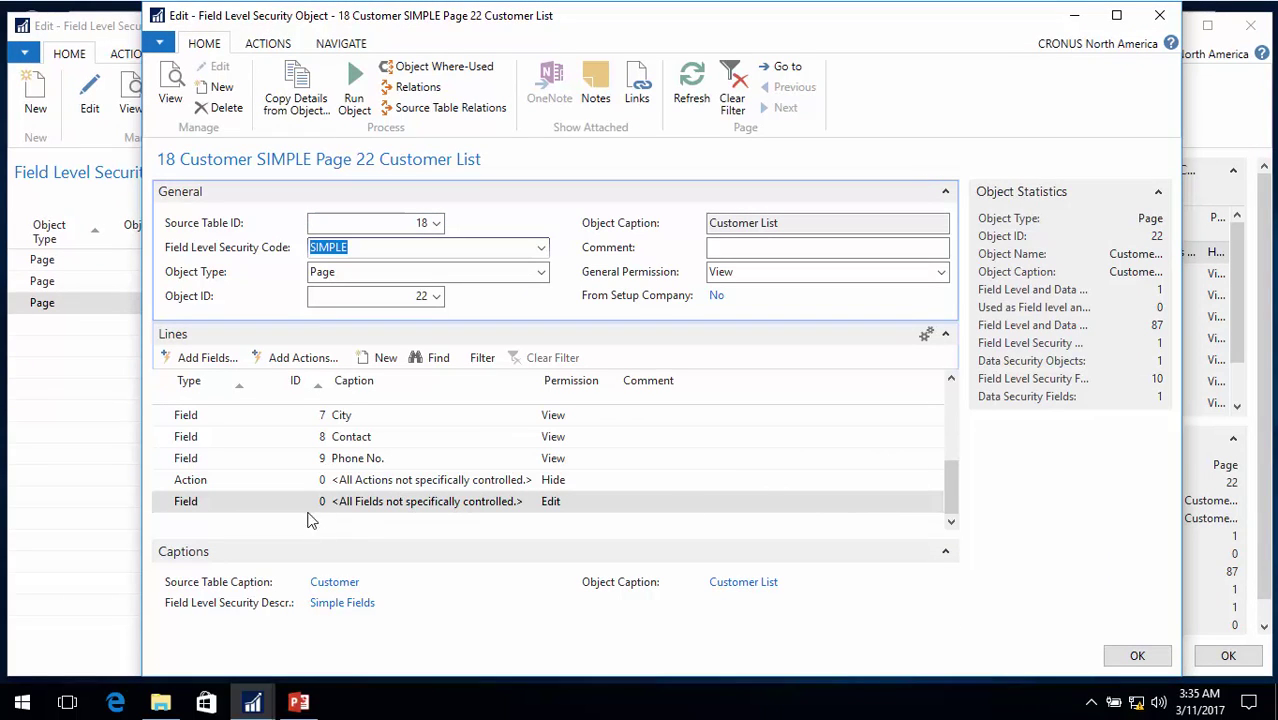
Step: Add a line for the Ship-to Addresses action with Edit permission to the Customer List object
{"action": "left_click", "coordinate": [221, 497]}
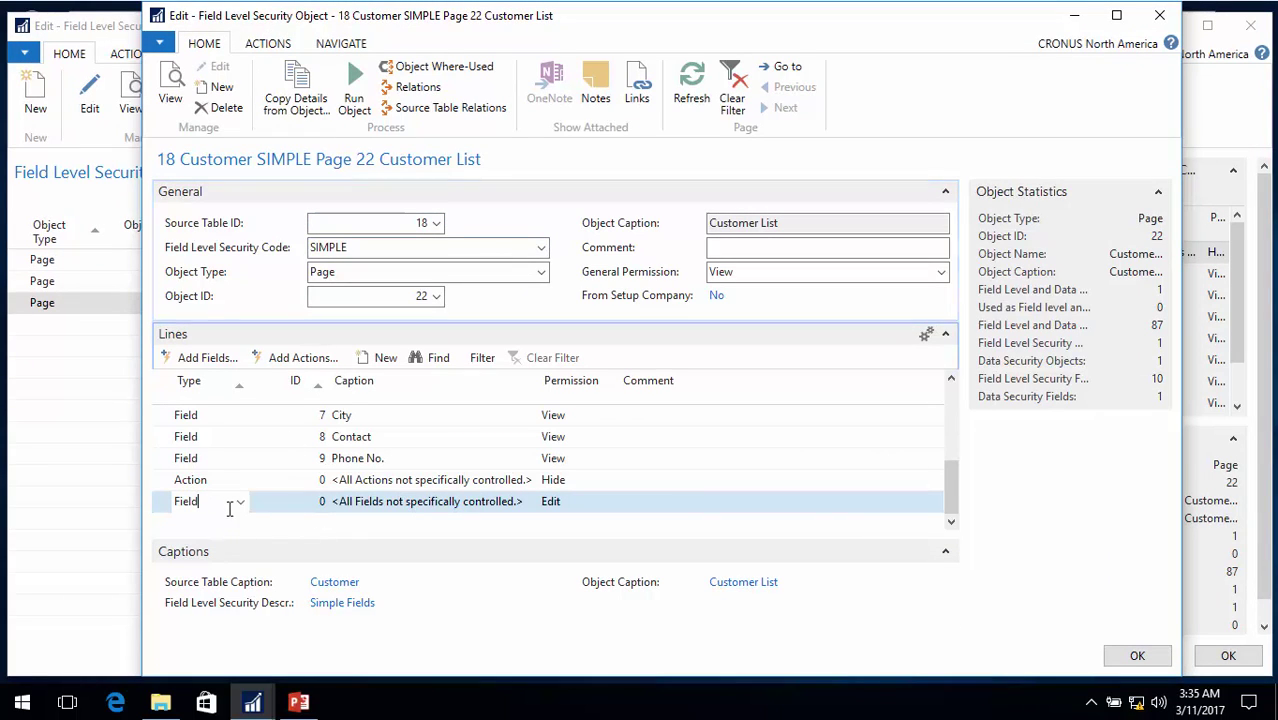
{"action": "left_click", "coordinate": [241, 502]}
{"action": "left_click", "coordinate": [236, 552]}
{"action": "left_click", "coordinate": [313, 503]}
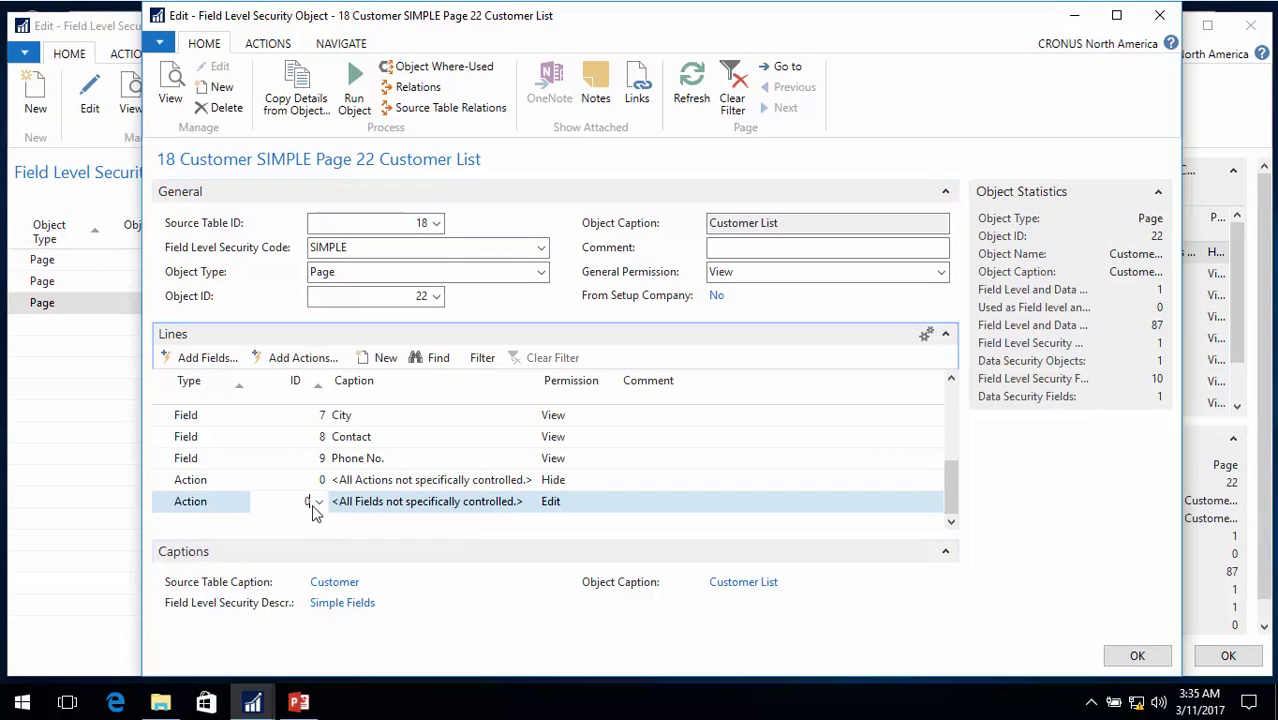
{"action": "left_click", "coordinate": [319, 503]}
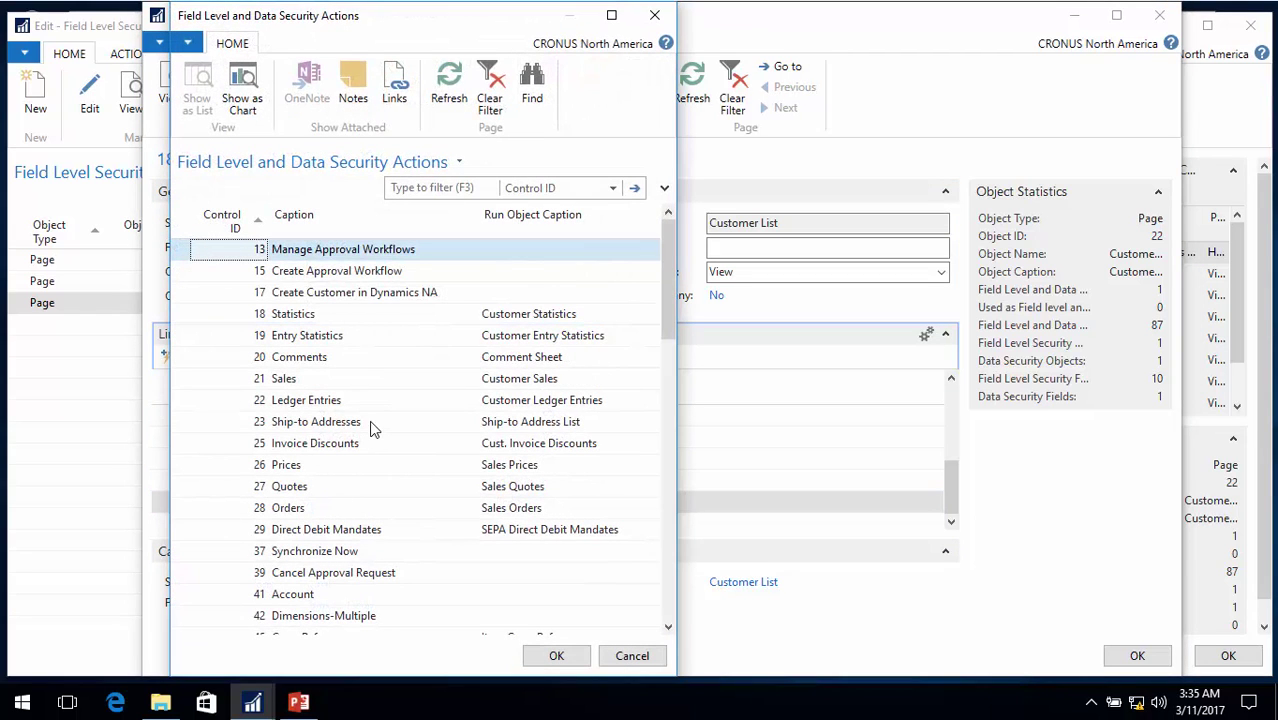
{"action": "left_click", "coordinate": [343, 421]}
{"action": "left_click", "coordinate": [556, 656]}
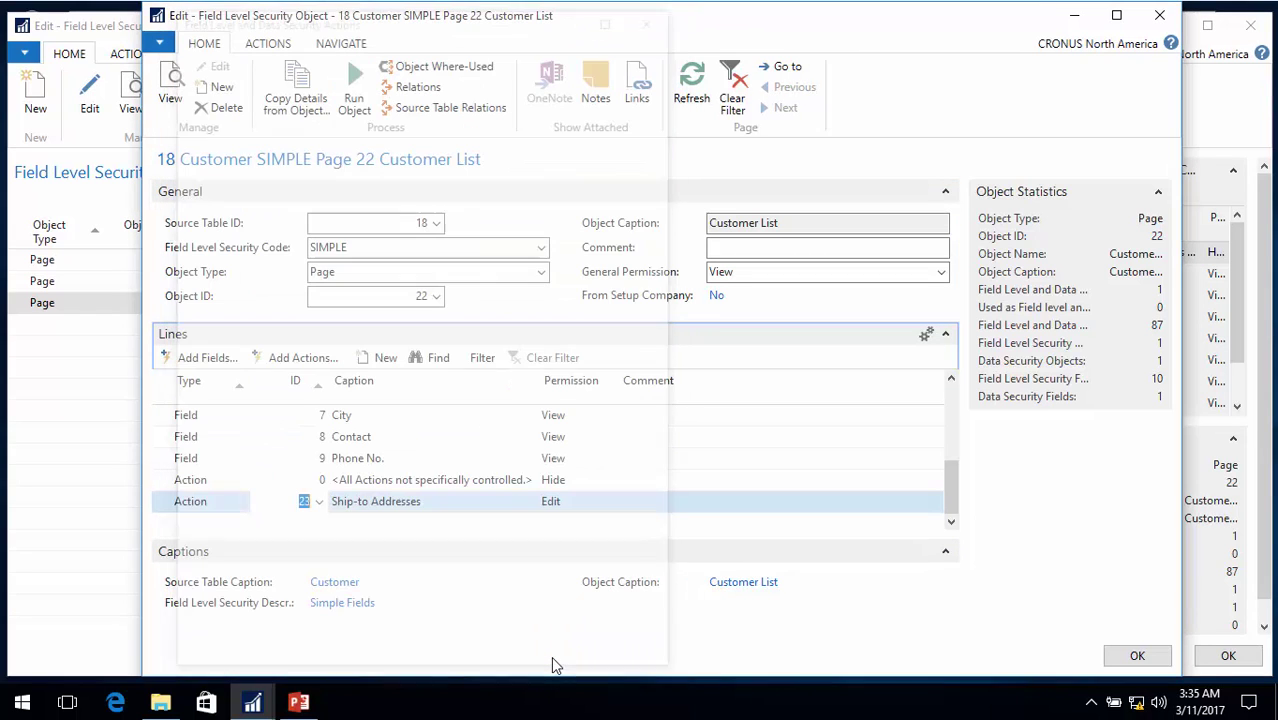
{"action": "key", "text": "Up"}
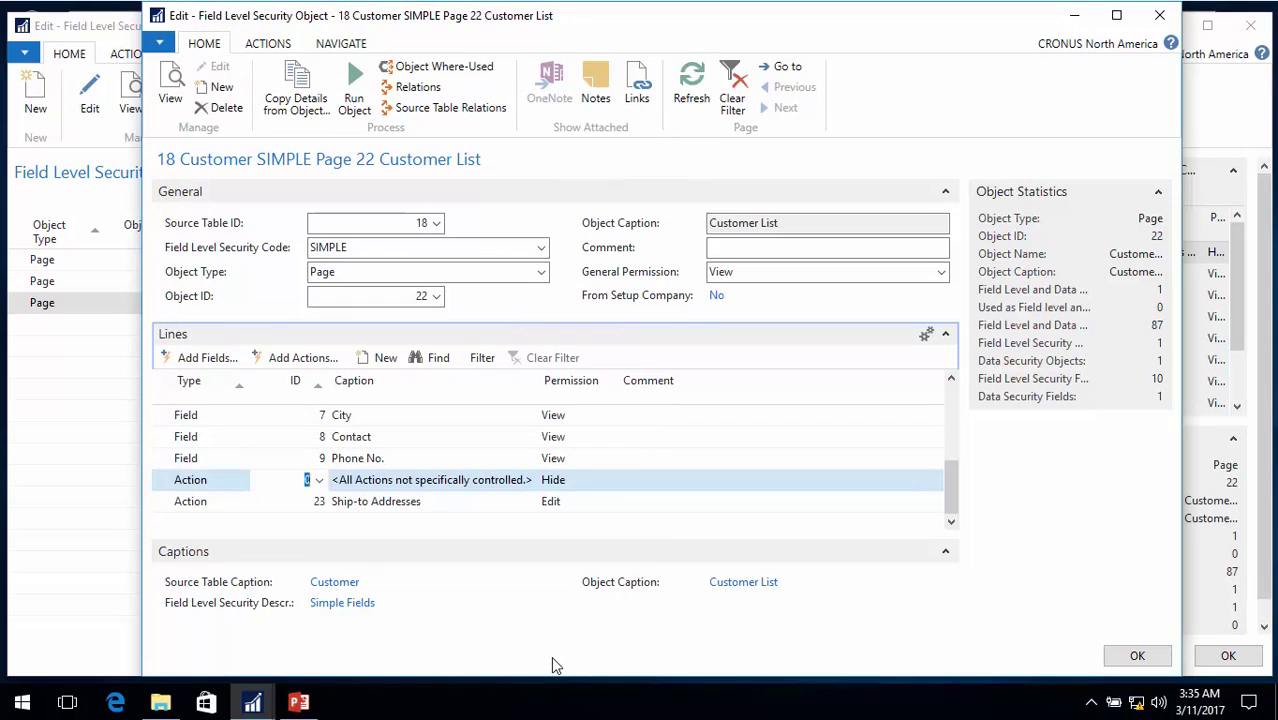
Step: Look over the action lines of the Customer List object, and close the object and the SIMPLE code's object list
{"action": "key", "text": "Down"}
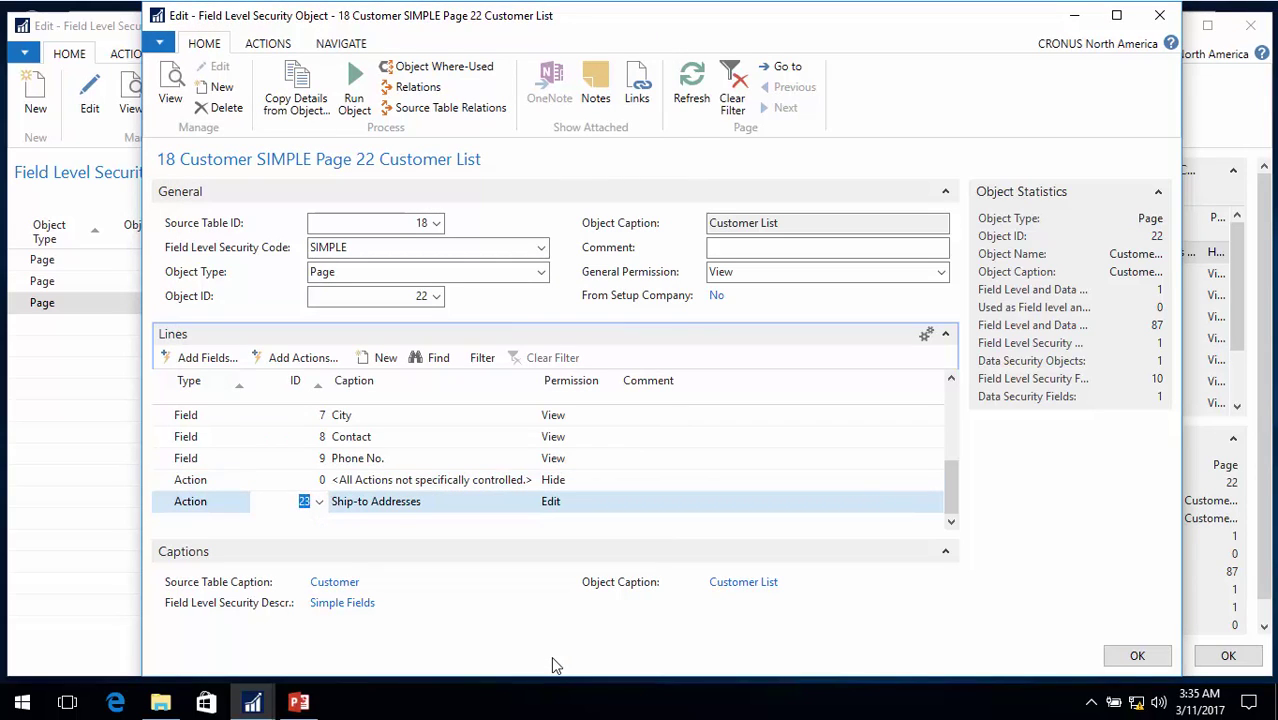
{"action": "key", "text": "Up"}
{"action": "key", "text": "Down"}
{"action": "key", "text": "Up"}
{"action": "key", "text": "Down"}
{"action": "key", "text": "Up"}
{"action": "key", "text": "Up"}
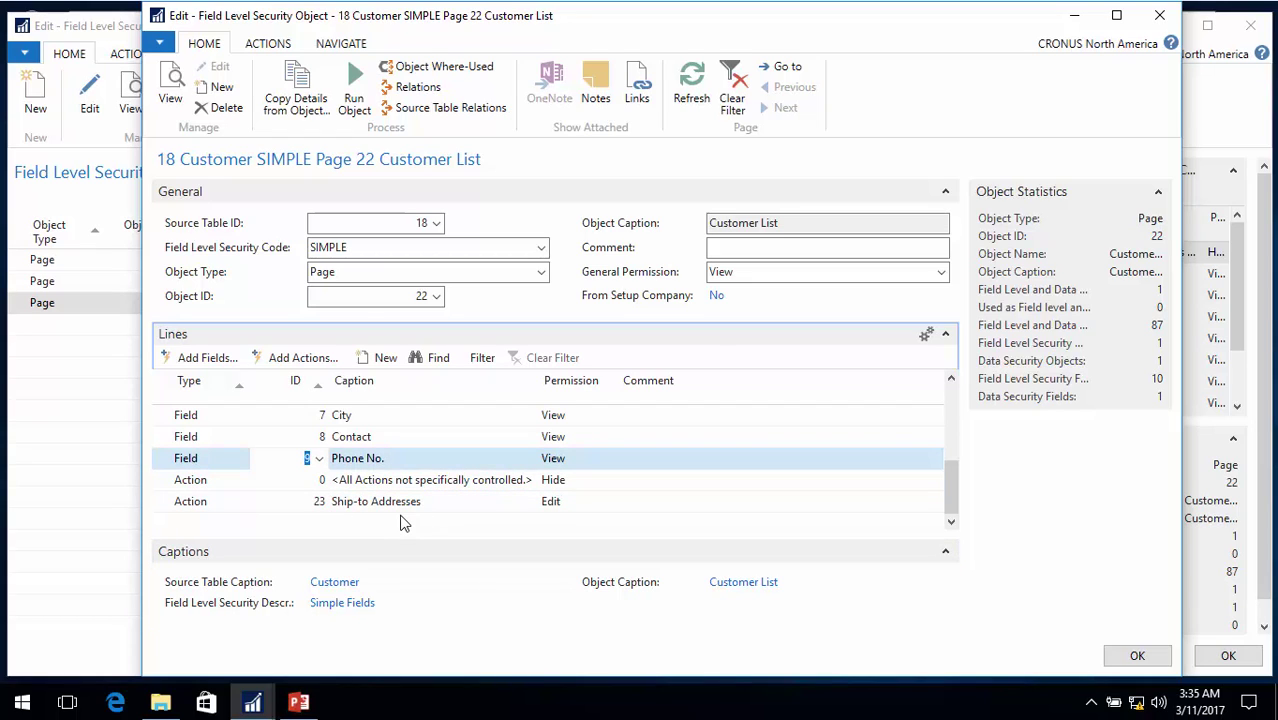
{"action": "key", "text": "Escape"}
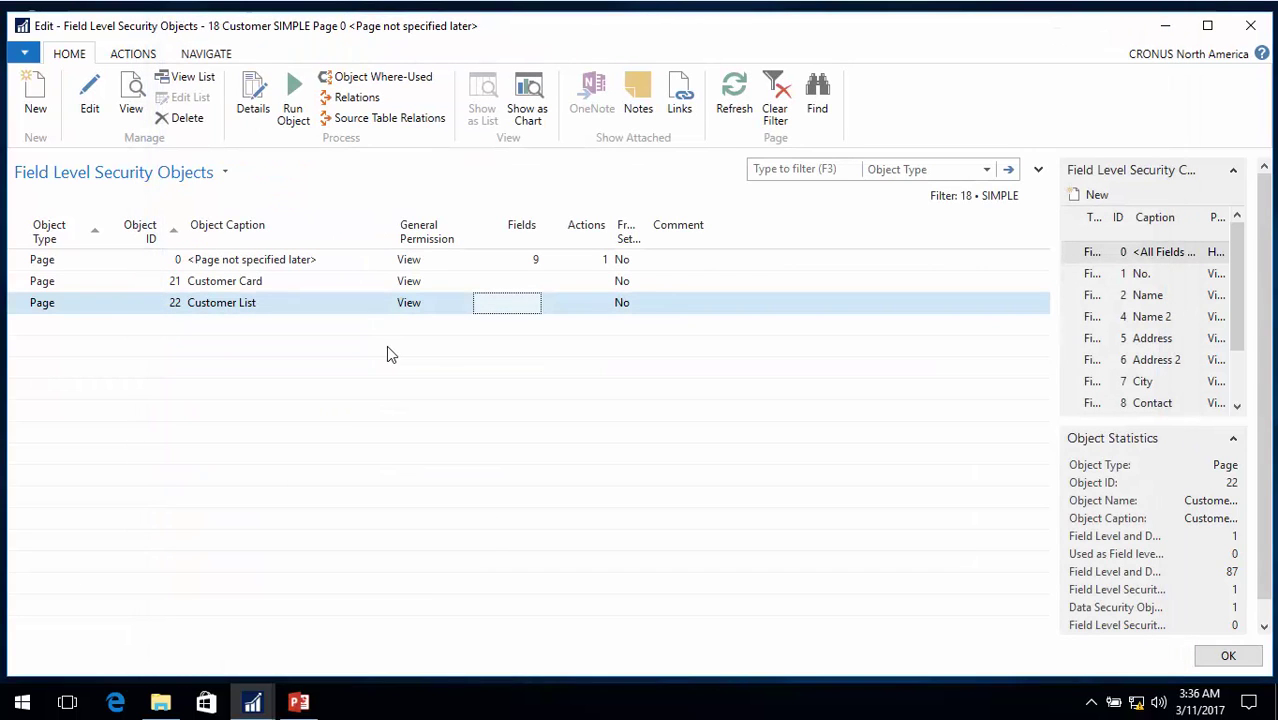
{"action": "key", "text": "Escape"}
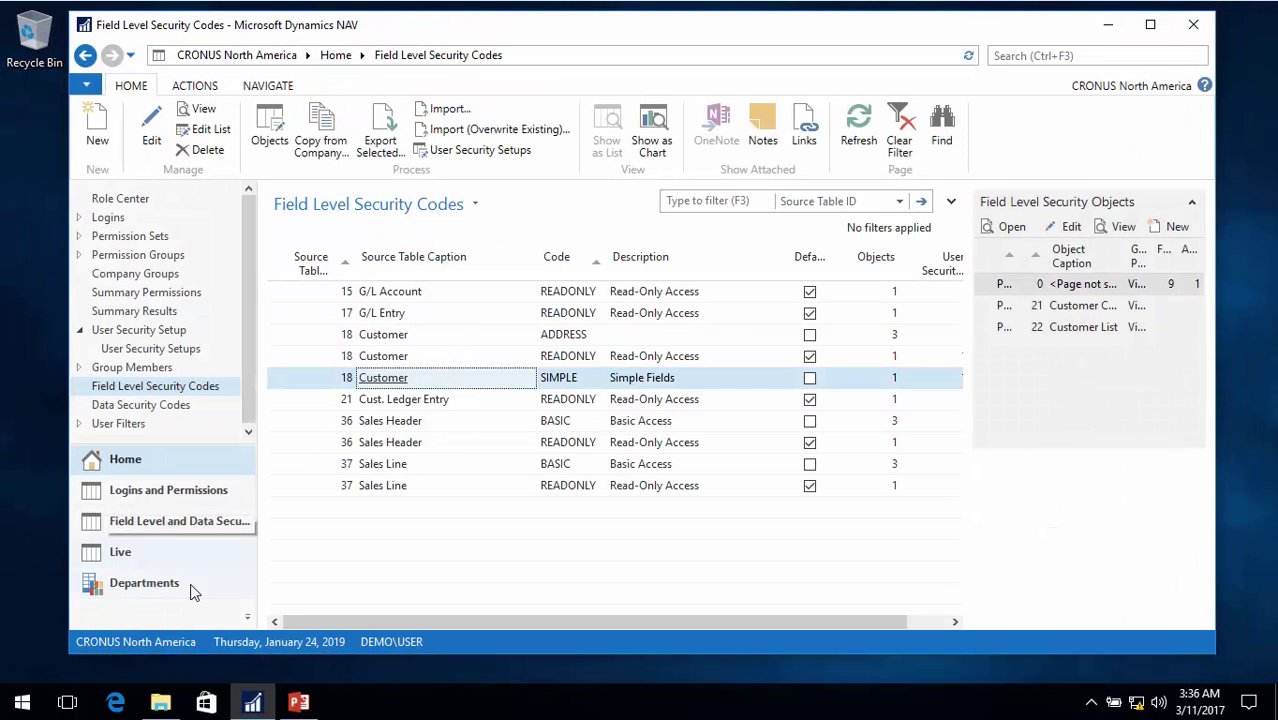
Step: Check the navigation actions offered on the Customers list by viewing and closing the ship-to addresses of customer 10000
{"action": "left_click", "coordinate": [178, 585]}
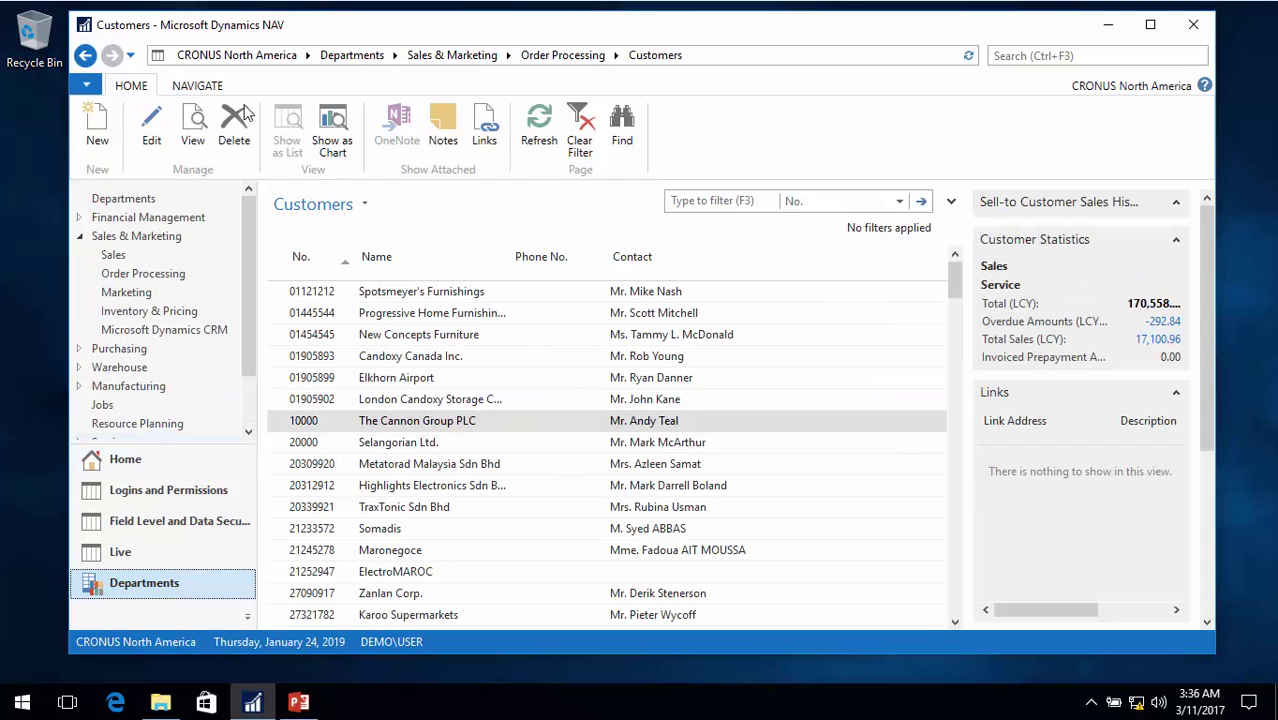
{"action": "left_click", "coordinate": [197, 85]}
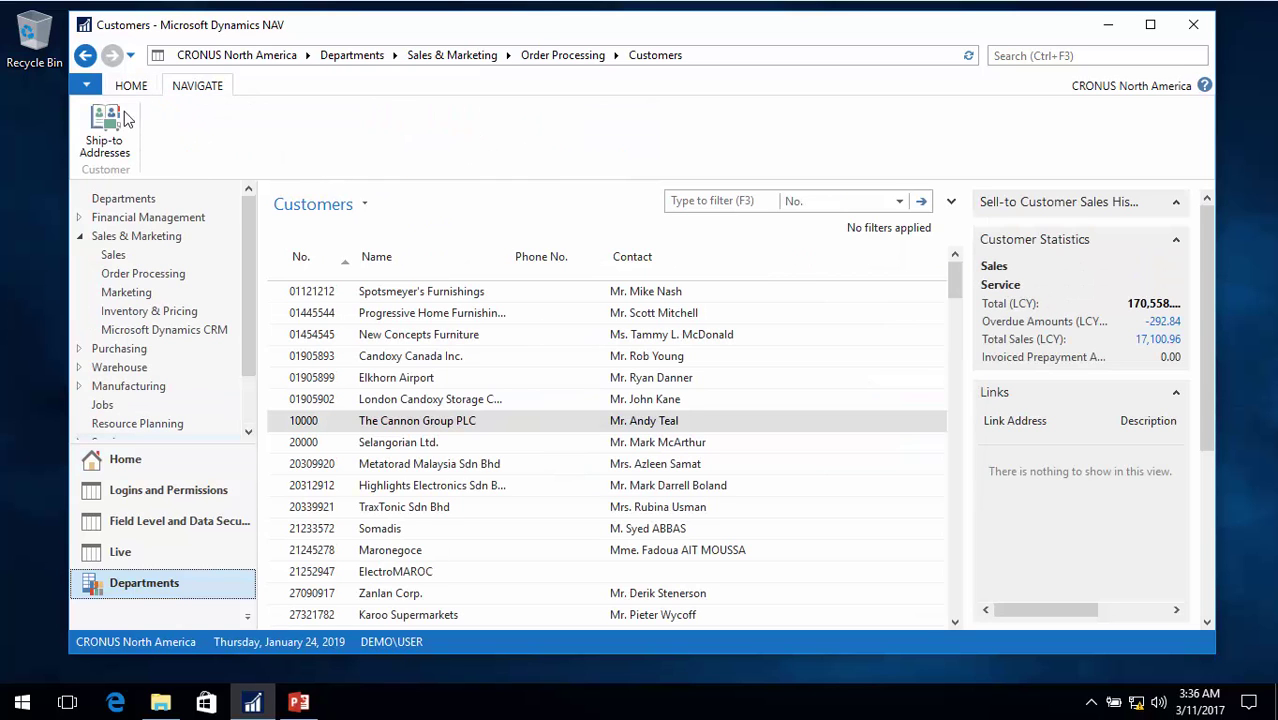
{"action": "left_click", "coordinate": [105, 132]}
{"action": "key", "text": "Escape"}
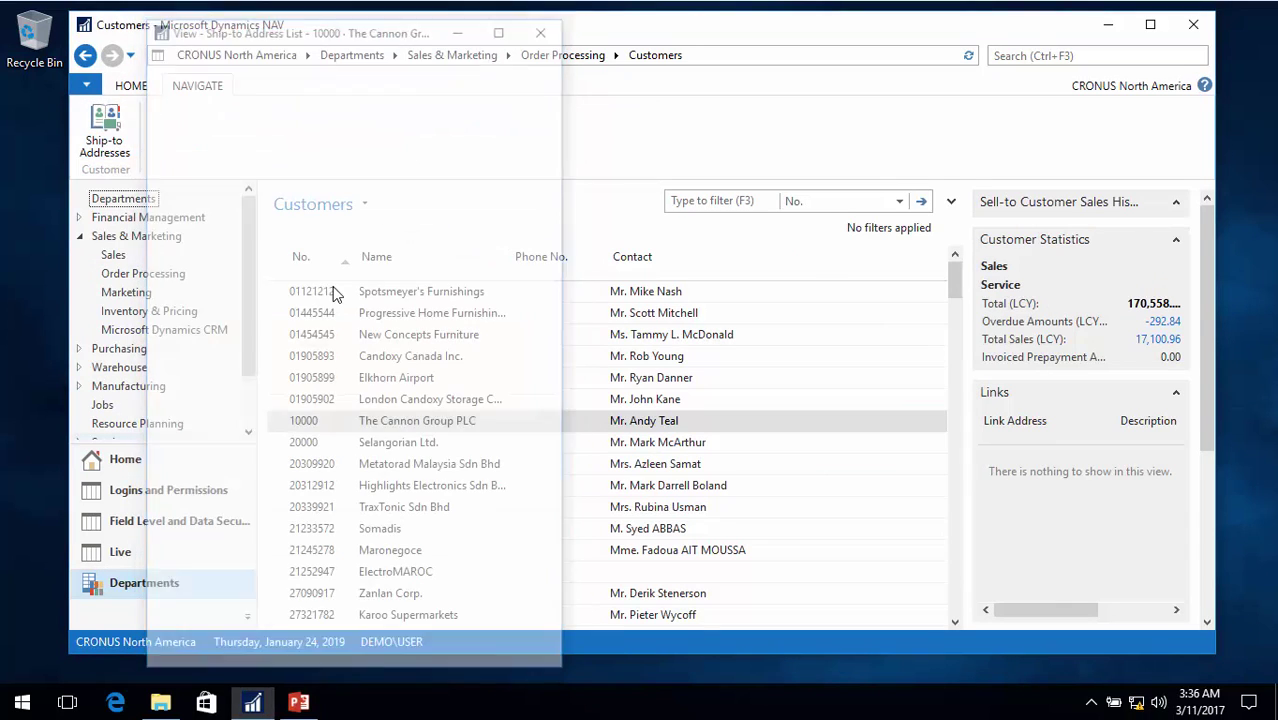
Step: View the ship-to addresses from customer 10000's card, and close both the address list and the card
{"action": "double_click", "coordinate": [310, 428]}
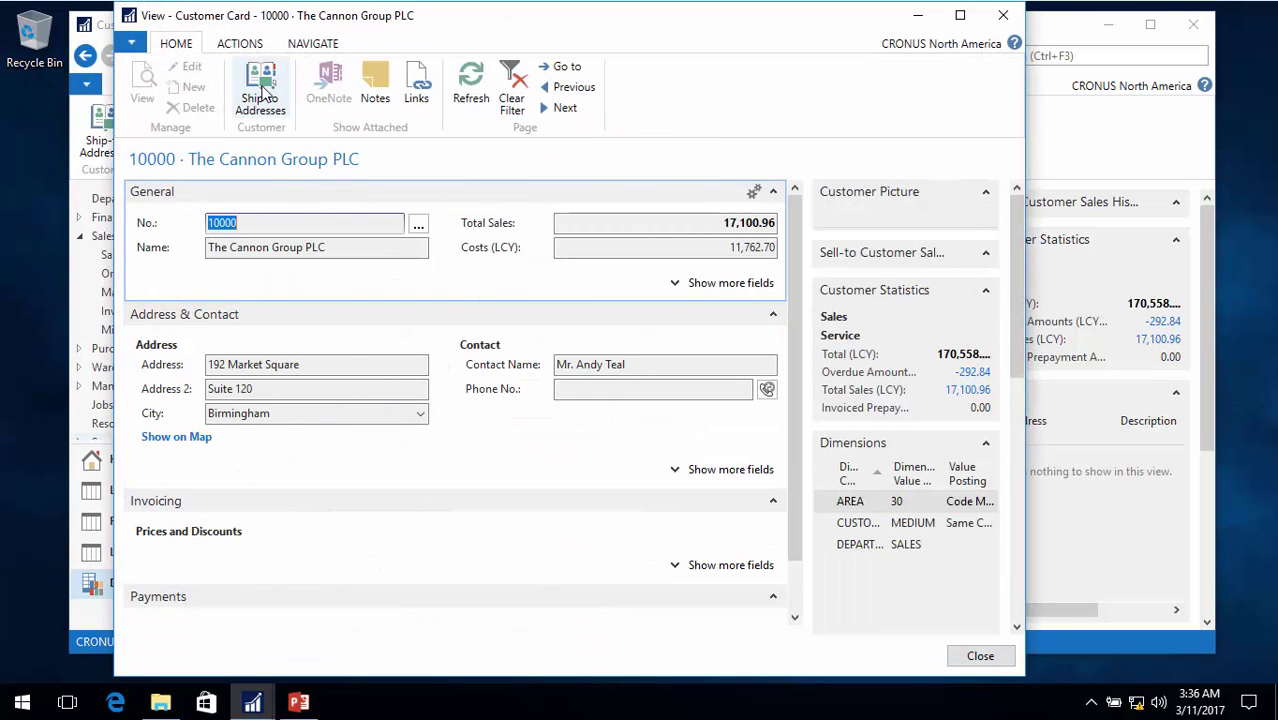
{"action": "left_click", "coordinate": [264, 90]}
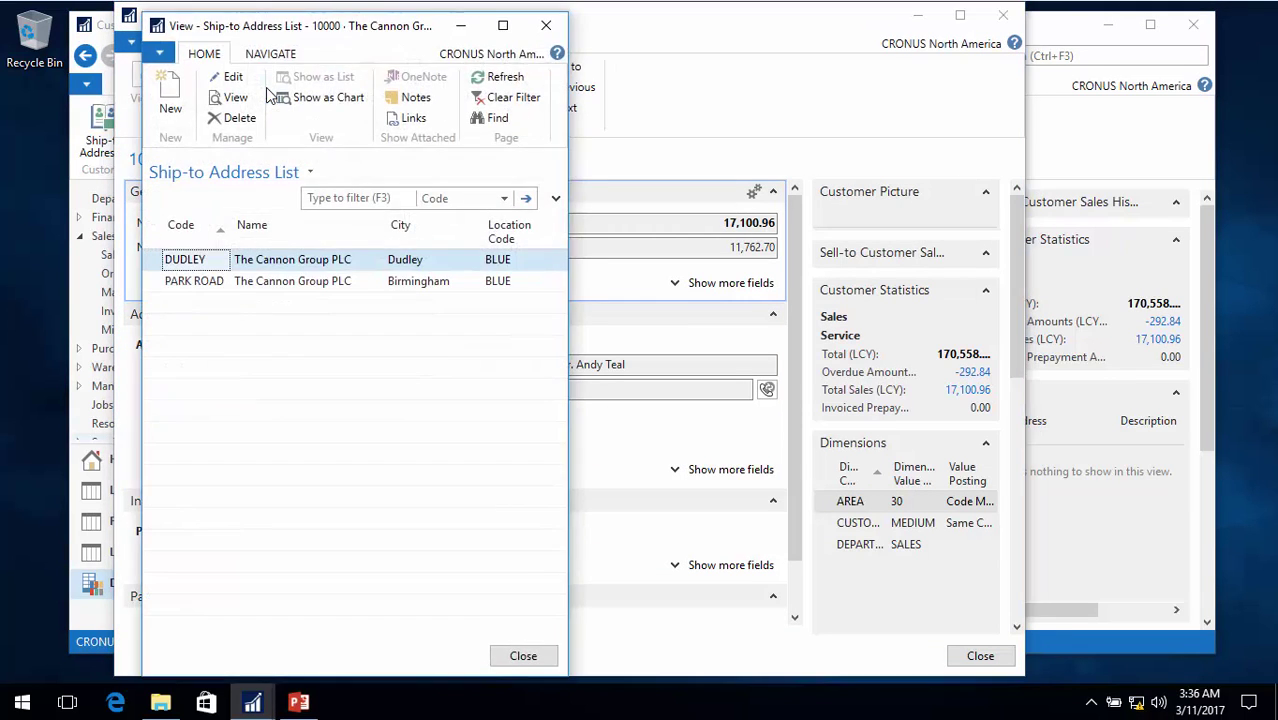
{"action": "key", "text": "Escape"}
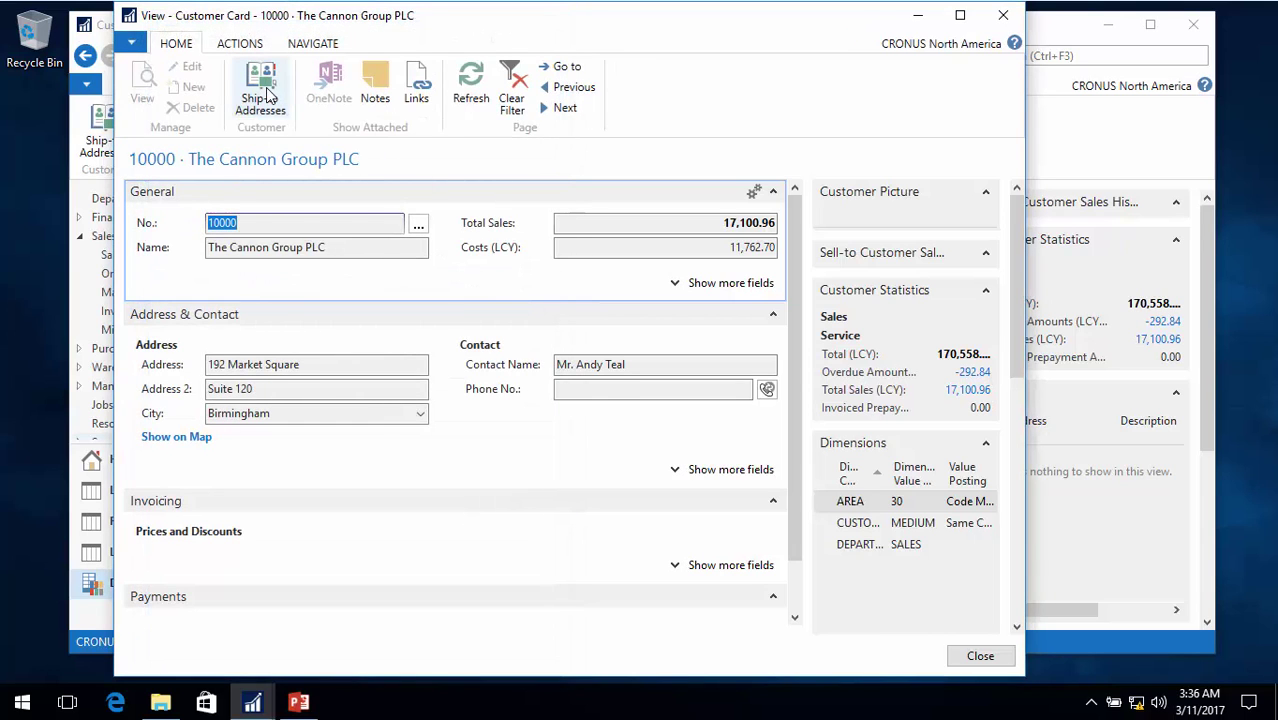
{"action": "key", "text": "Escape"}
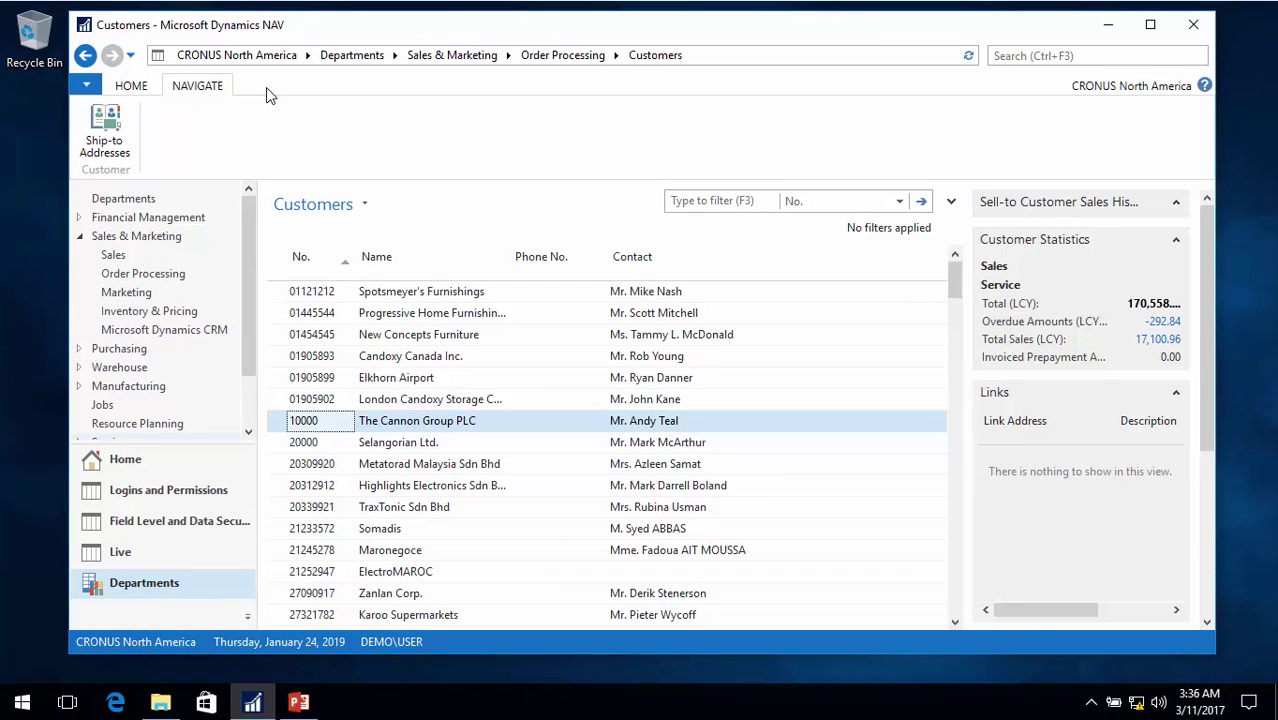
Step: Select the Customer table's ADDRESS code in Field Level Security Codes, and check which actions customer 10000's card offers
{"action": "left_click", "coordinate": [137, 468]}
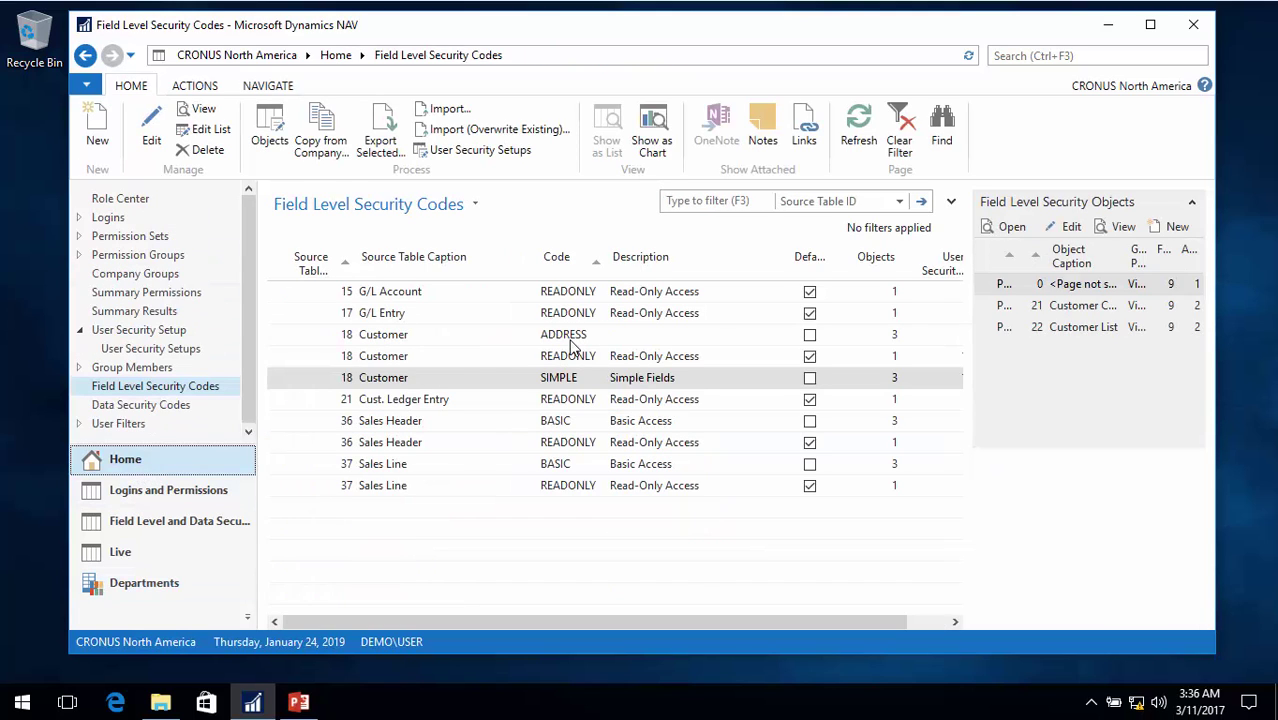
{"action": "left_click", "coordinate": [572, 341]}
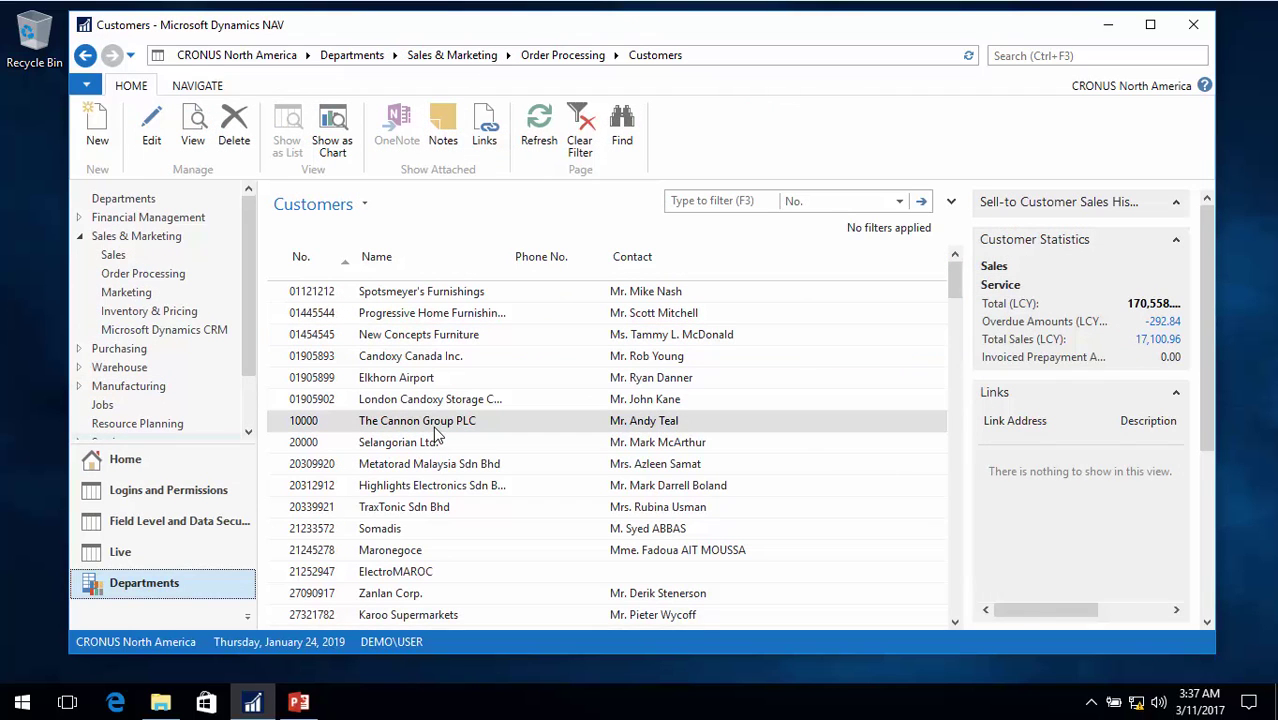
{"action": "double_click", "coordinate": [434, 426]}
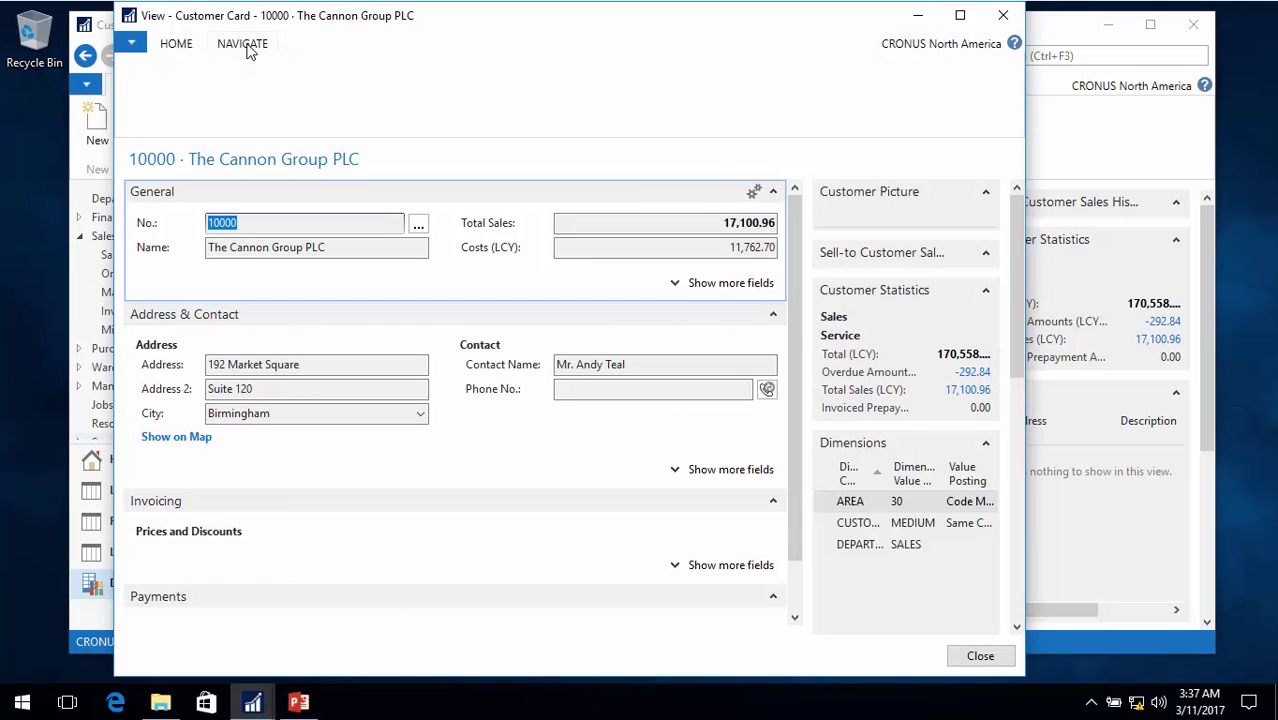
{"action": "left_click", "coordinate": [177, 45]}
{"action": "left_click", "coordinate": [242, 48]}
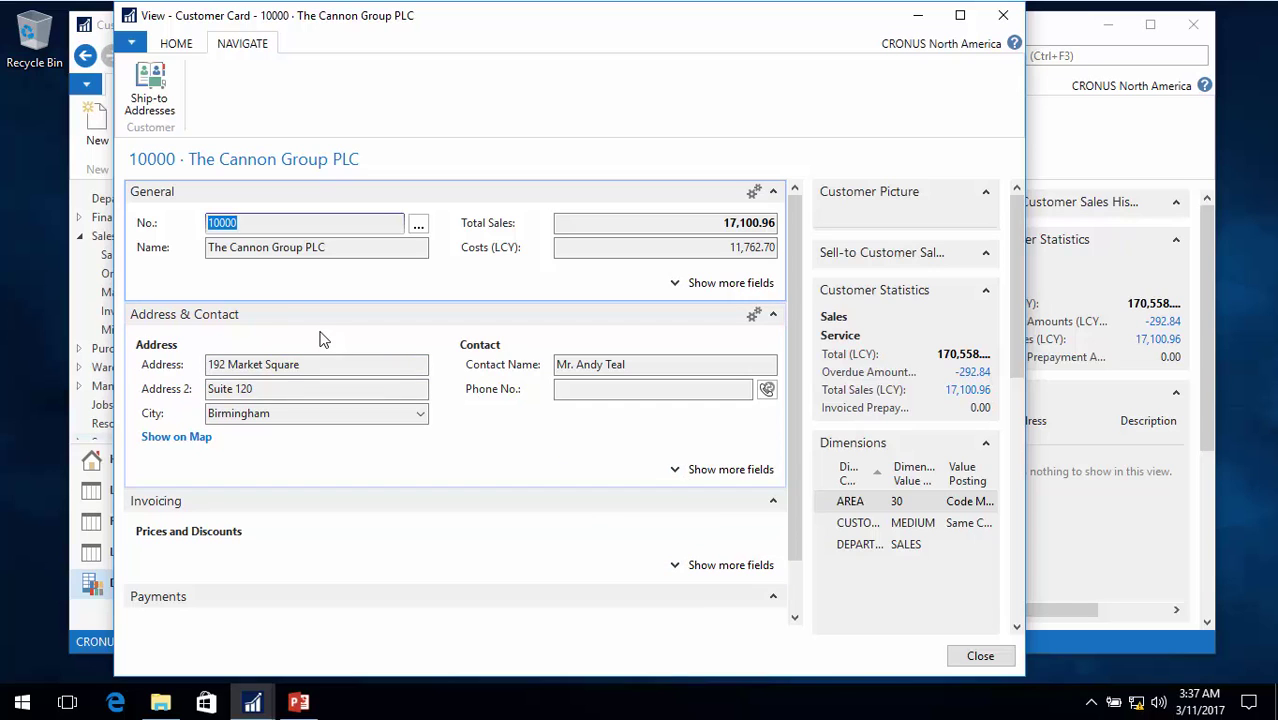
{"action": "key", "text": "Escape"}
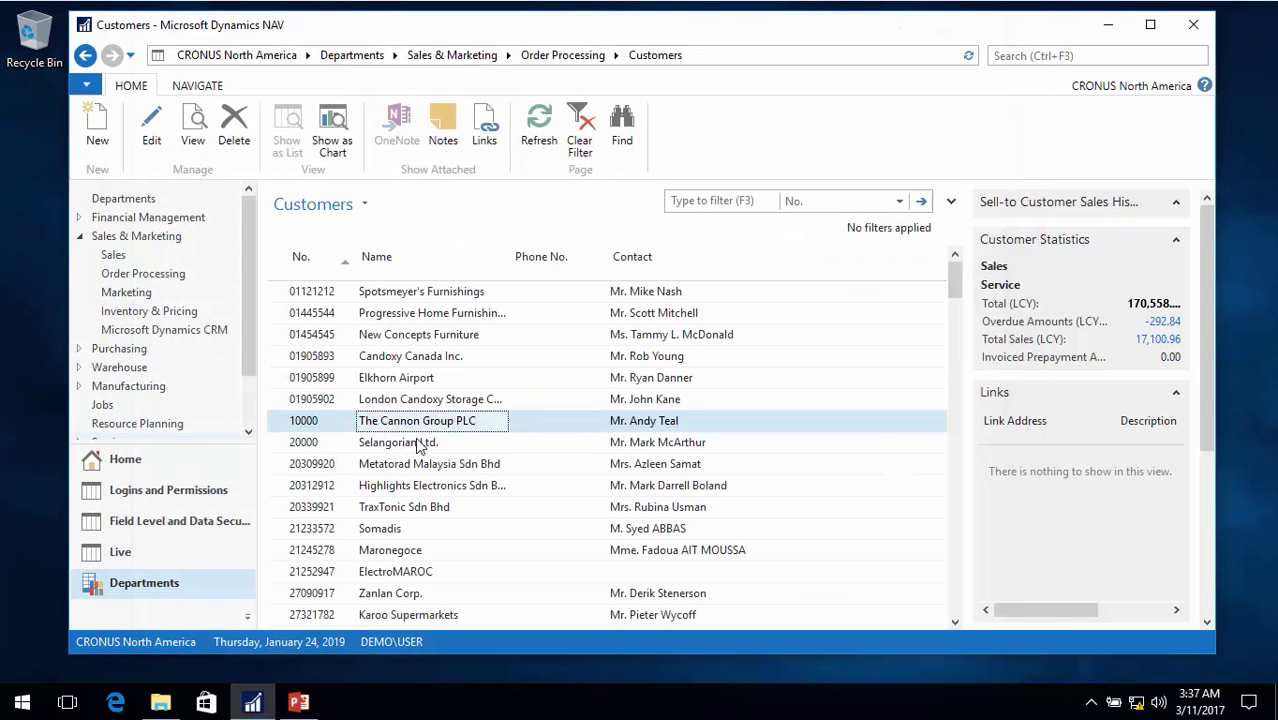
Step: Switch the current company to Easy Security
{"action": "left_click", "coordinate": [193, 641]}
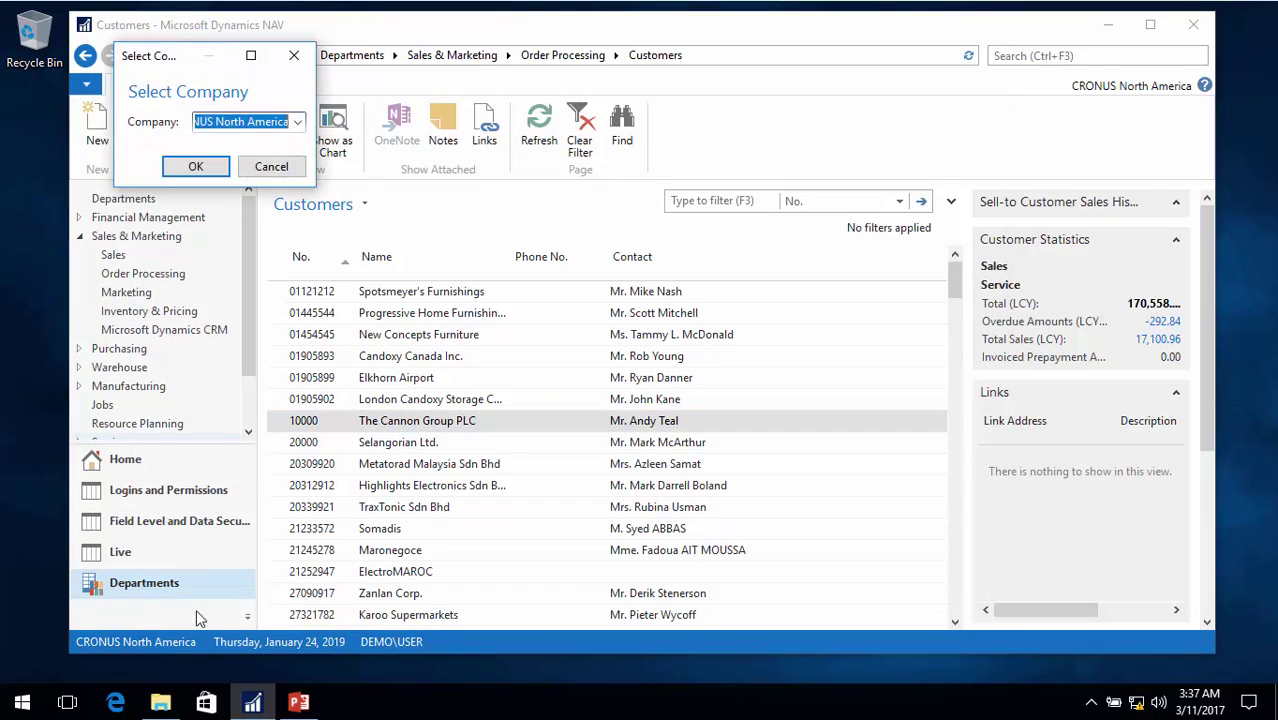
{"action": "left_click", "coordinate": [298, 122]}
{"action": "left_click", "coordinate": [235, 208]}
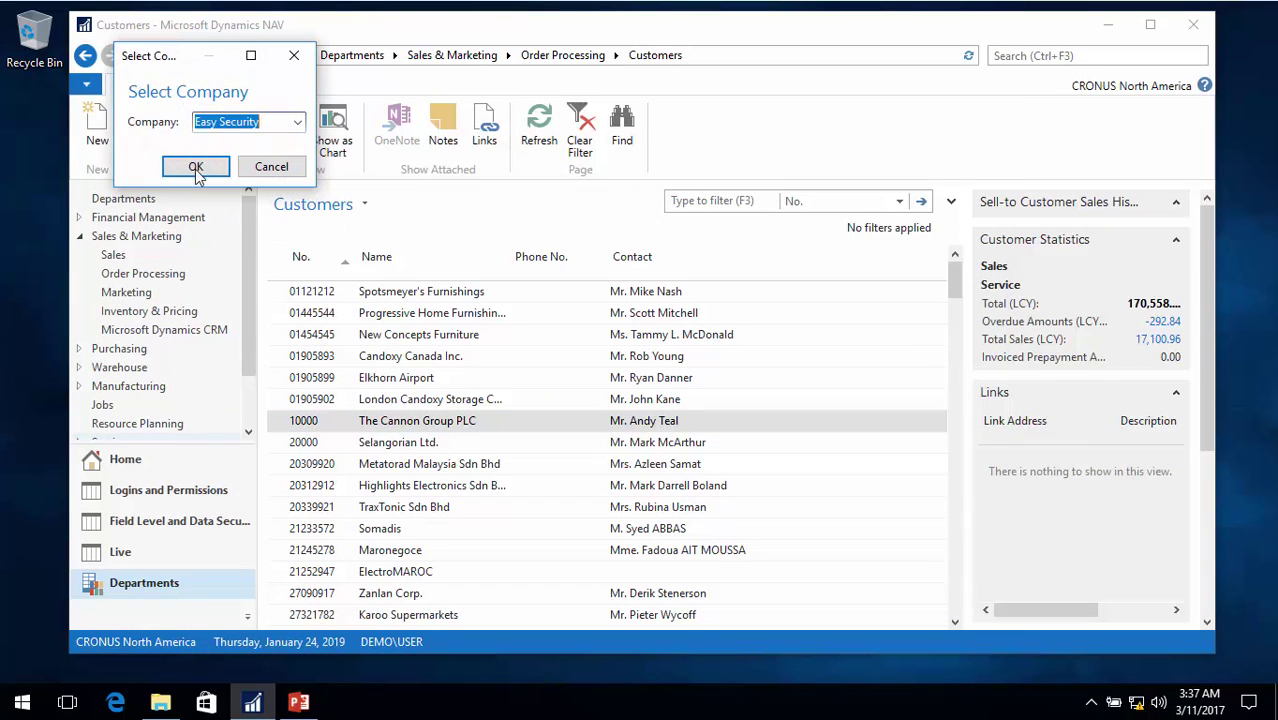
{"action": "left_click", "coordinate": [193, 168]}
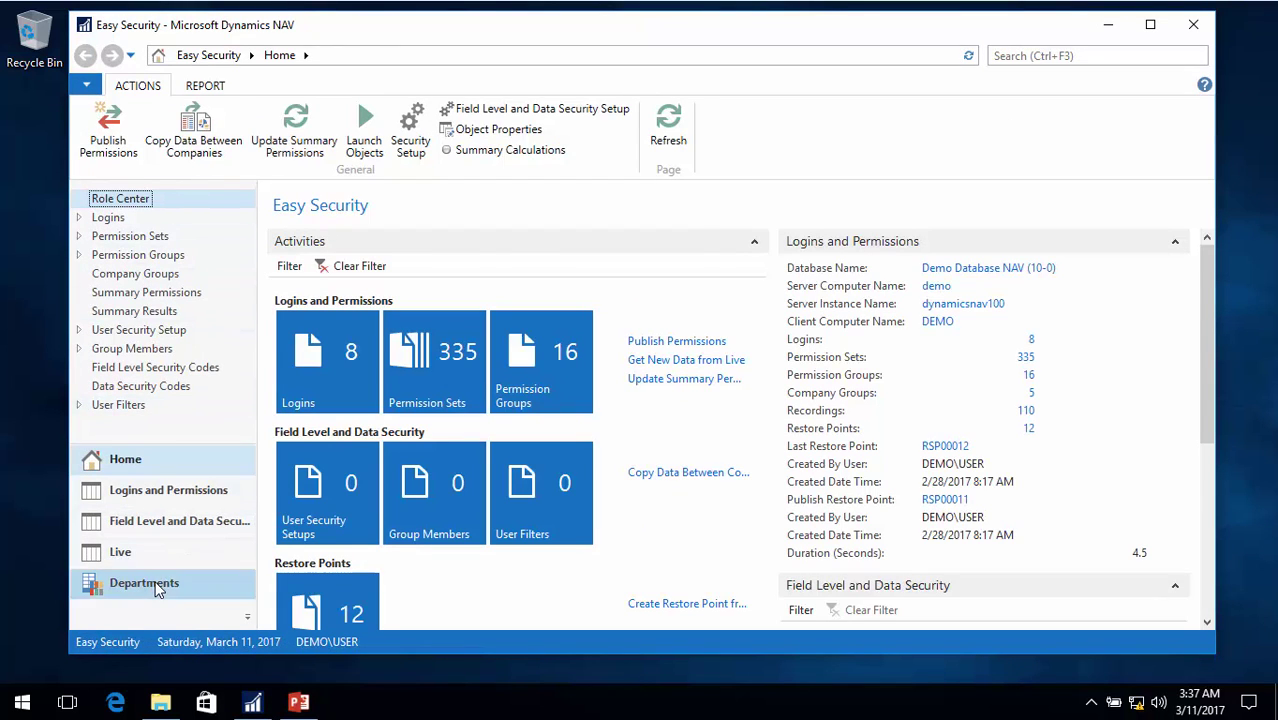
Step: Open the Controls list of the Easy Security department's Field Level and Data Security area and view its code columns
{"action": "left_click", "coordinate": [150, 583]}
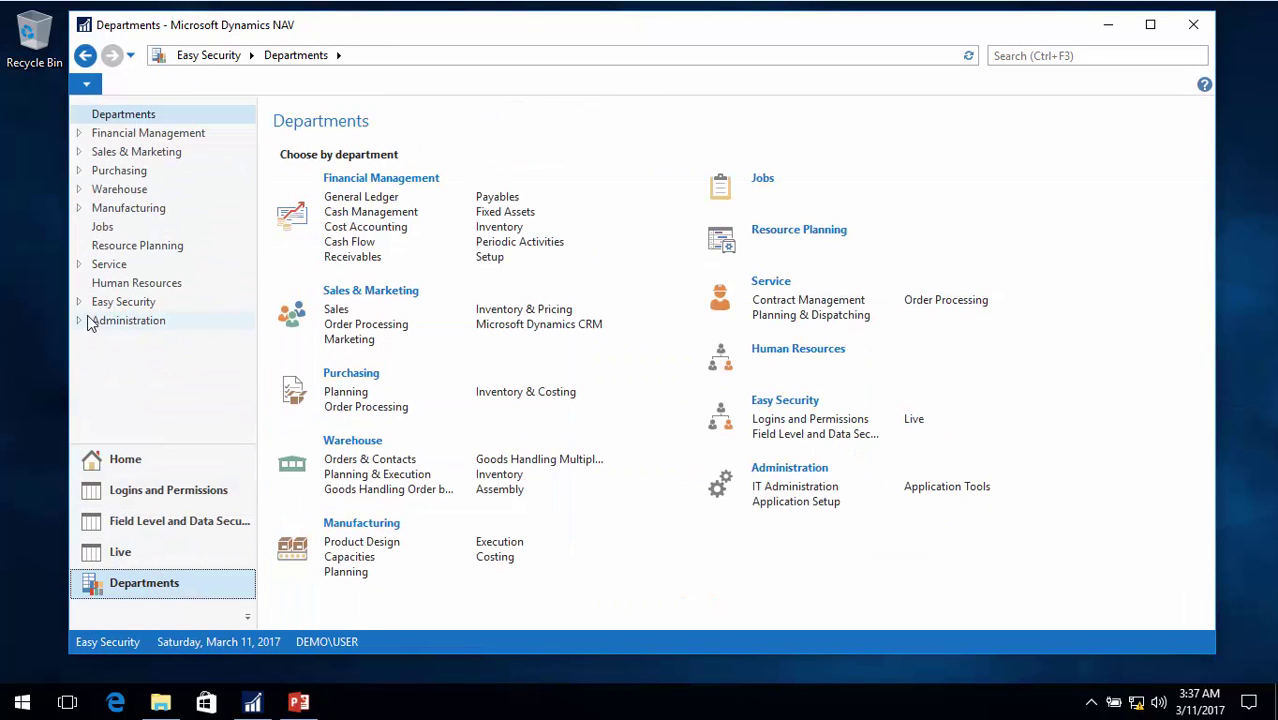
{"action": "left_click", "coordinate": [79, 303]}
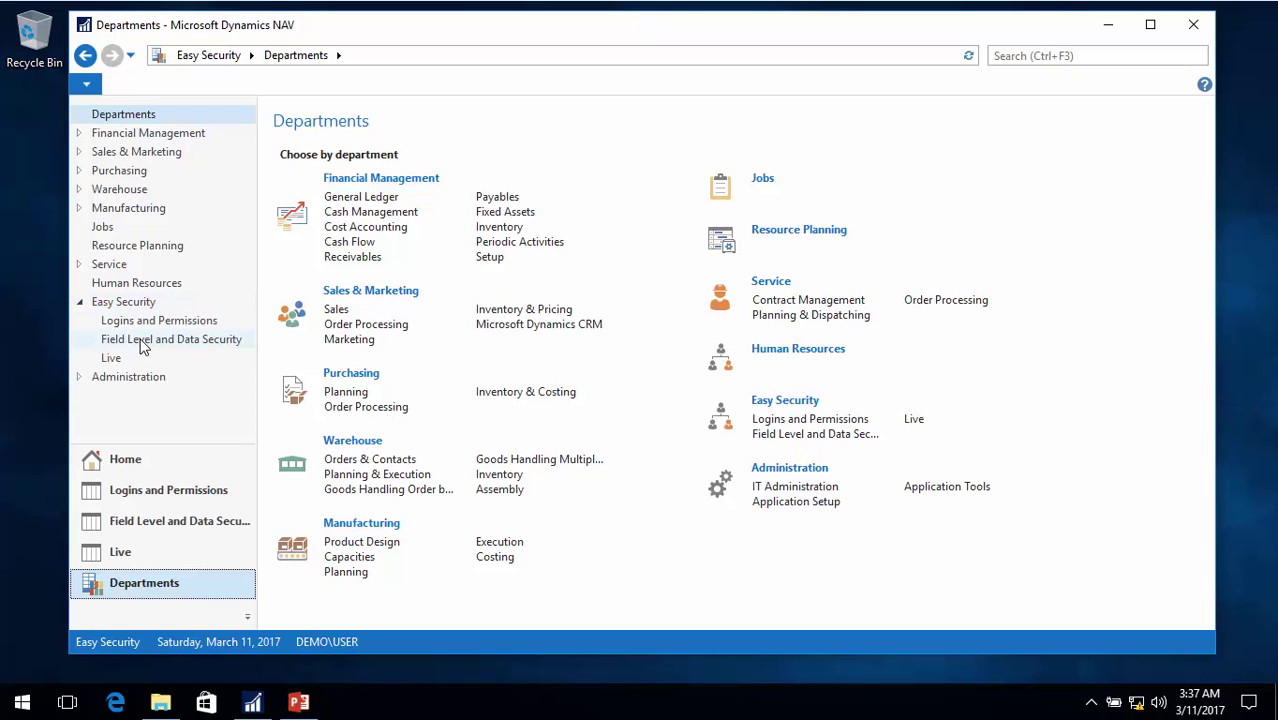
{"action": "left_click", "coordinate": [141, 341]}
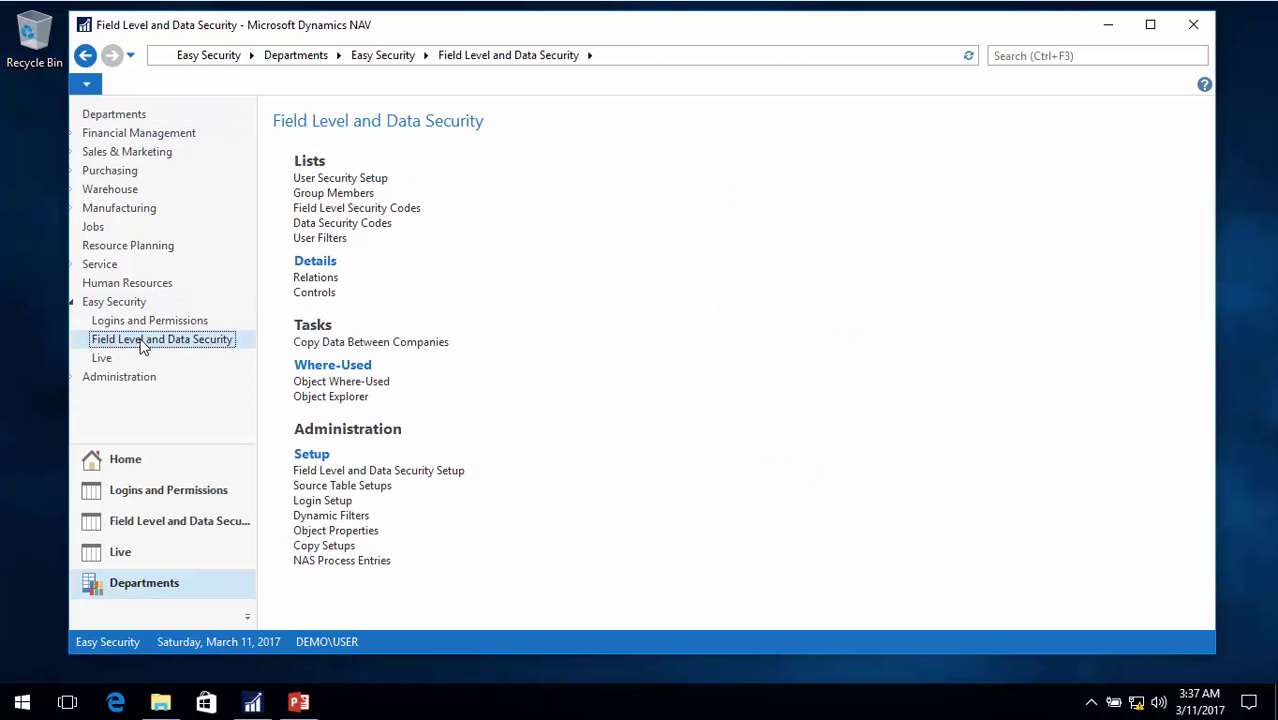
{"action": "left_click", "coordinate": [307, 295]}
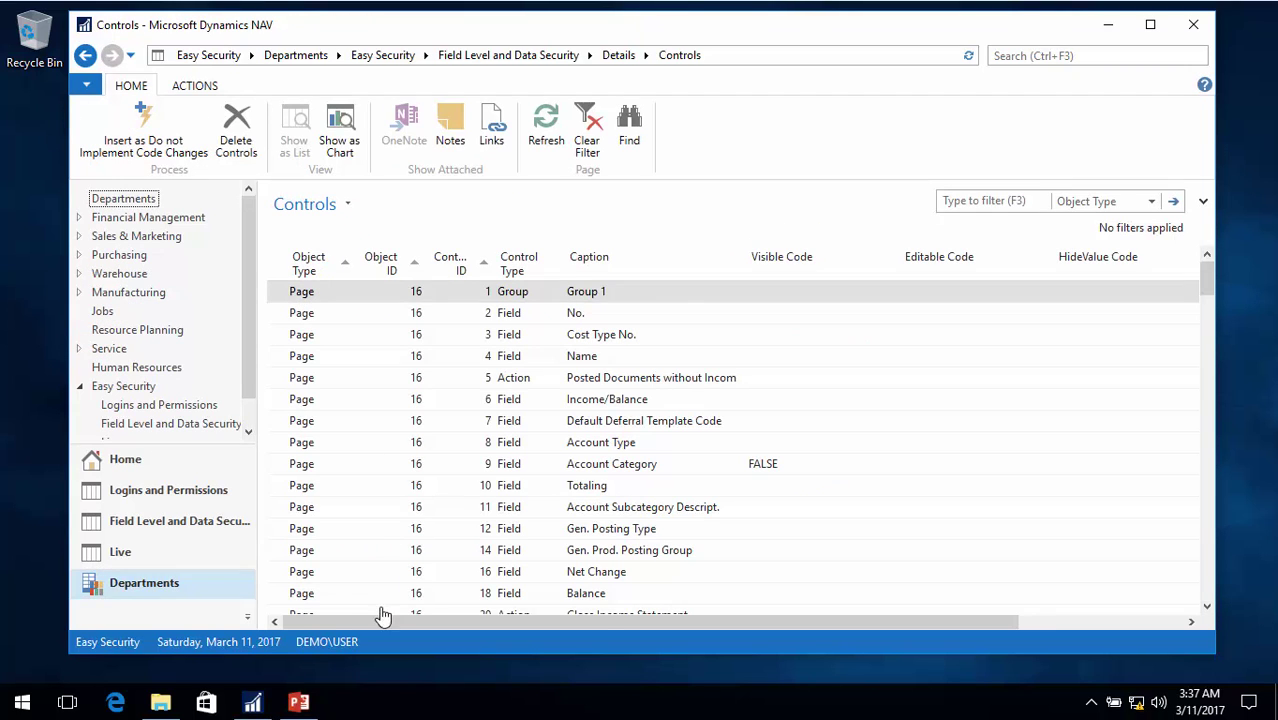
{"action": "left_click_drag", "start_coordinate": [431, 619], "coordinate": [339, 617]}
{"action": "left_click_drag", "start_coordinate": [684, 617], "coordinate": [976, 654]}
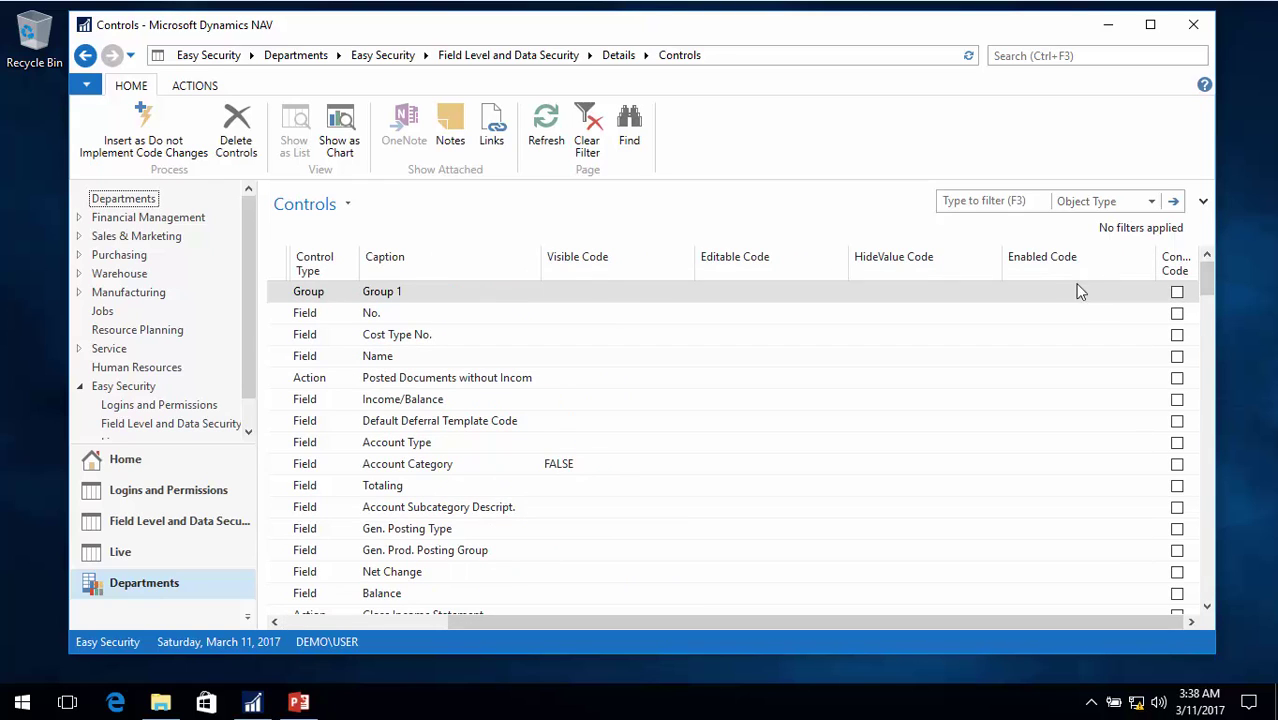
Step: Filter the Controls list to Object Type Page and Object ID 21 with an advanced filter
{"action": "left_click", "coordinate": [349, 206]}
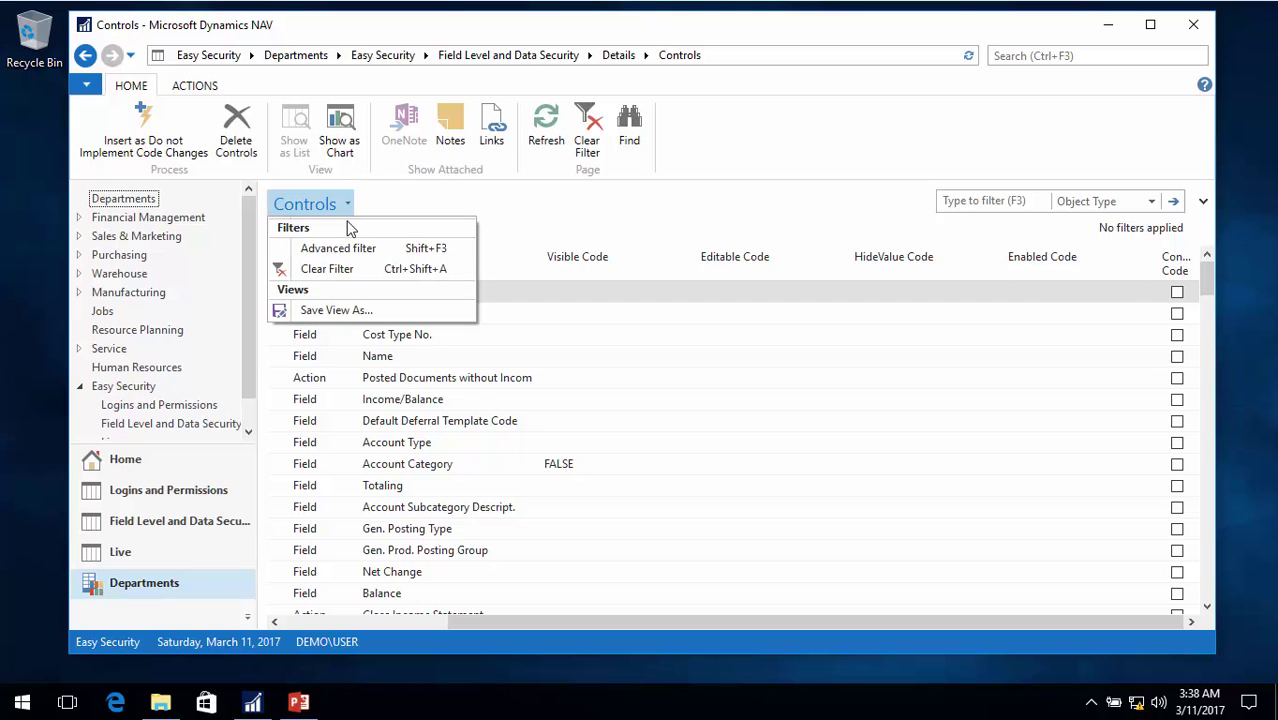
{"action": "left_click", "coordinate": [348, 250]}
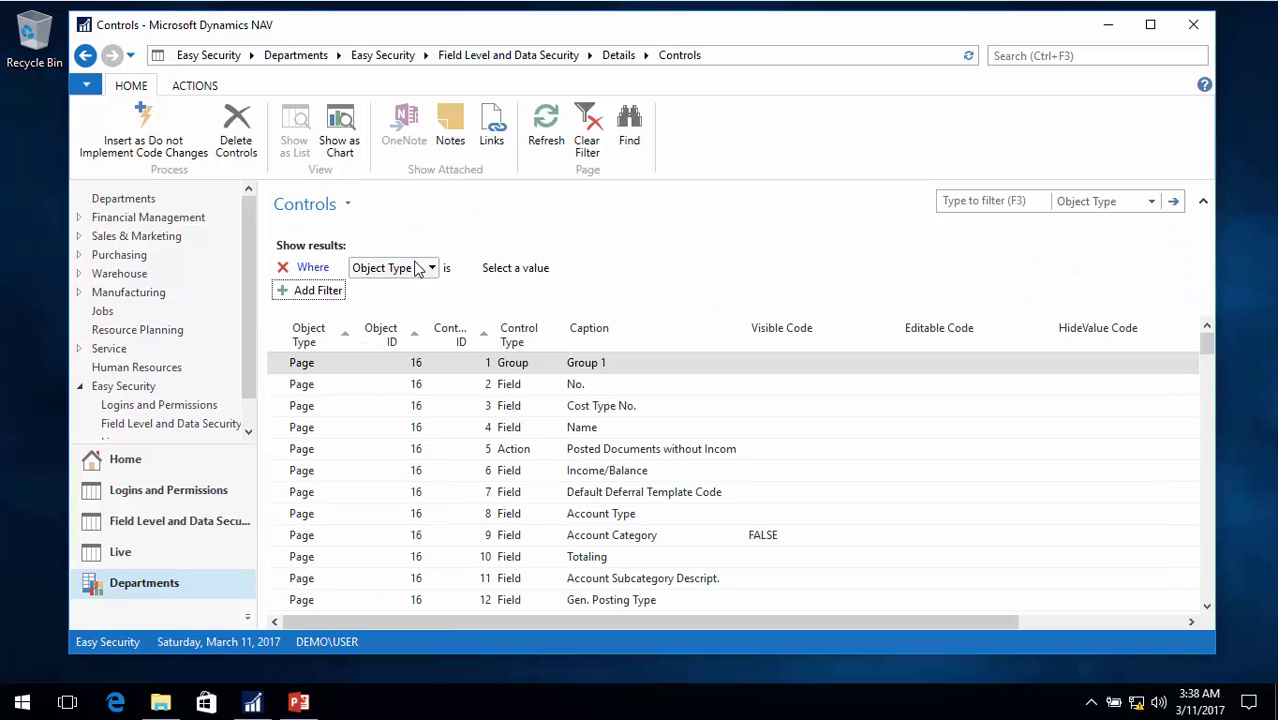
{"action": "left_click", "coordinate": [556, 272]}
{"action": "left_click", "coordinate": [568, 268]}
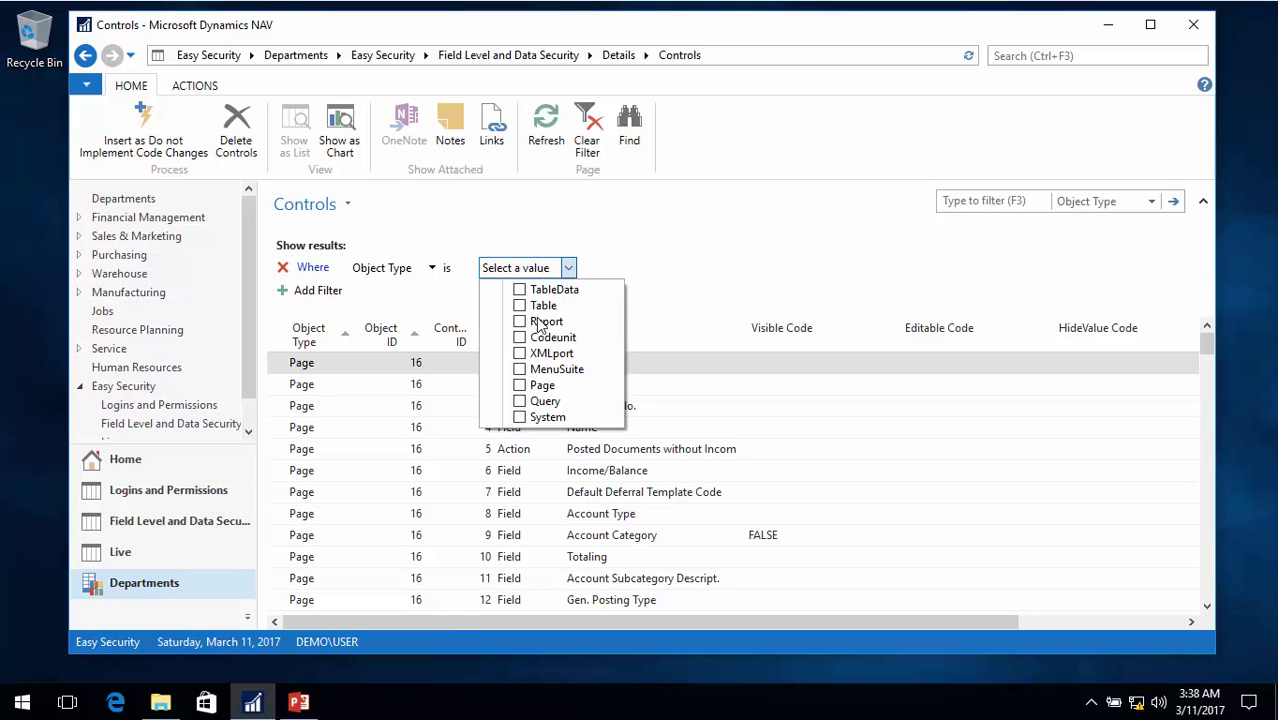
{"action": "left_click", "coordinate": [519, 387]}
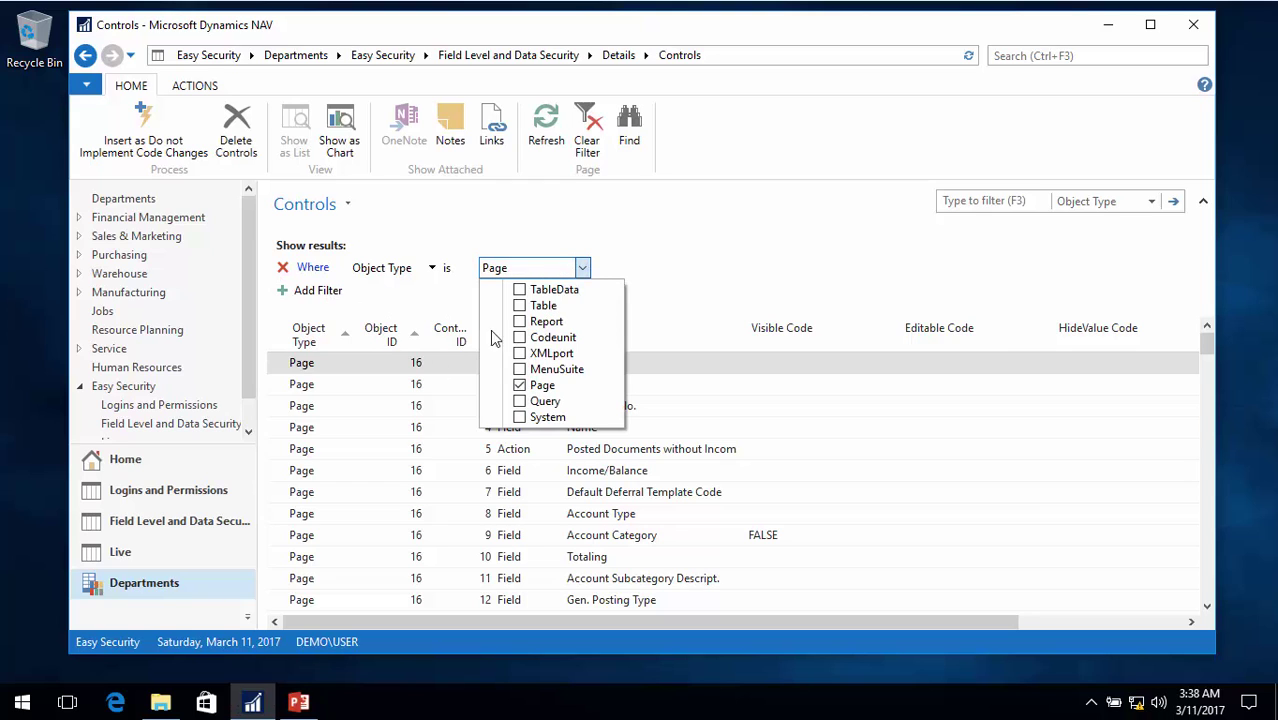
{"action": "left_click", "coordinate": [318, 291]}
{"action": "left_click", "coordinate": [510, 294]}
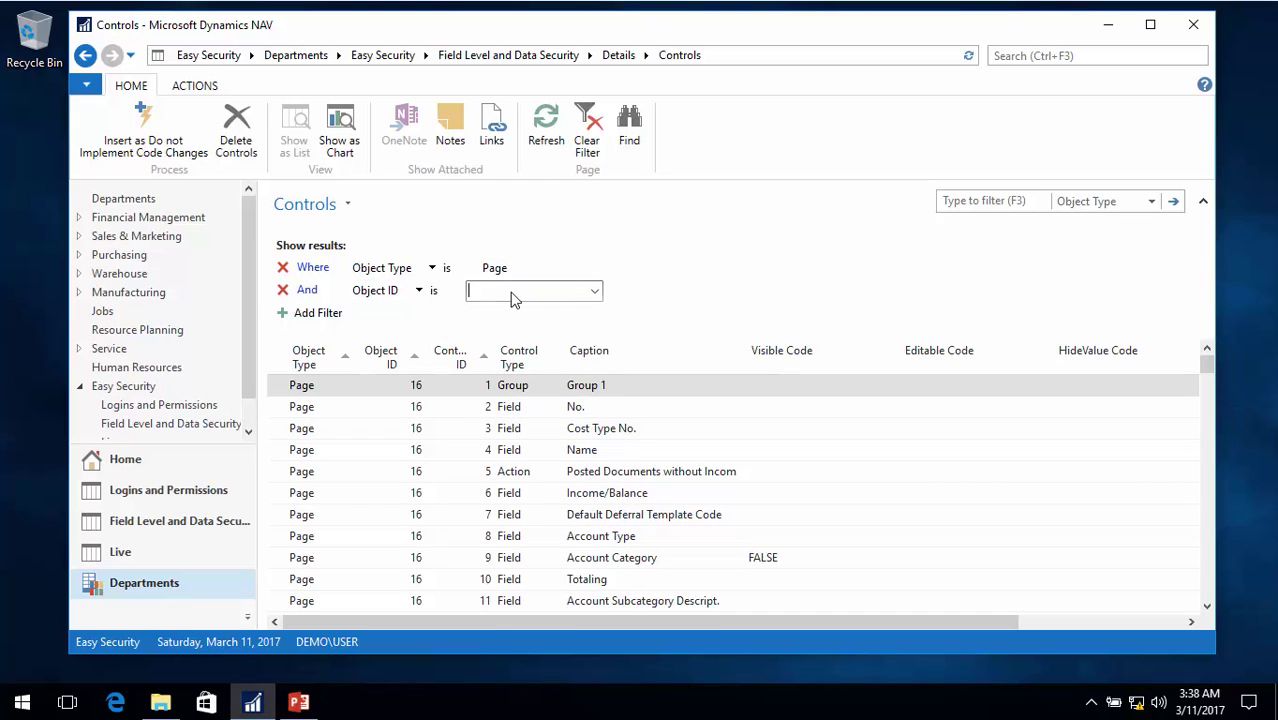
{"action": "type", "text": "21"}
{"action": "key", "text": "Return"}
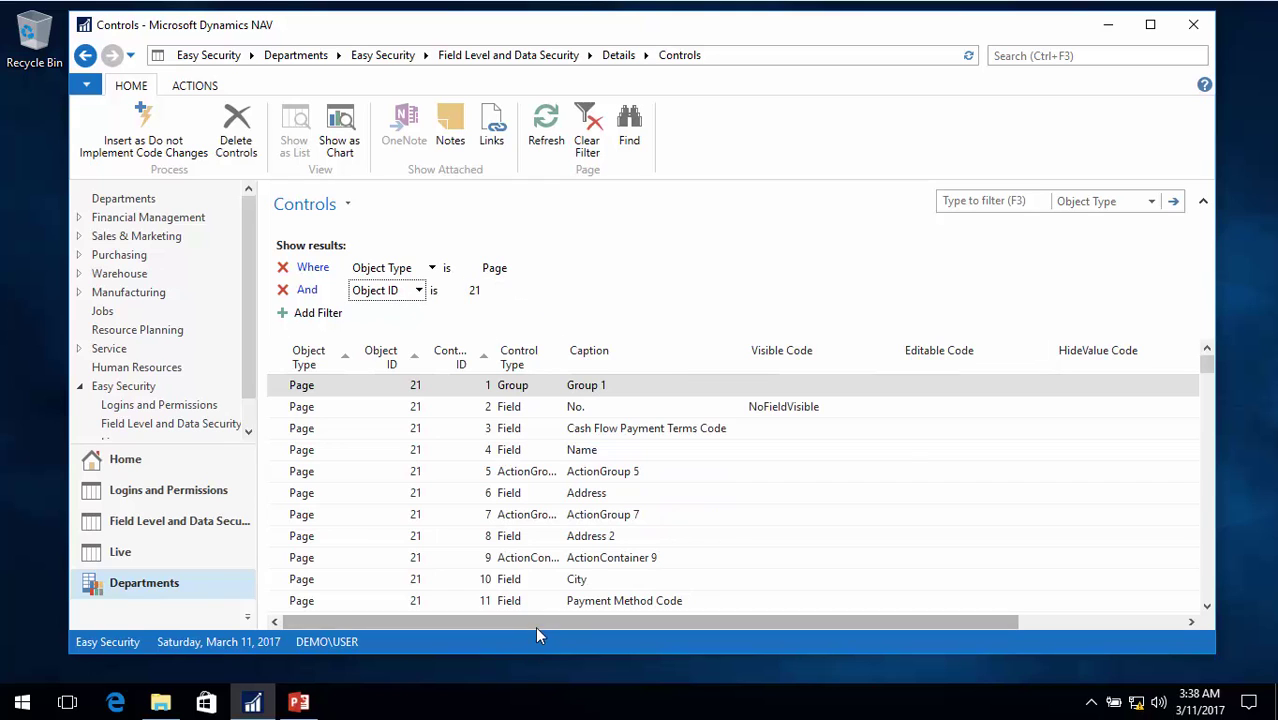
Step: Examine the Visible, Editable, HideValue and Enabled Code columns for the fields and actions of page 21
{"action": "left_click_drag", "start_coordinate": [637, 621], "coordinate": [786, 632]}
{"action": "scroll", "coordinate": [1141, 438], "scroll_direction": "down", "scroll_amount": 3}
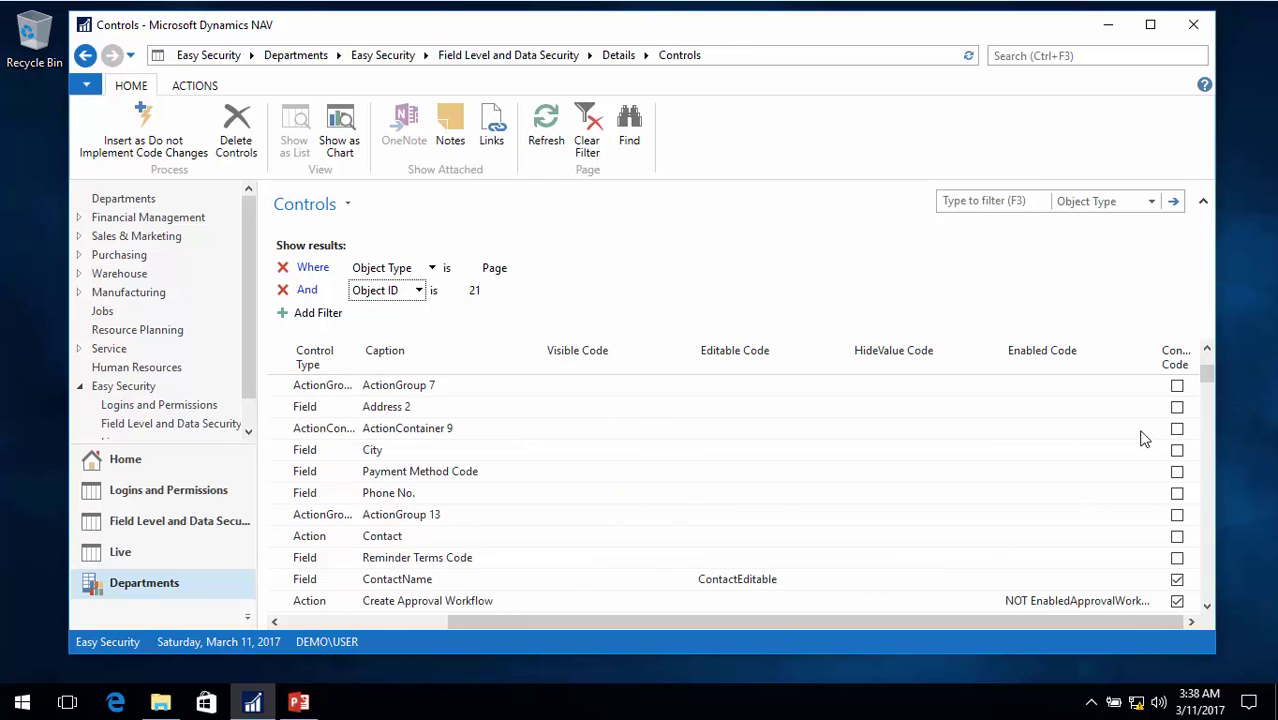
{"action": "scroll", "coordinate": [1097, 522], "scroll_direction": "down", "scroll_amount": 1}
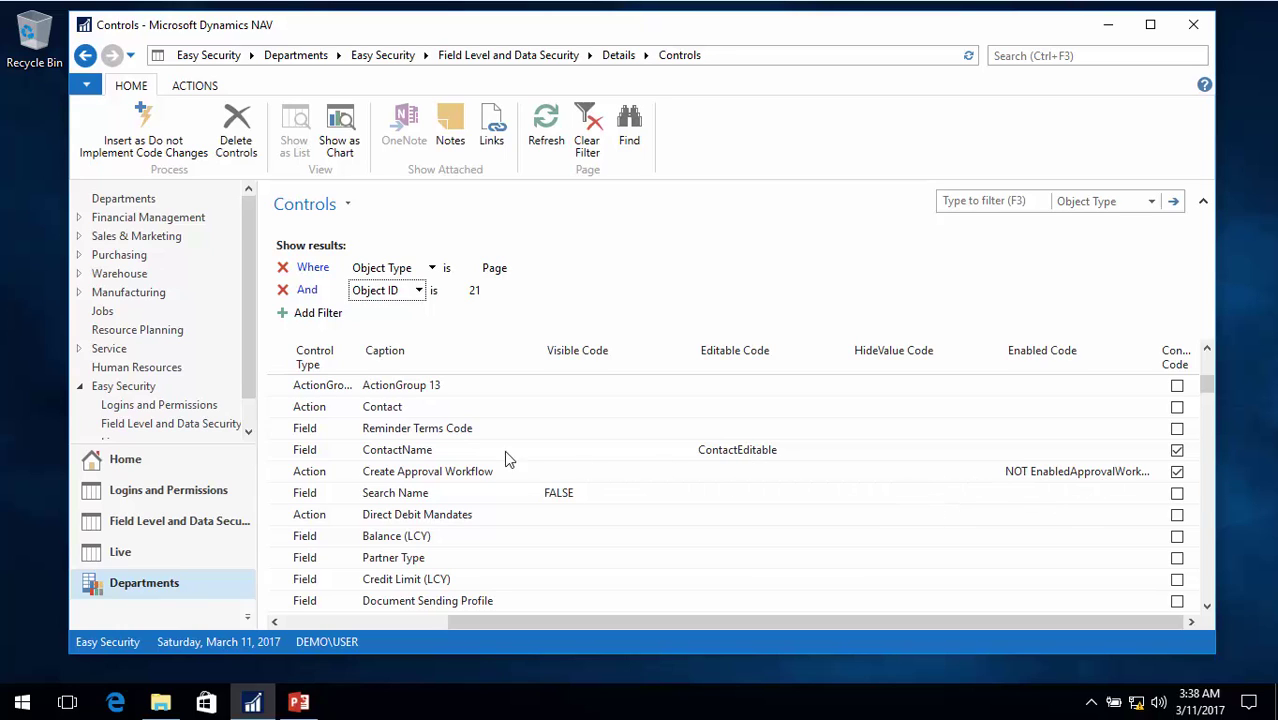
{"action": "scroll", "coordinate": [407, 474], "scroll_direction": "down", "scroll_amount": 8}
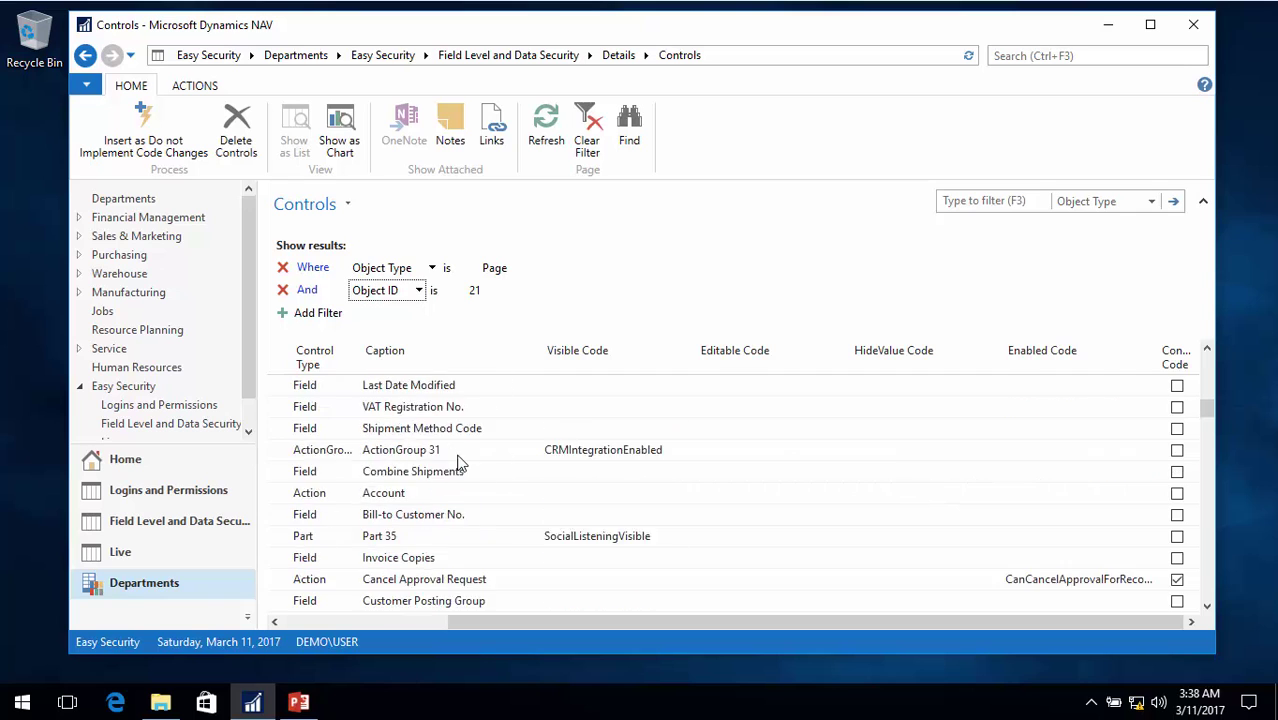
{"action": "scroll", "coordinate": [487, 420], "scroll_direction": "up", "scroll_amount": 1}
{"action": "scroll", "coordinate": [484, 420], "scroll_direction": "up", "scroll_amount": 1}
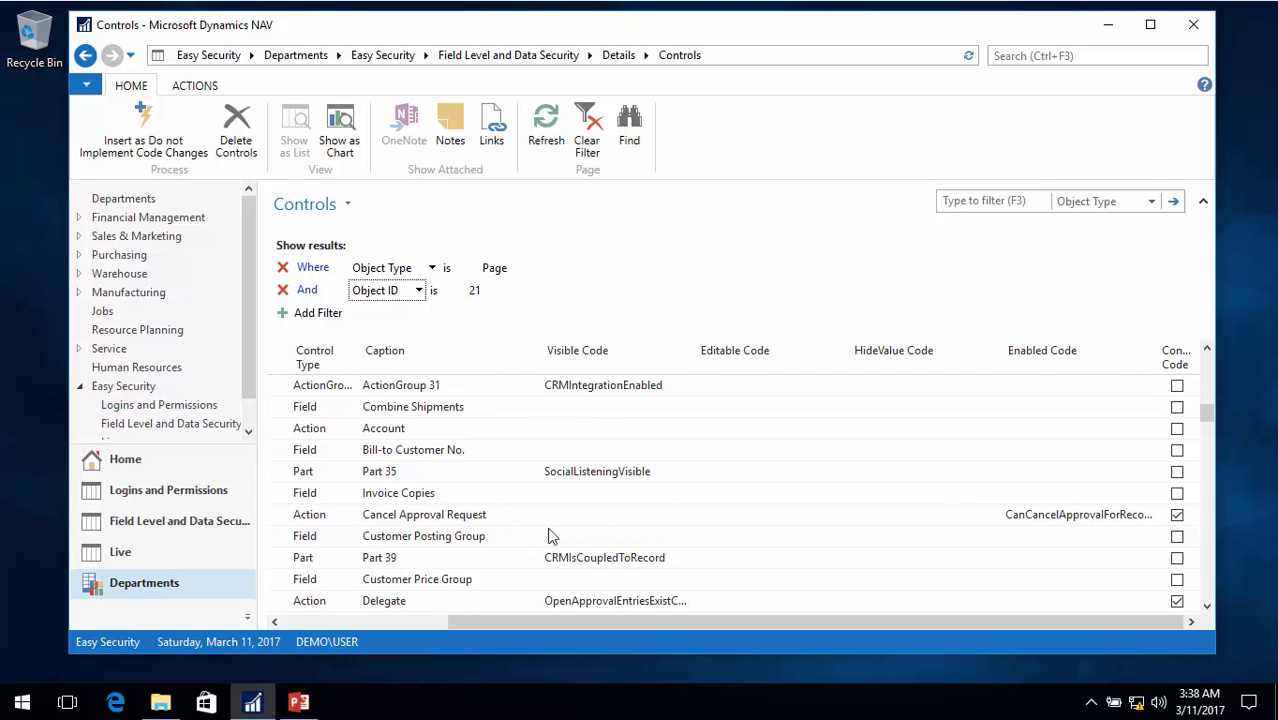
{"action": "scroll", "coordinate": [551, 534], "scroll_direction": "down", "scroll_amount": 5}
{"action": "scroll", "coordinate": [551, 534], "scroll_direction": "up", "scroll_amount": 10}
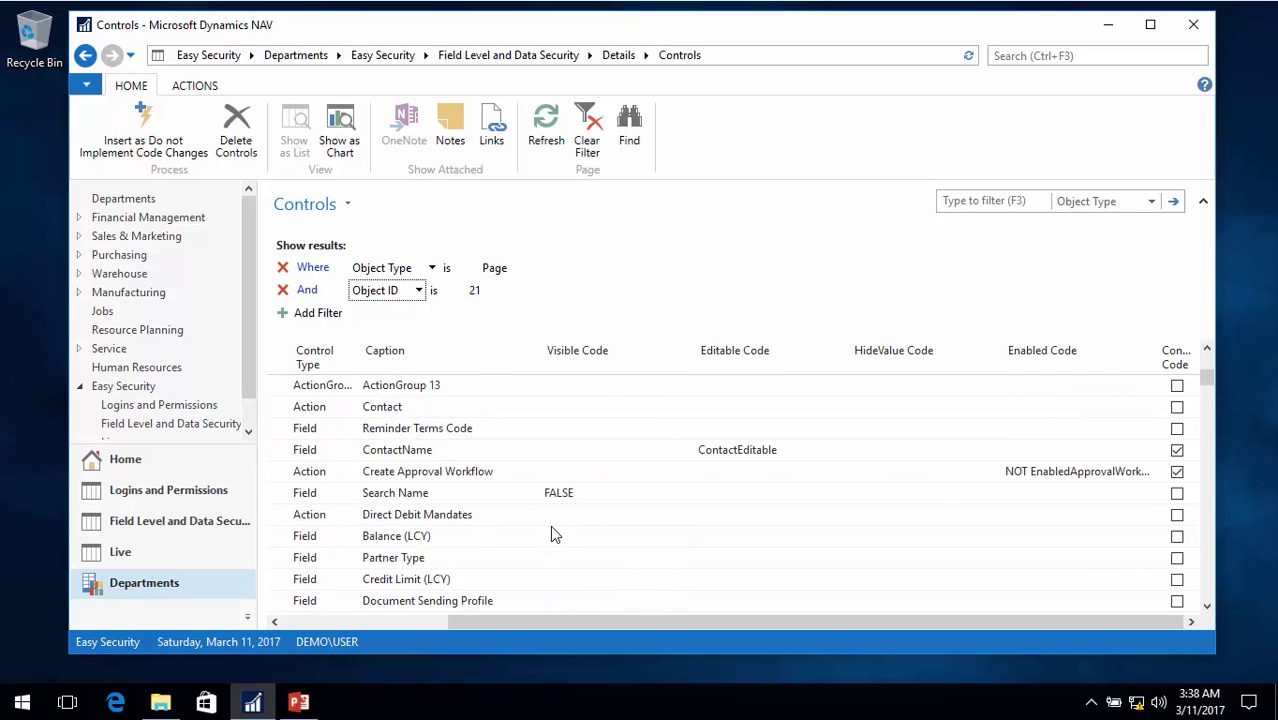
Step: Look through the remaining page 21 controls for those with code in the Visible or Enabled Code columns
{"action": "scroll", "coordinate": [585, 374], "scroll_direction": "down", "scroll_amount": 10}
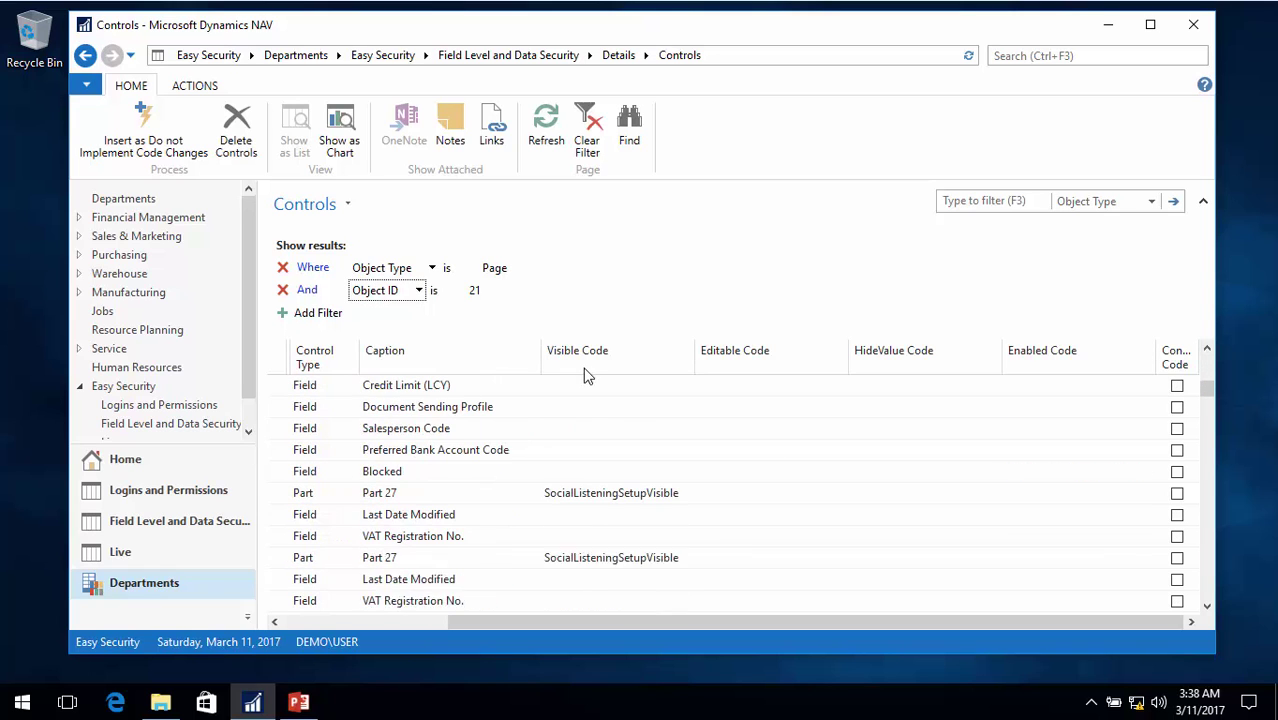
{"action": "scroll", "coordinate": [759, 537], "scroll_direction": "down", "scroll_amount": 3}
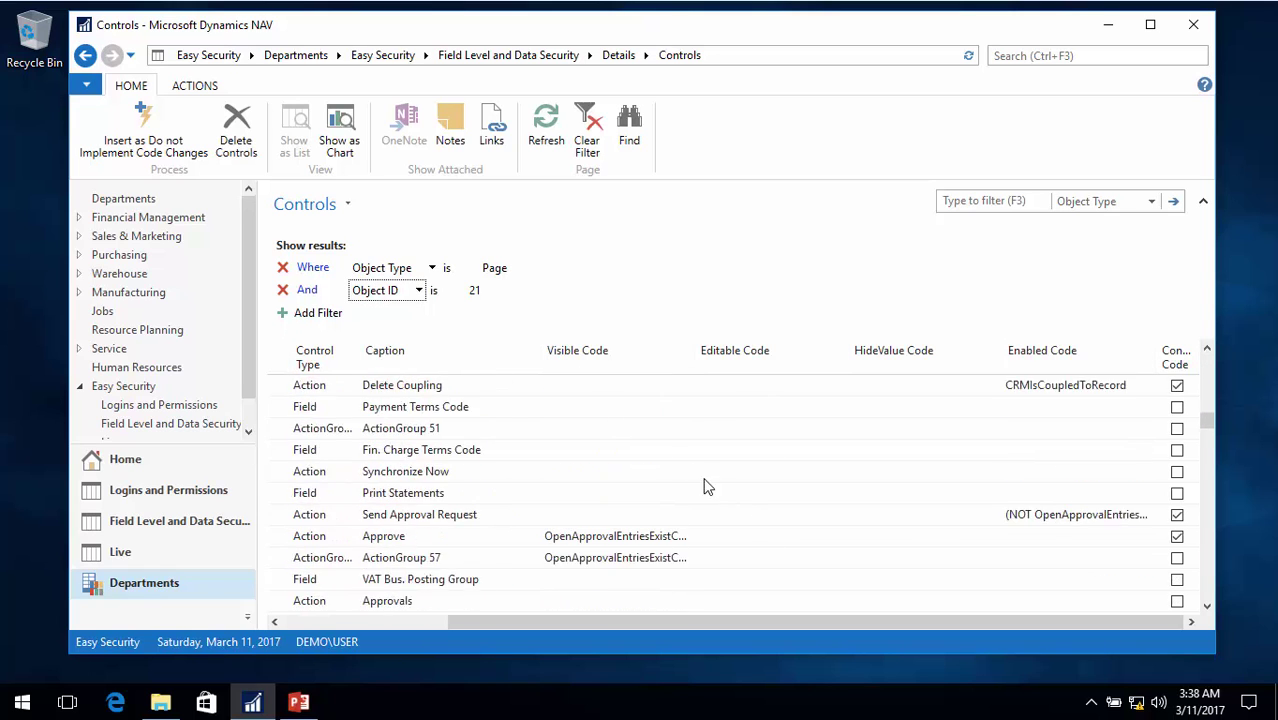
{"action": "scroll", "coordinate": [705, 485], "scroll_direction": "up", "scroll_amount": 4}
{"action": "scroll", "coordinate": [615, 453], "scroll_direction": "up", "scroll_amount": 5}
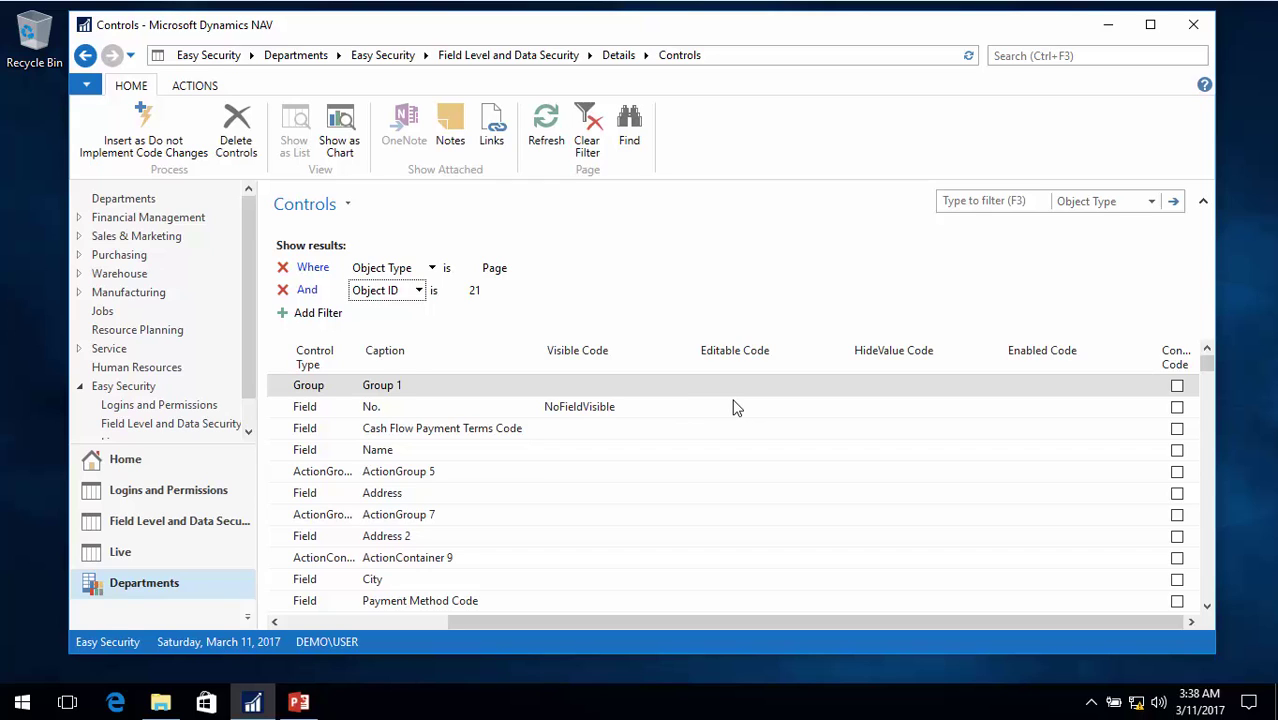
Step: Narrow the Controls list with an additional filter for Conflicting Code is Yes and inspect the matching controls' code columns
{"action": "left_click", "coordinate": [295, 314]}
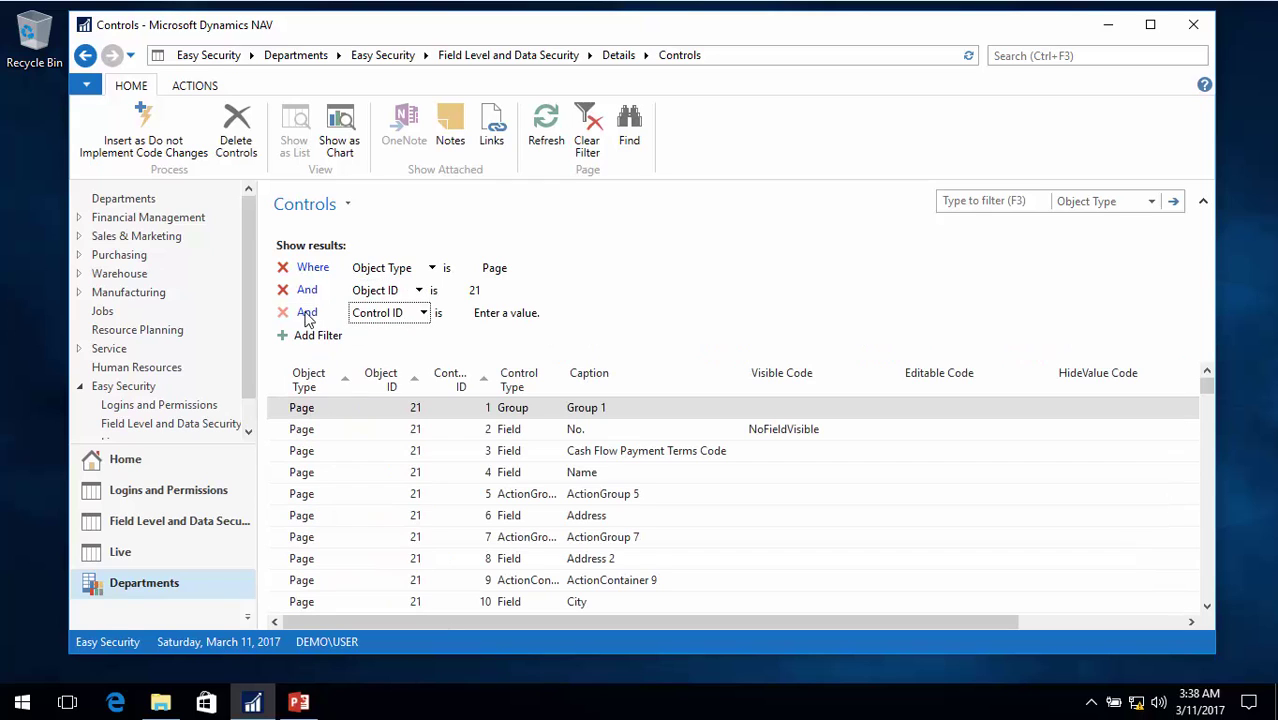
{"action": "left_click", "coordinate": [420, 316]}
{"action": "left_click", "coordinate": [430, 560]}
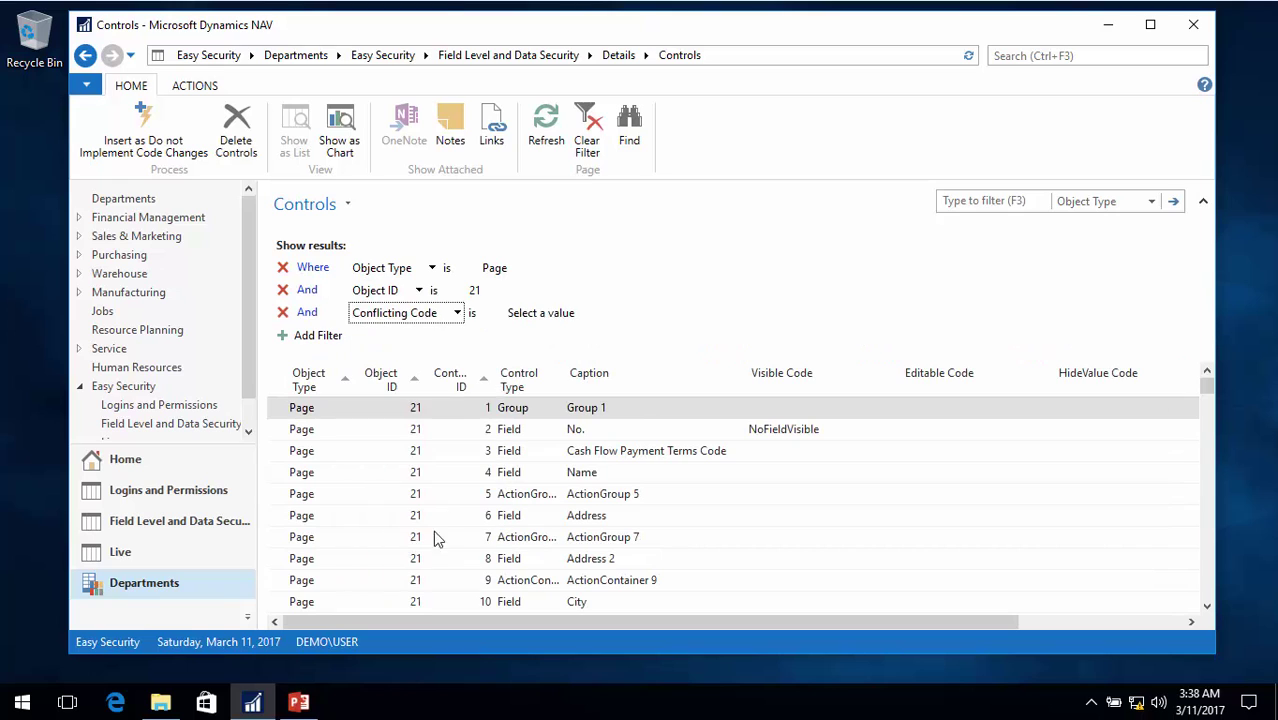
{"action": "left_click", "coordinate": [565, 318]}
{"action": "left_click", "coordinate": [593, 316]}
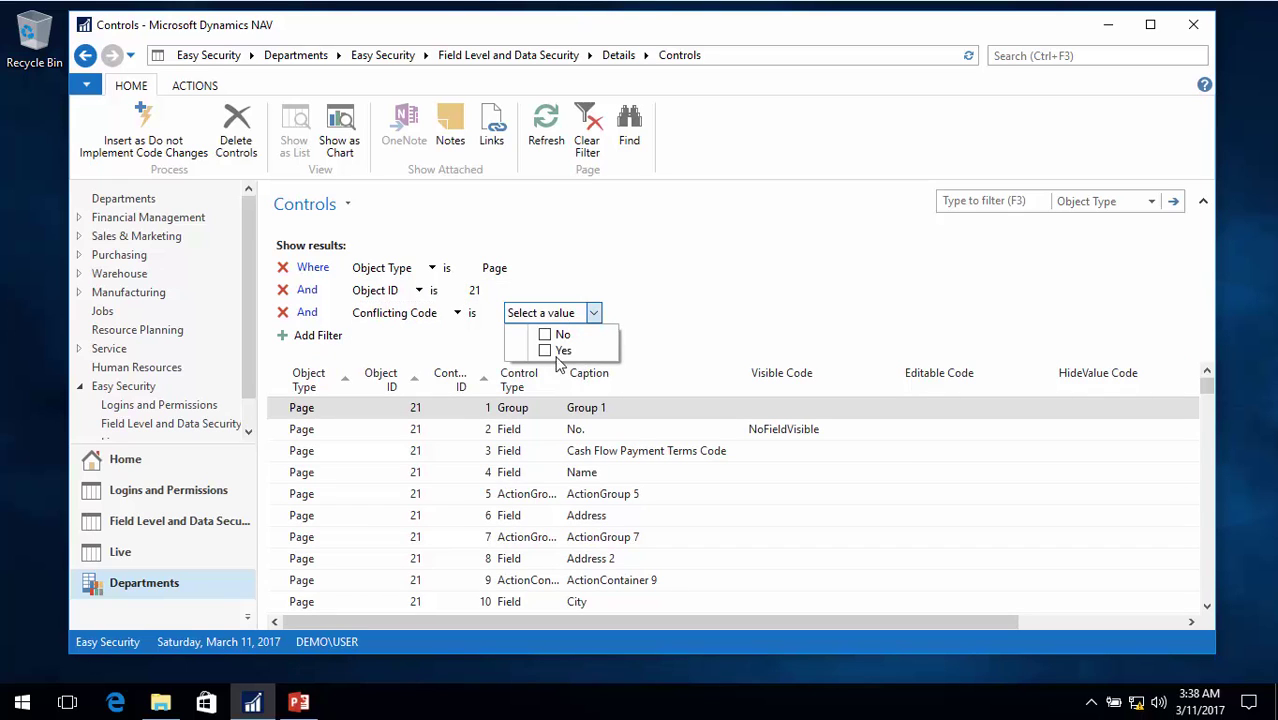
{"action": "left_click", "coordinate": [545, 351]}
{"action": "left_click", "coordinate": [728, 478]}
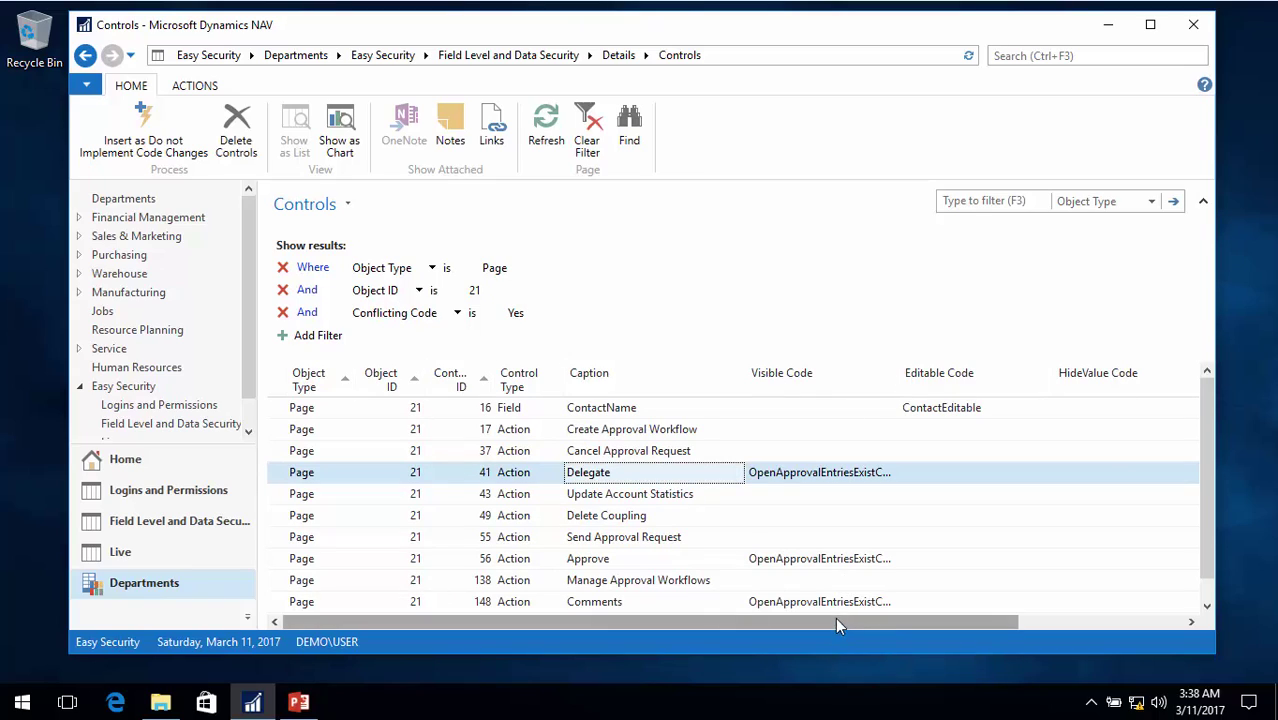
{"action": "left_click_drag", "start_coordinate": [838, 624], "coordinate": [603, 620]}
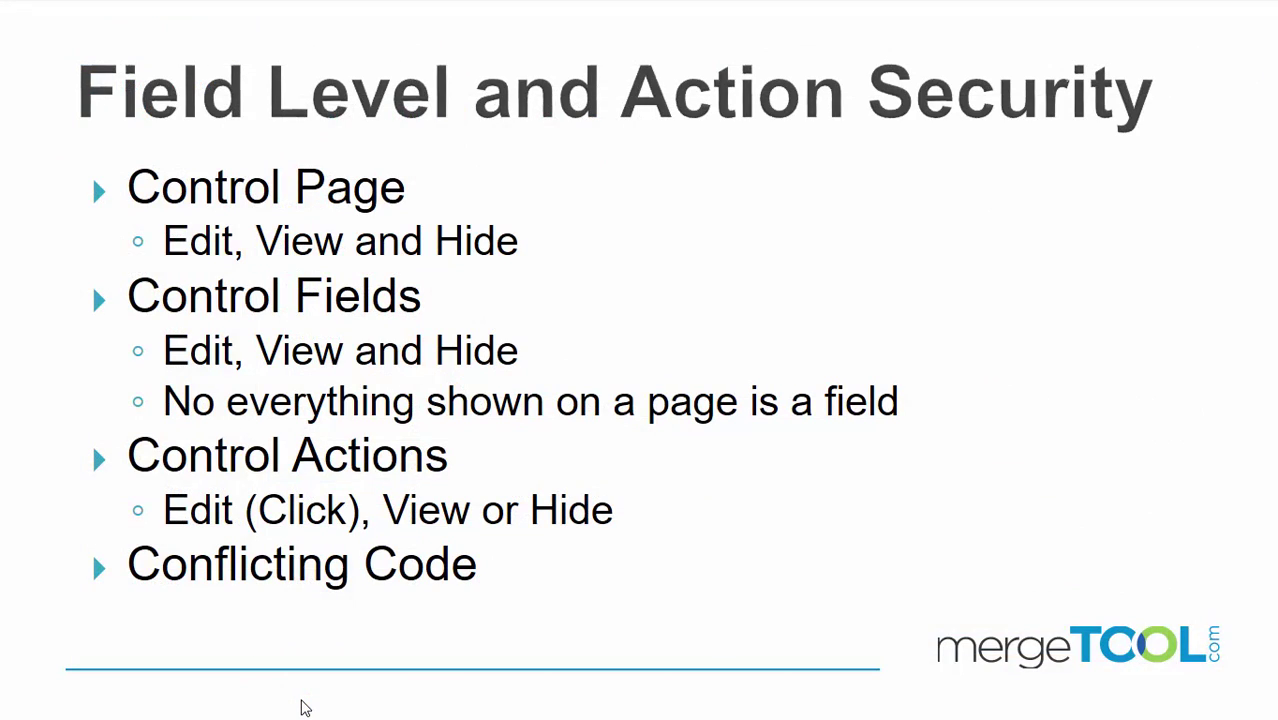